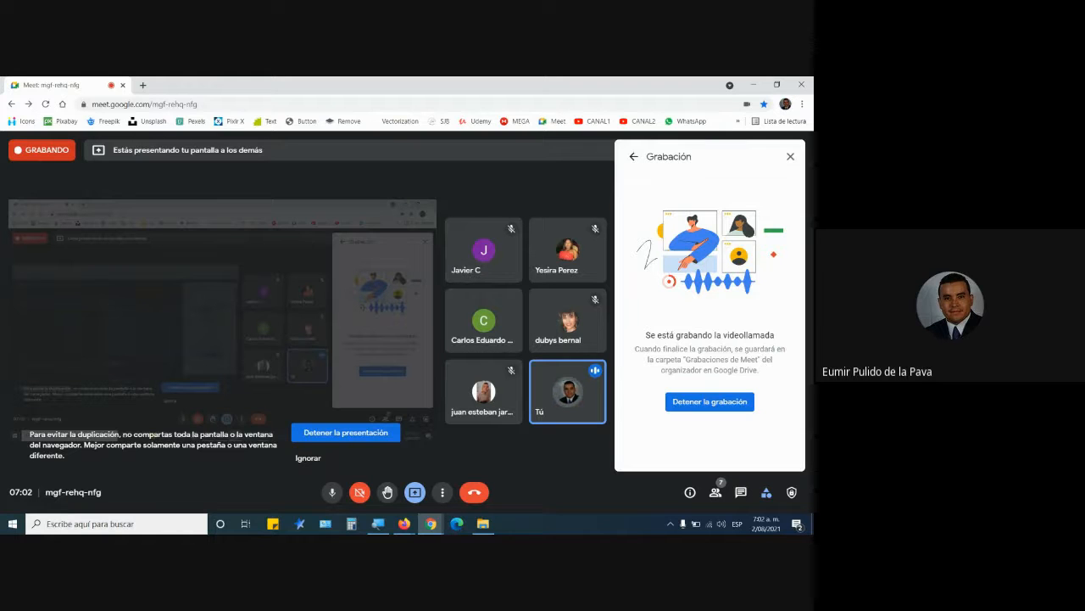
- Switch to the learning guide PDF in Firefox, enlarge it and read section F on statistical functions and its exercise file
left_click(404, 523)
left_click(411, 505)
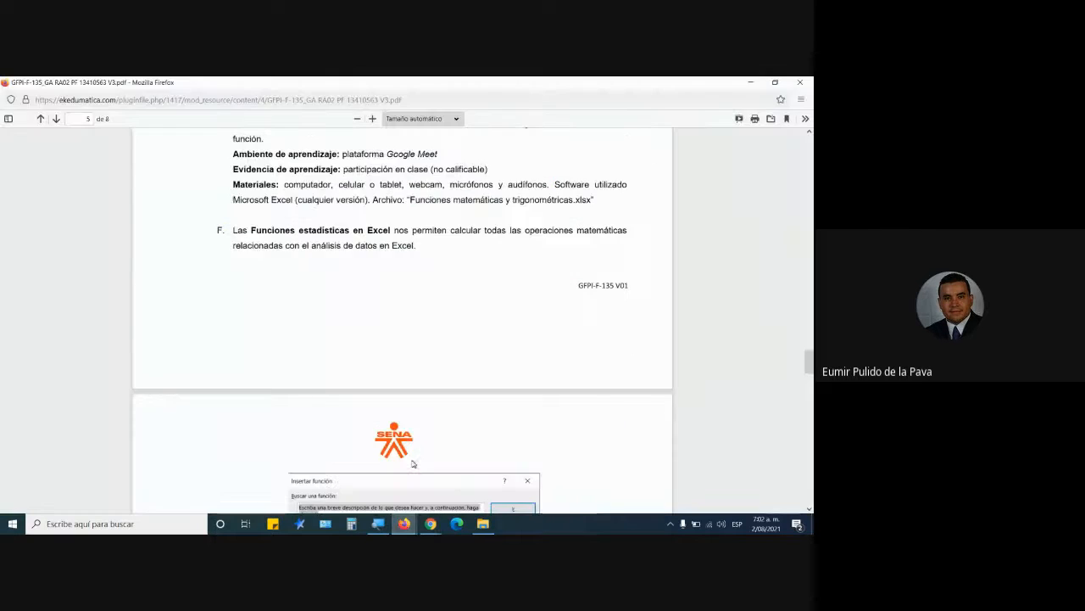
left_click(370, 119)
left_click(370, 118)
left_click(371, 118)
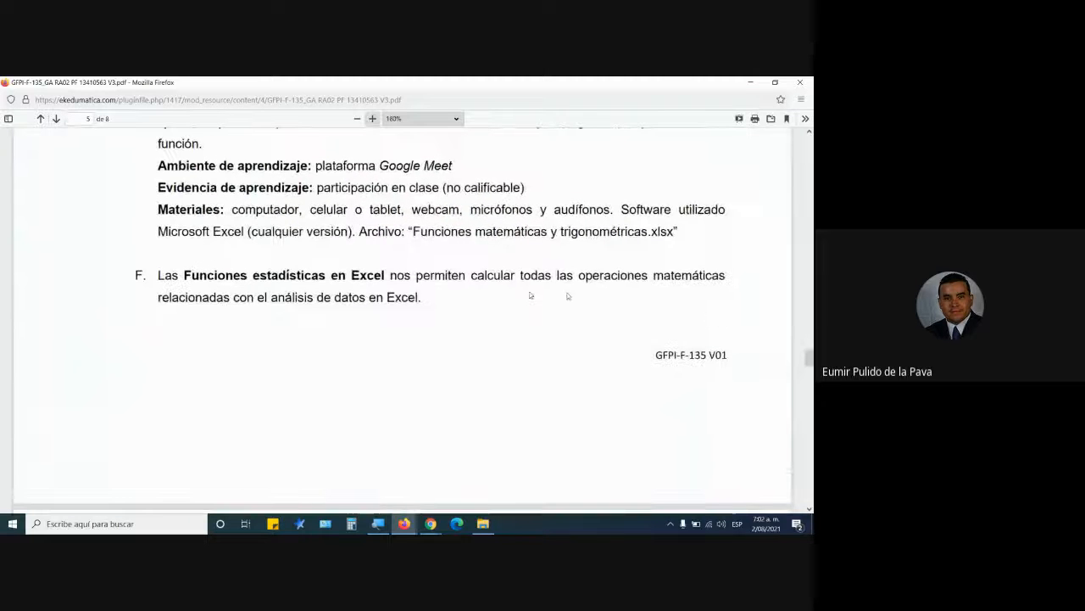
scroll(421, 388, "down", 10)
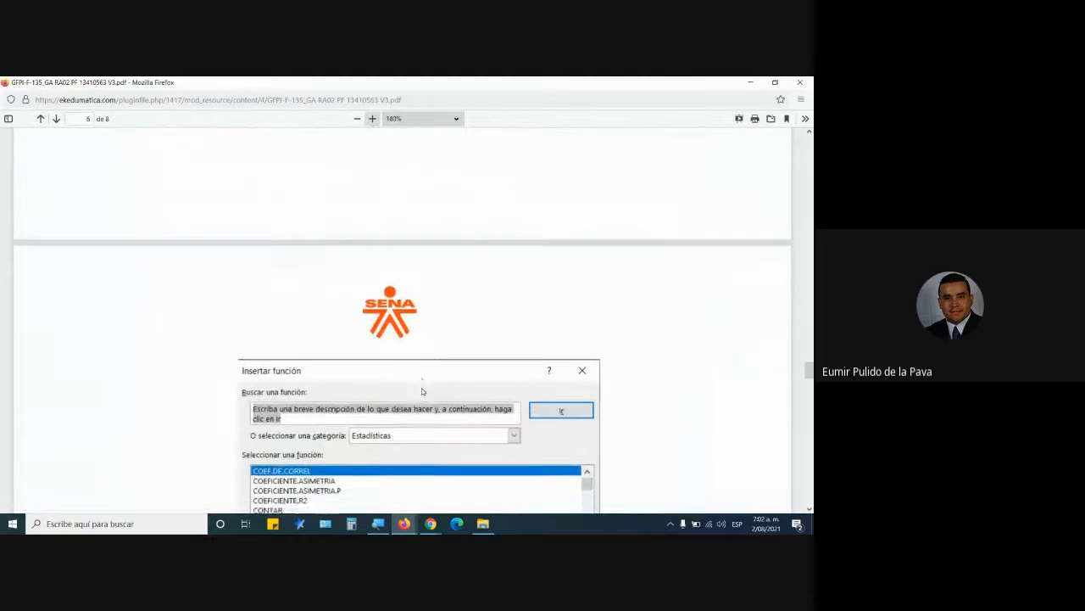
scroll(468, 383, "down", 1)
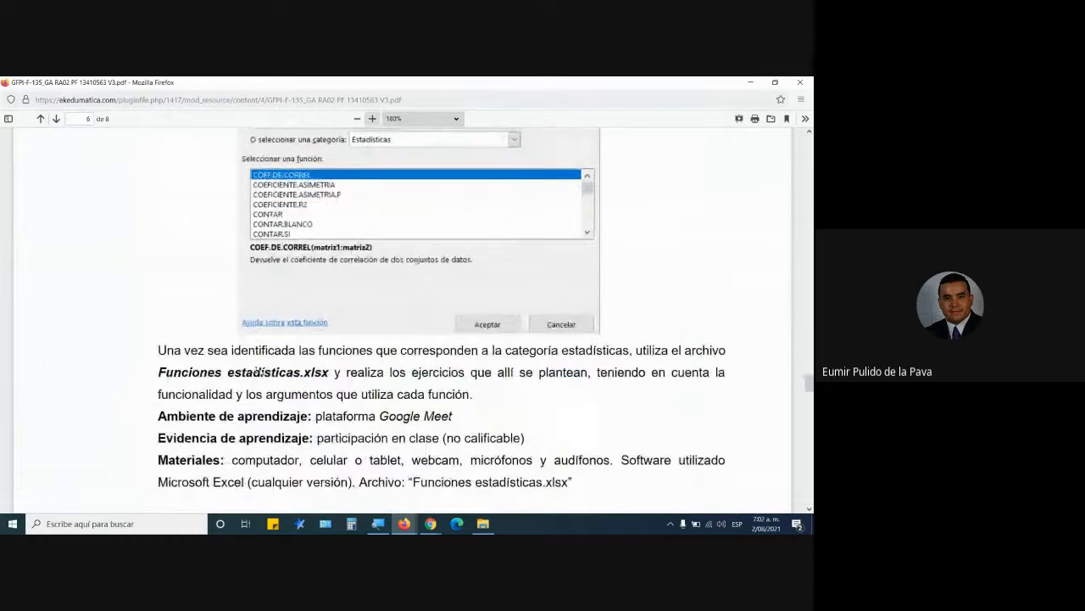
left_click_drag(603, 329, 295, 374)
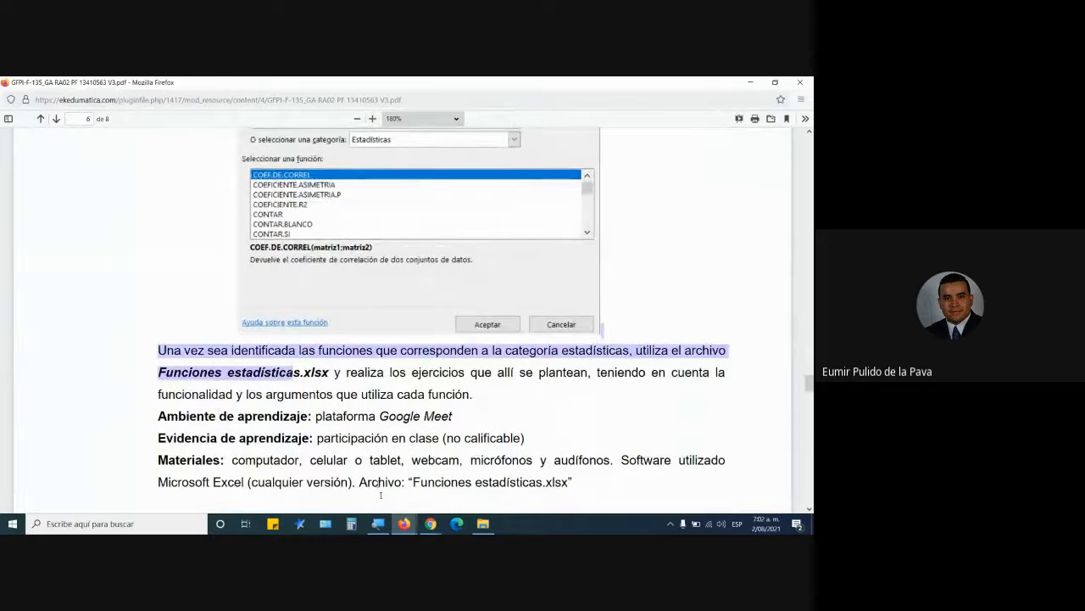
- Open Funciones estadísticas.xlsx in Excel from the RA-02 ARCHIVOS PARA DESCARGAR folder on the course page
mouse_move(396, 527)
left_click(348, 475)
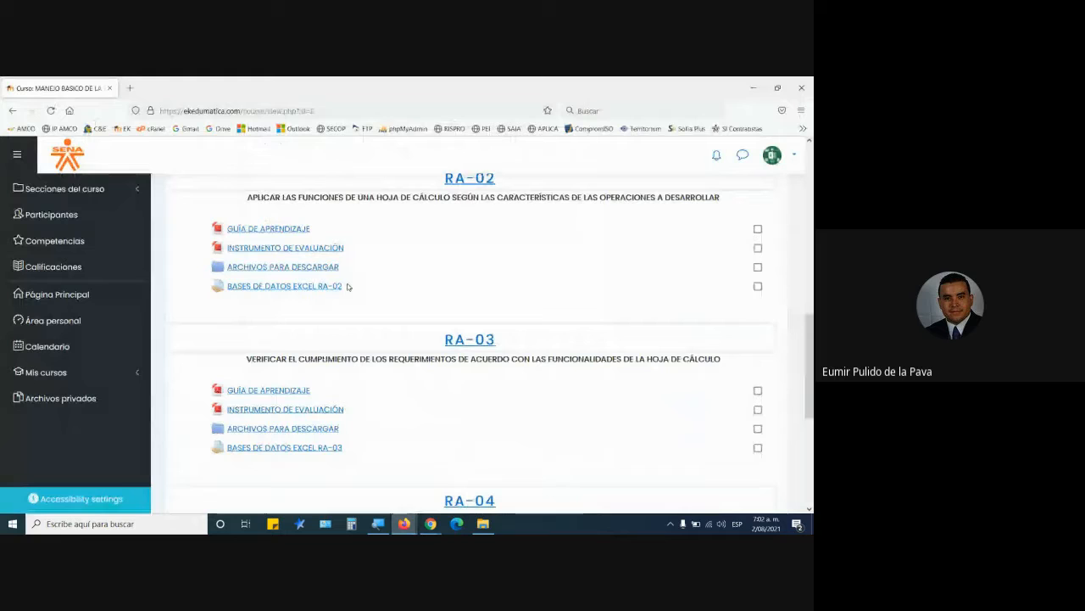
left_click(298, 273)
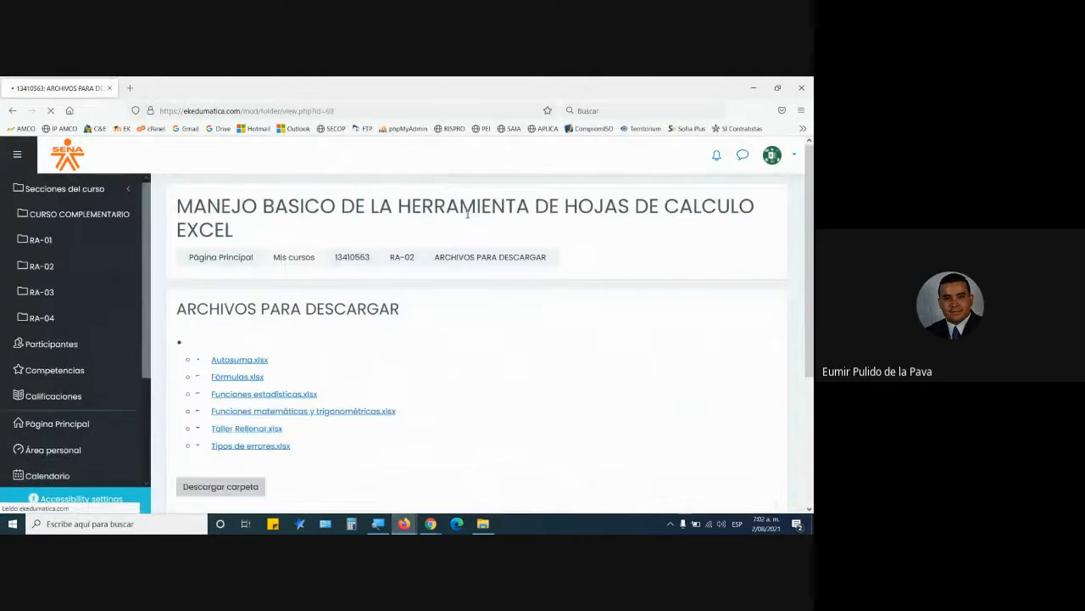
left_click(297, 395)
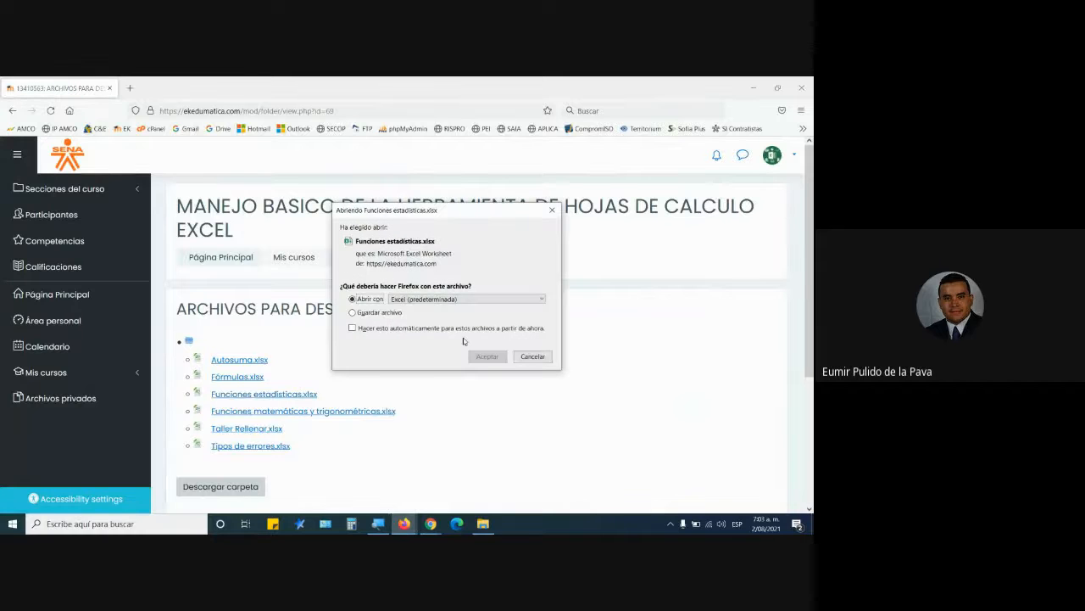
left_click(487, 356)
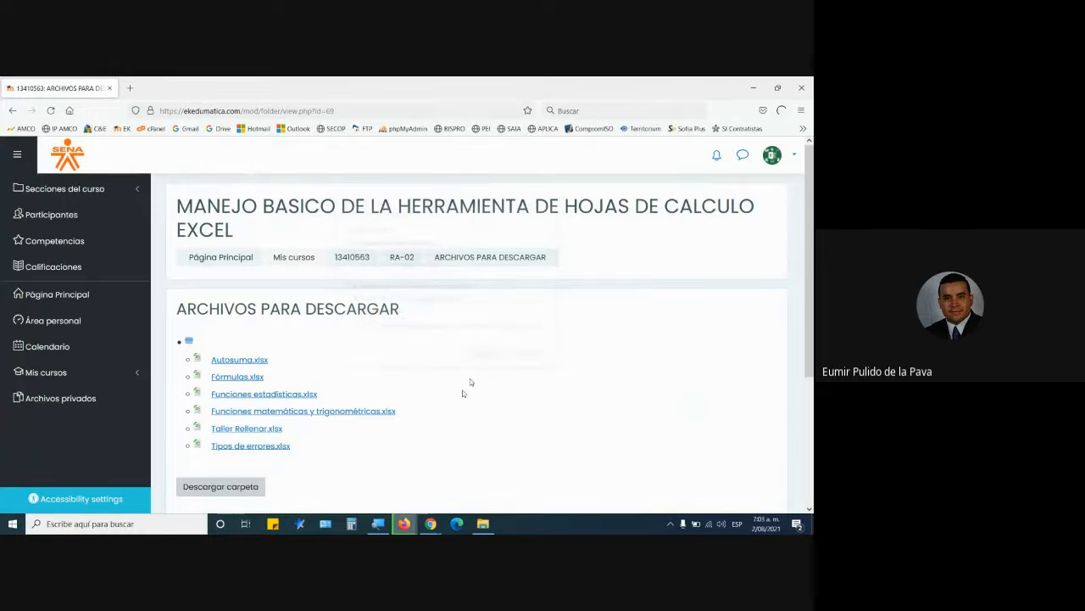
- Switch to the Google Meet call, mute all participants and show the in-call messages
left_click(439, 526)
left_click(740, 496)
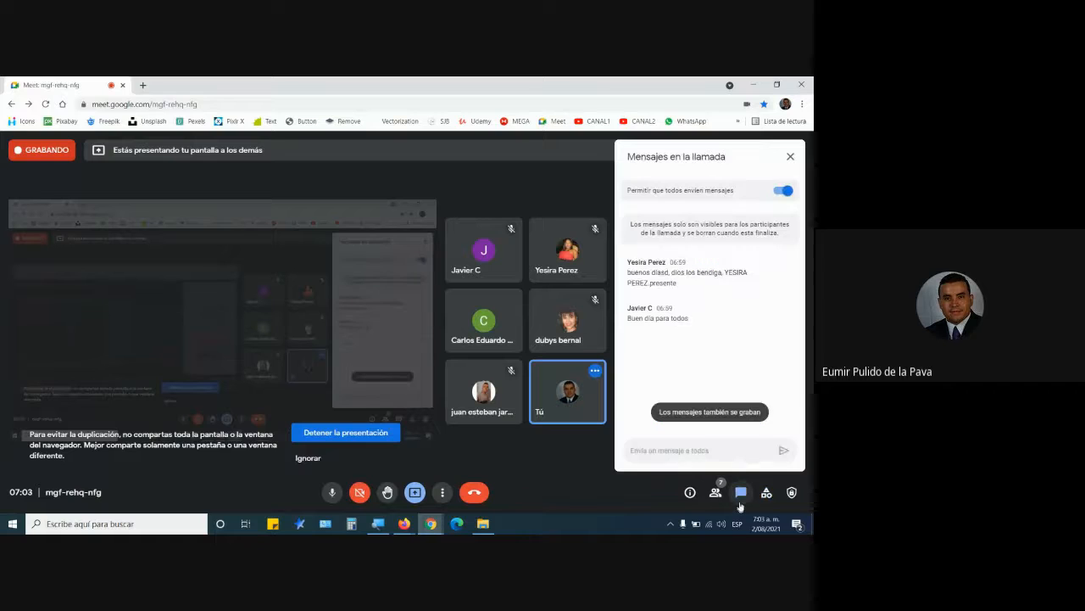
left_click(714, 493)
left_click(642, 200)
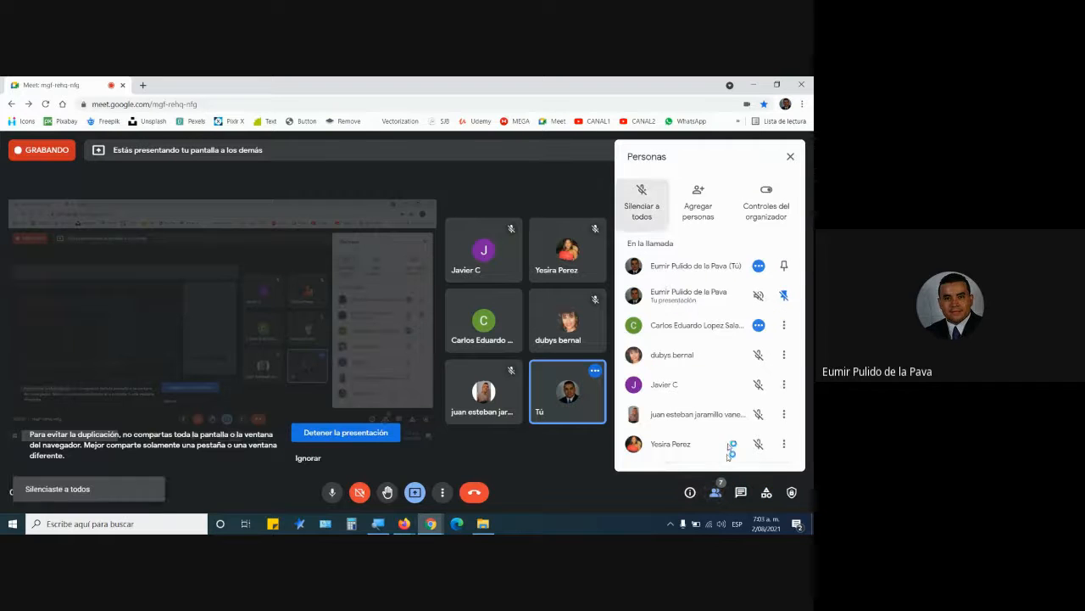
left_click(742, 493)
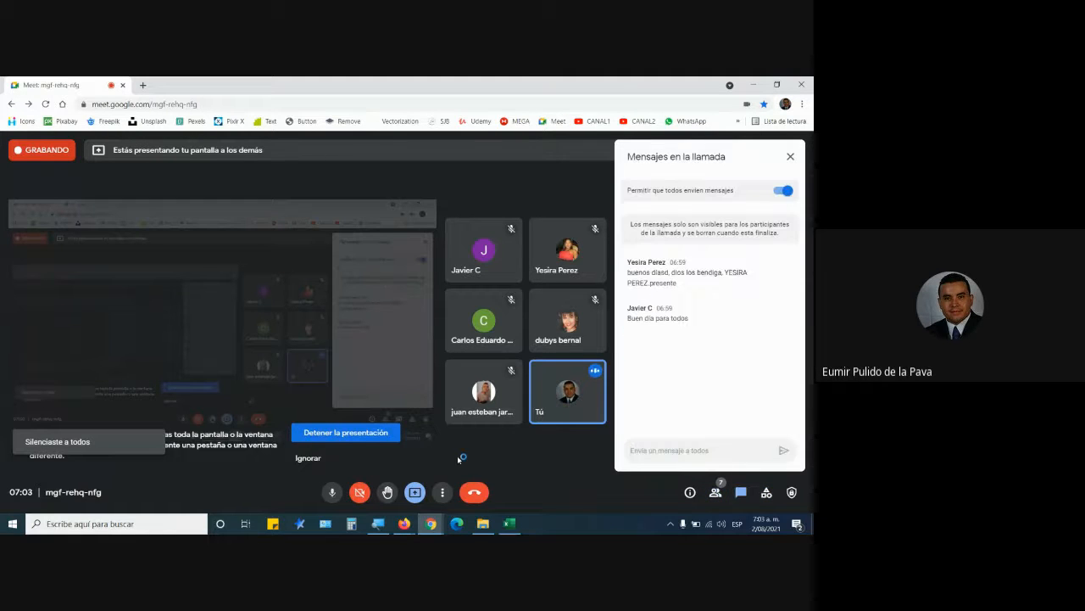
- Switch to the Excel workbook and examine the list of functions in the Estadísticas category
left_click(510, 523)
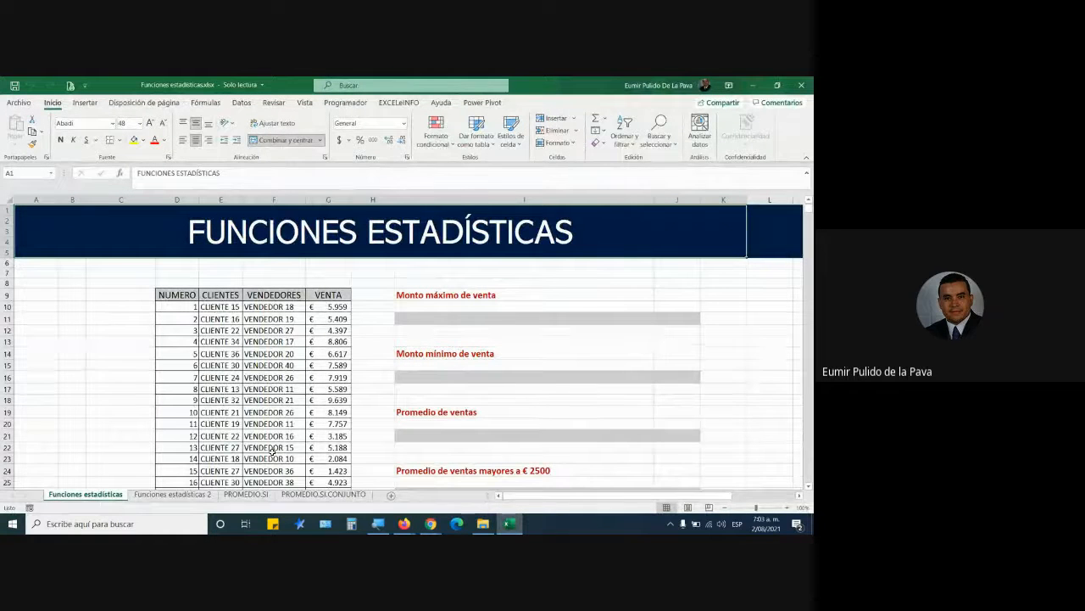
left_click(205, 103)
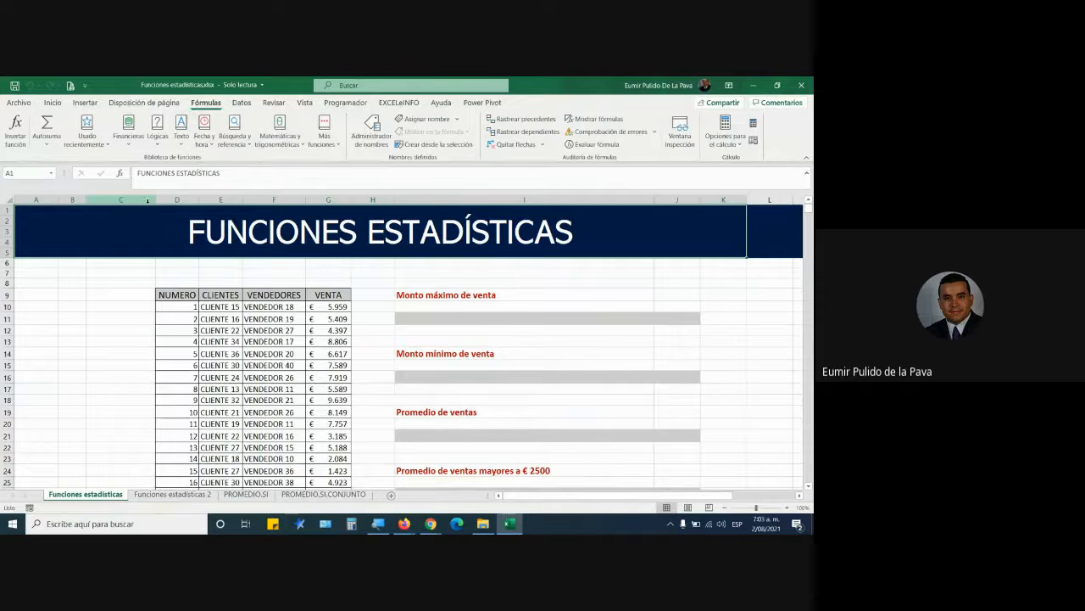
left_click(325, 142)
mouse_move(343, 160)
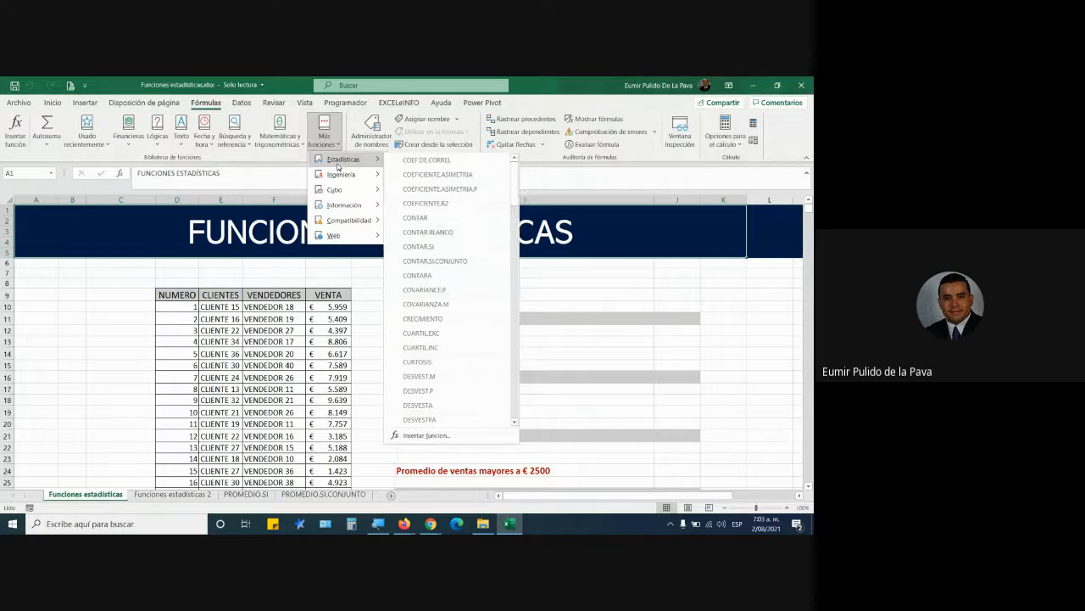
left_click_drag(506, 181, 524, 163)
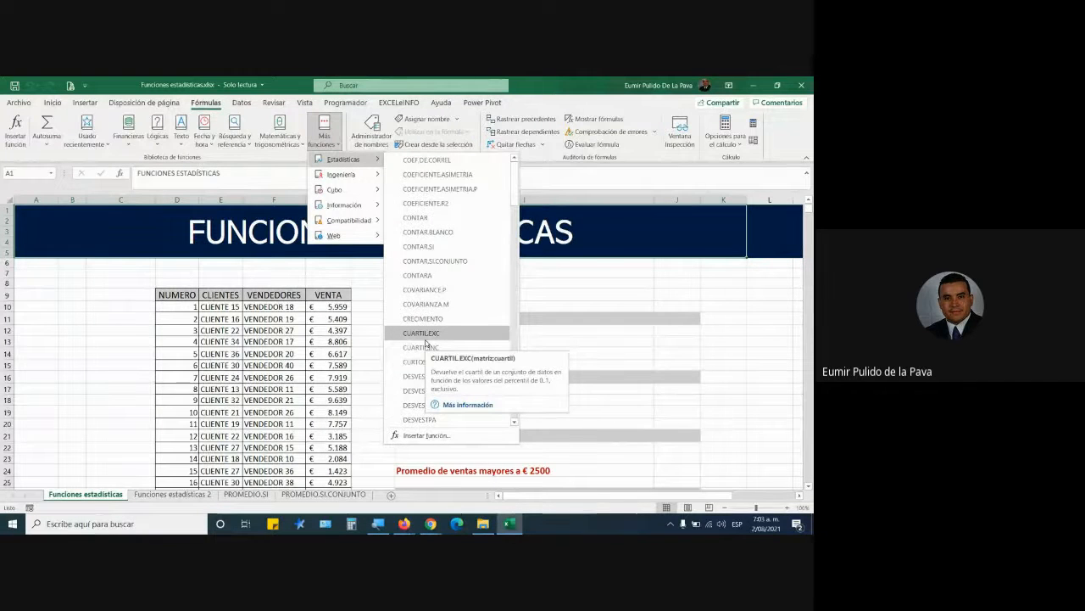
left_click(245, 270)
left_click(245, 270)
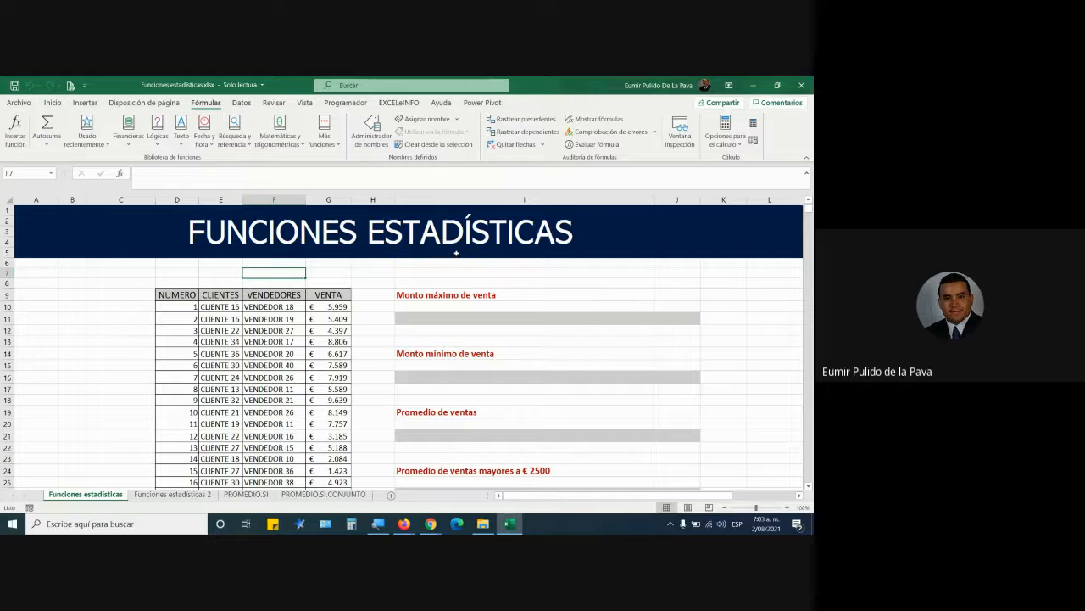
- Enlarge the worksheet view to 130%
left_click(787, 508)
left_click(786, 508)
left_click(786, 508)
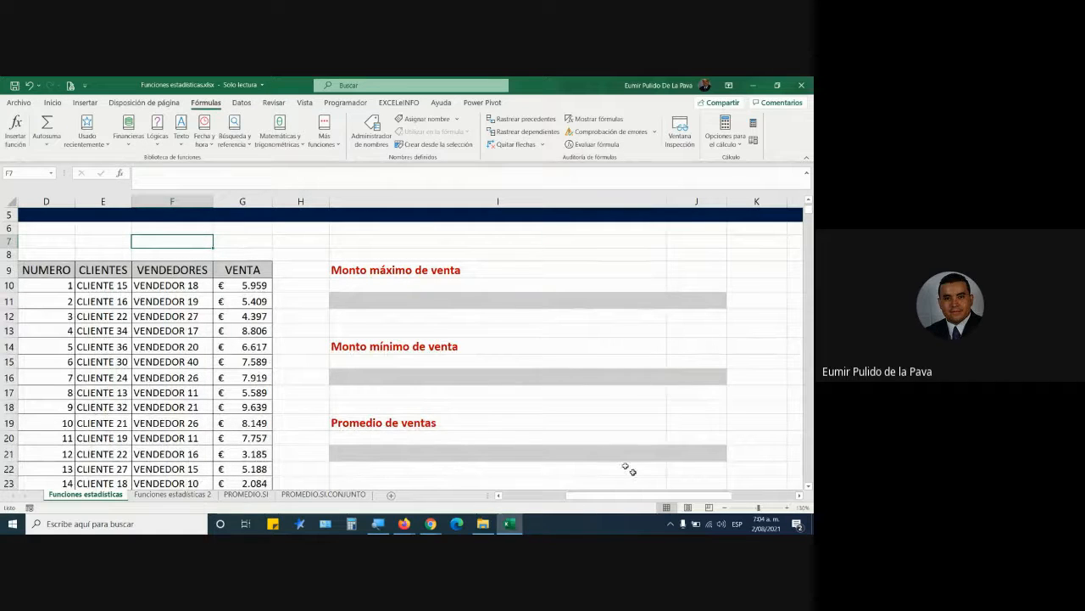
- Safely eject the USB storage device from Windows
left_click(670, 523)
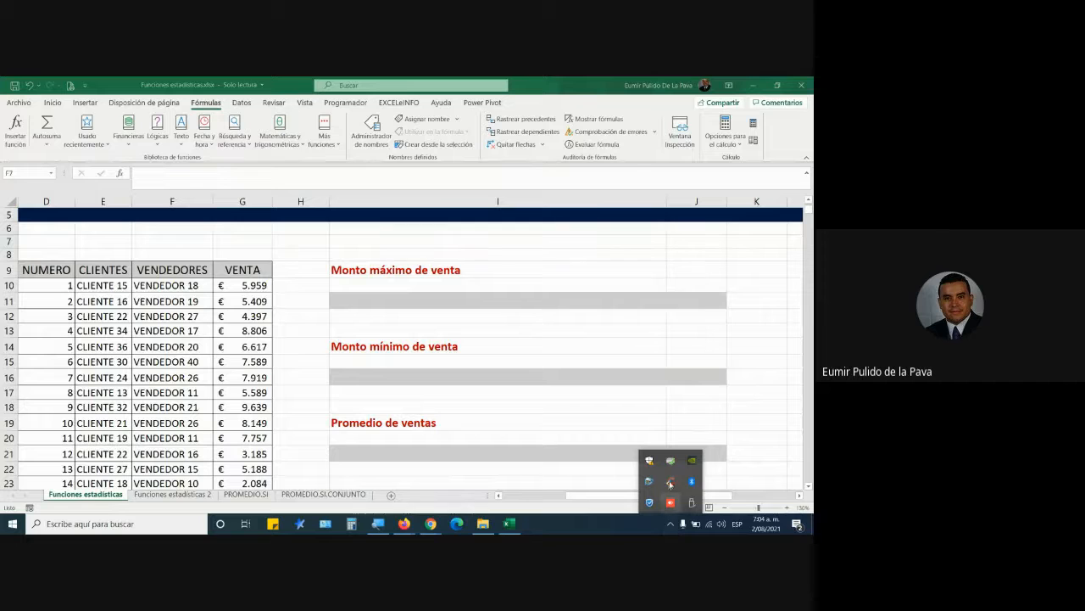
left_click(692, 503)
left_click(721, 480)
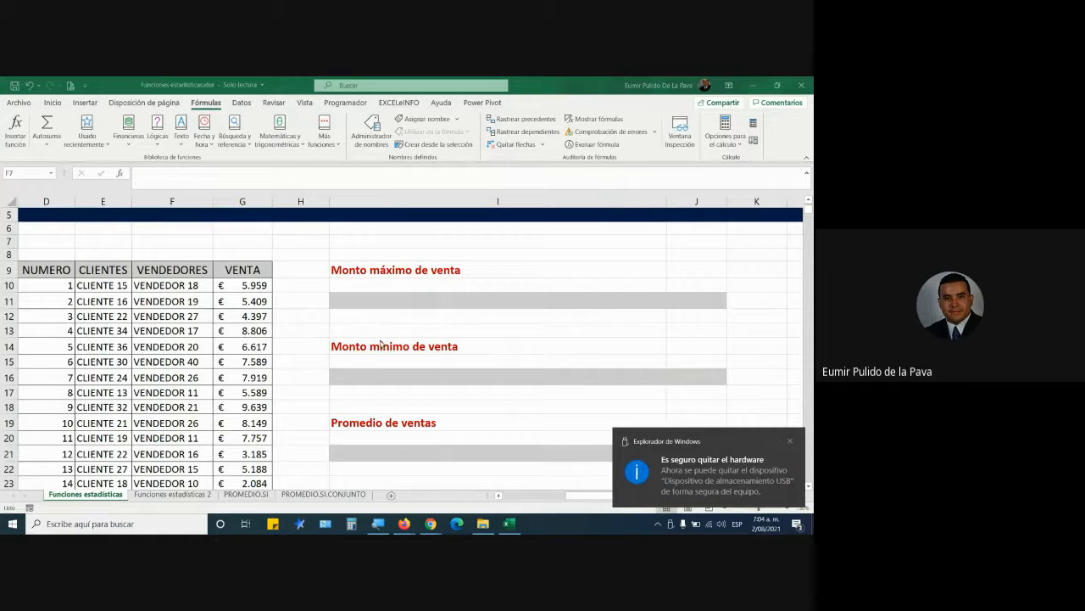
- Set the font size of result cell I11 under Monto máximo de venta to 18
left_click(387, 299)
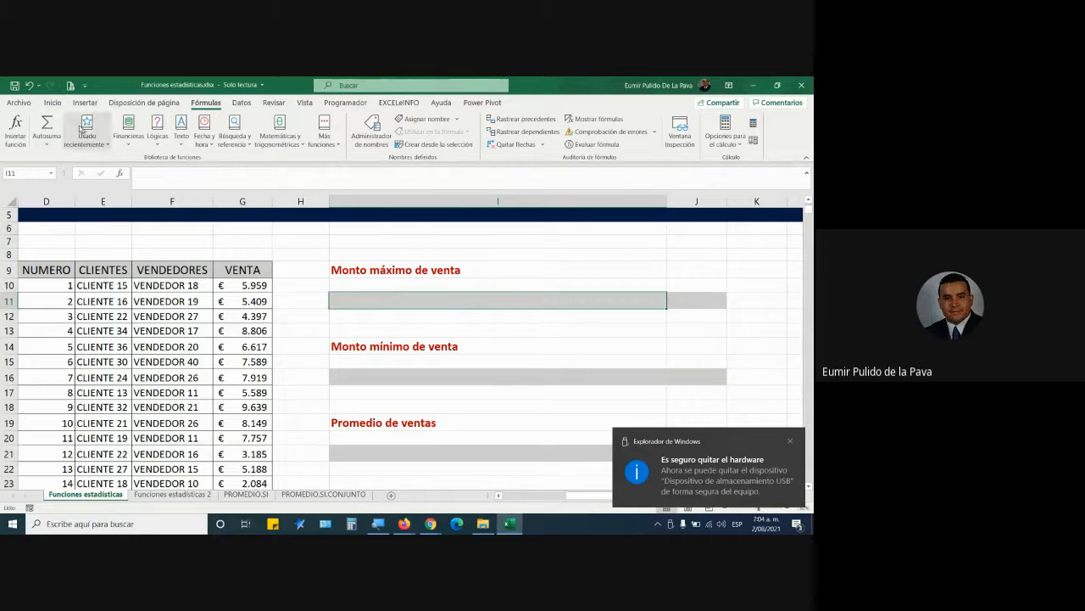
left_click(52, 102)
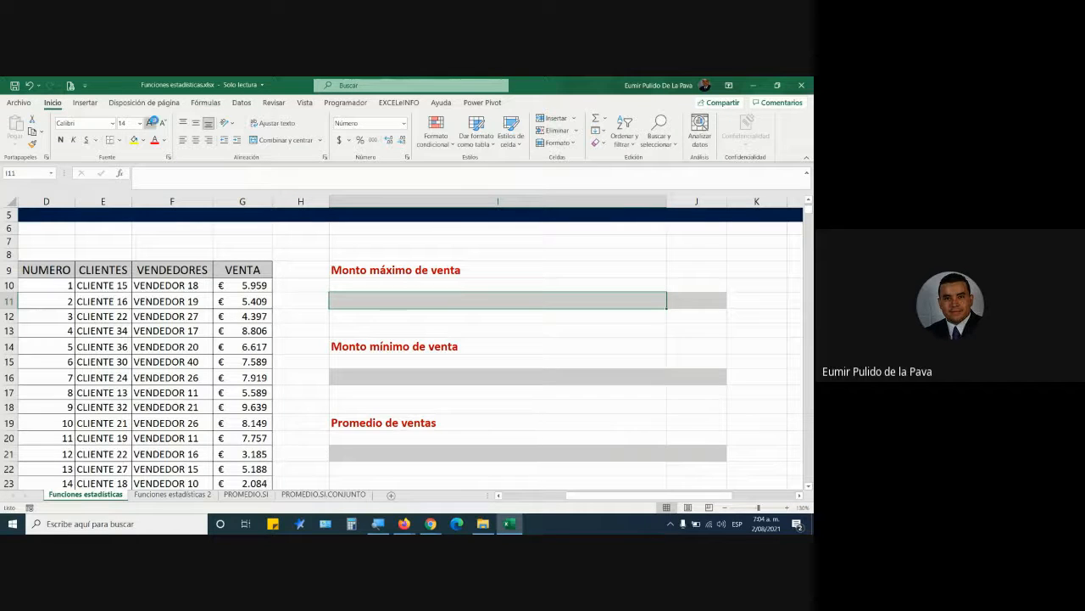
left_click(151, 122)
left_click(151, 122)
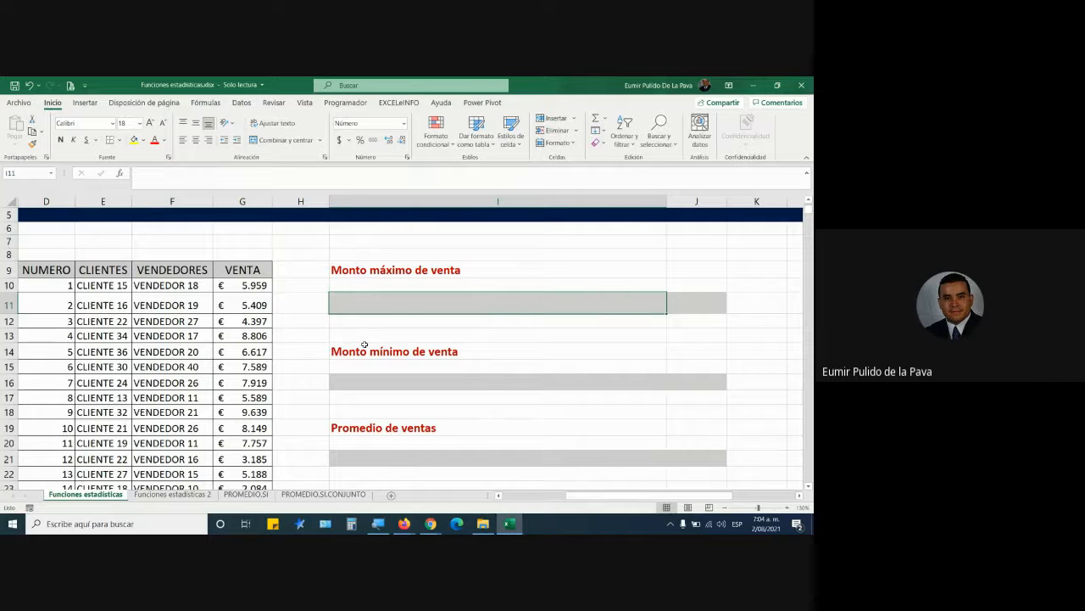
- Enter the formula =MAX(G10:G1009) in I11 to find the maximum sale amount
type("=m")
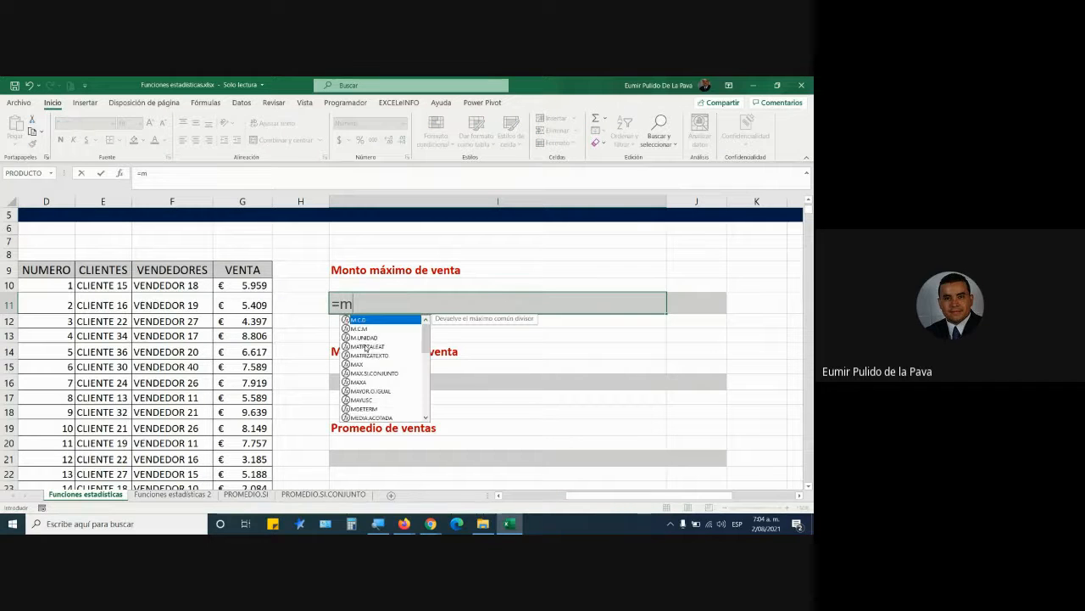
type("ax")
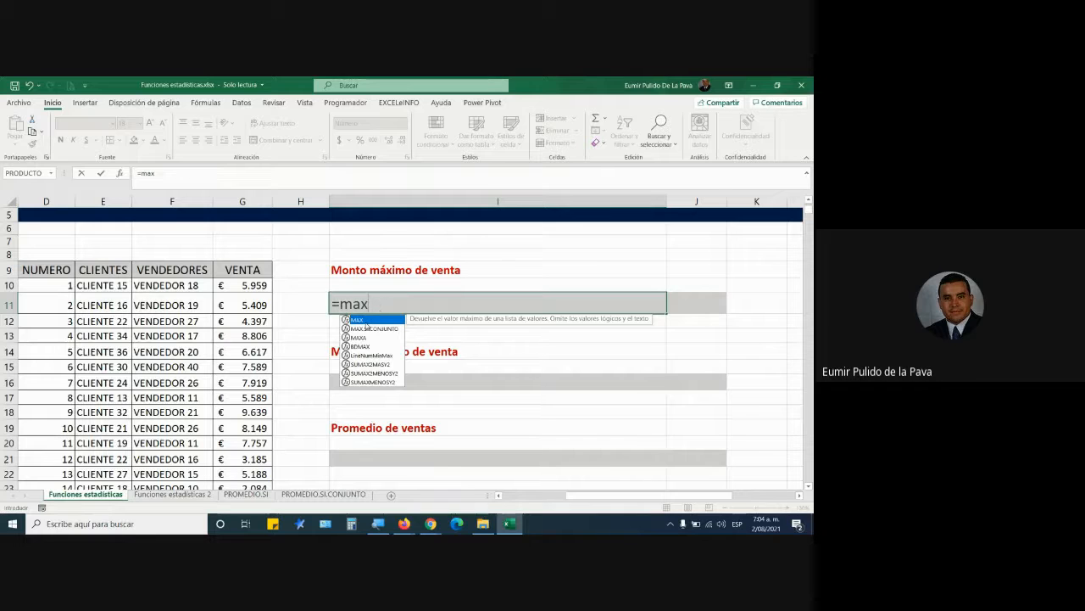
double_click(363, 321)
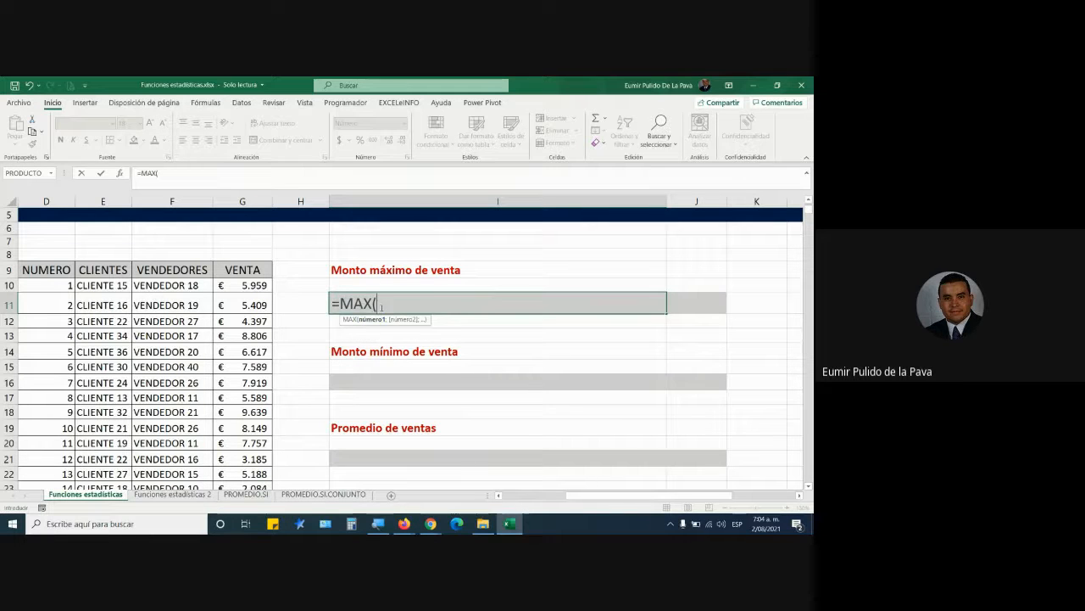
left_click(256, 286)
key("ctrl+shift+Down")
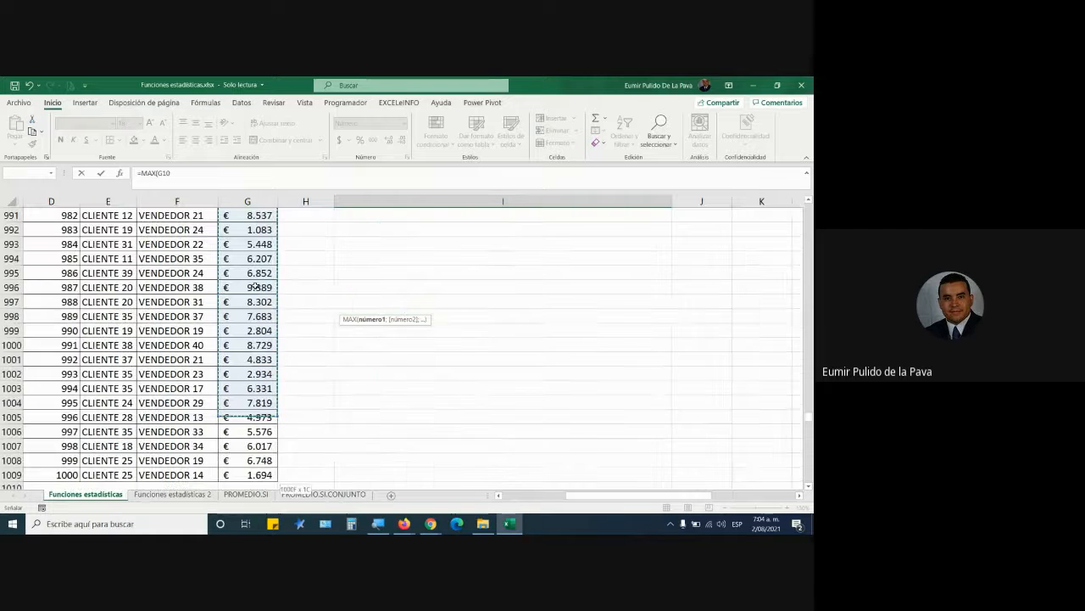
key("Escape")
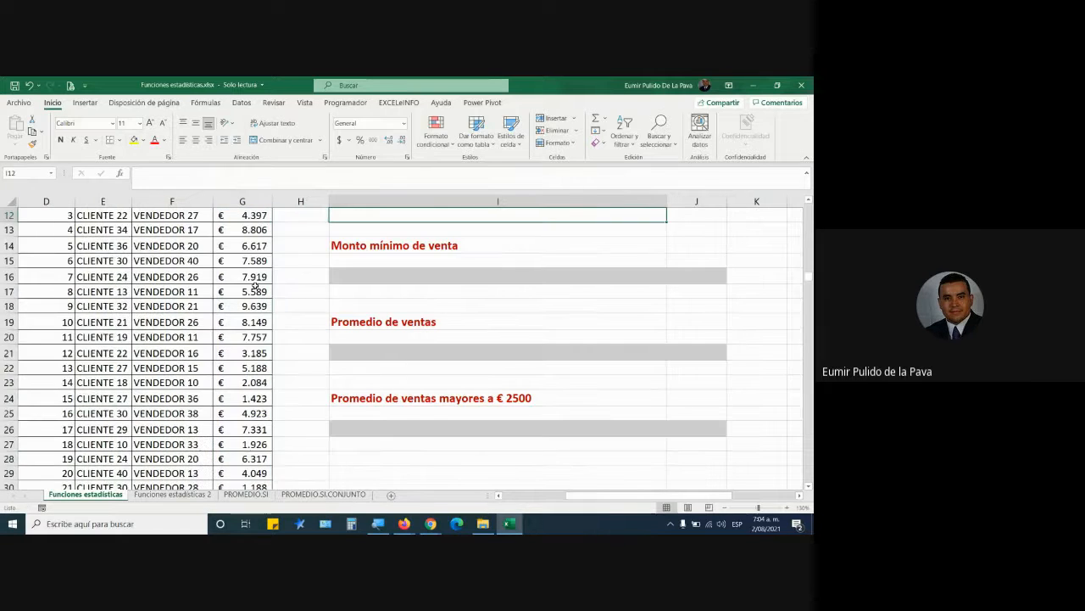
- Reopen the MAX formula in I11 to examine its range argument, leaving it as entered
scroll(511, 349, "up", 2)
double_click(580, 286)
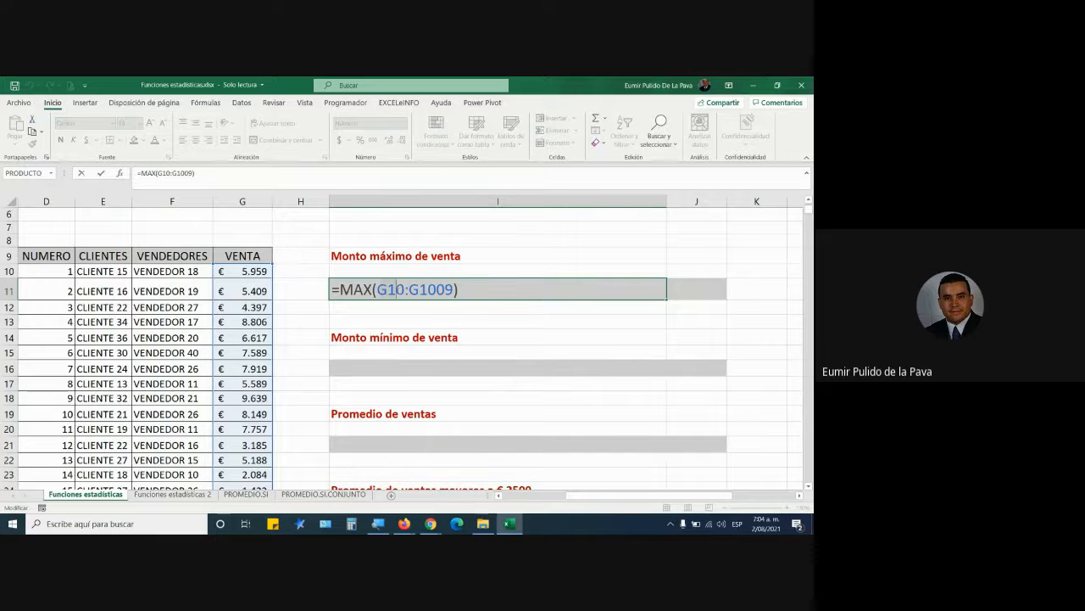
left_click(454, 289)
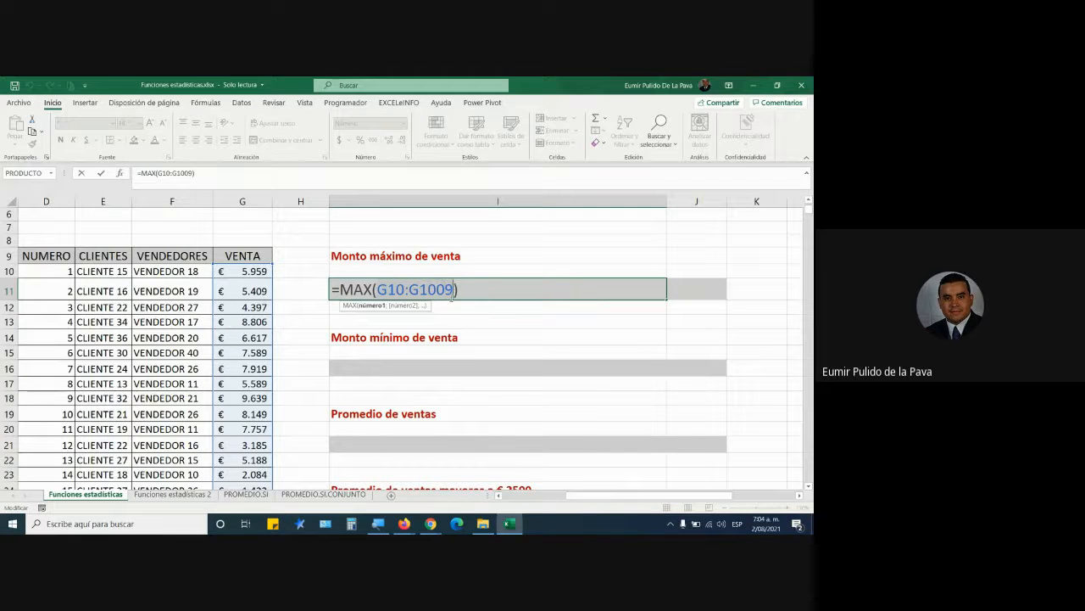
left_click(378, 307)
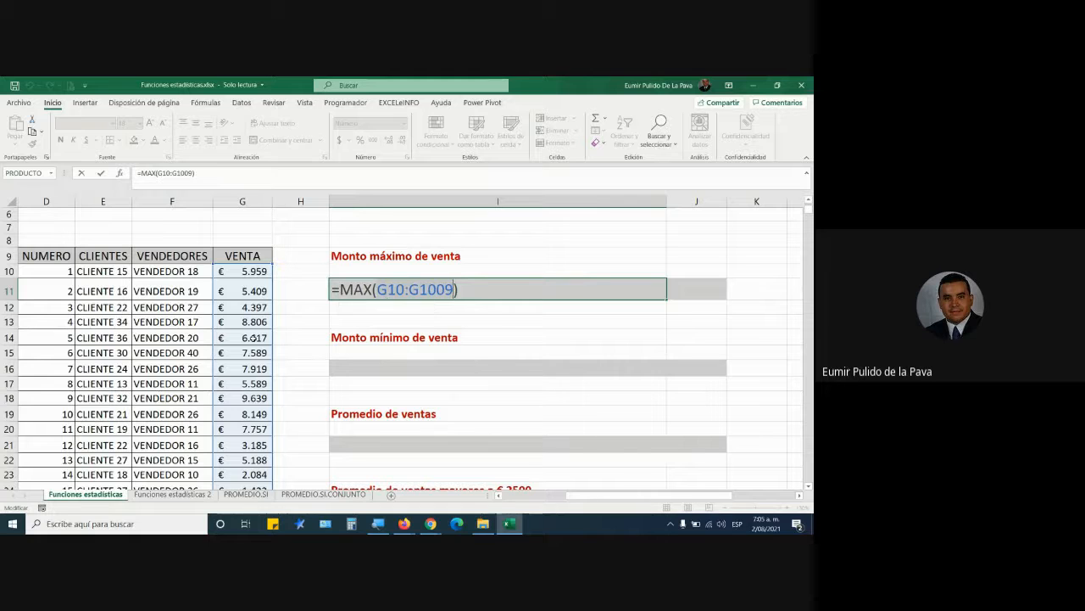
key("Return")
key("Up")
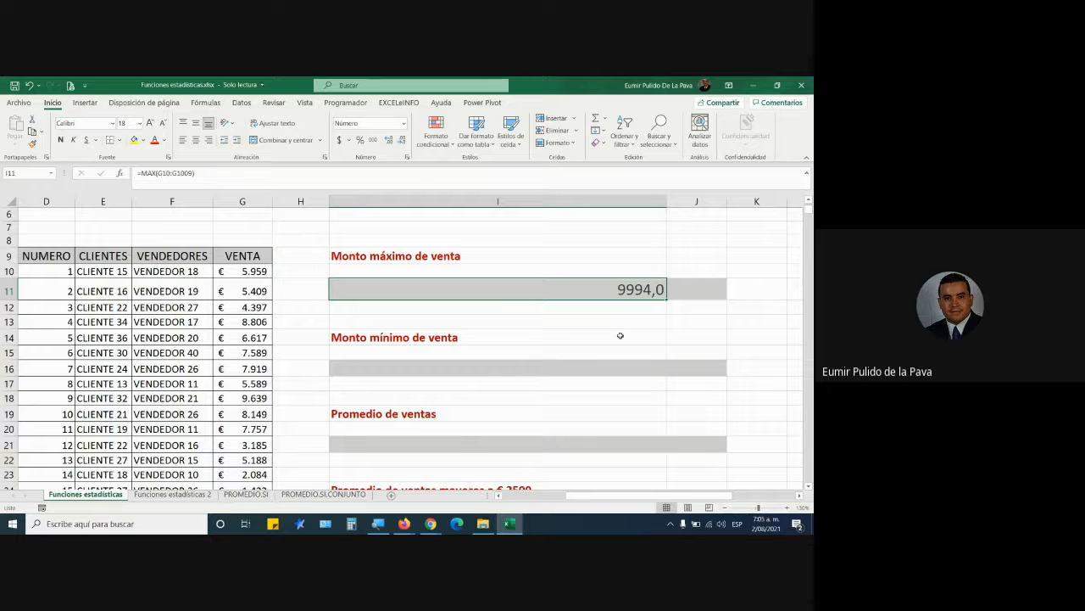
- Copy the formatting of I11 to I16 and enter =MIN(G10:G1009) there to find the minimum sale amount
left_click(33, 145)
left_click(379, 369)
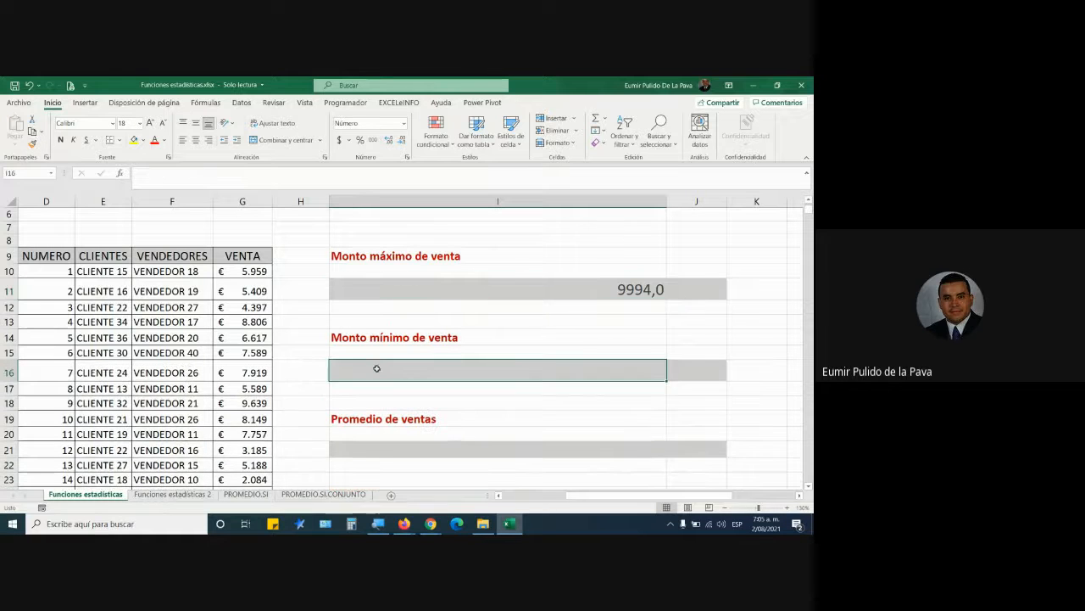
type("=min")
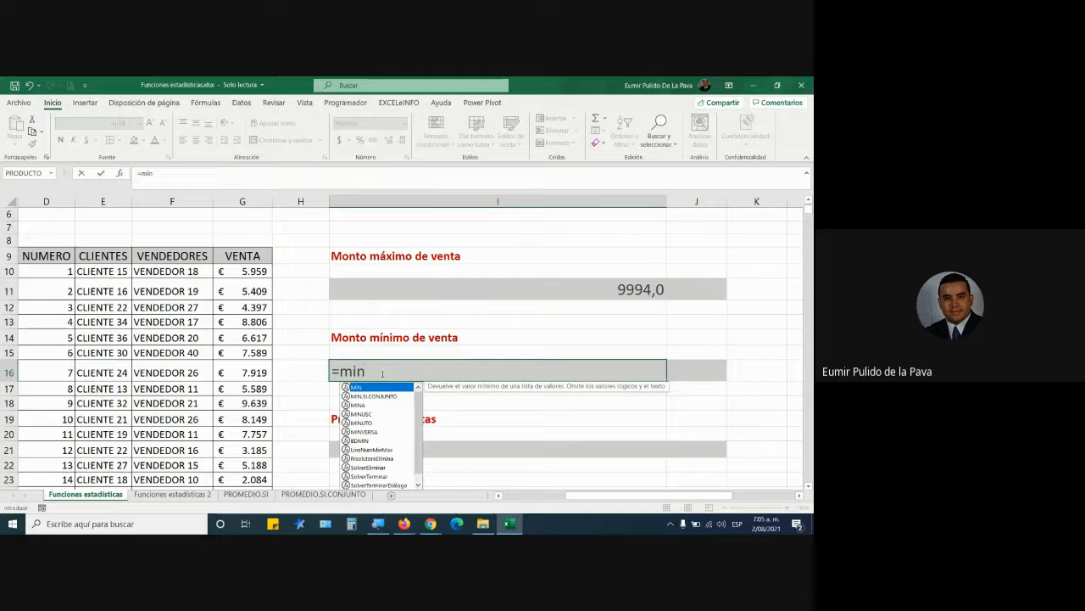
key("Tab")
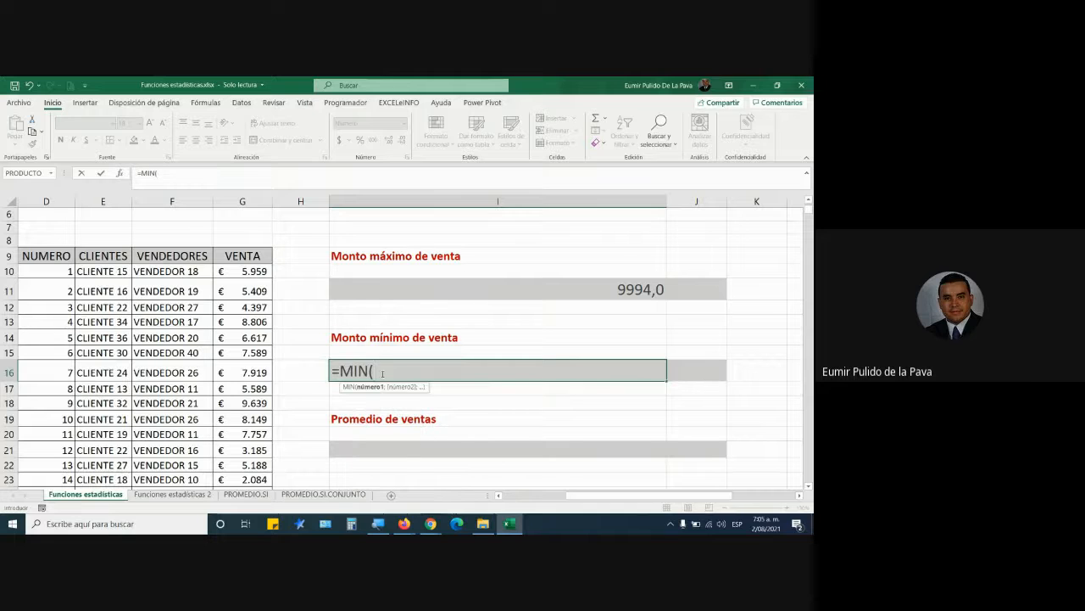
left_click(259, 270)
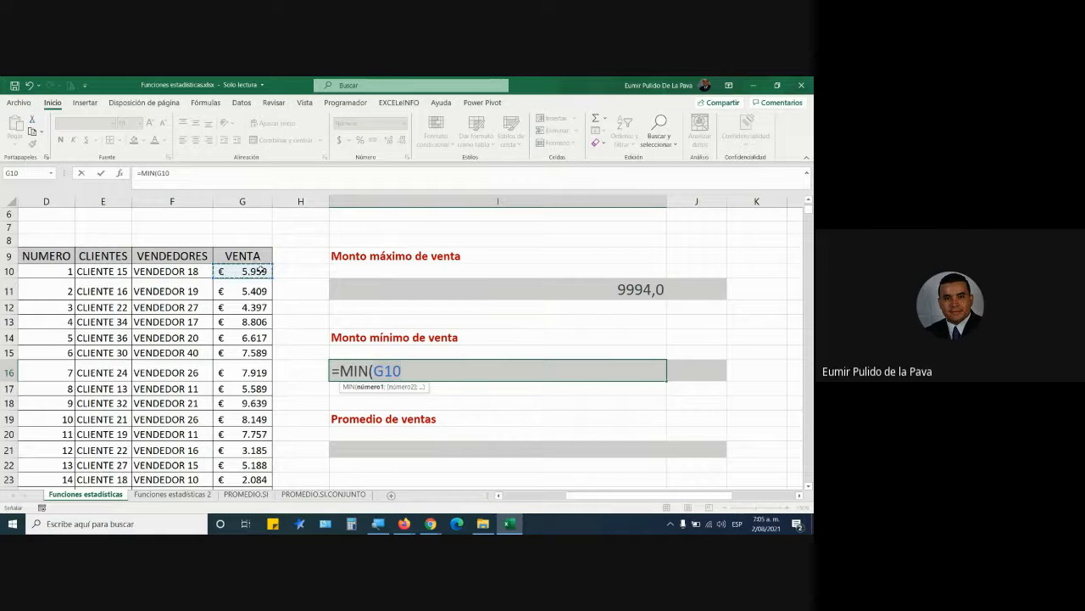
key("ctrl+shift+Down")
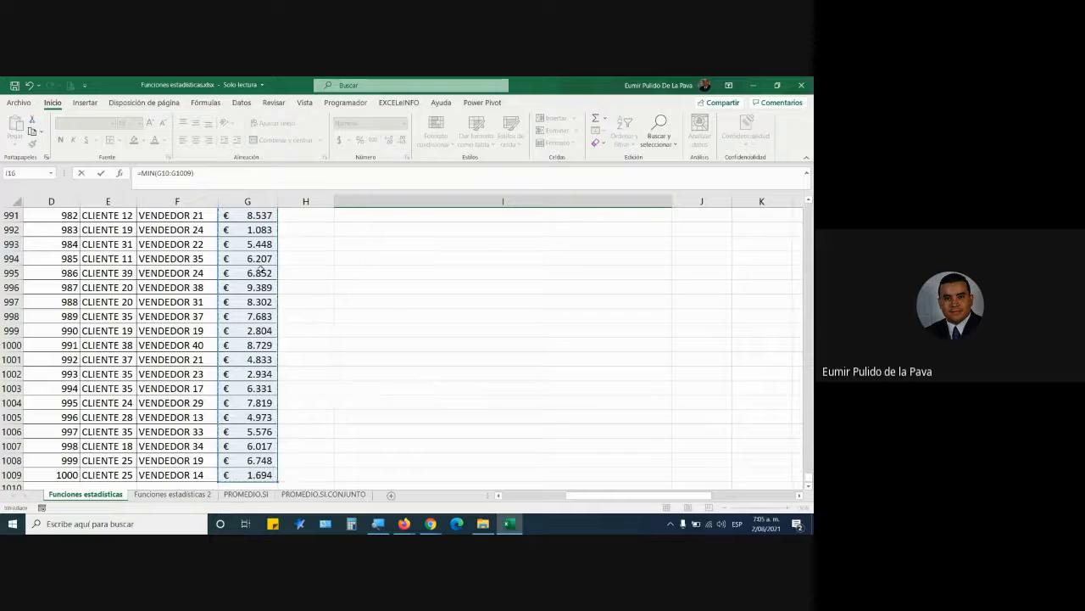
key("Return")
- Reopen the MIN formula in I16 to examine its range argument, leaving it as entered
scroll(556, 346, "up", 3)
double_click(556, 346)
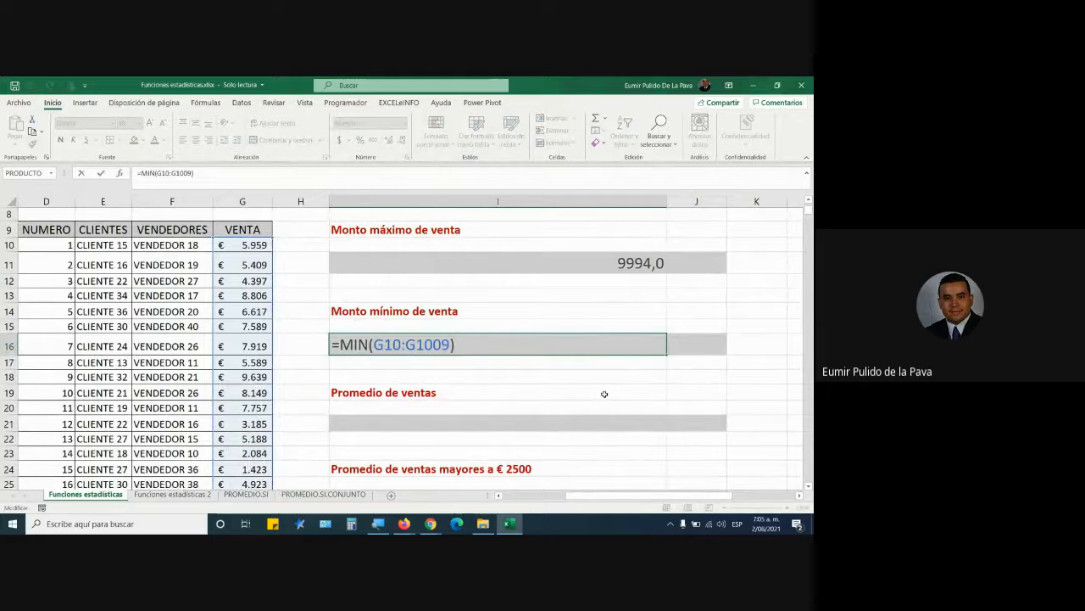
key("Escape")
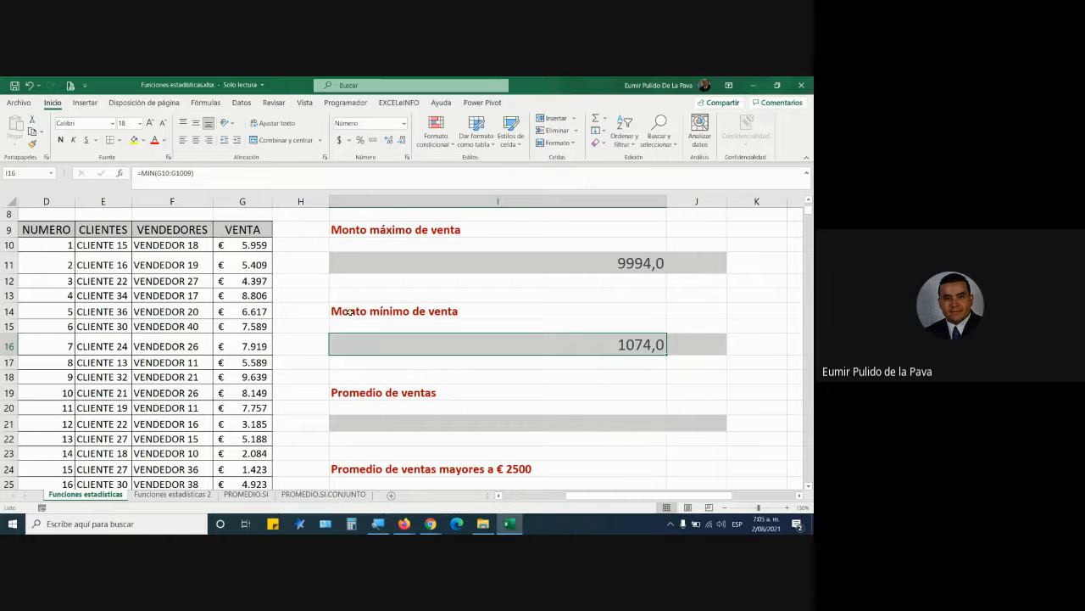
- Test the MIN formula by setting the sale in G11 to 509, and undo that change
left_click(258, 264)
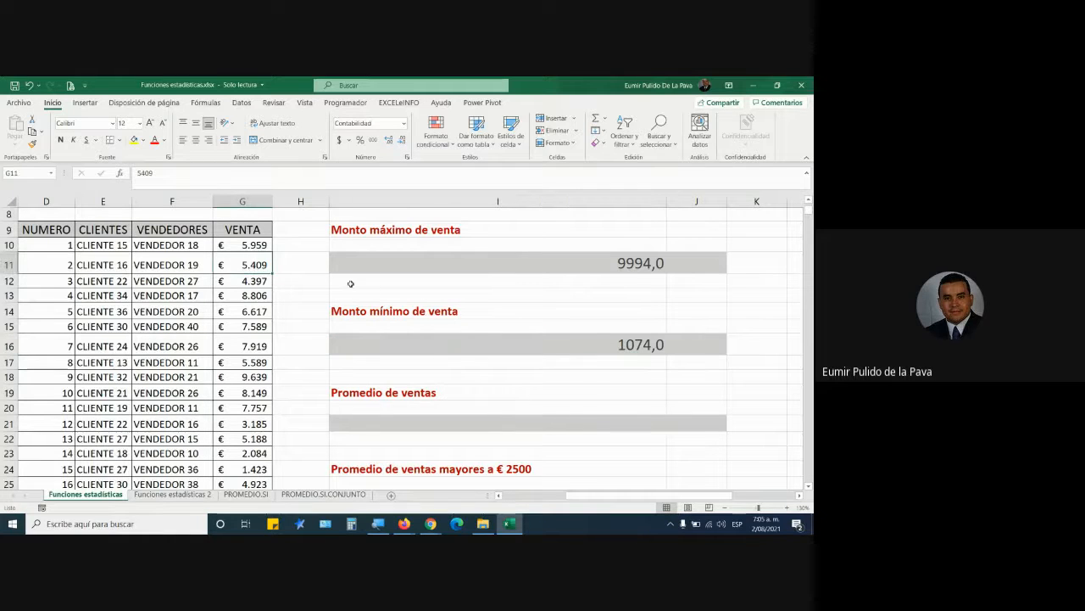
type("509")
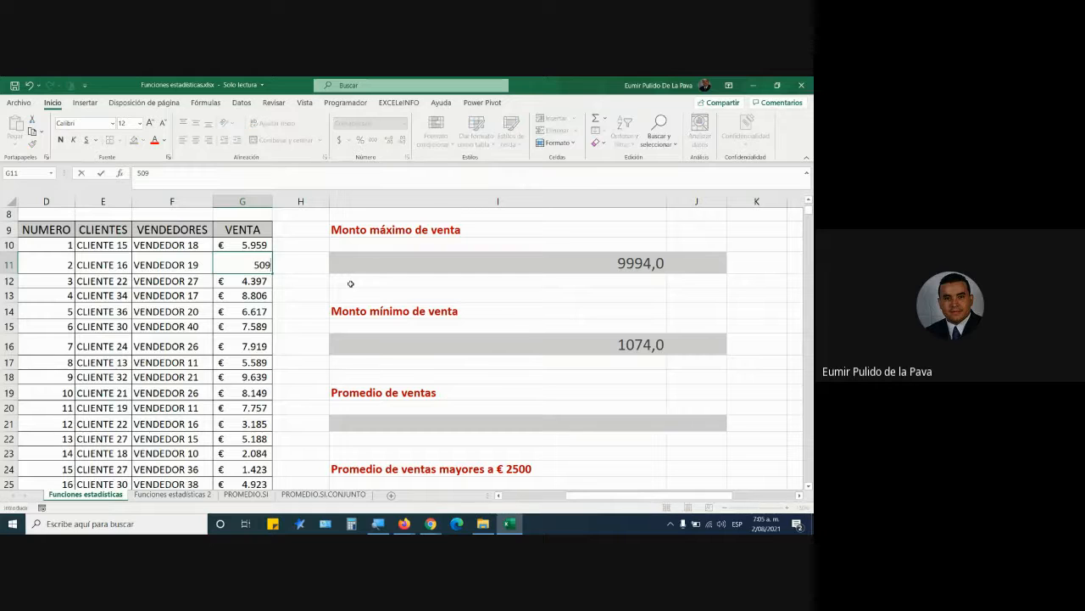
key("Return")
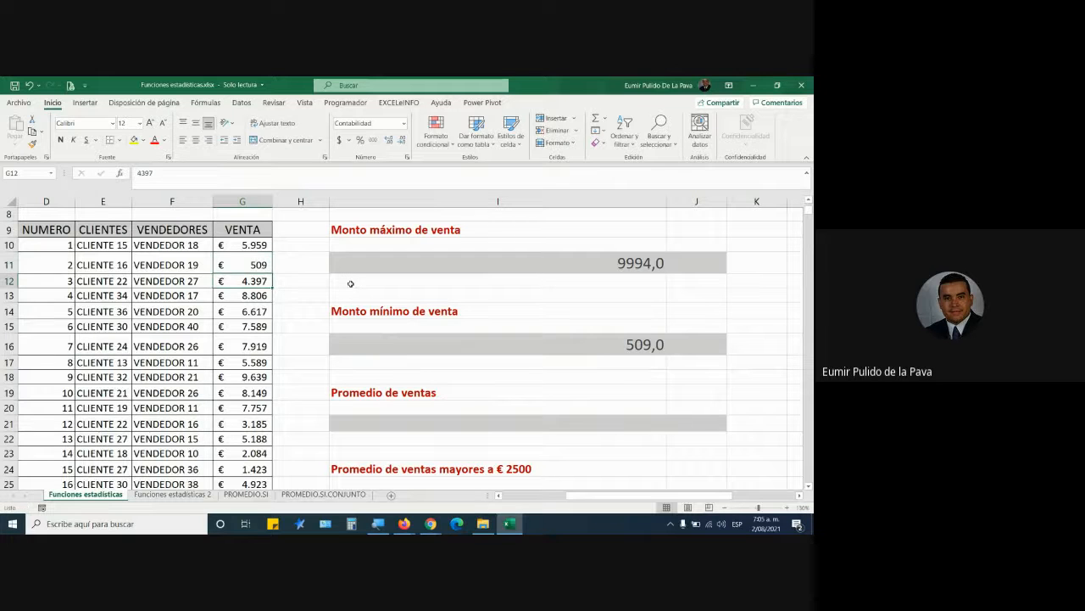
left_click(629, 344)
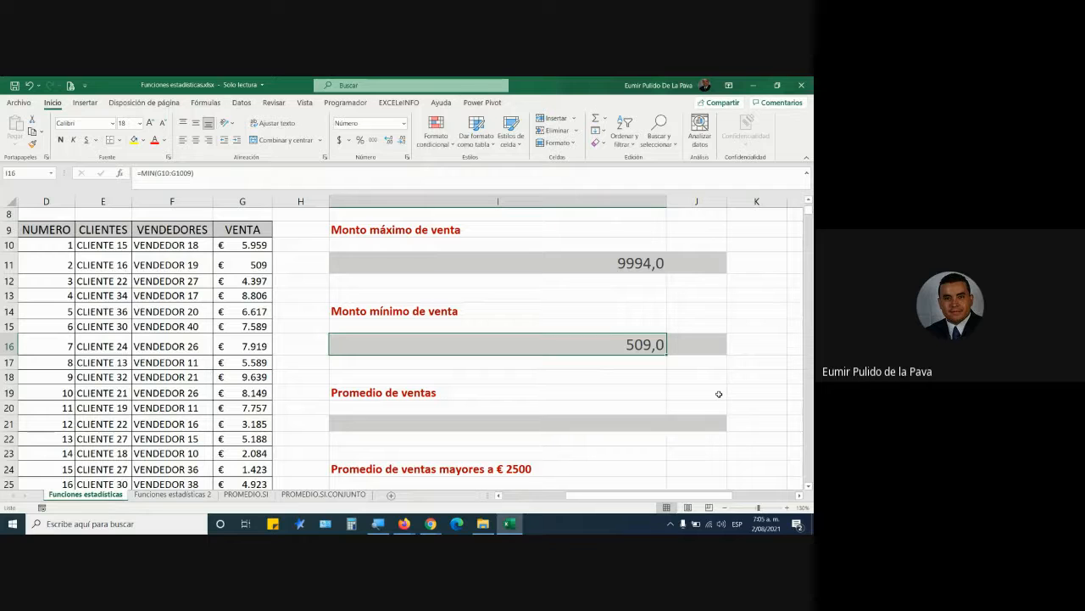
key("ctrl+z")
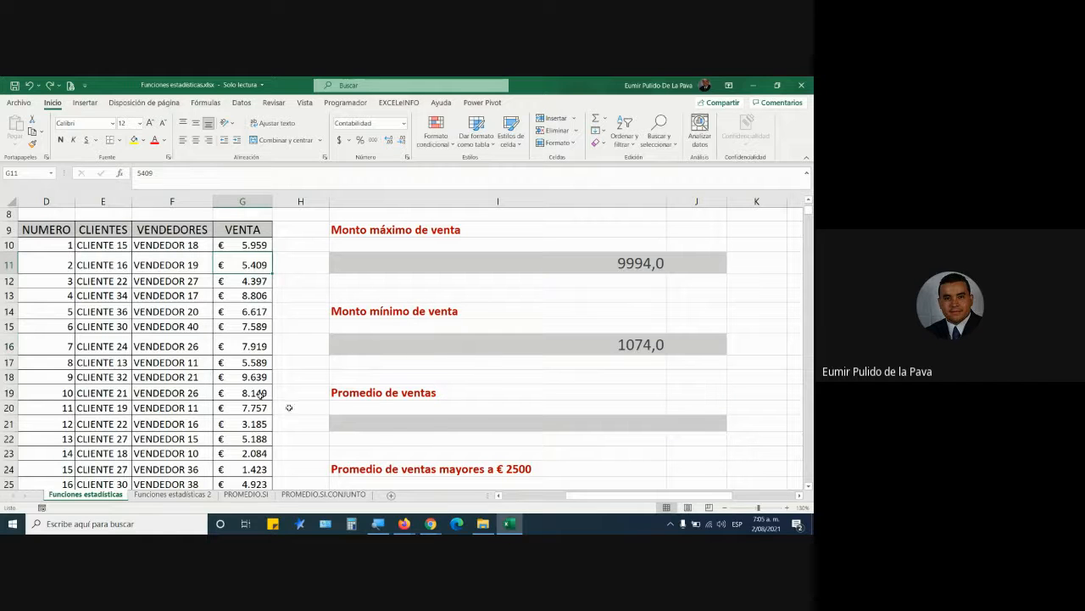
- Switch to the Google Meet call in Chrome, admit the person asking to join, and return to the Excel workbook
left_click(395, 422)
left_click(431, 523)
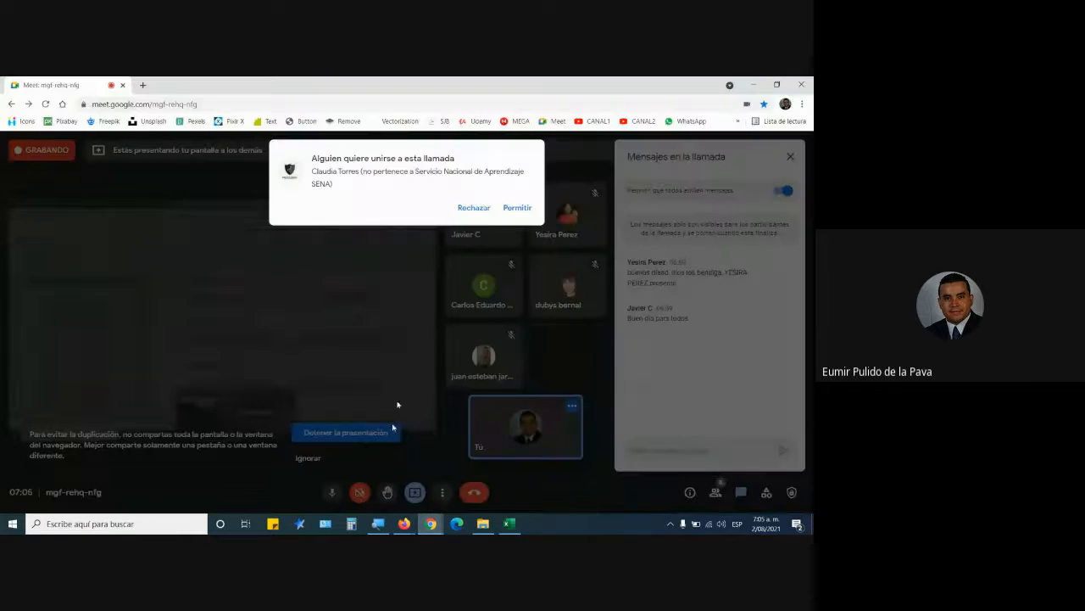
left_click(516, 208)
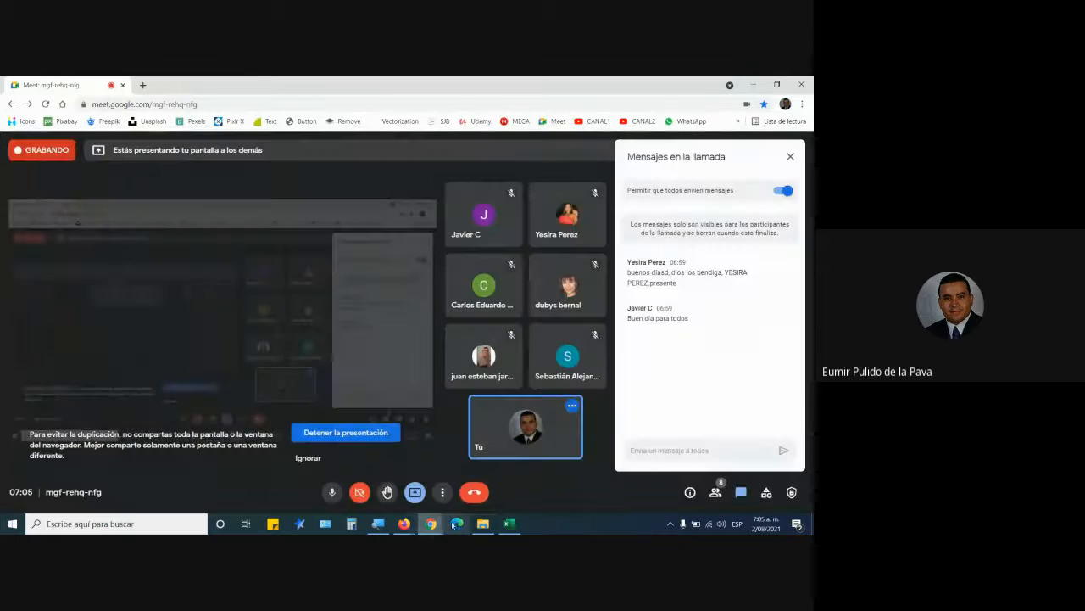
left_click(509, 523)
- Copy the formatting of the minimum sale cell I16 to result cell I21 under Promedio de ventas
key("Up")
key("Up")
key("Up")
key("Up")
key("Up")
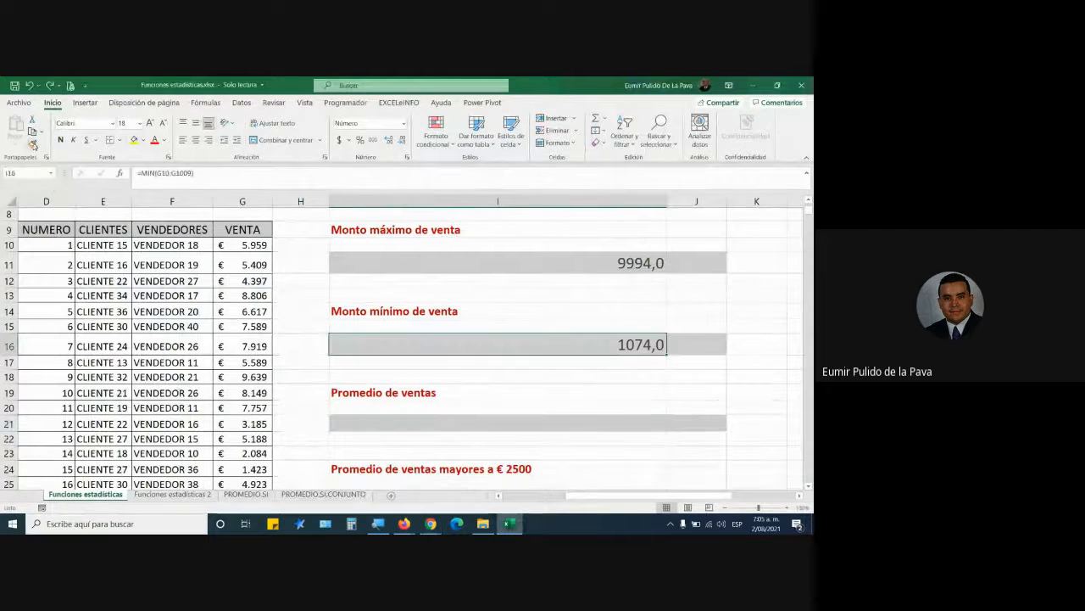
left_click(32, 144)
left_click(480, 436)
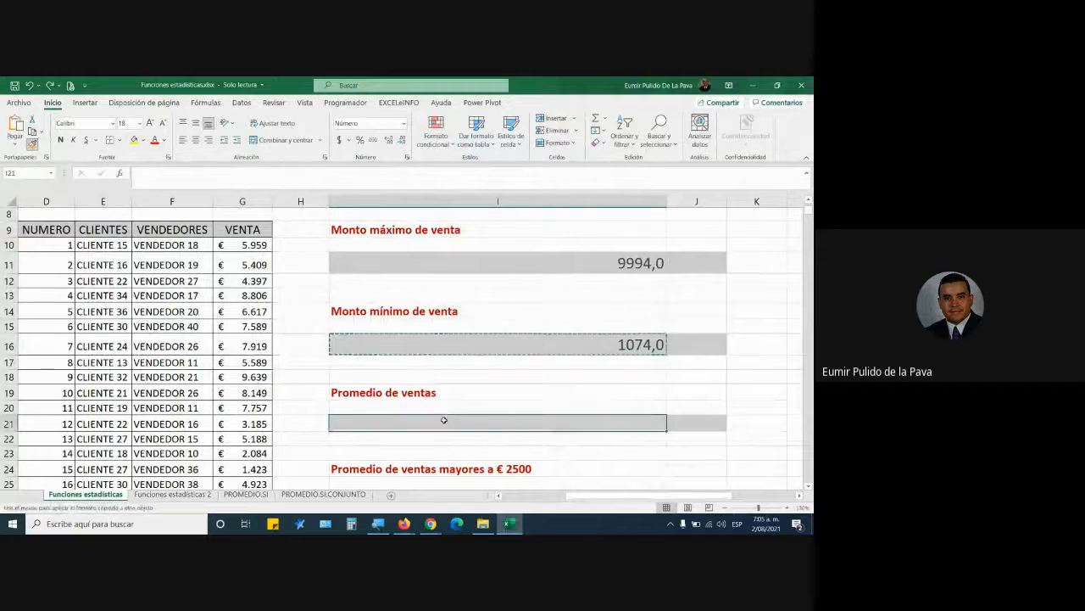
- Enter the formula =PROMEDIO(G10:G1009) in I21 to calculate the average of all sales
type("=prome")
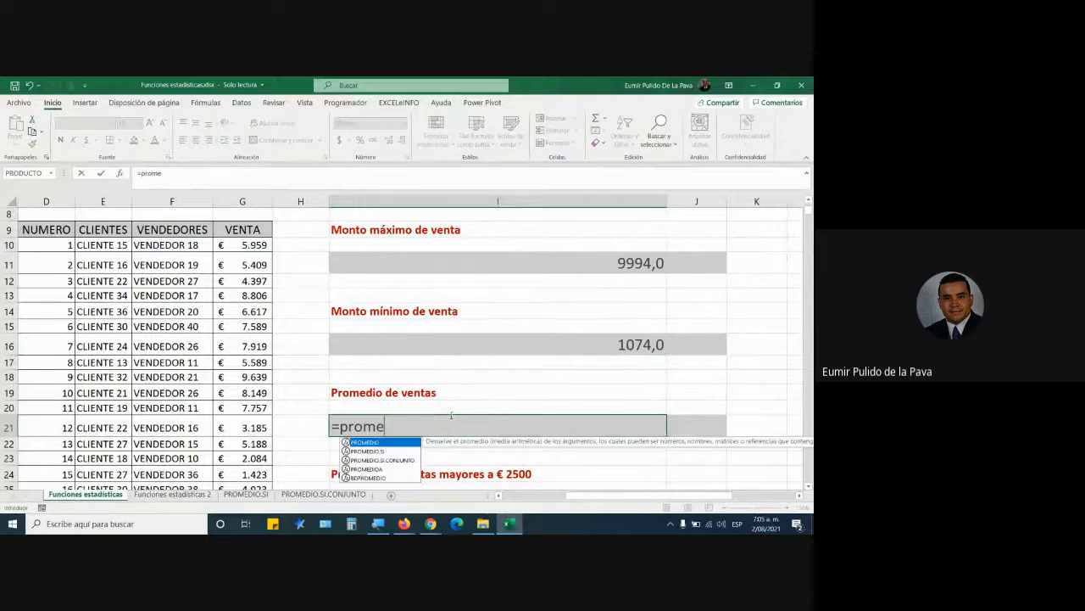
key("Tab")
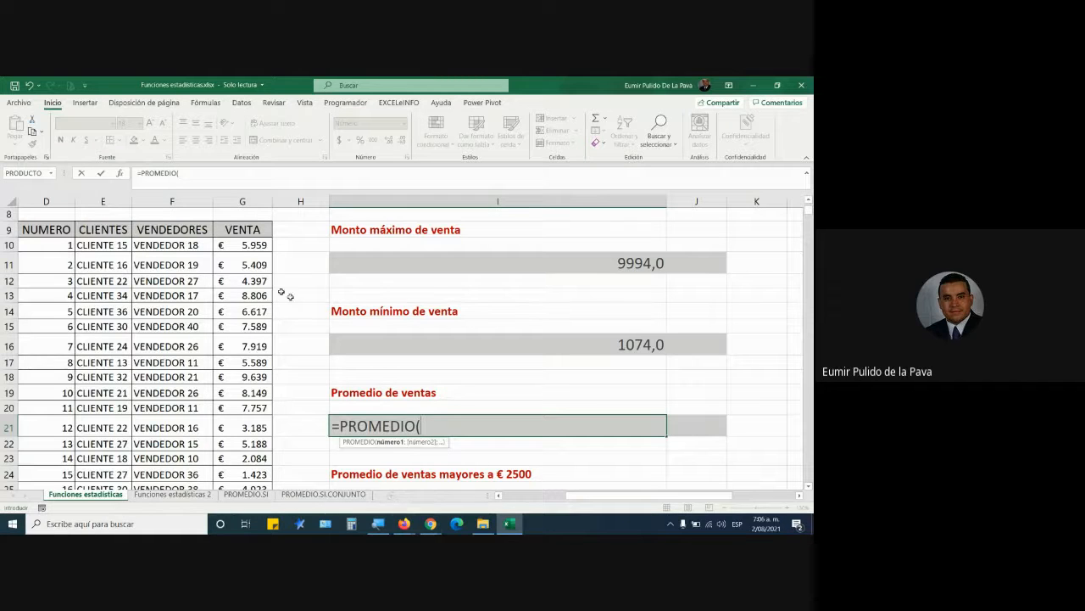
left_click(255, 245)
key("ctrl+shift+Down")
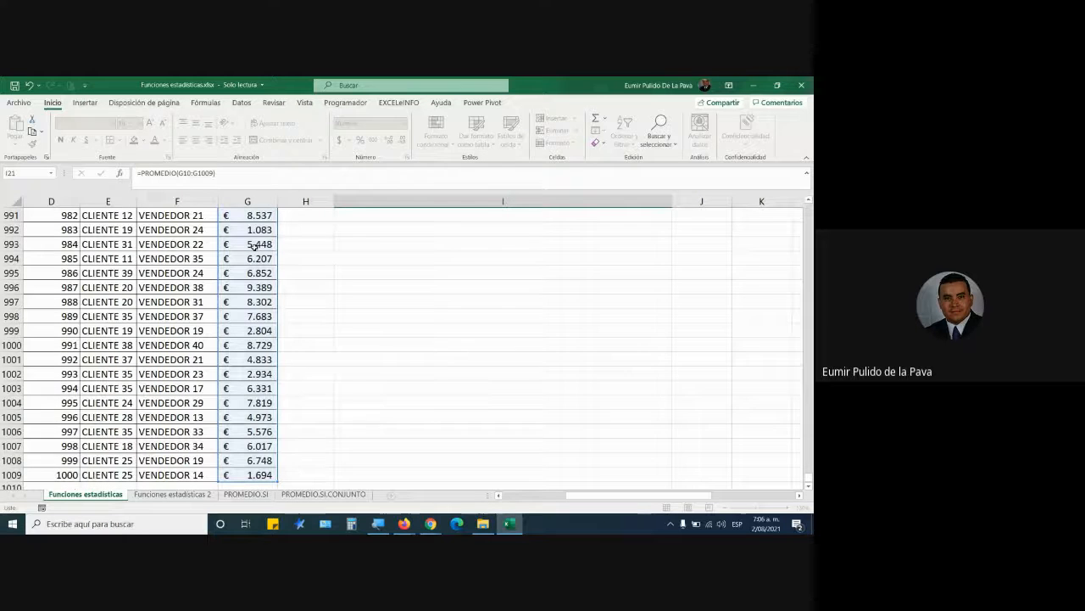
key("Return")
- Reopen the PROMEDIO formula in I21 to examine its range argument, leaving it as entered
scroll(609, 392, "up", 2)
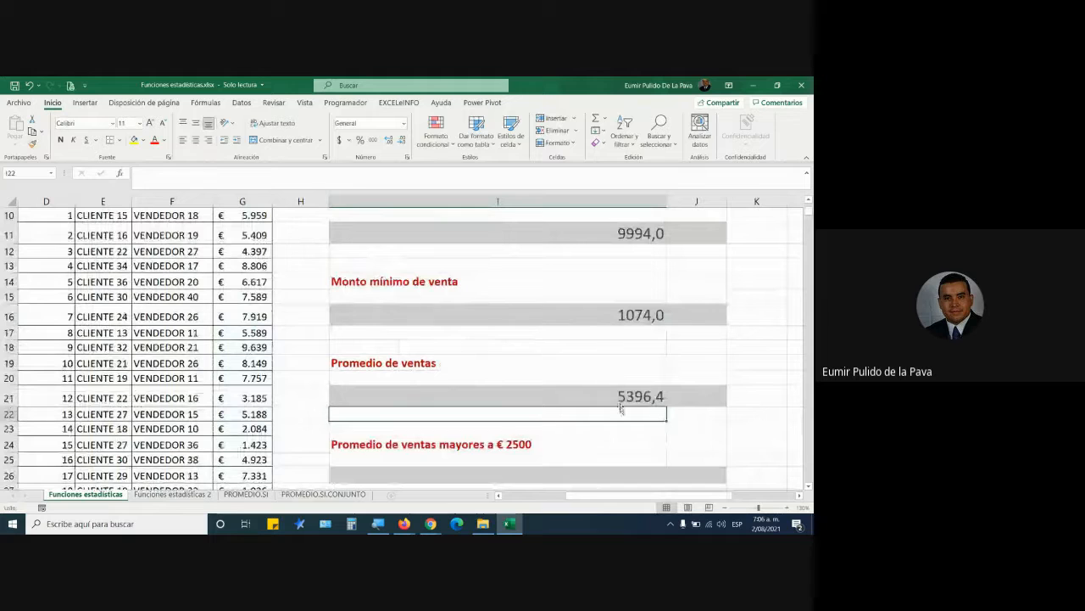
left_click(621, 405)
double_click(540, 395)
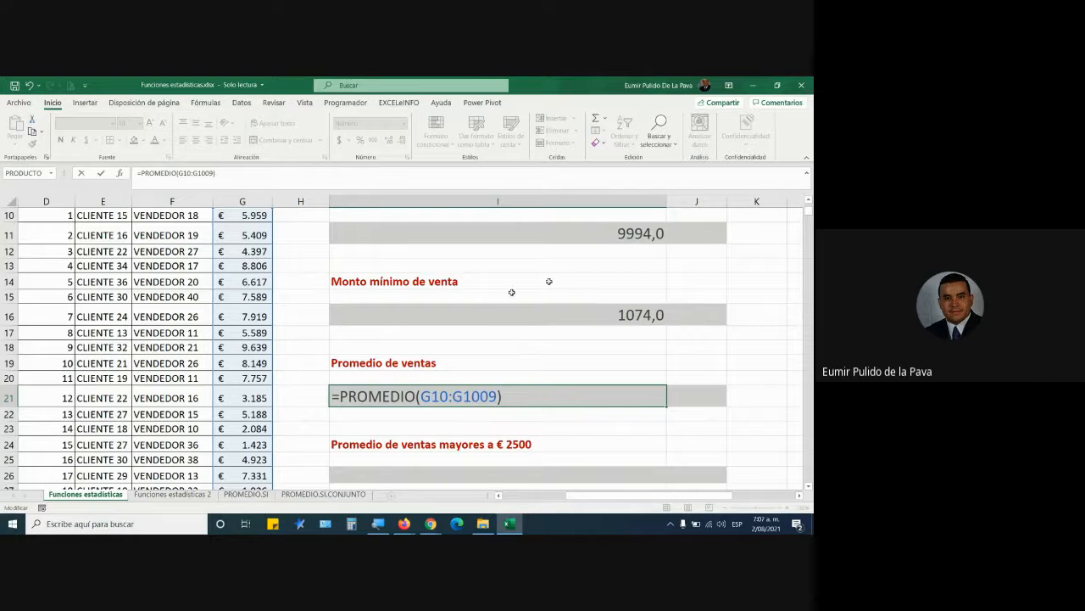
scroll(607, 208, "down", 2)
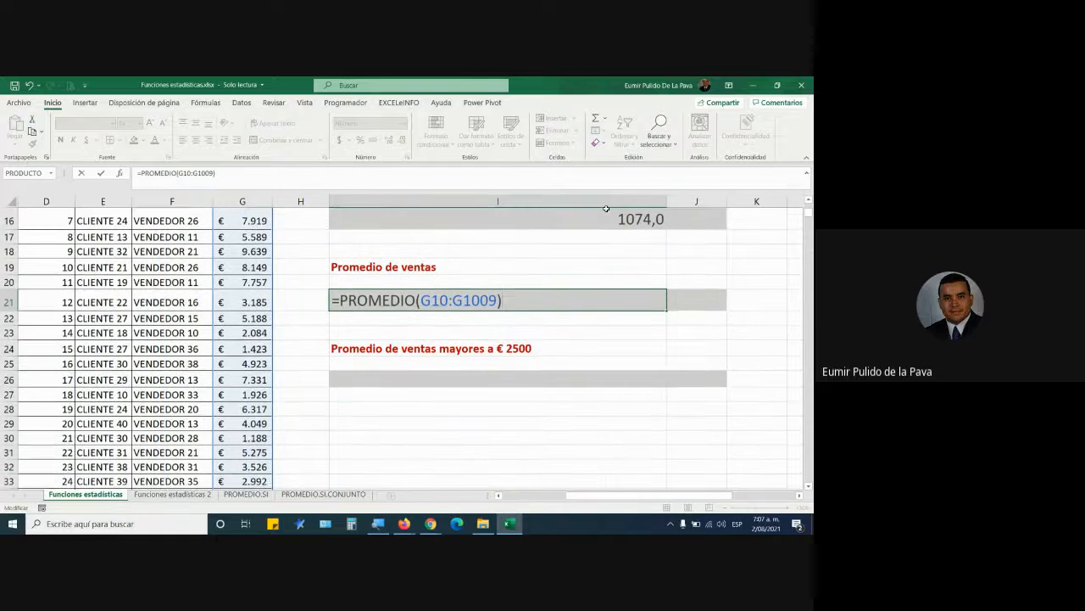
key("Return")
- Copy the formatting of I21 to result cell I26 under Promedio de ventas mayores a € 2500
left_click(495, 302)
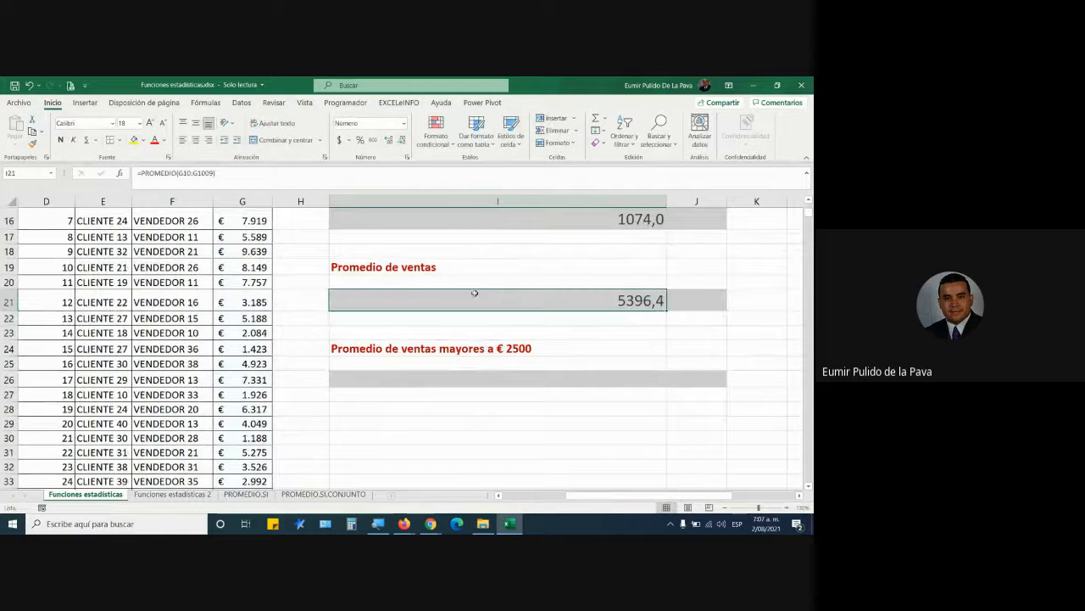
left_click(32, 142)
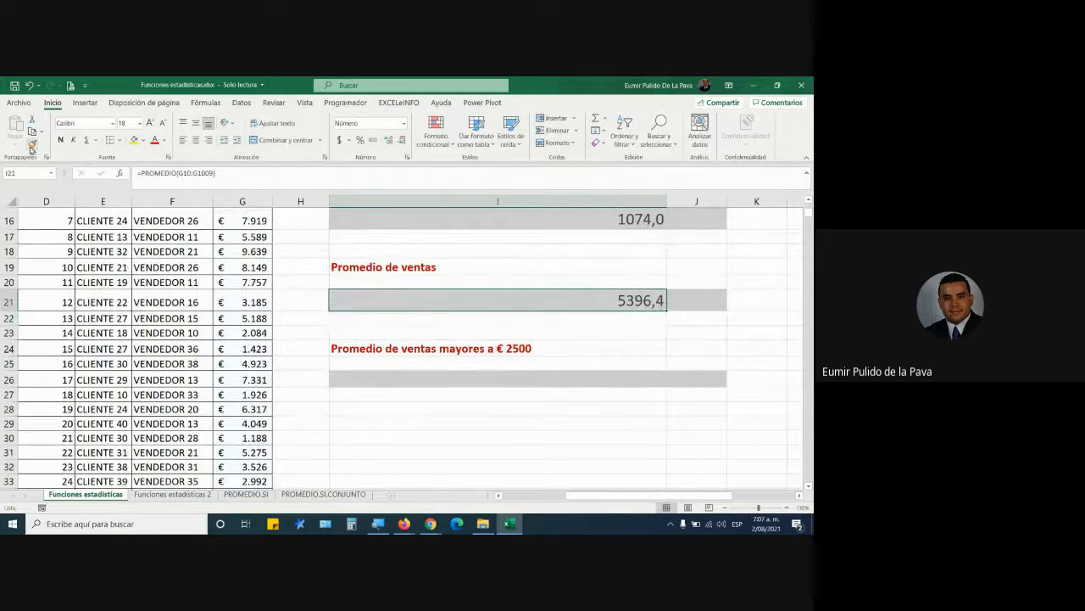
left_click(407, 377)
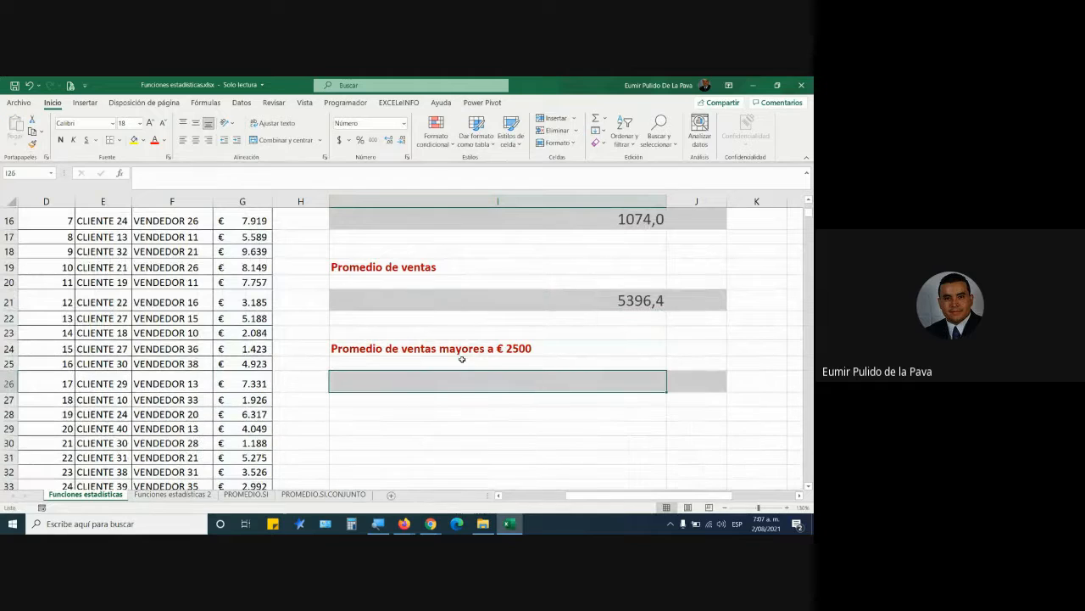
- Compare the Promedio de ventas mayores a € 2500 heading in I24 with the PROMEDIO formula opened in I21
left_click(402, 349)
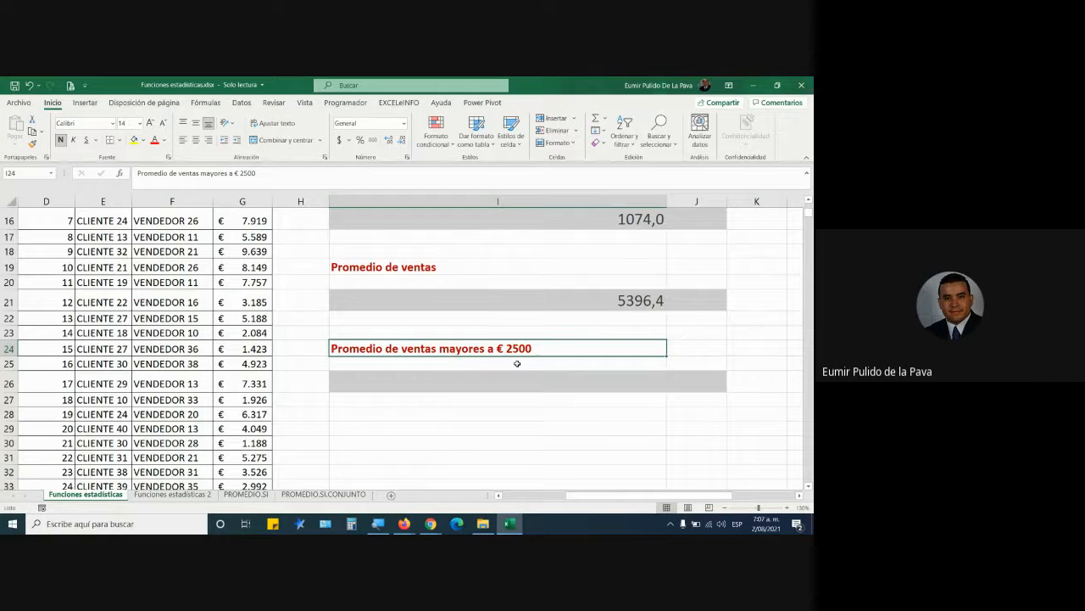
double_click(570, 302)
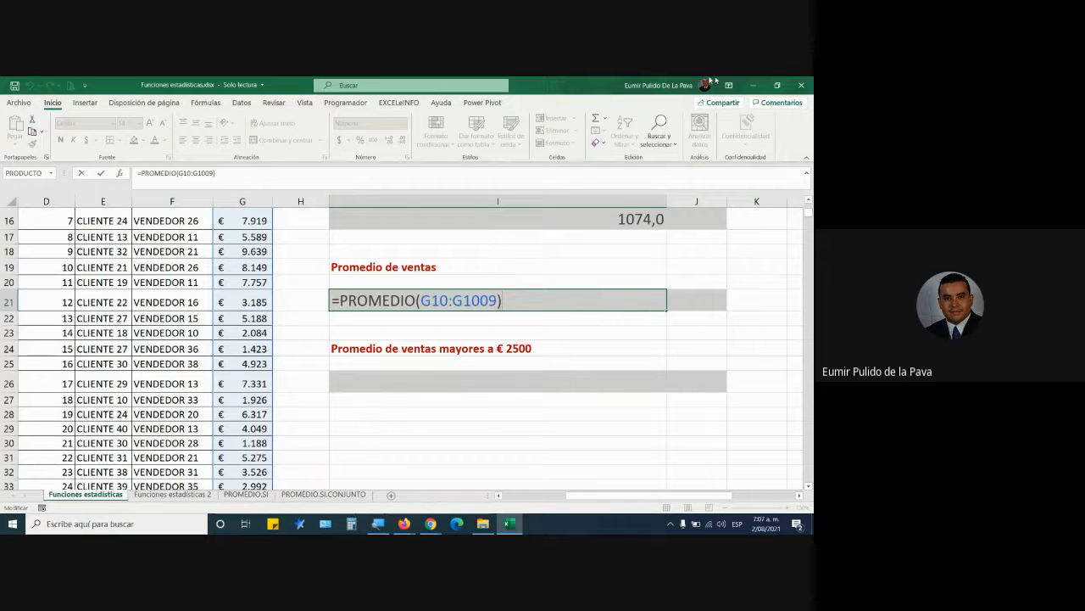
- Go to the Google Meet call in Chrome to let in the waiting participant, and switch back to Excel
left_click(431, 523)
left_click(373, 475)
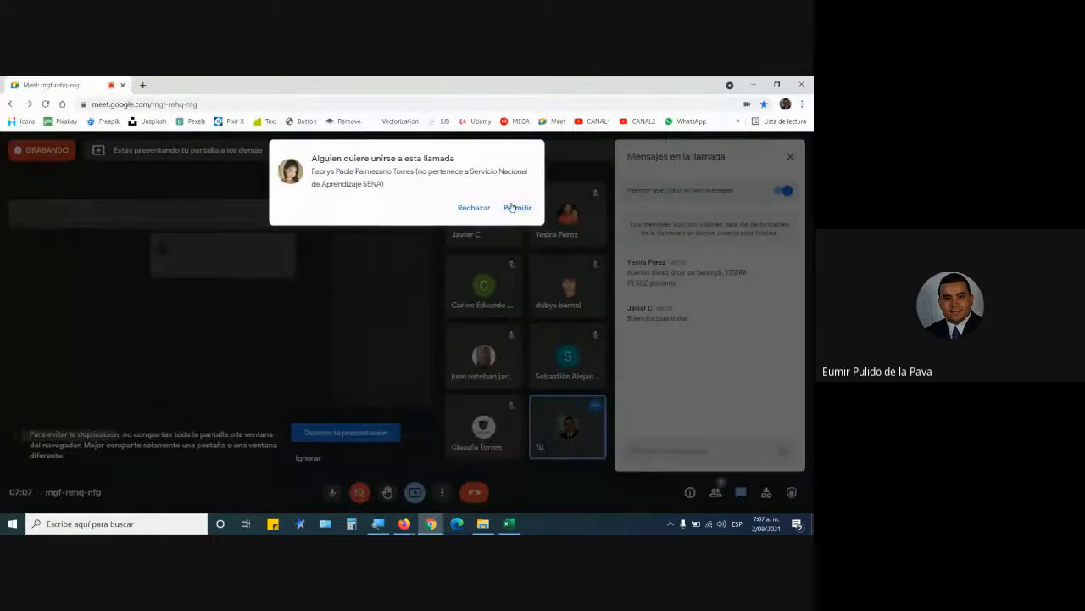
left_click(514, 207)
left_click(508, 524)
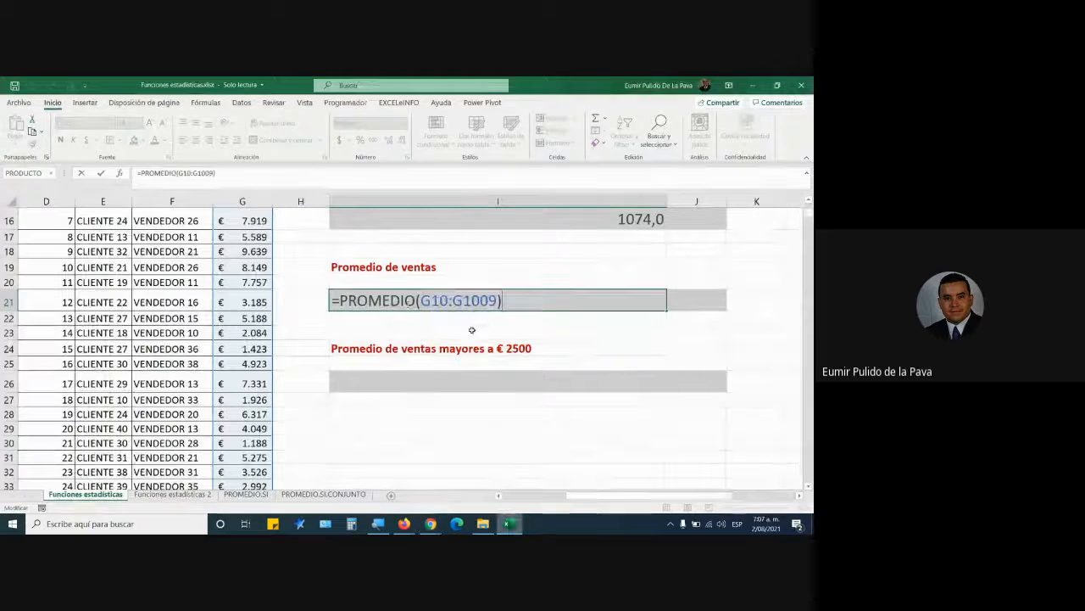
- Start a PROMEDIO.SI formula in I26 under Promedio de ventas mayores a € 2500, with the screen magnified to 200% using Lupa
left_click(390, 382)
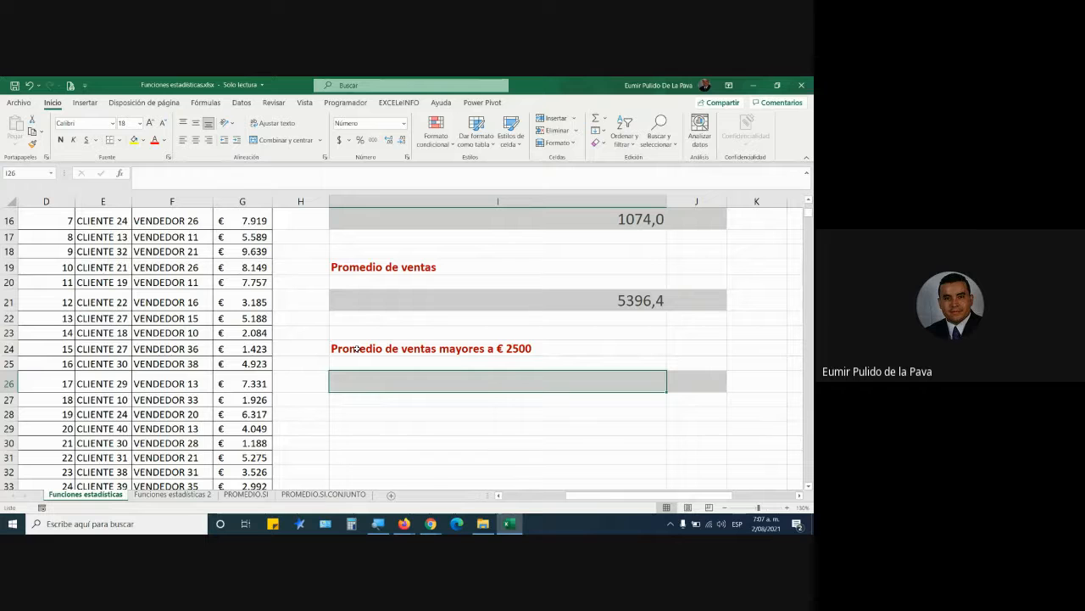
type("=")
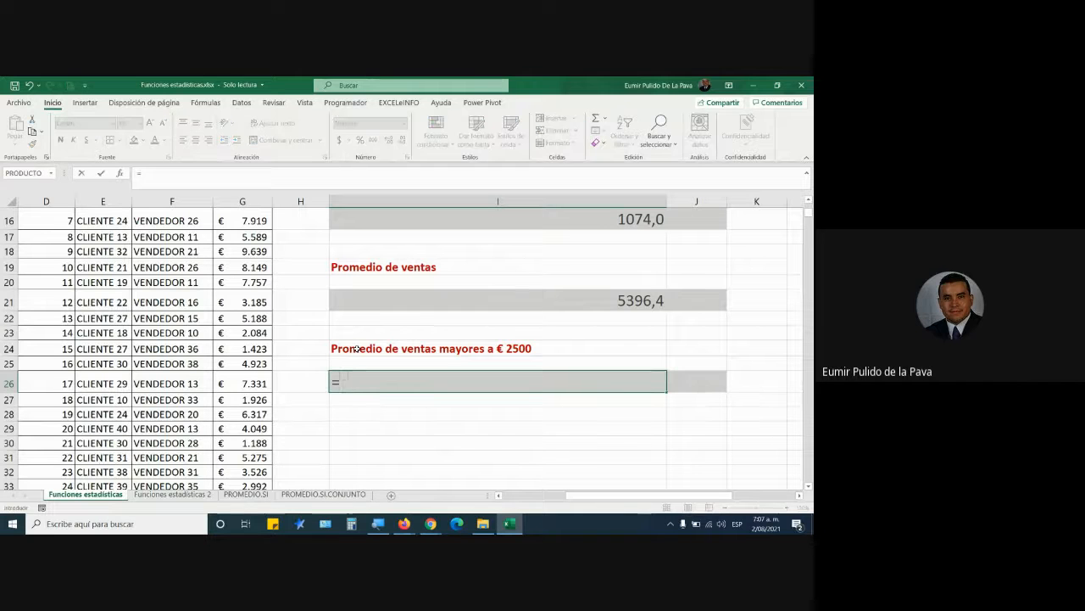
type("prome")
key("Down")
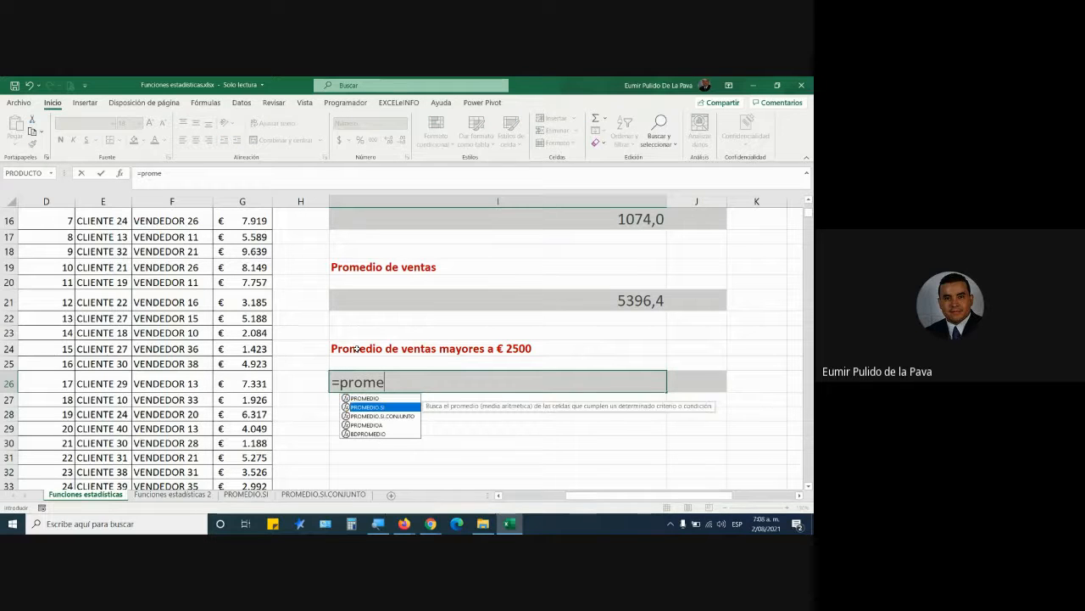
left_click(377, 524)
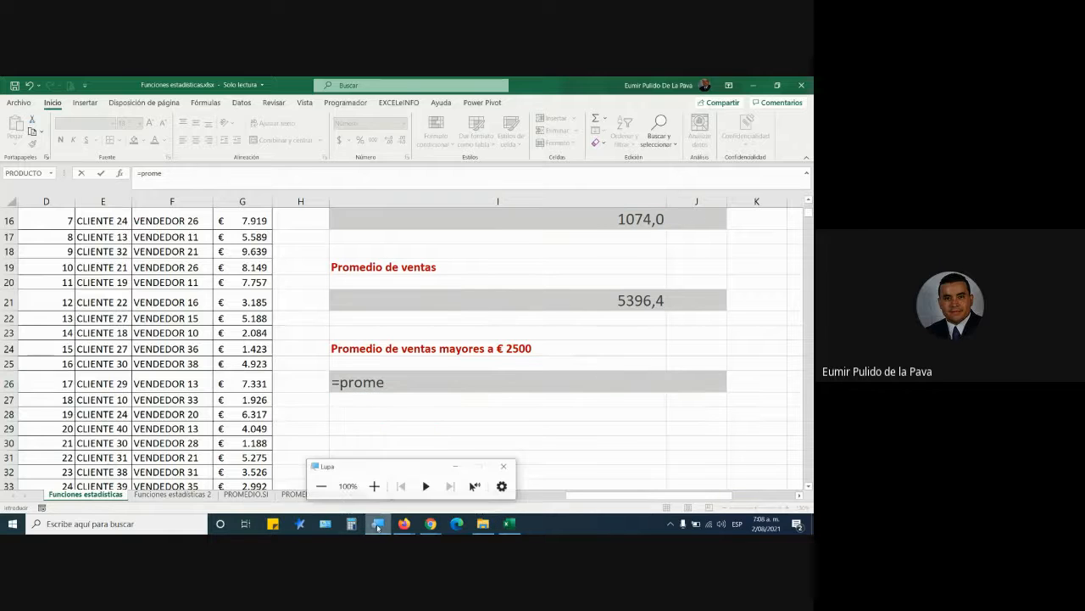
left_click(373, 485)
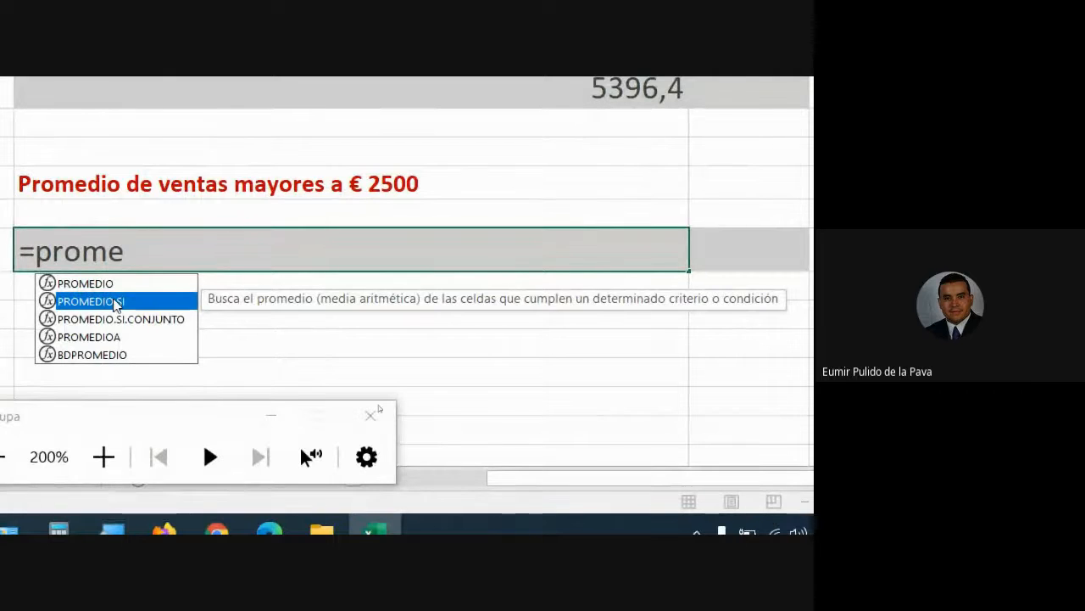
double_click(116, 301)
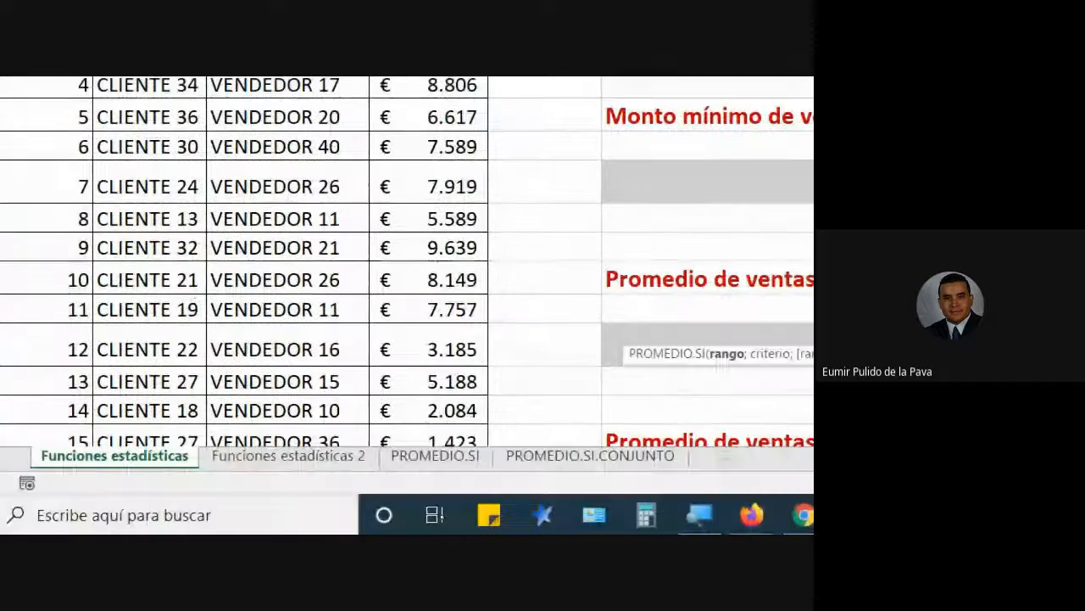
- Switch to the Google Meet call in Chrome to read participants' chat answers, and return to the open formula in Excel
mouse_move(642, 513)
left_click(538, 448)
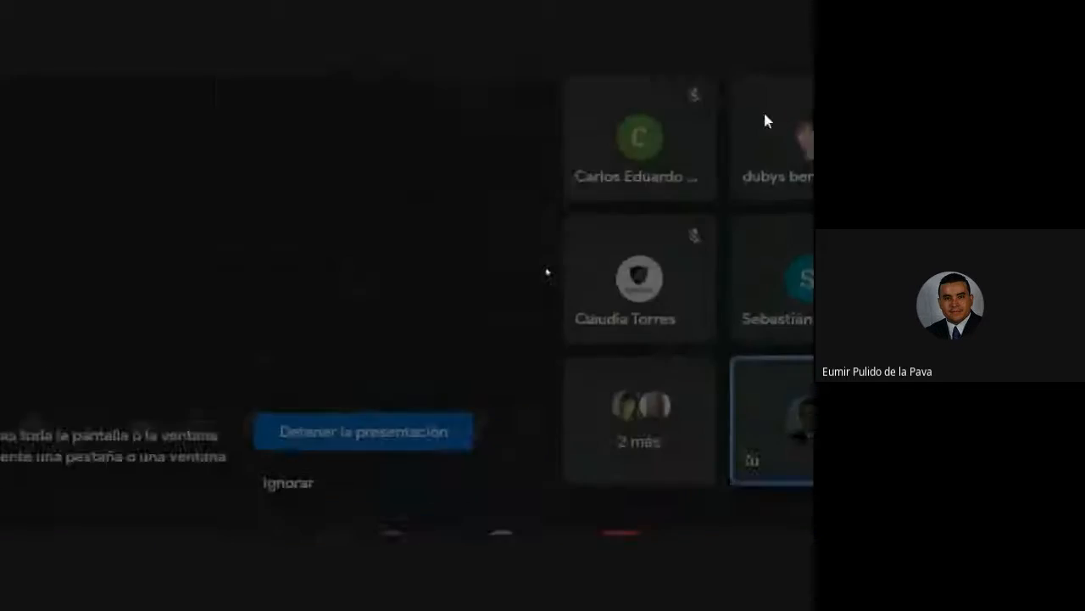
left_click(699, 190)
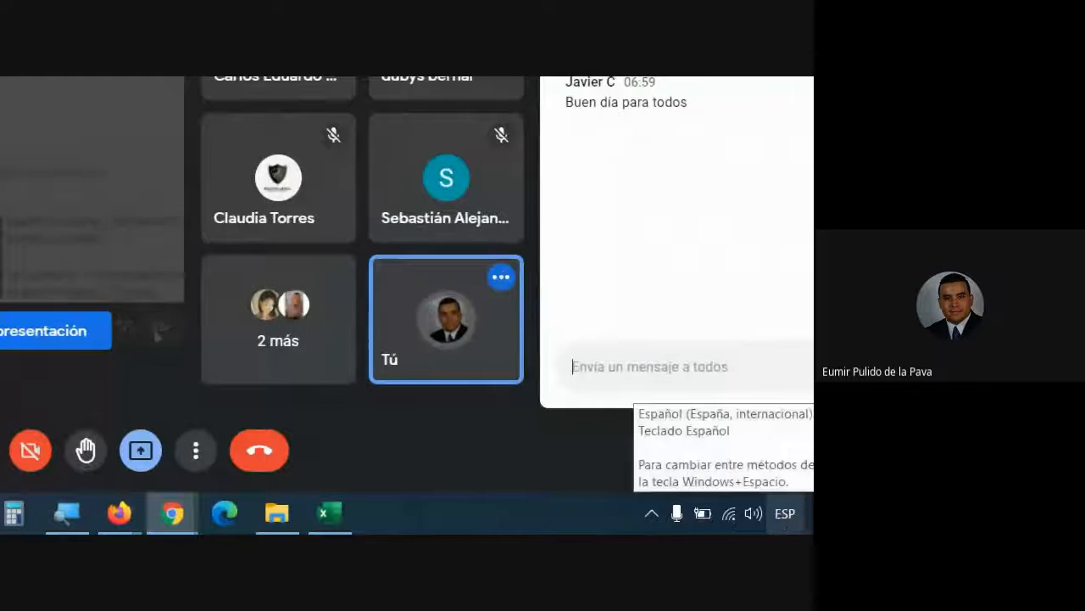
left_click(324, 516)
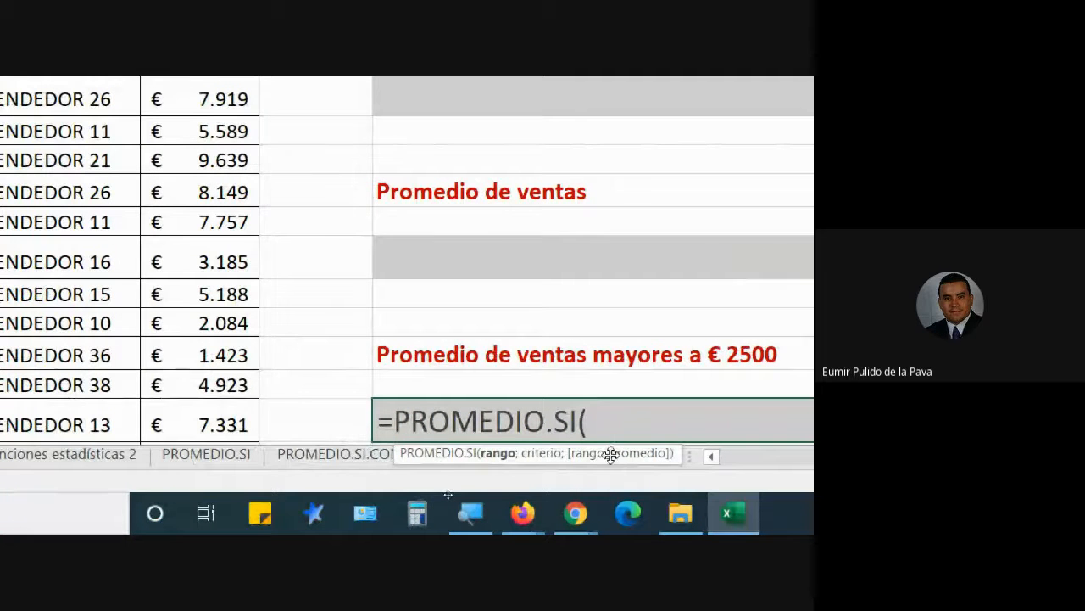
scroll(746, 471, "down", 1)
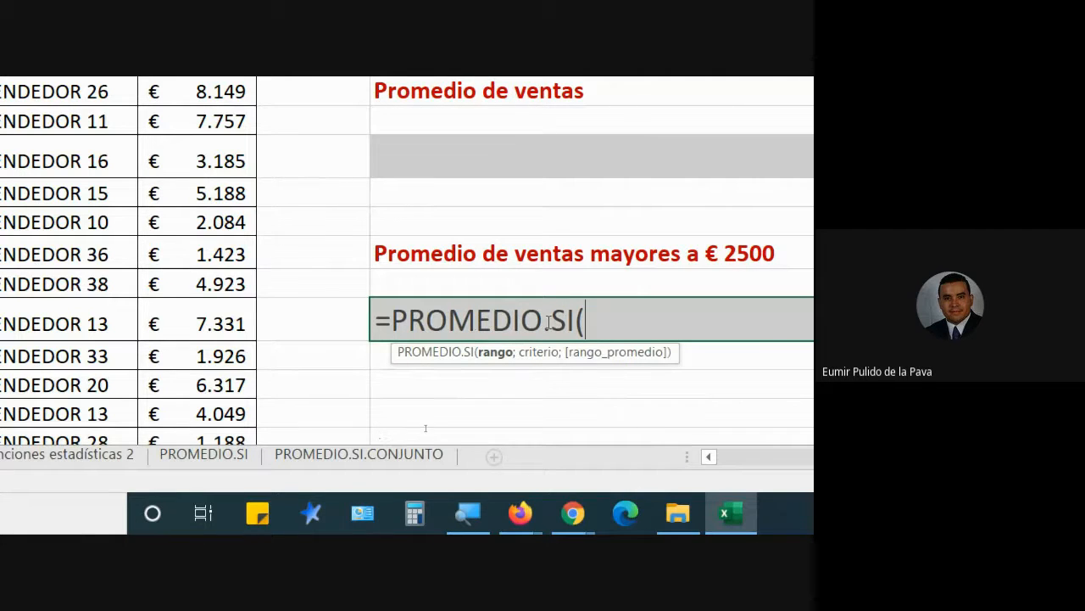
mouse_move(573, 513)
left_click(481, 440)
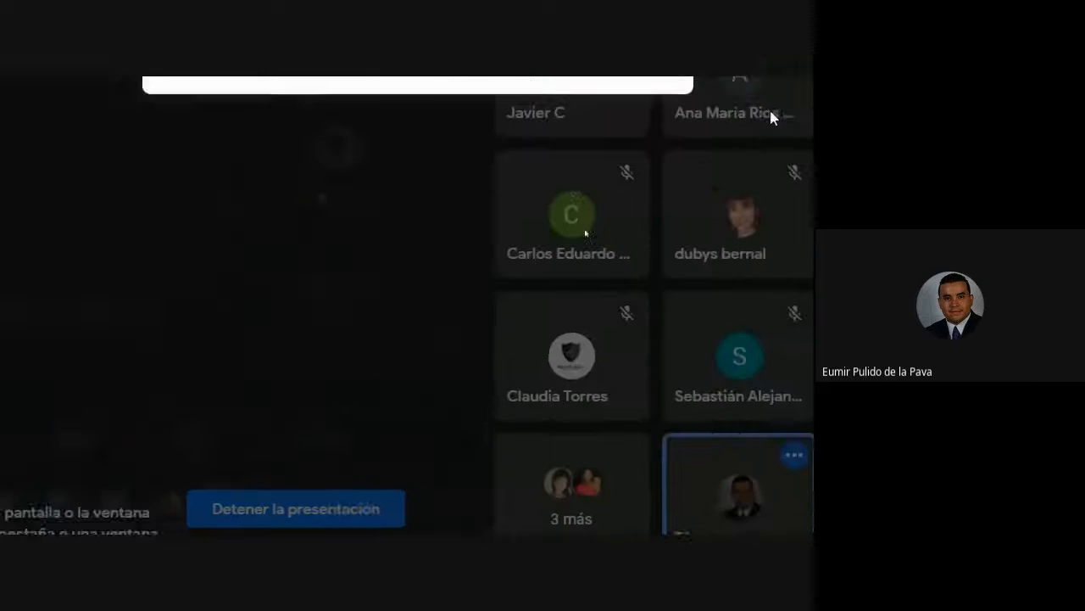
left_click(641, 194)
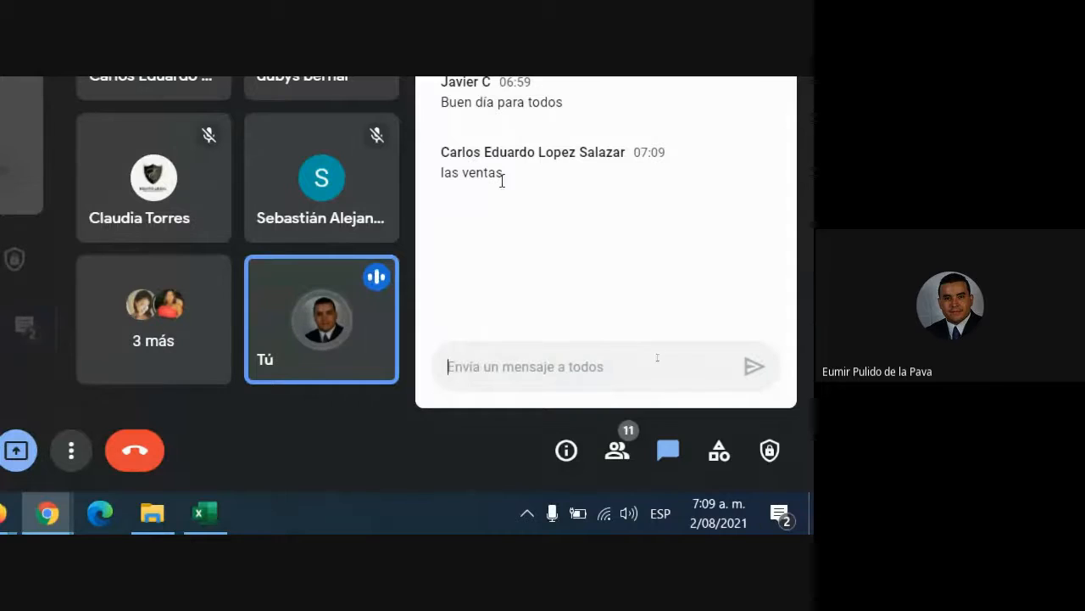
left_click(205, 513)
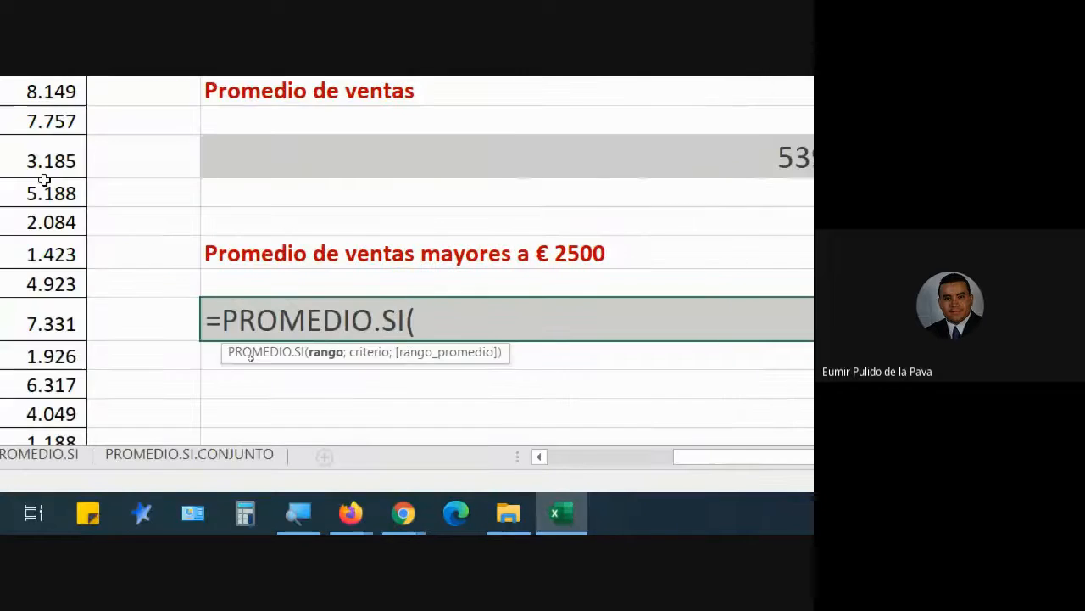
- Set the rango argument of the PROMEDIO.SI formula to the VENTA values G10:G1009 and continue to the criterio argument
scroll(90, 104, "up", 5)
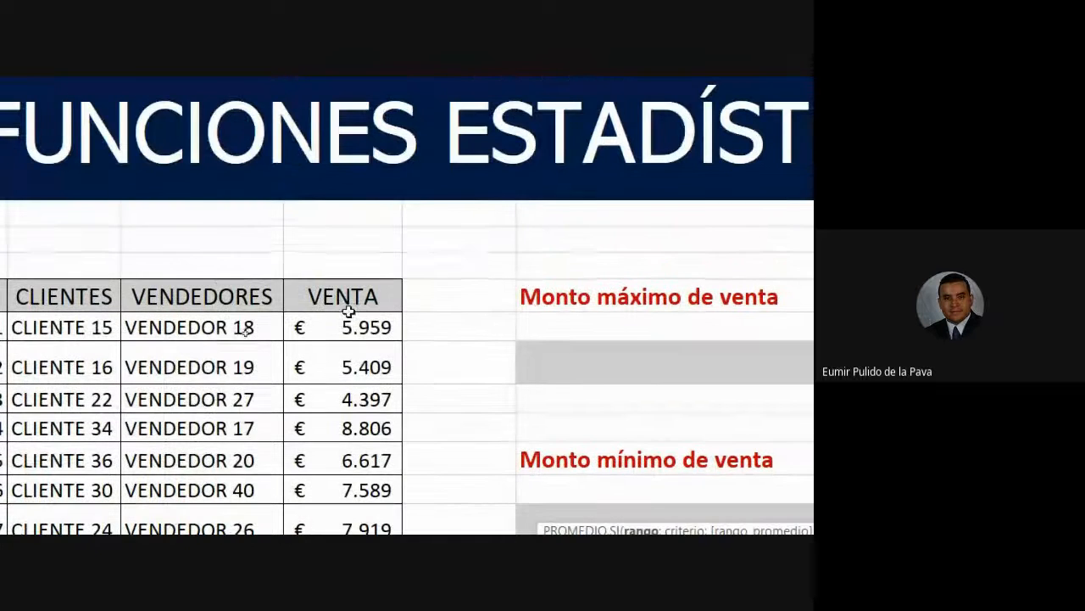
left_click(340, 331)
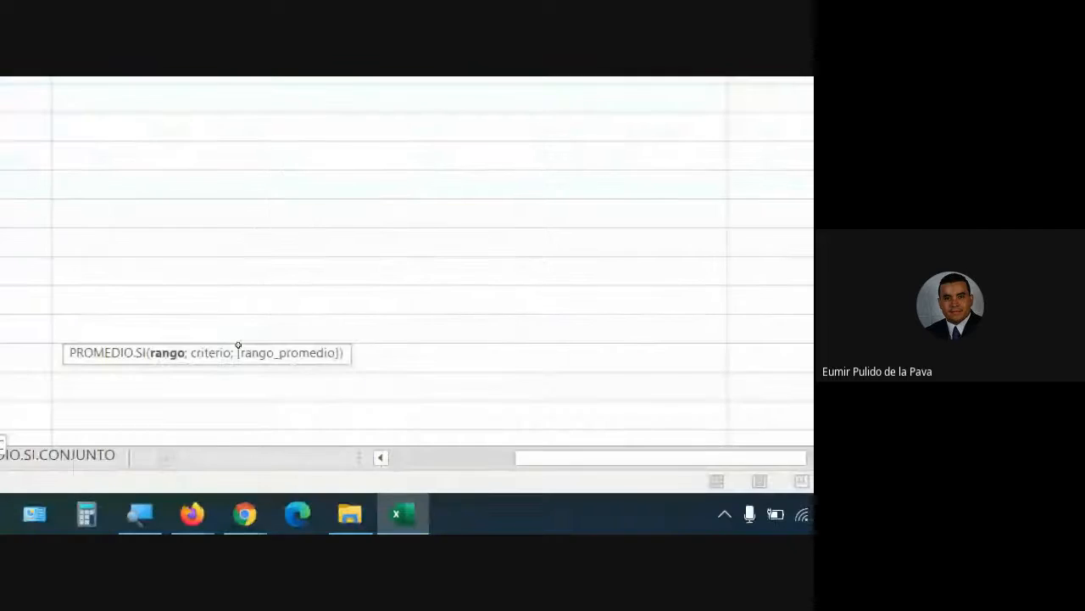
type(";")
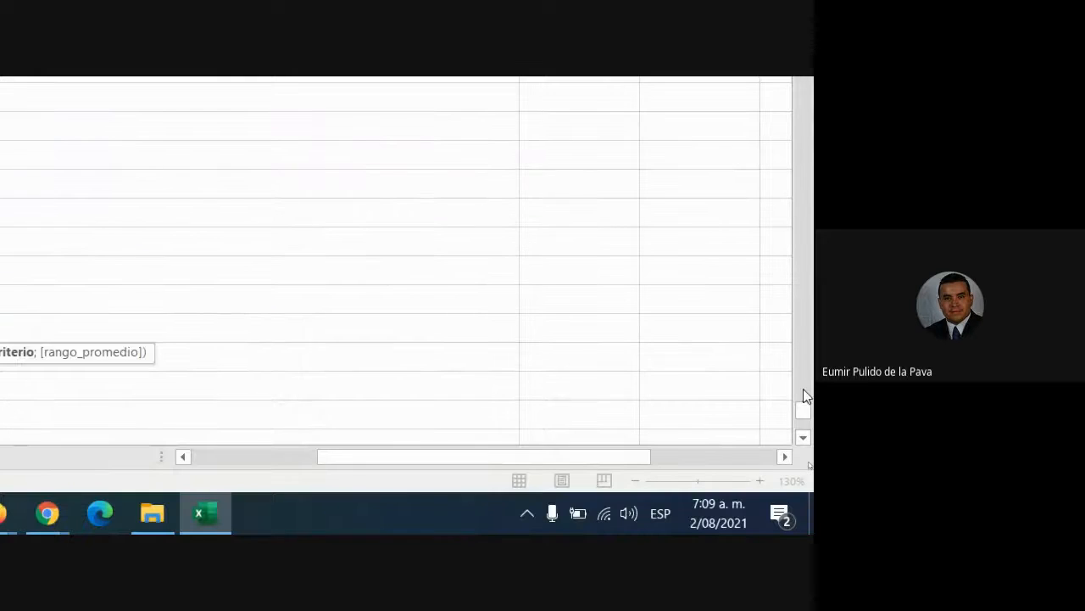
left_click_drag(812, 413, 810, 91)
left_click_drag(803, 140, 804, 113)
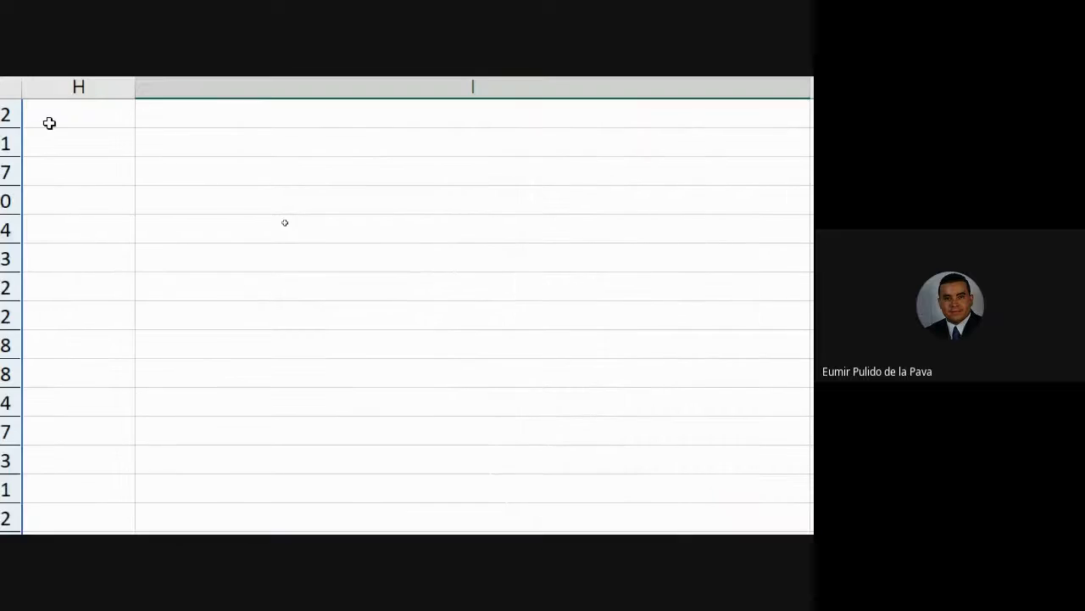
scroll(407, 305, "up", 5)
scroll(331, 324, "up", 10)
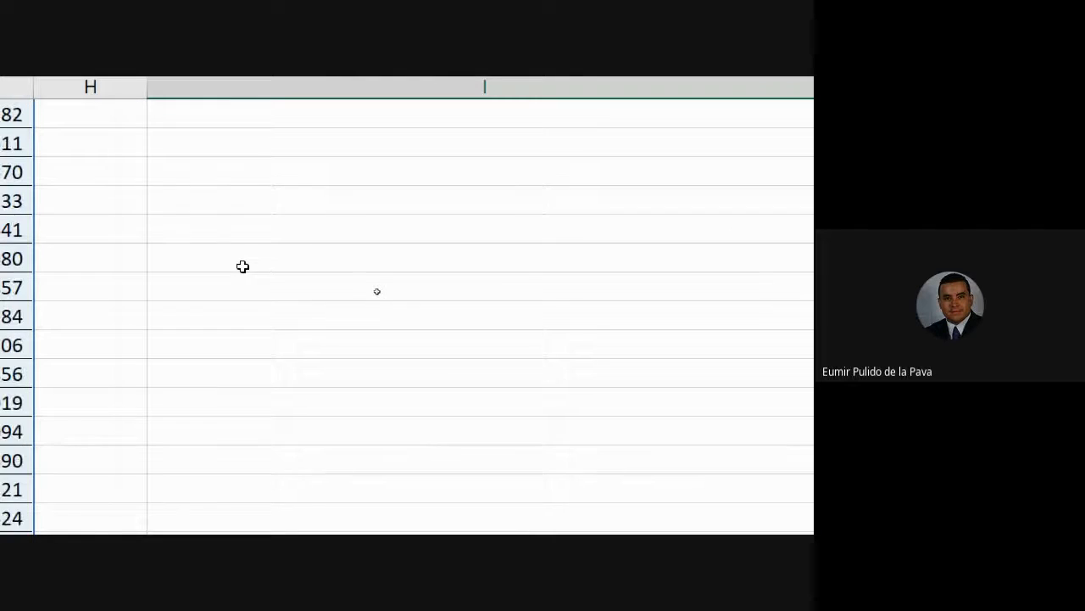
scroll(237, 271, "up", 10)
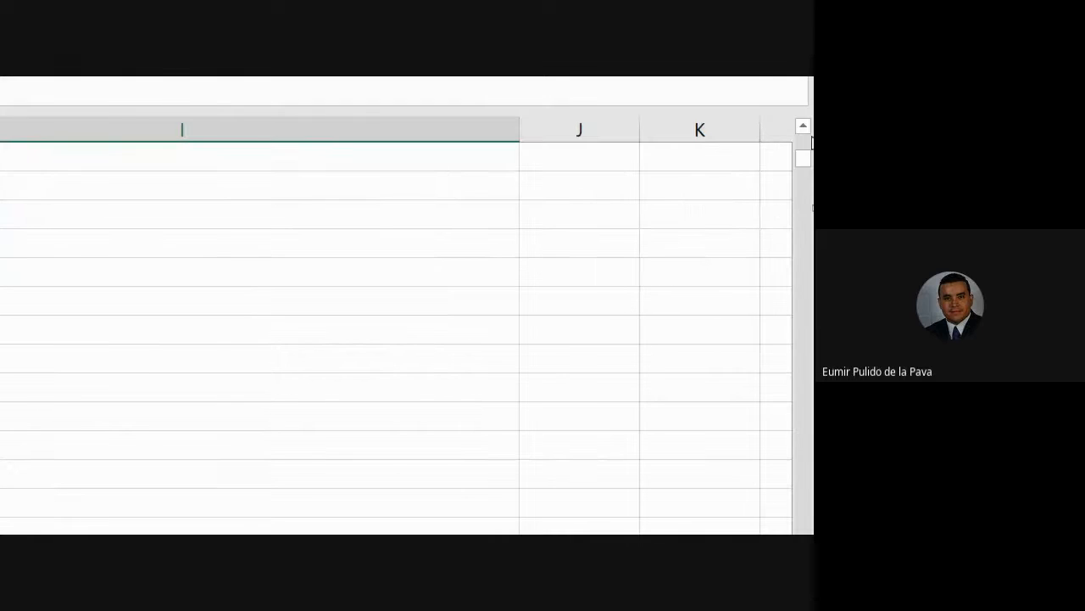
left_click_drag(802, 149, 802, 146)
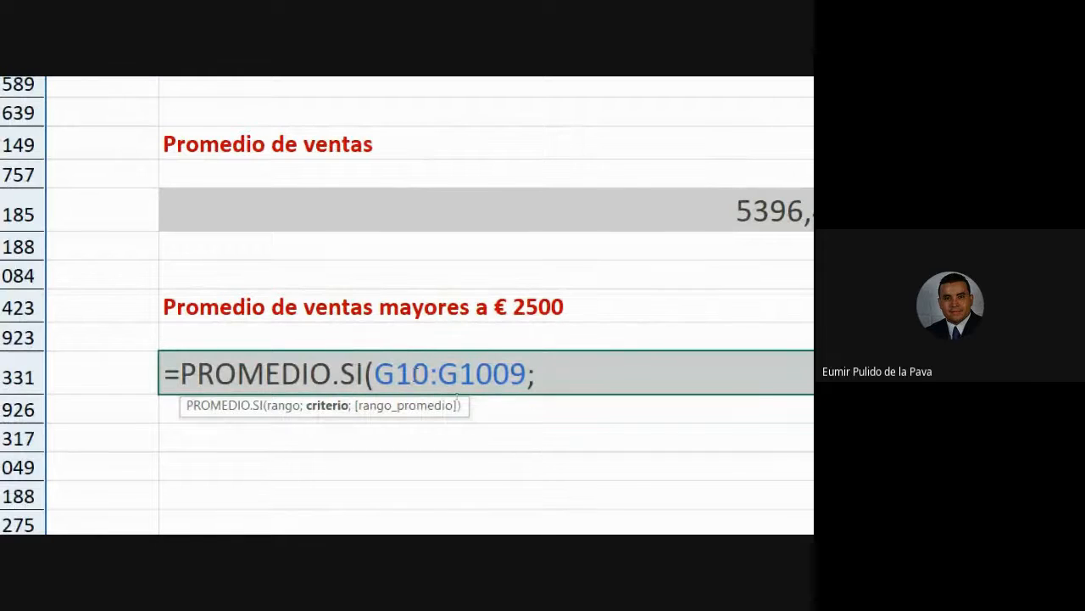
left_click_drag(372, 373, 524, 379)
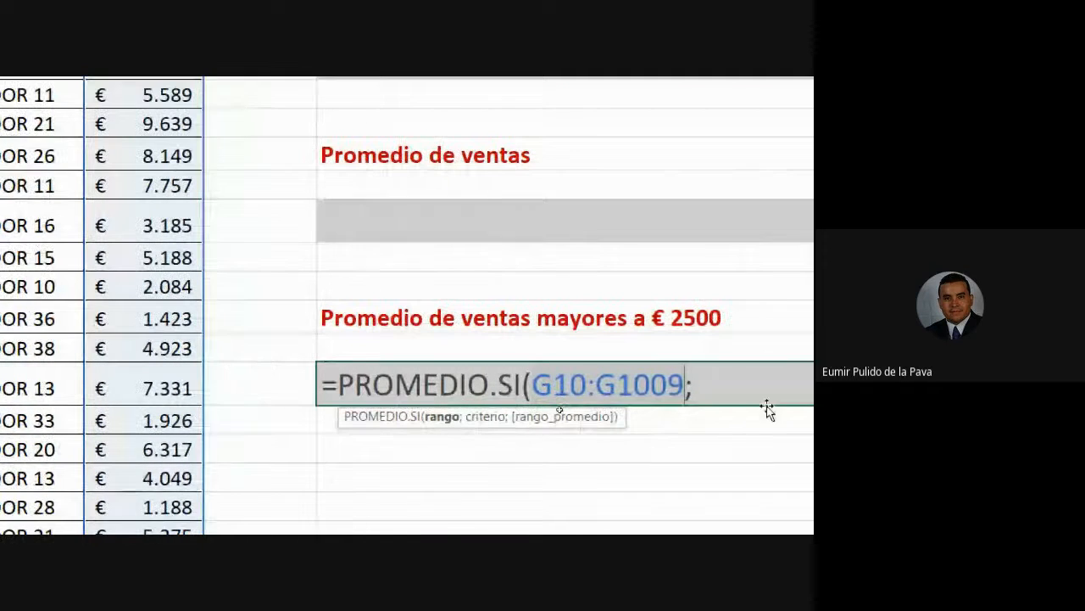
type(";")
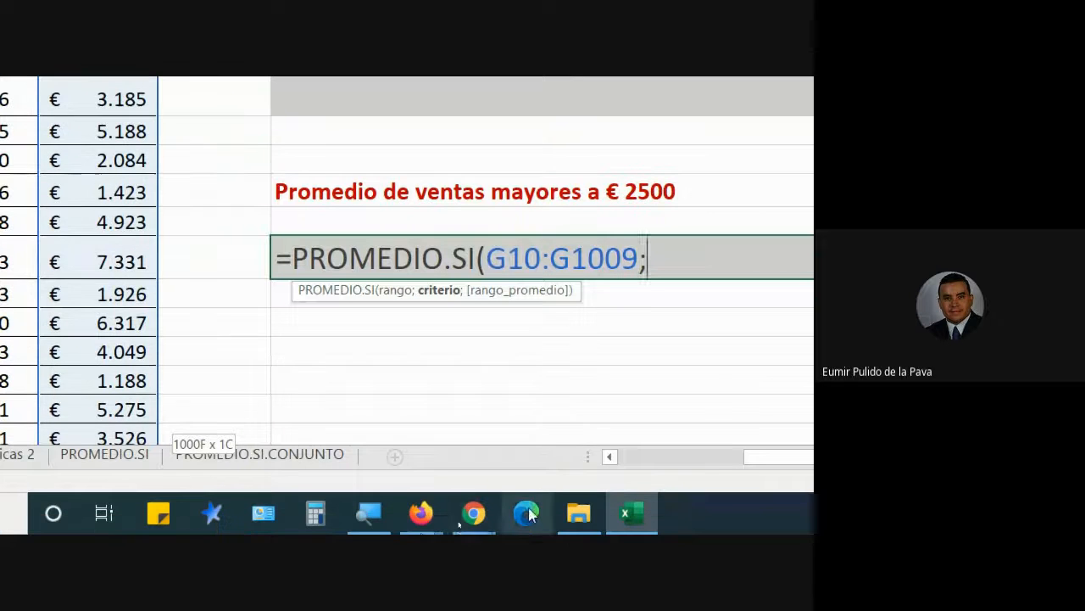
- Check the Google Meet chat in Chrome and, back in Excel, enter ">2500" as the formula's criterio argument
left_click(475, 513)
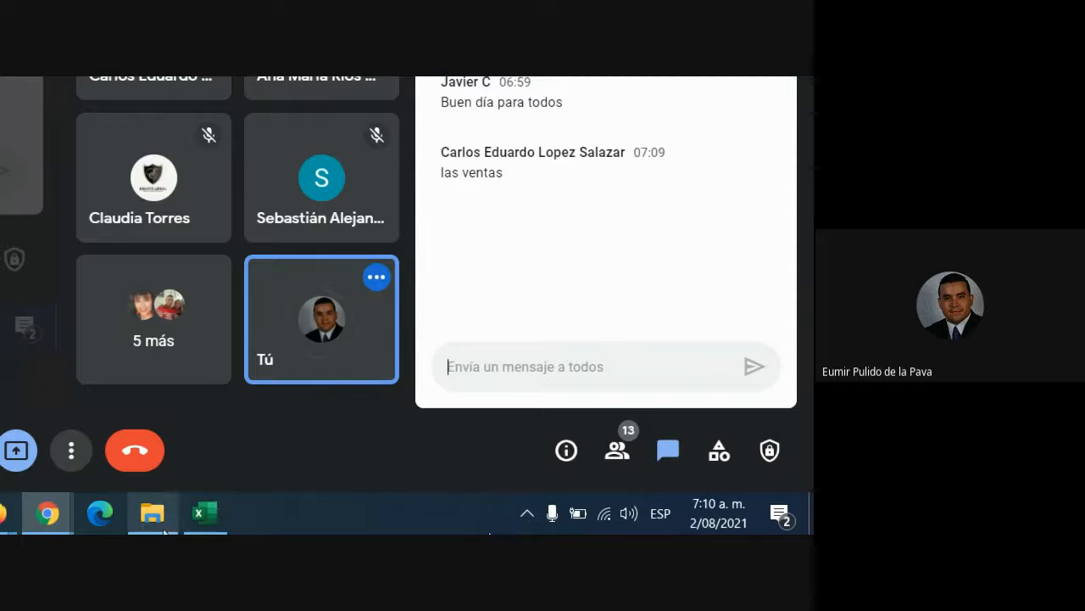
left_click(203, 513)
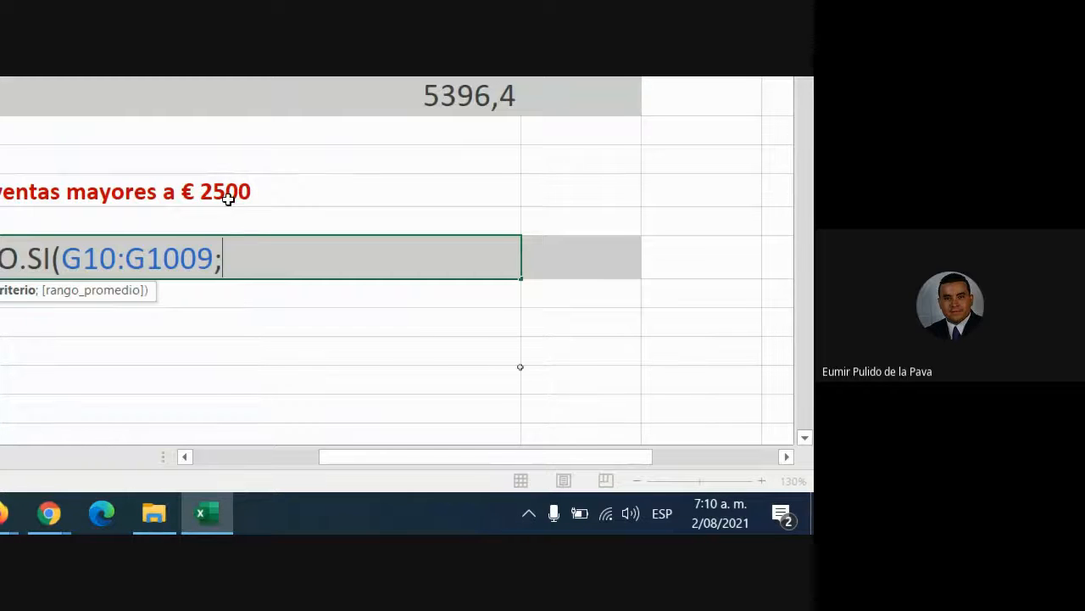
type("\"")
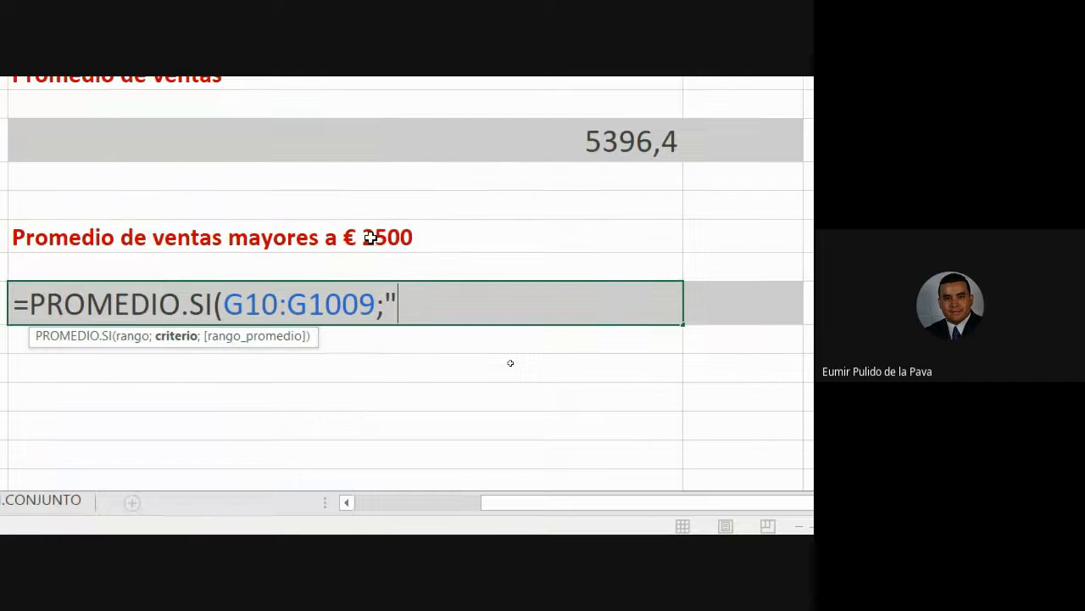
type(">")
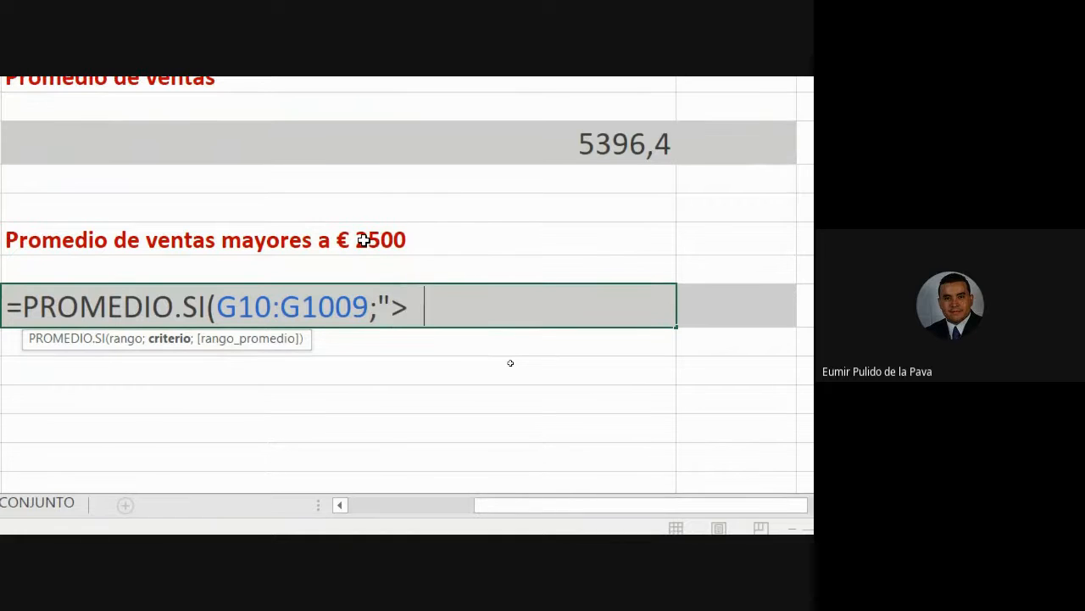
type("2500\"")
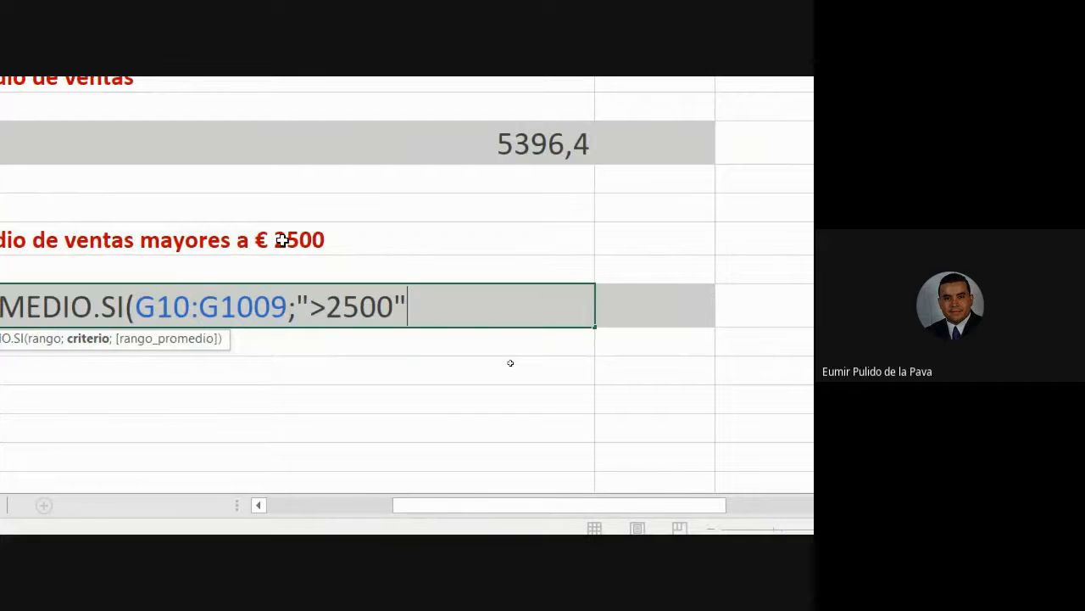
type(";")
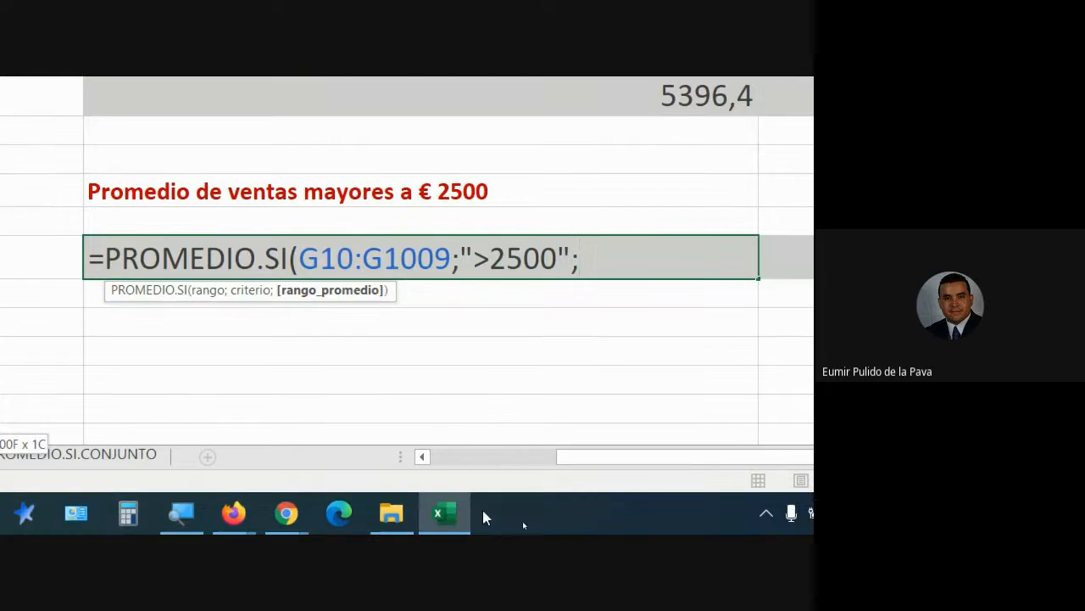
- Read the participants' Google Meet chat messages about the rango_promedio argument, and return to the formula in Excel
left_click(287, 513)
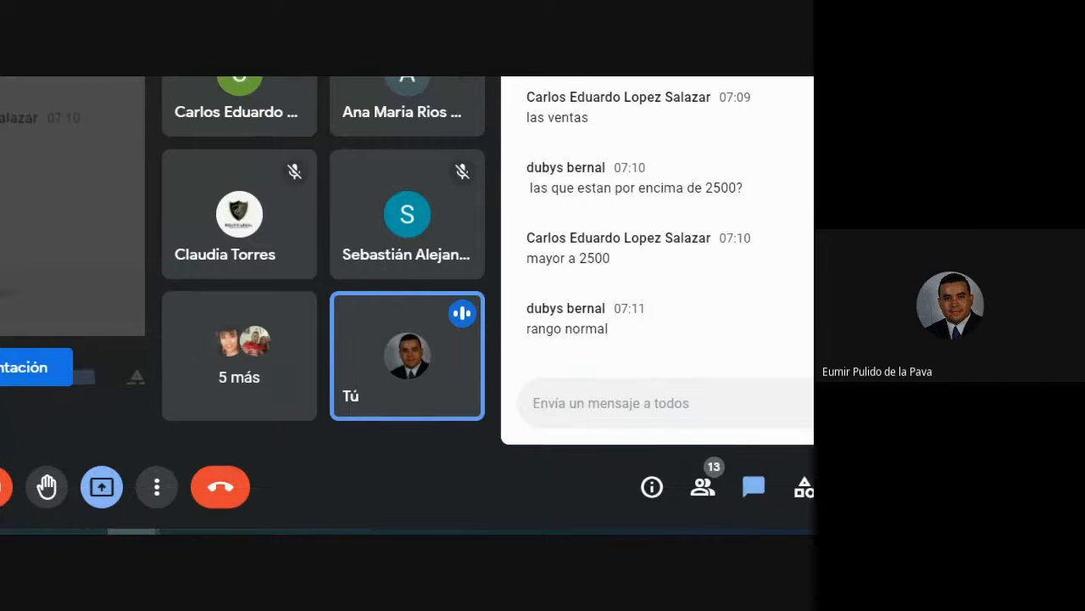
left_click(288, 514)
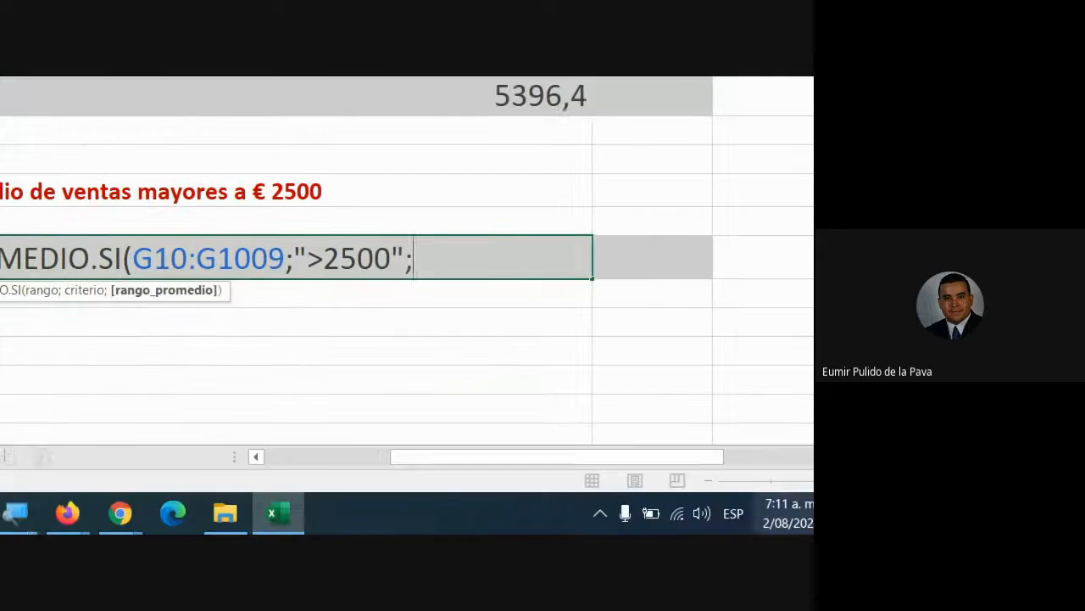
mouse_move(178, 519)
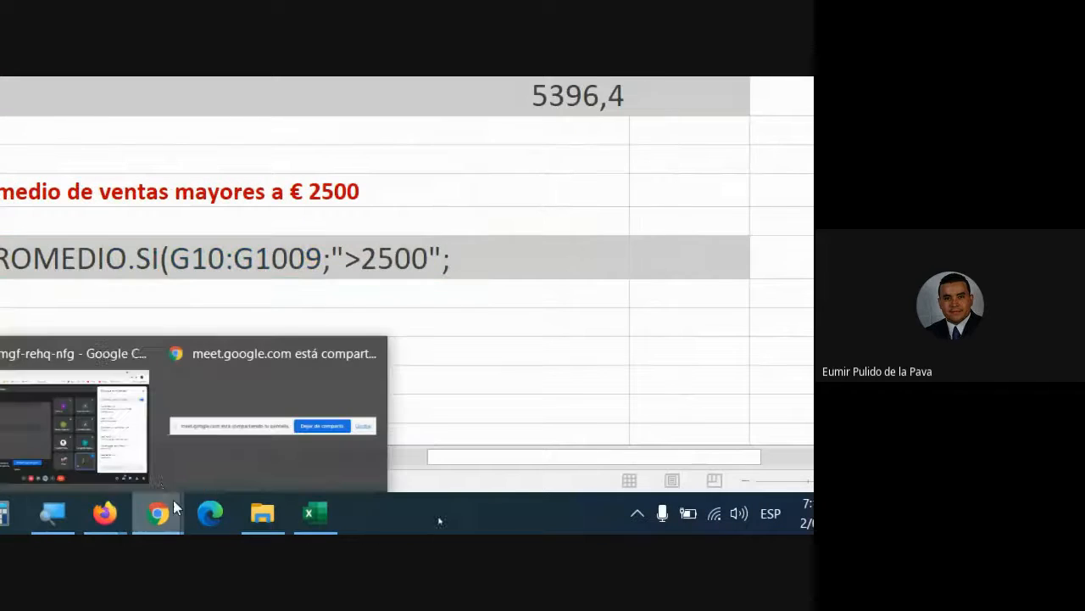
left_click(126, 456)
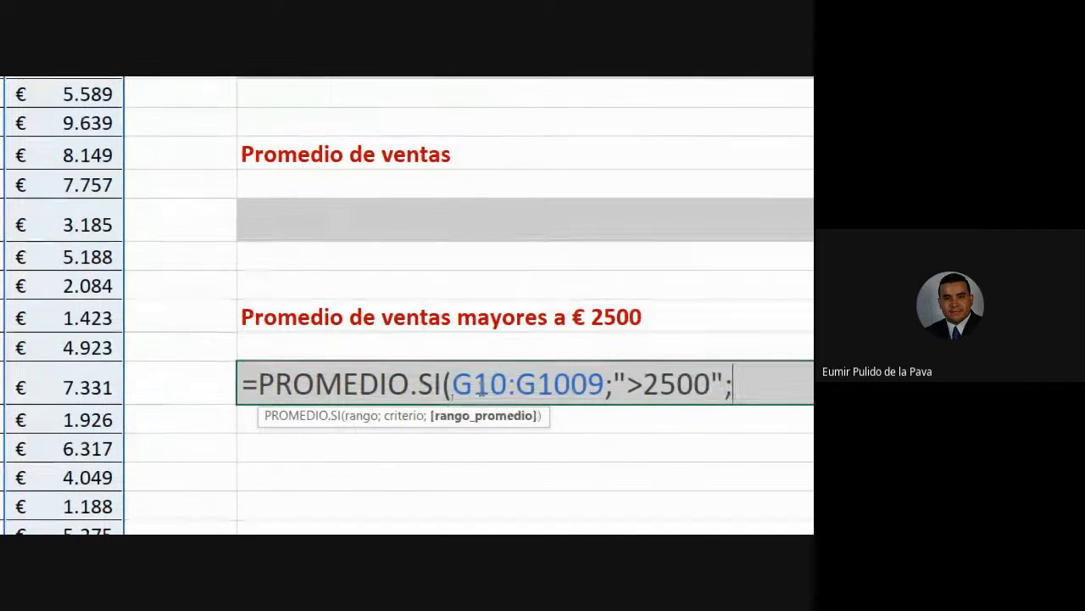
- Enter g10:g1009 as the rango_promedio argument of the PROMEDIO.SI formula
left_click_drag(465, 385, 603, 386)
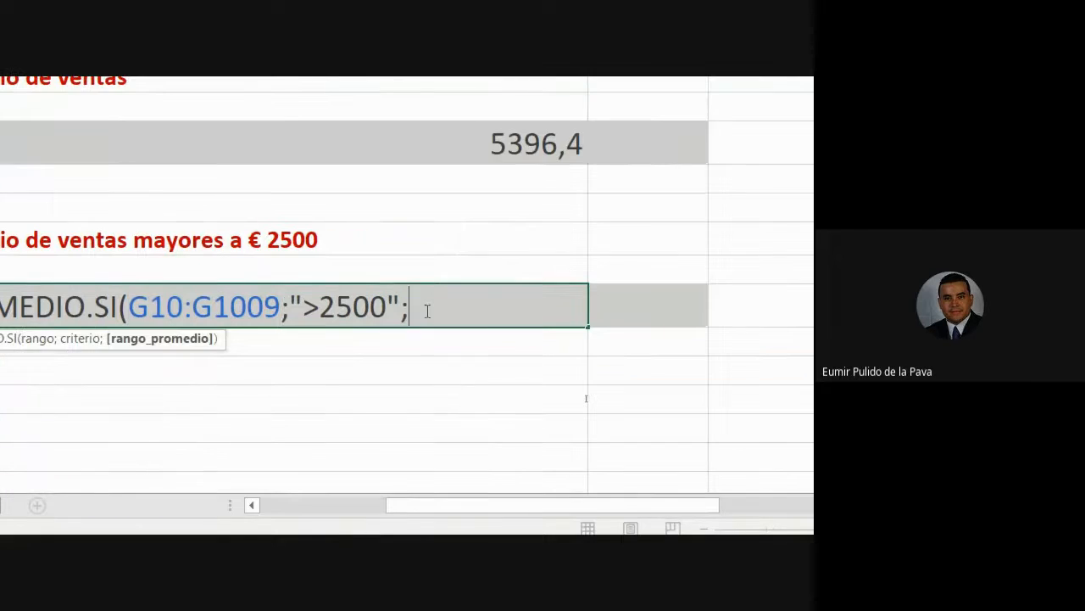
type("g10")
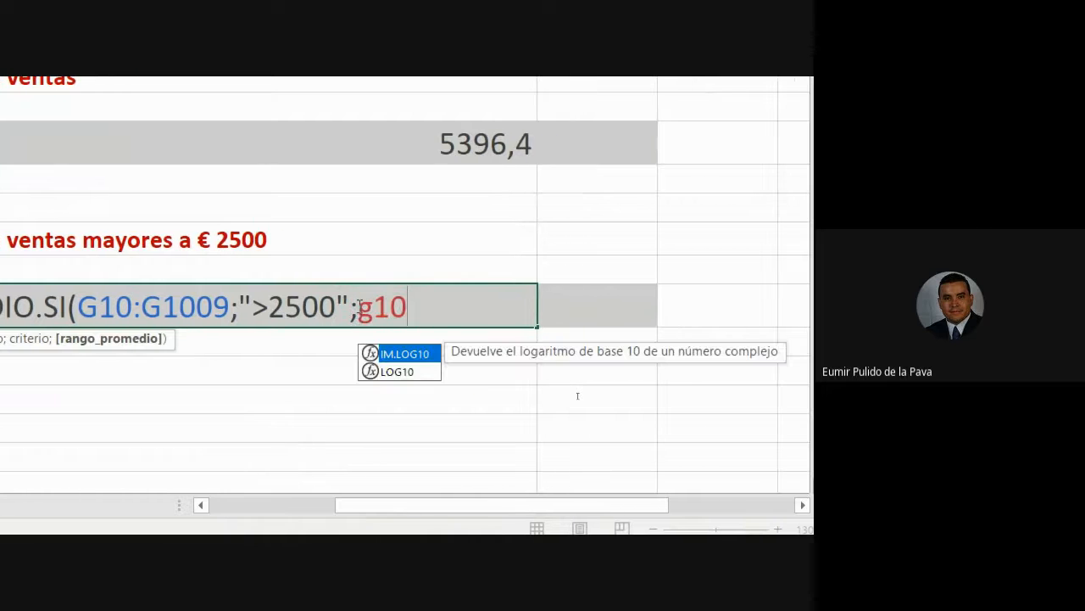
type(":f")
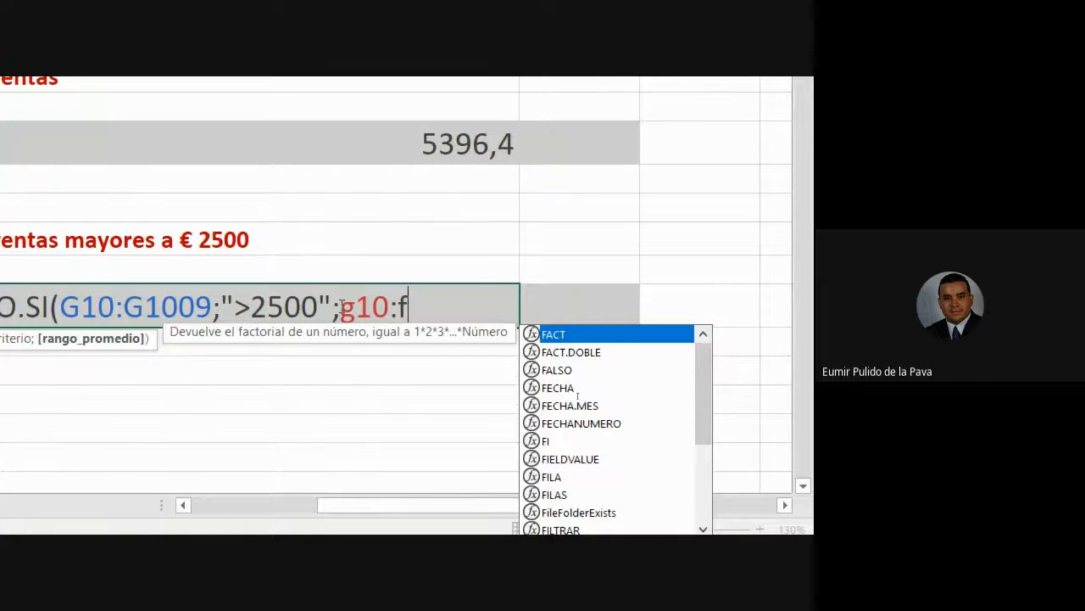
key("BackSpace")
type("g1009")
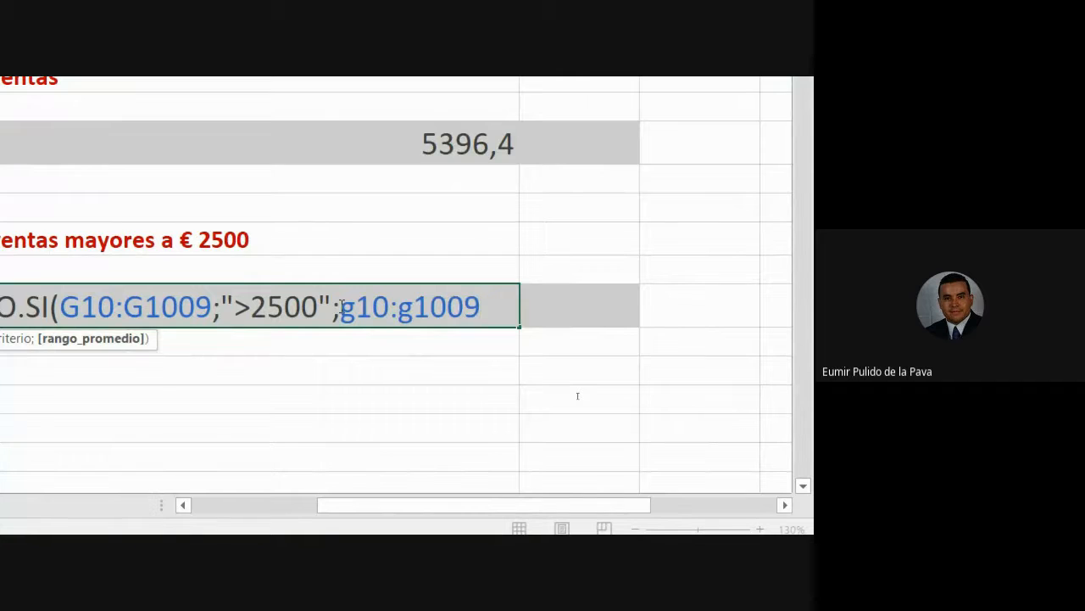
- Close the PROMEDIO.SI formula, remove its optional rango_promedio argument with the preceding semicolon, and confirm the formula
type(")")
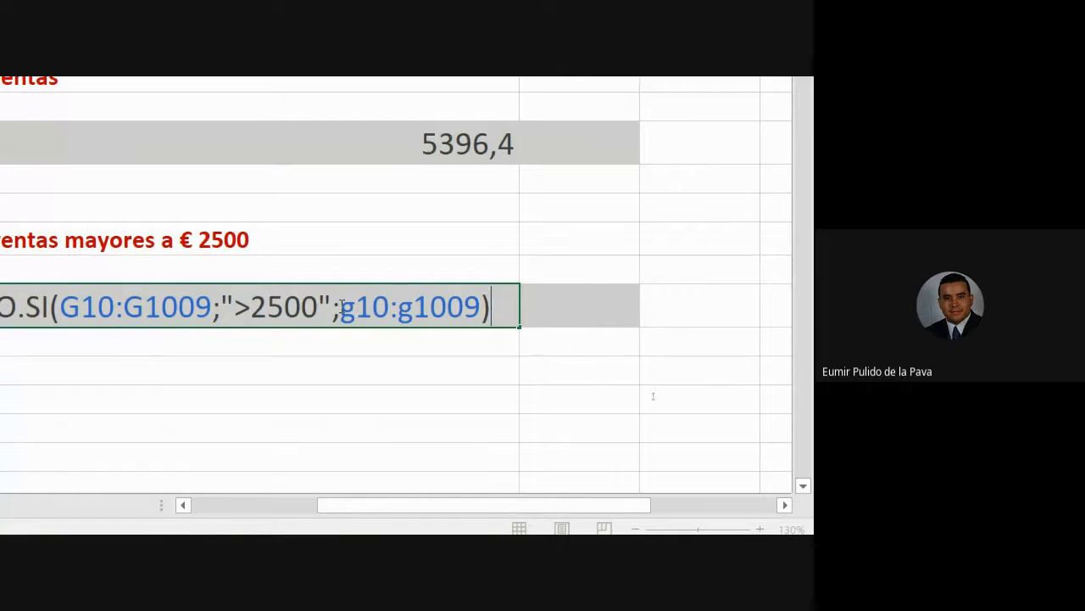
scroll(509, 305, "up", 1)
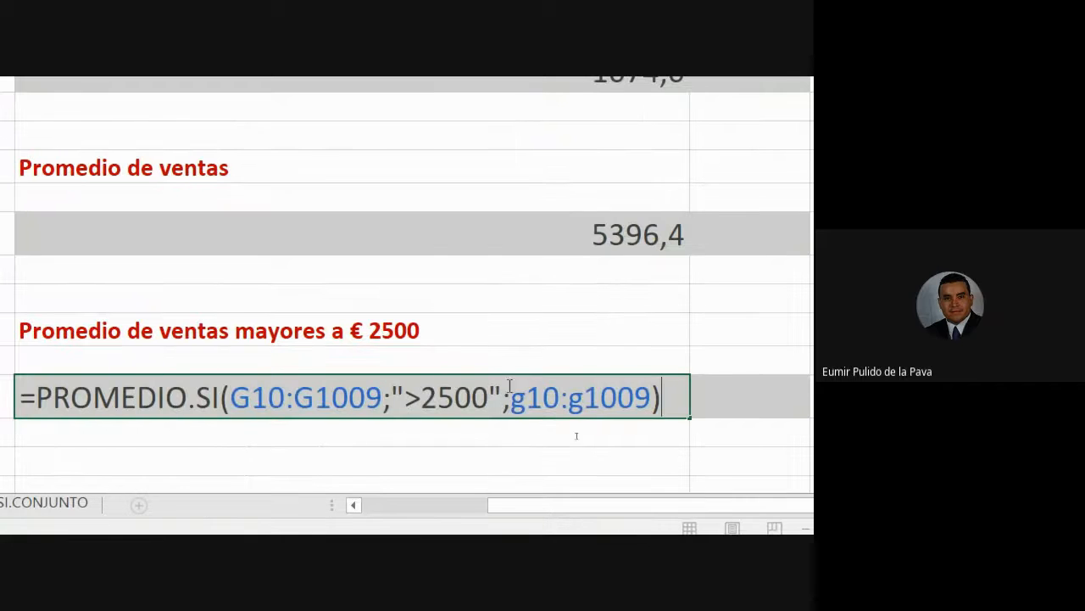
left_click(632, 398)
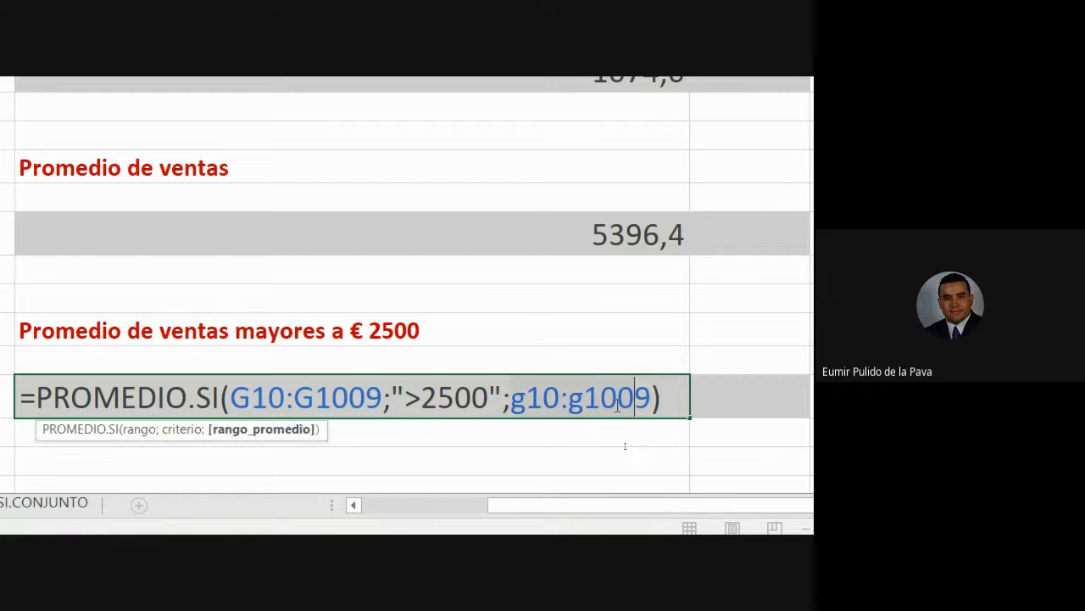
left_click(368, 399)
left_click_drag(502, 398, 646, 399)
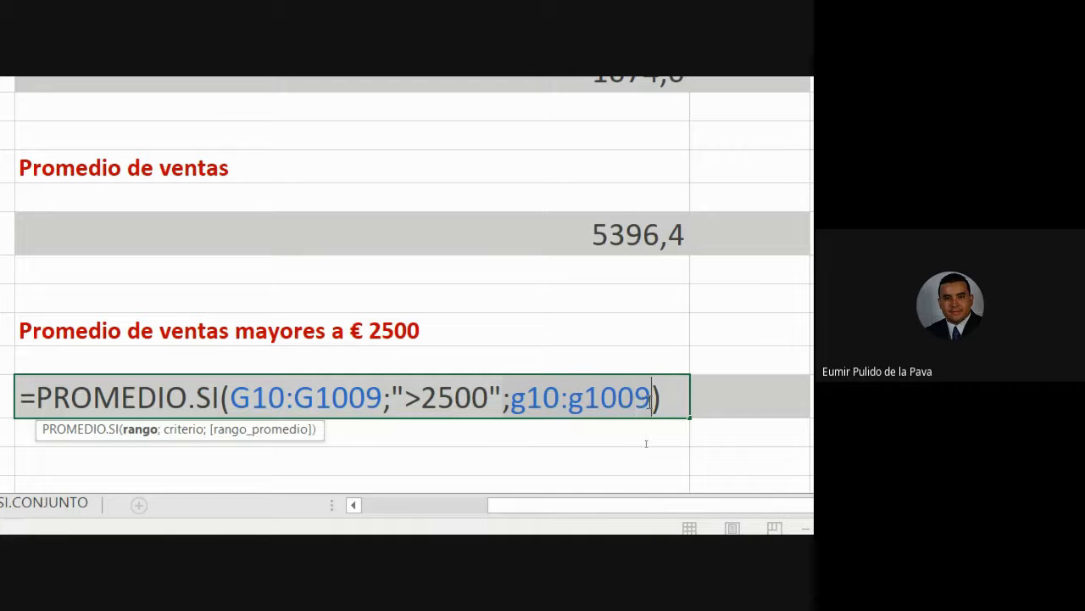
key("BackSpace")
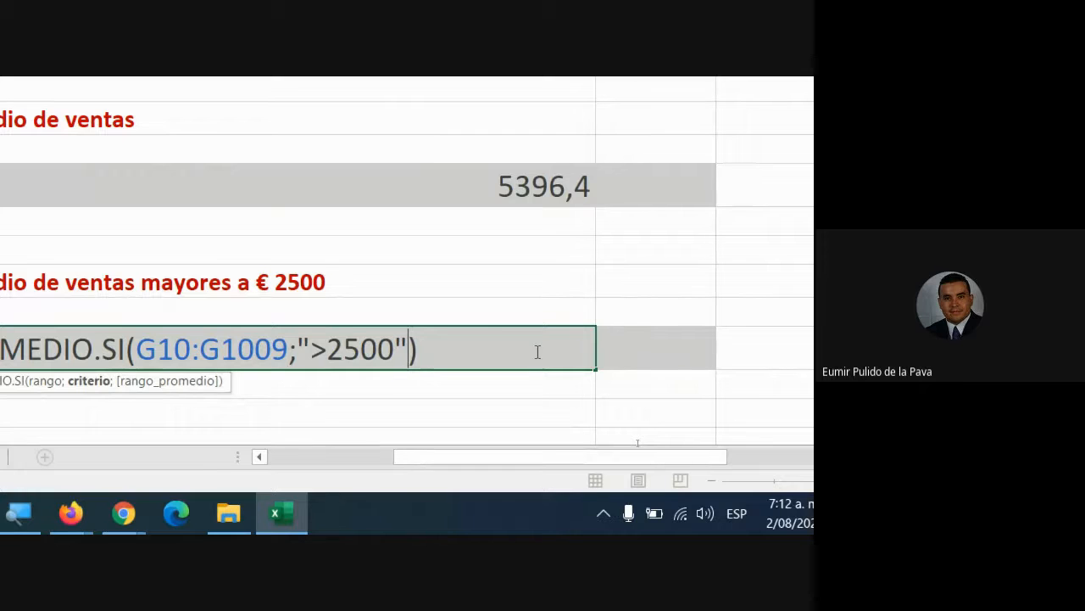
key("Return")
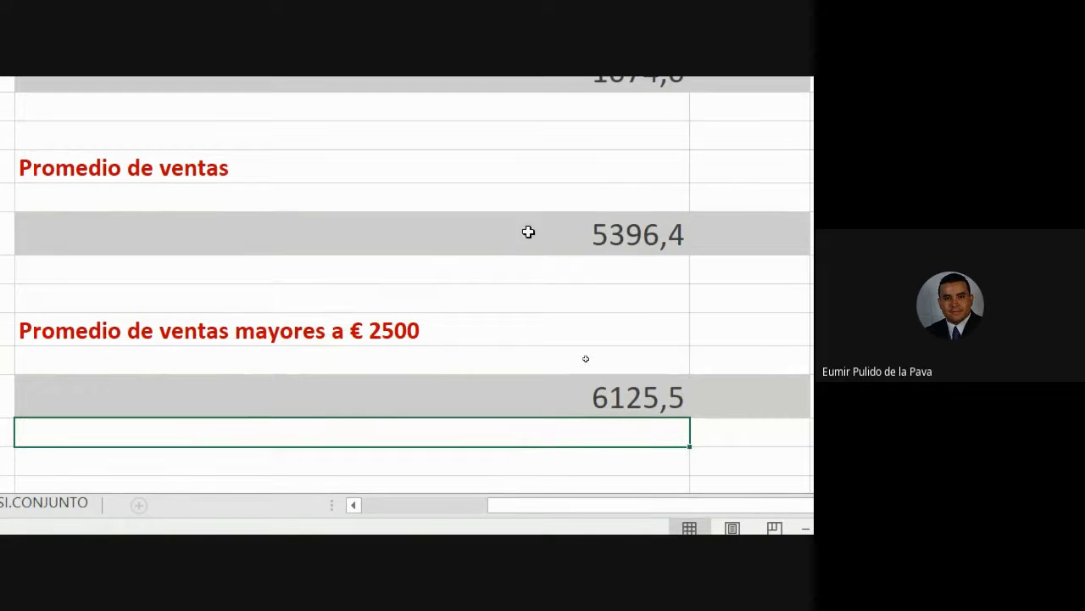
- Reduce the screen Magnifier to 100%, check the Google Meet chat in Chrome, and return to Excel
left_click(639, 187)
left_click(587, 394)
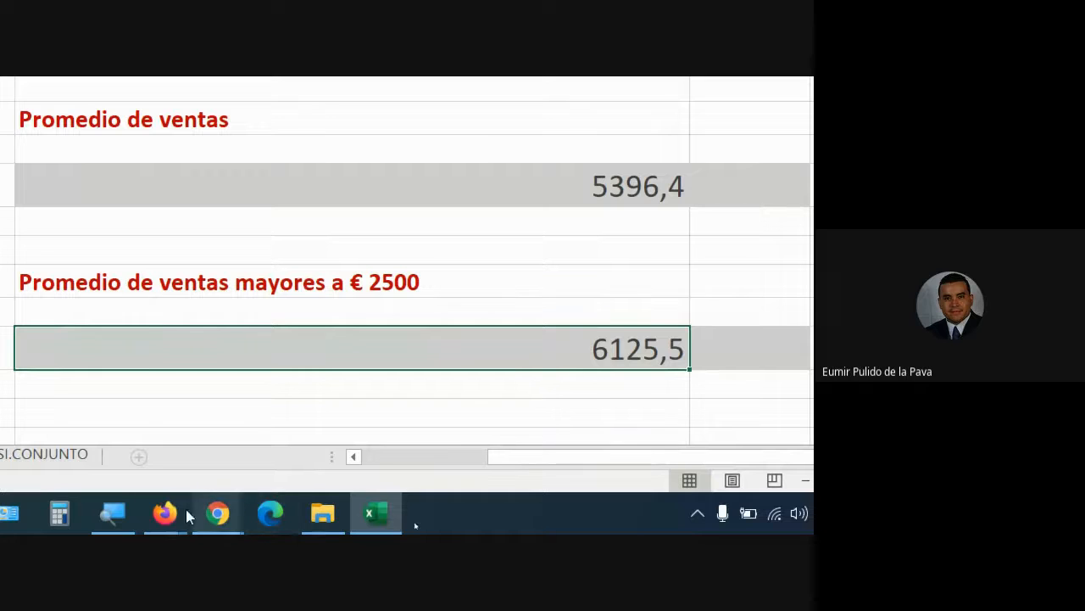
left_click(174, 517)
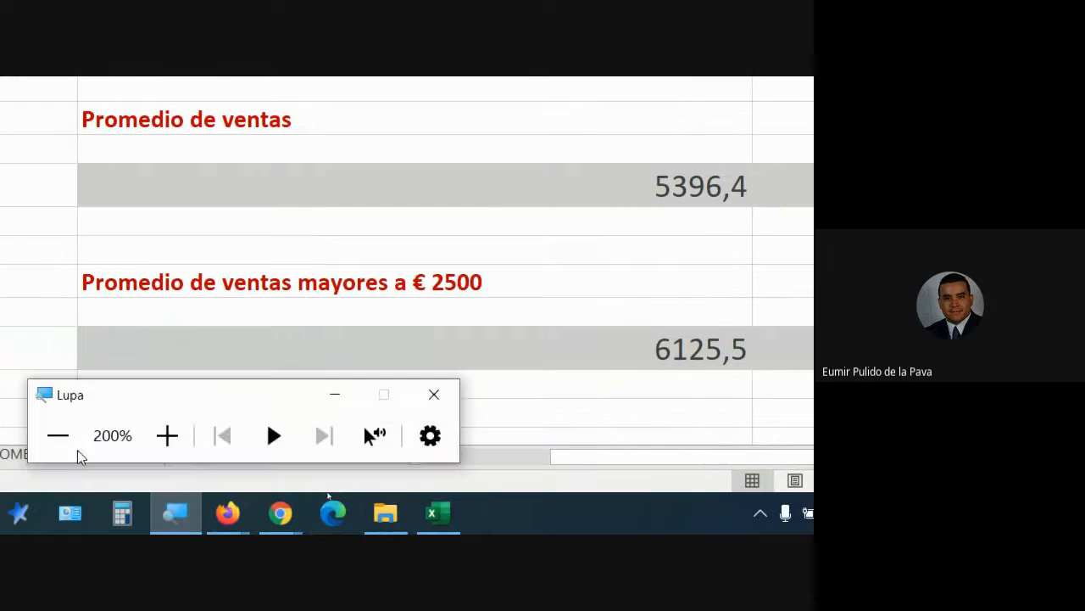
left_click(58, 436)
mouse_move(430, 523)
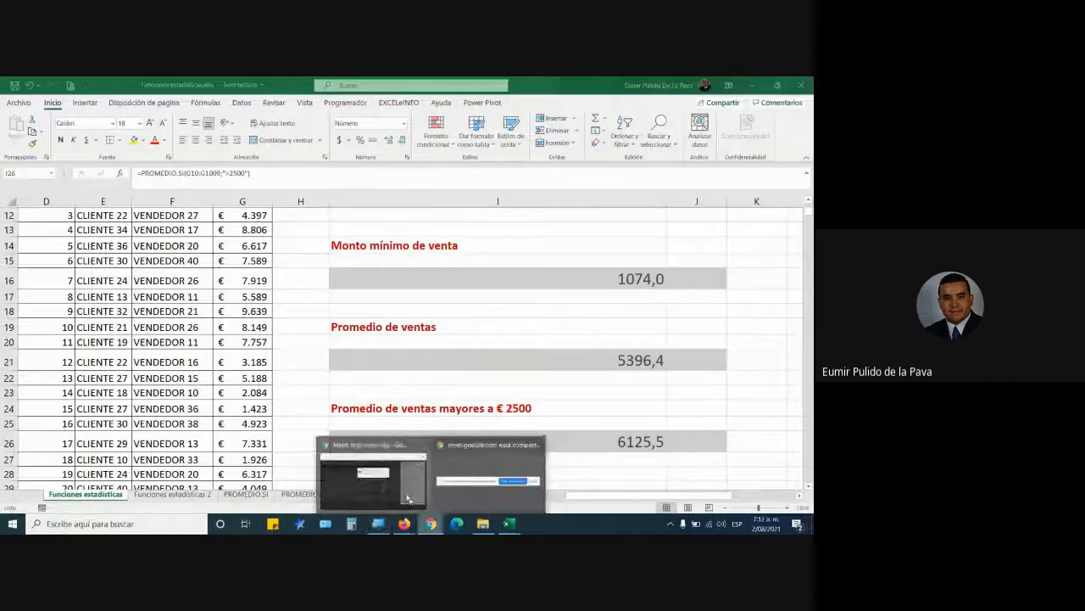
left_click(408, 500)
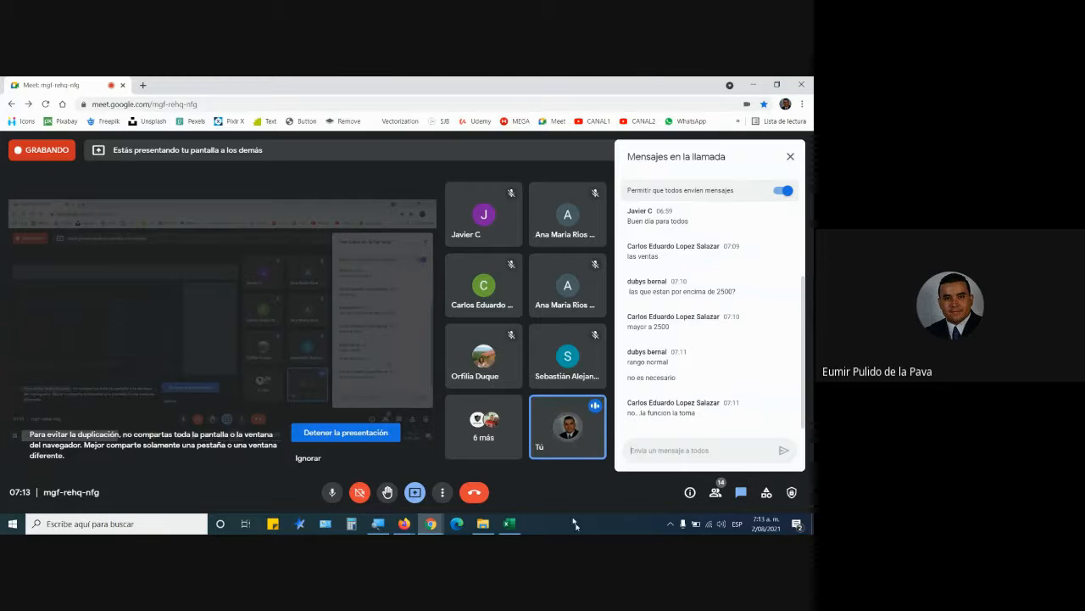
left_click(509, 523)
- Open the Funciones estadísticas 2 sheet and increase the font size of answer cell G22 by two steps
scroll(479, 398, "down", 2)
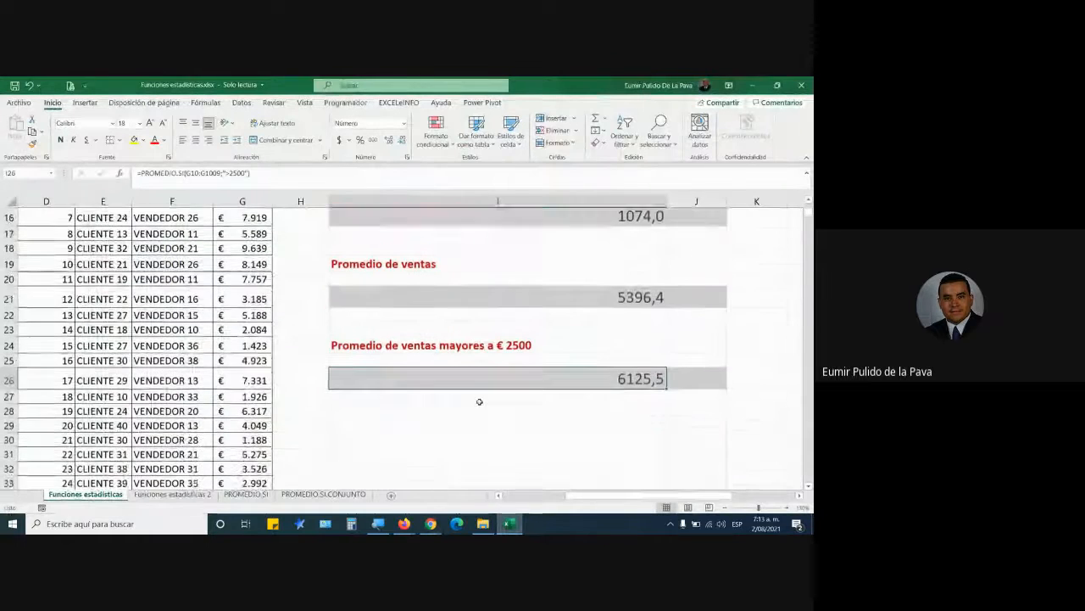
scroll(479, 402, "up", 6)
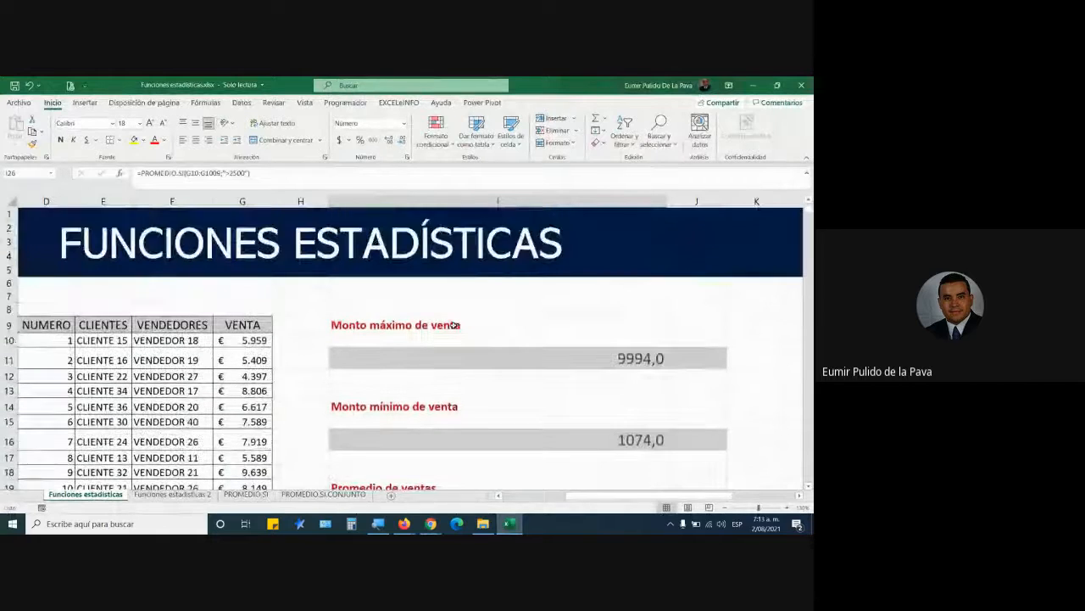
scroll(458, 317, "down", 4)
scroll(458, 312, "down", 2)
scroll(526, 263, "up", 3)
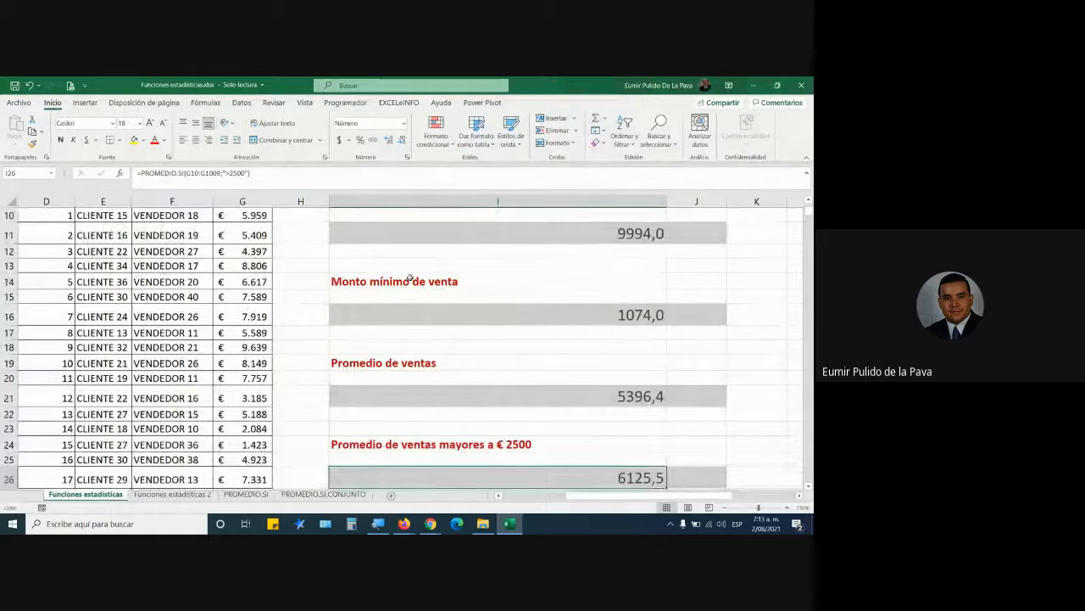
scroll(390, 306, "up", 2)
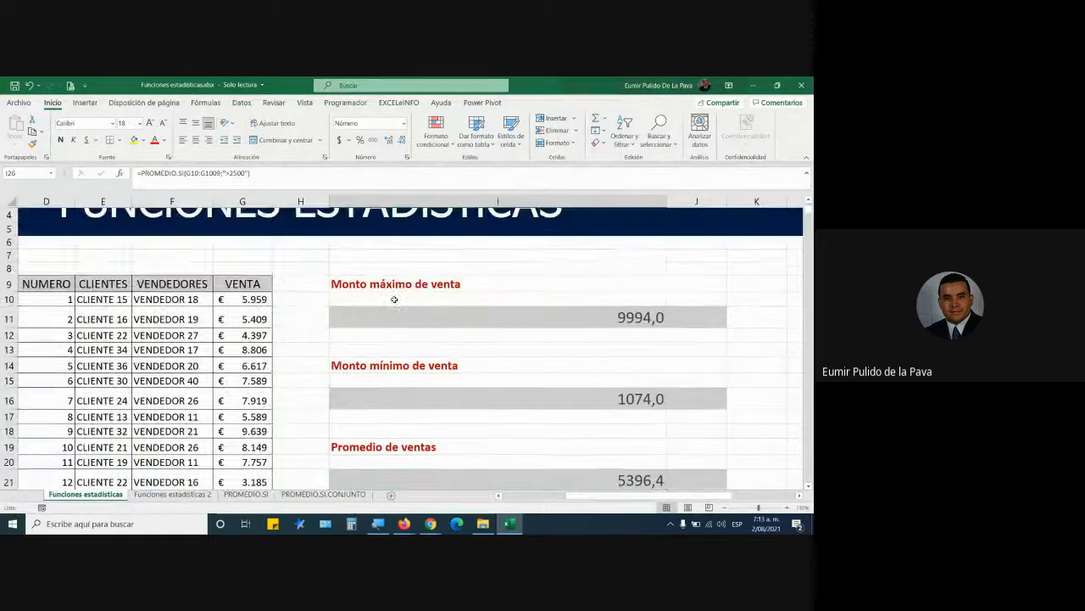
left_click(160, 495)
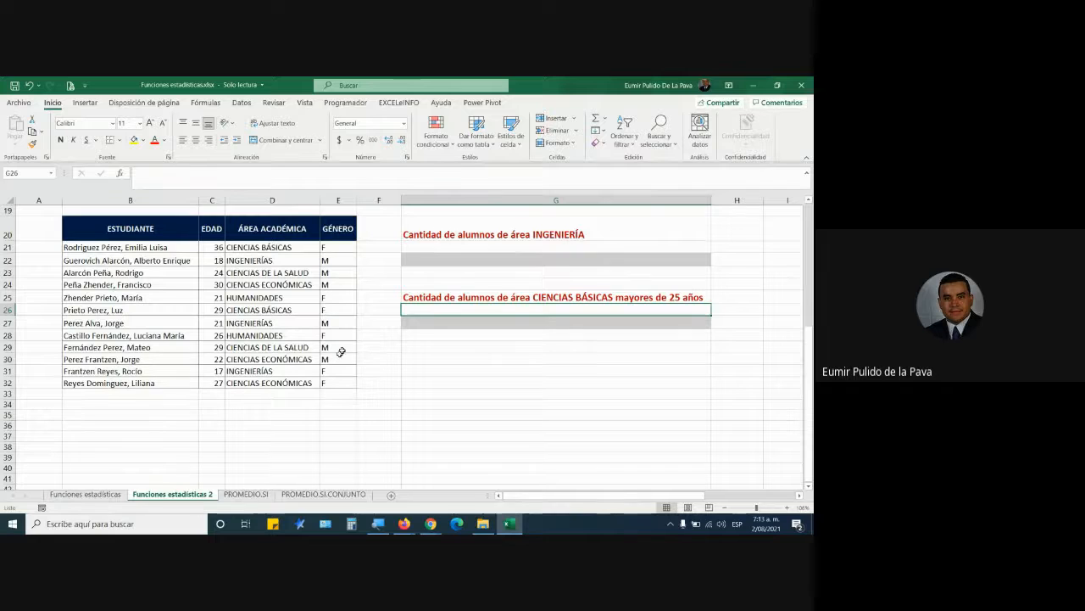
left_click(504, 260)
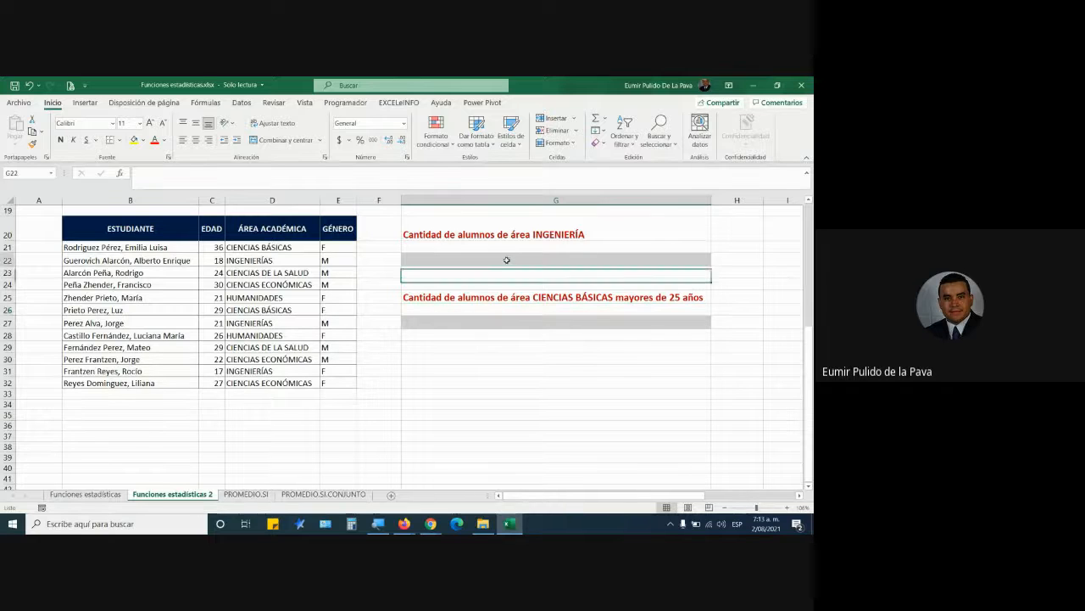
left_click(150, 123)
left_click(150, 123)
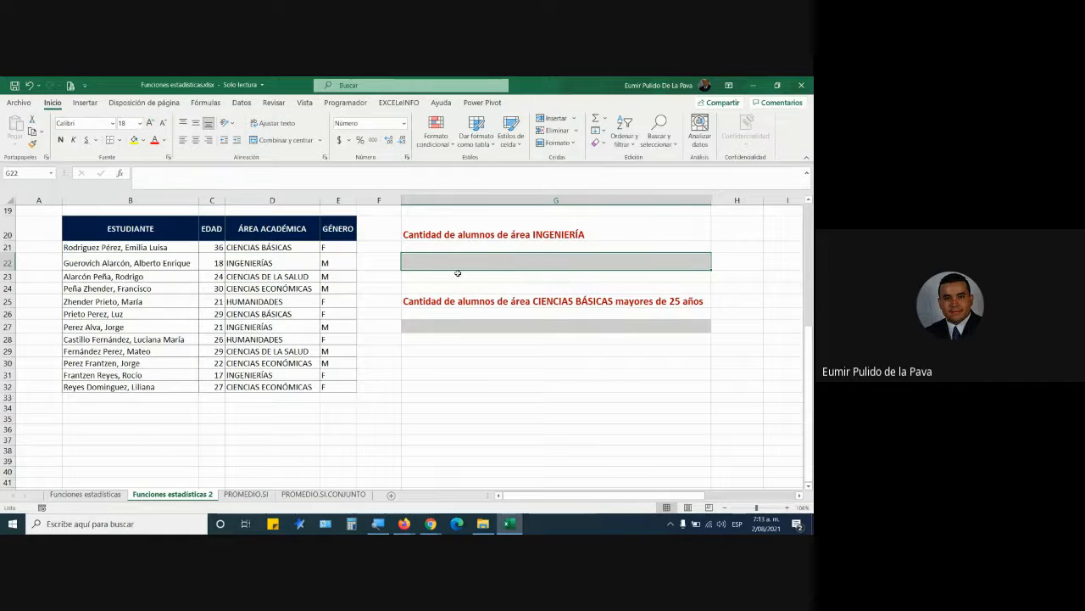
- Look over the answer cells for CONTAR, CONTARA and CONTAR.BLANCO, and widen column F
scroll(457, 273, "up", 6)
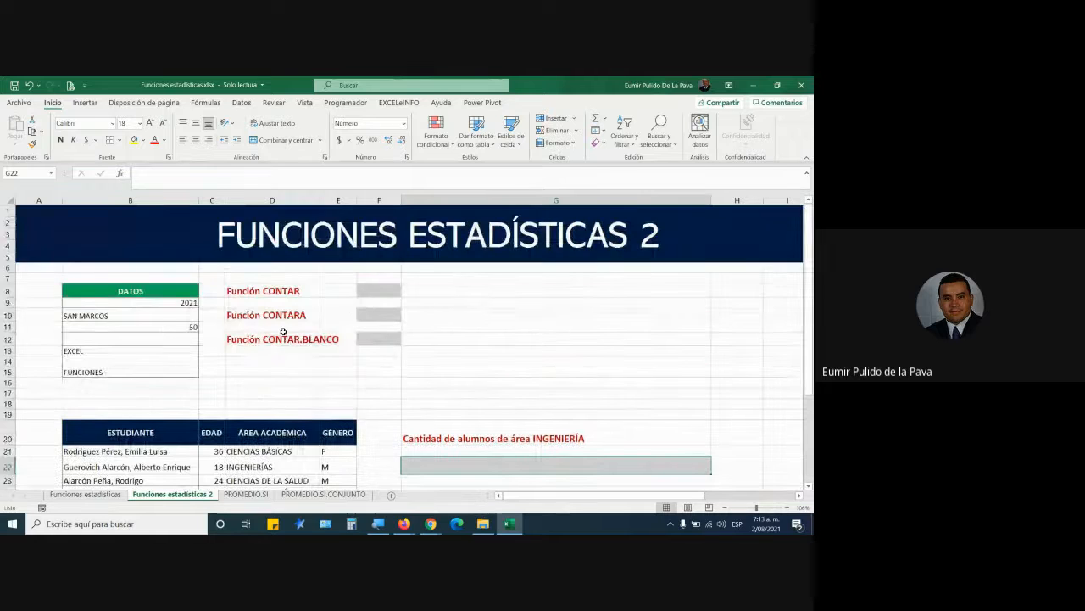
left_click(365, 290)
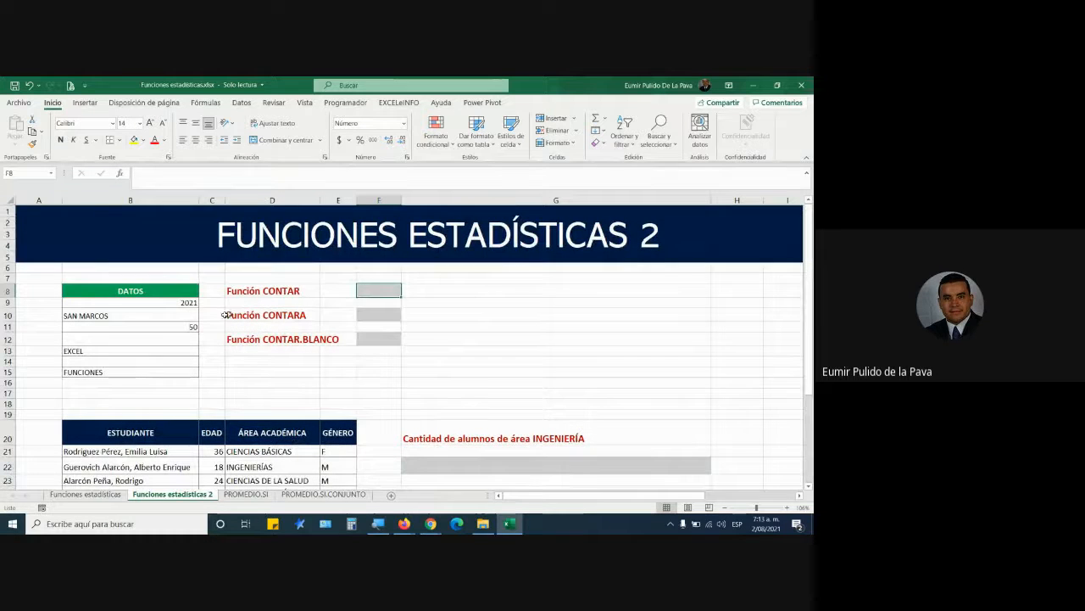
scroll(305, 323, "down", 7)
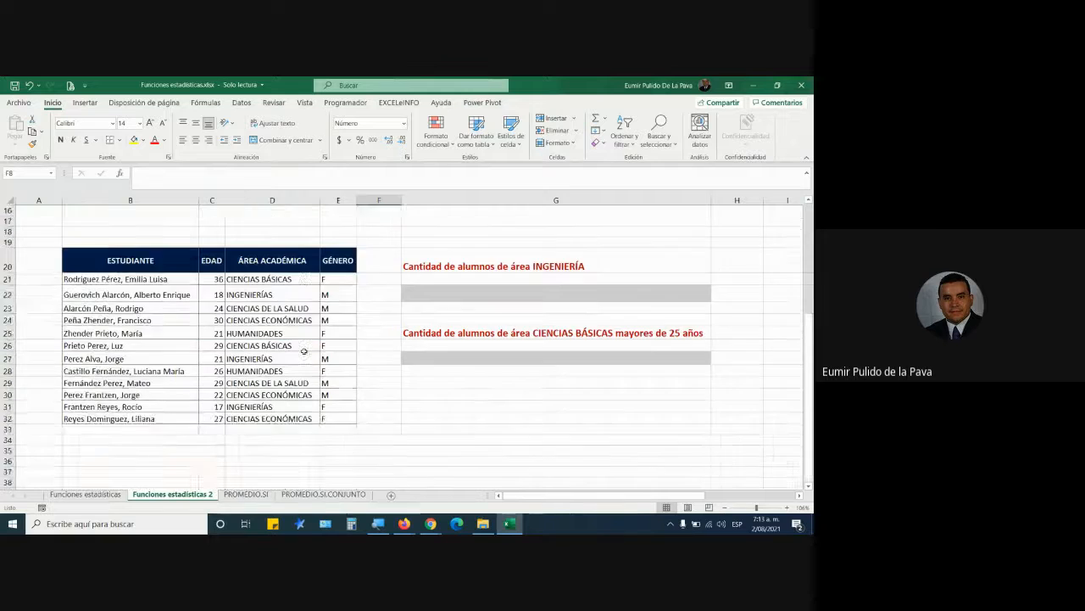
scroll(302, 355, "up", 7)
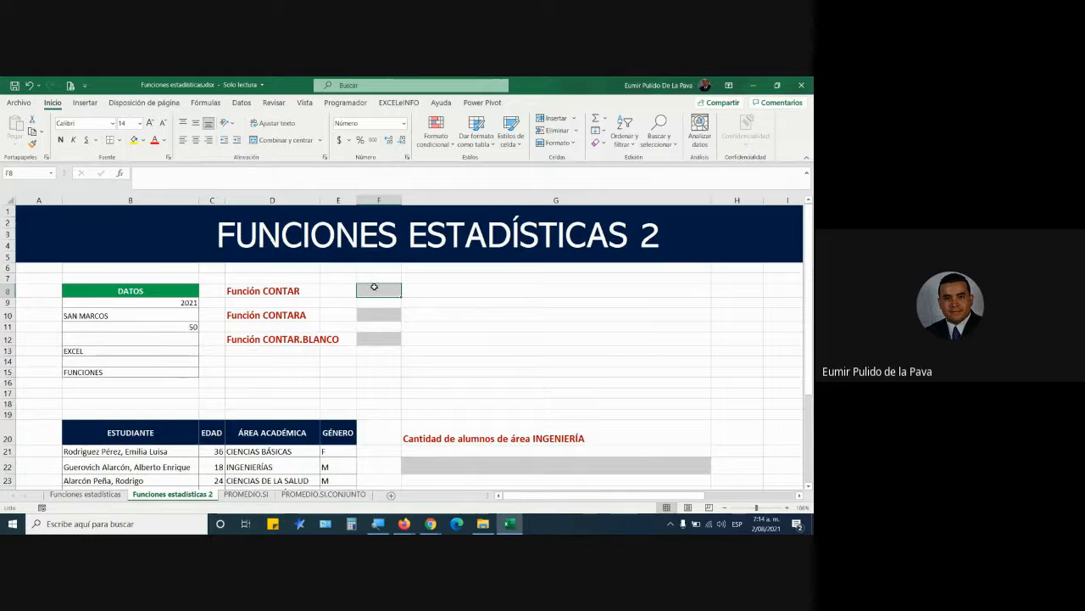
left_click(380, 317)
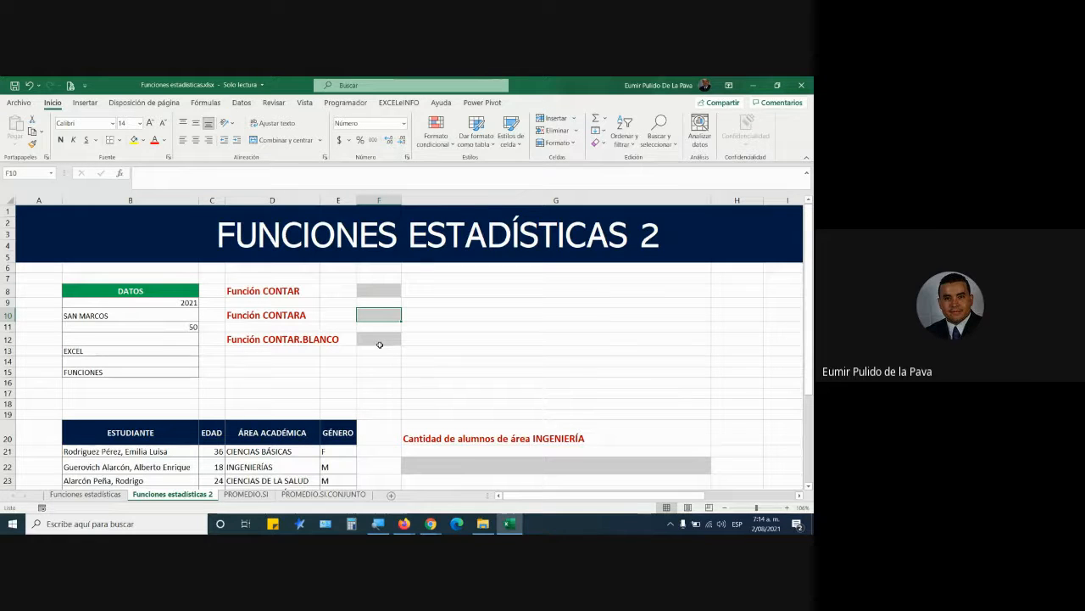
left_click(380, 344)
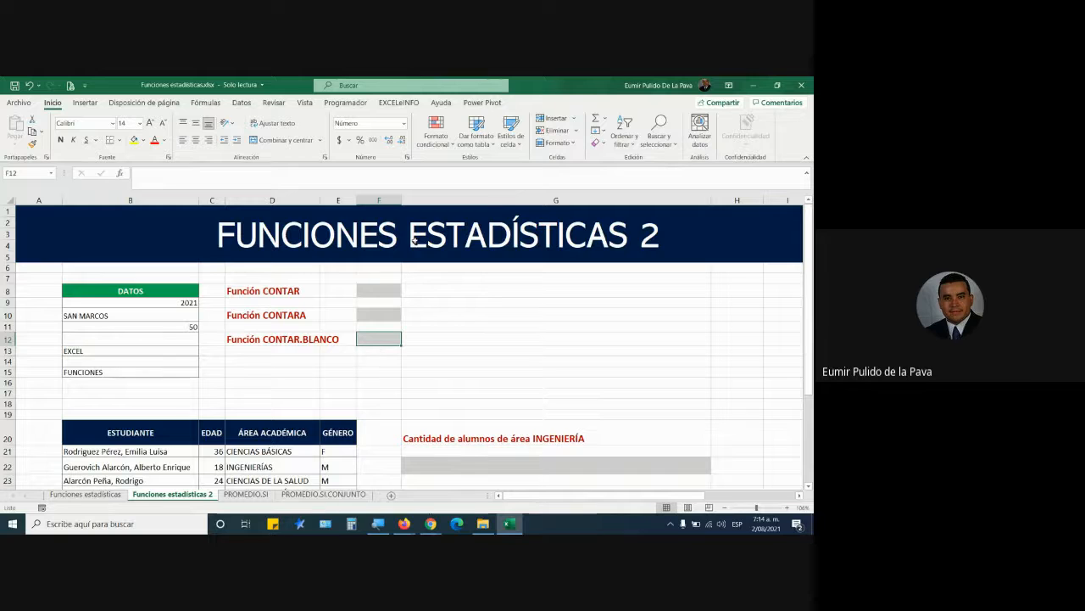
left_click_drag(401, 195, 450, 198)
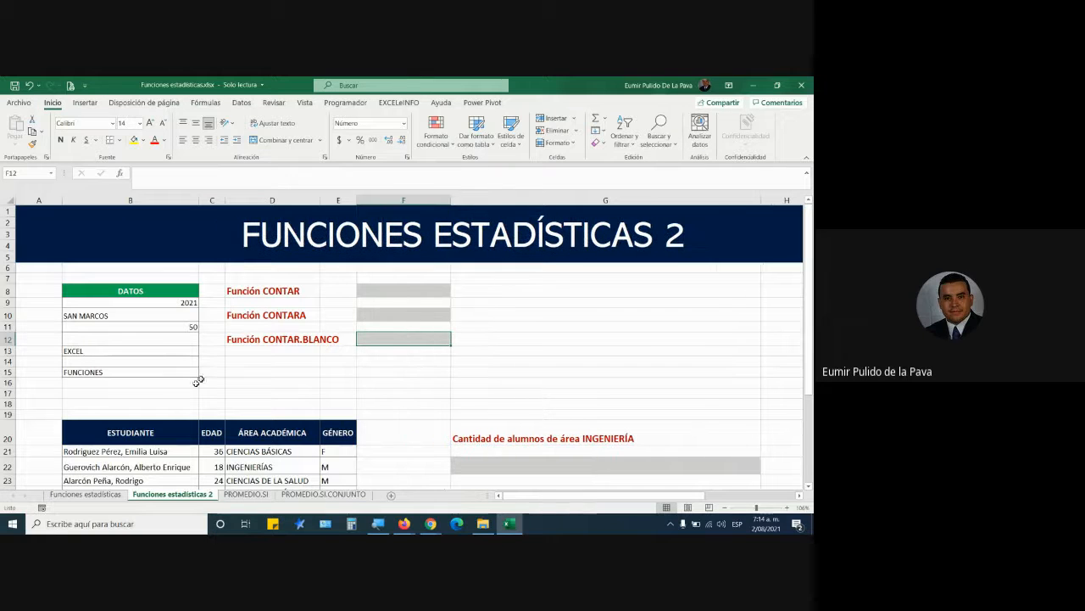
- Start a formula in F8 with =contar and enlarge the screen Magnifier to 200%
key("Up")
key("Up")
key("Up")
key("Up")
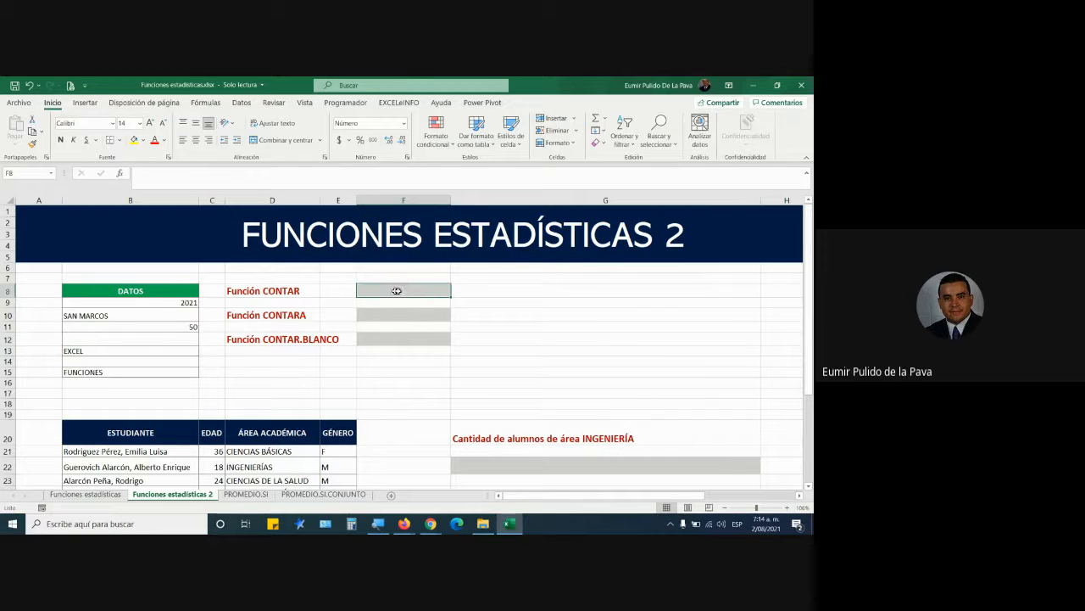
type("=conta")
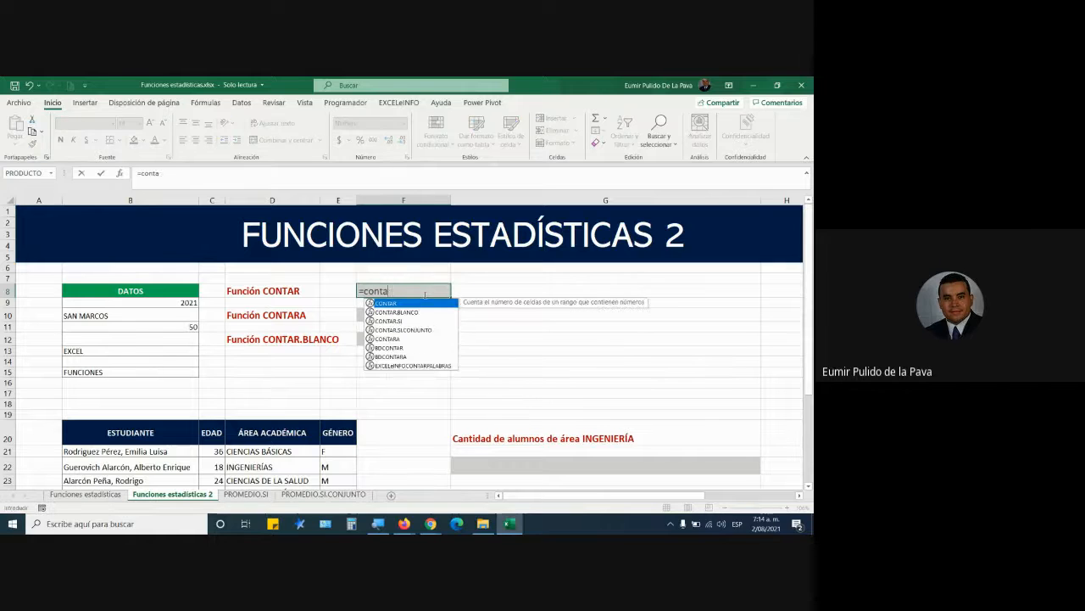
type("r")
left_click(378, 523)
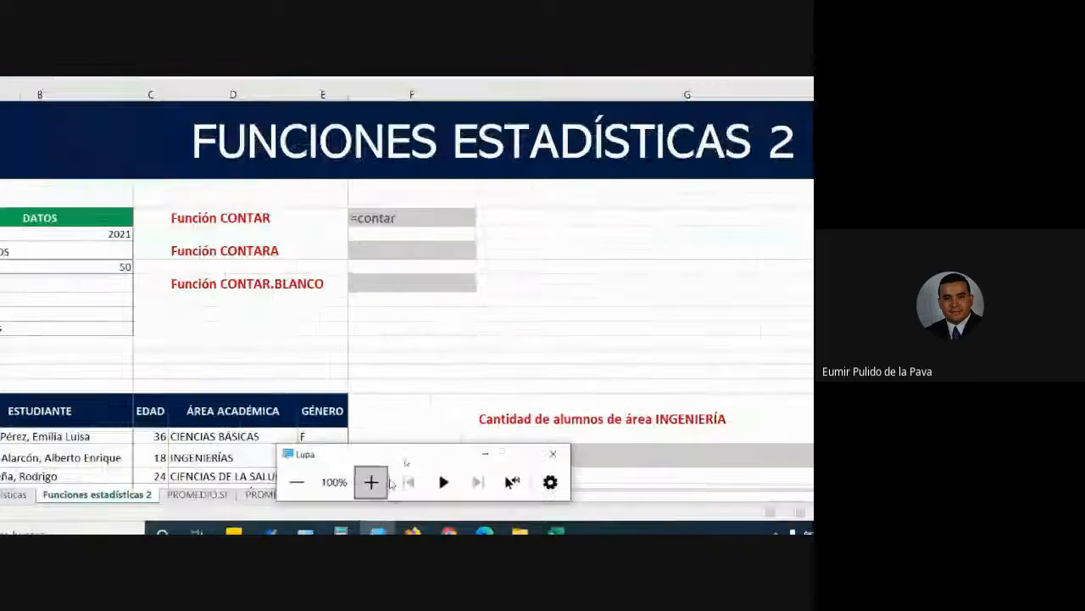
left_click(387, 482)
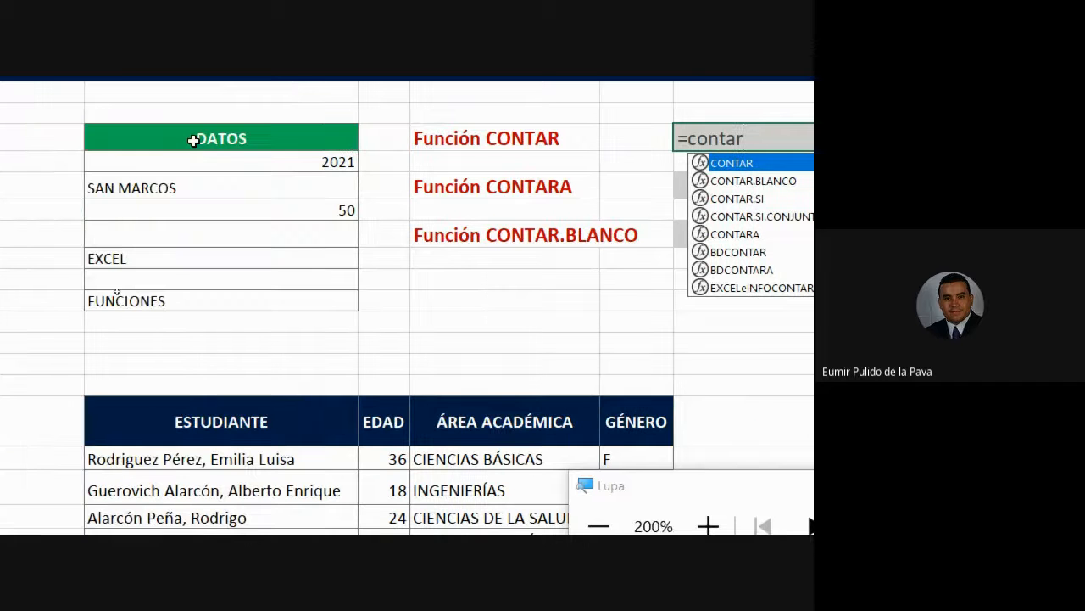
- Complete the CONTAR formula in F8 so it counts the numeric values in B9:B15
left_click_drag(244, 164, 247, 300)
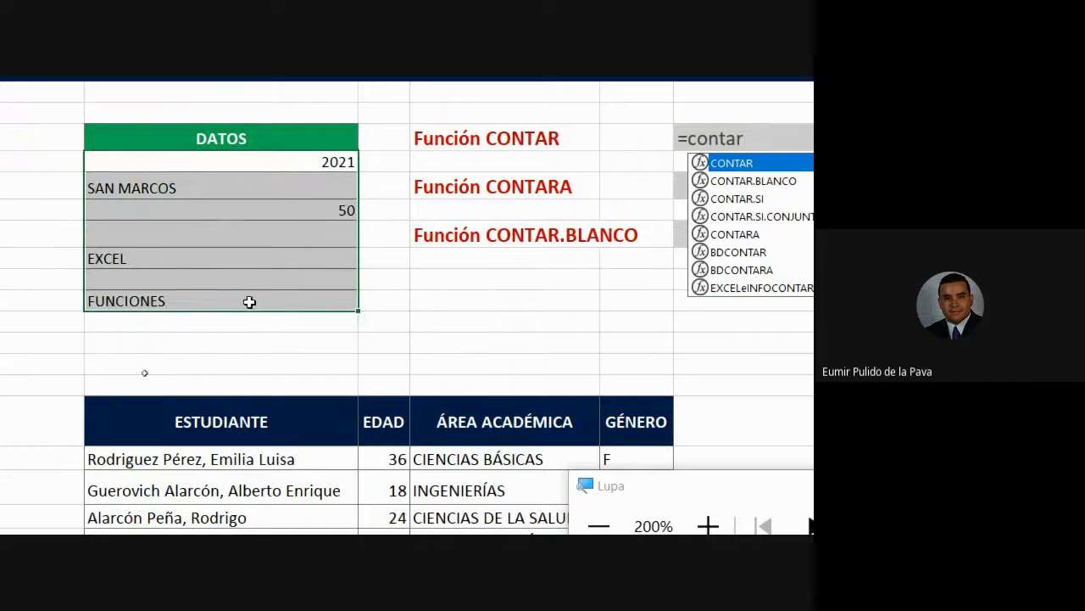
double_click(789, 140)
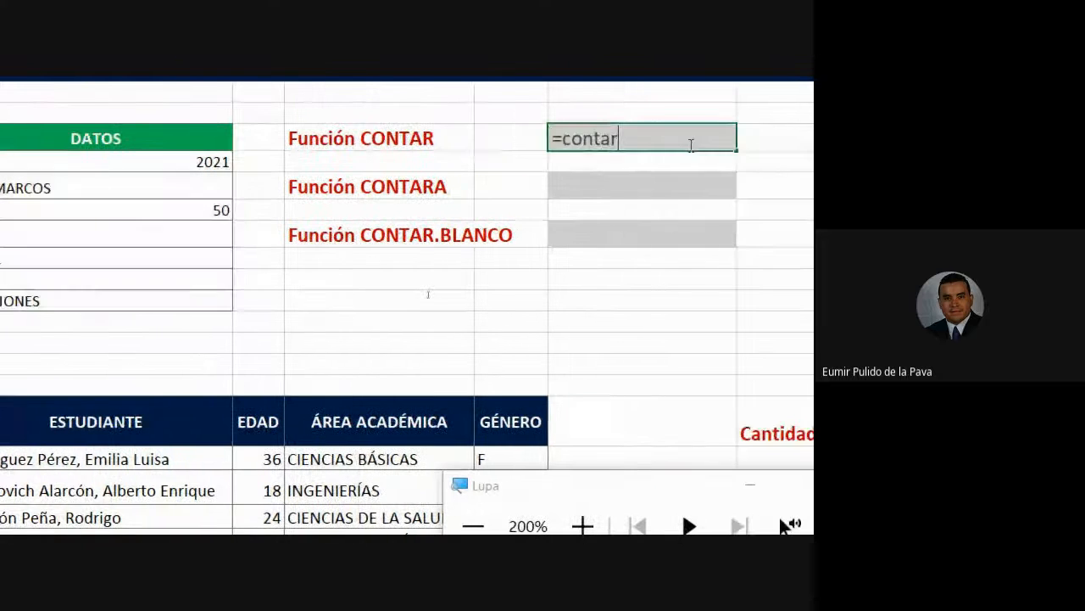
type("(")
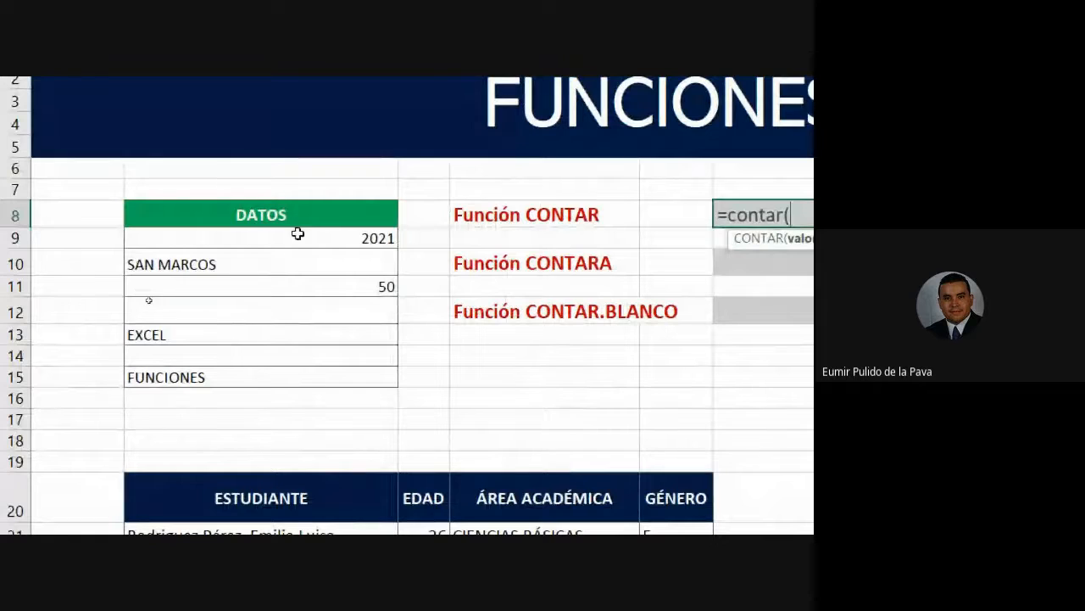
left_click_drag(298, 234, 297, 373)
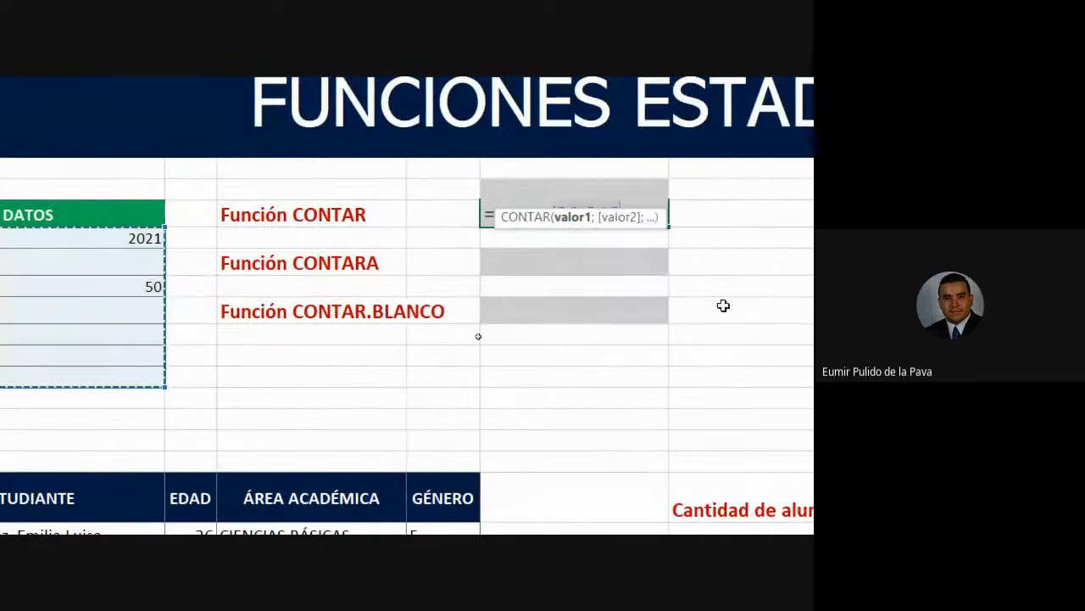
type(")")
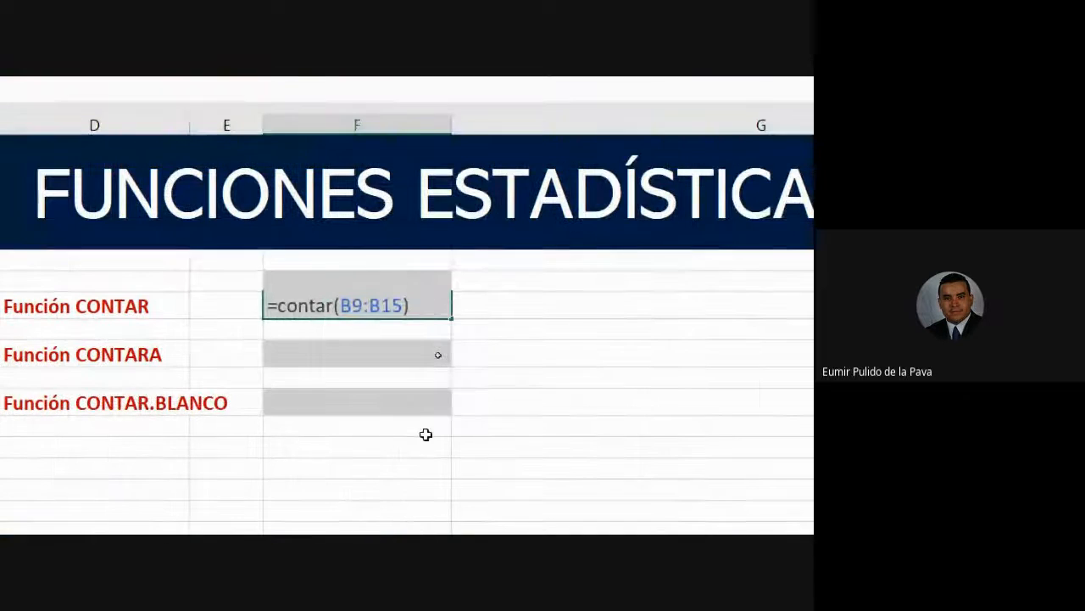
key("Return")
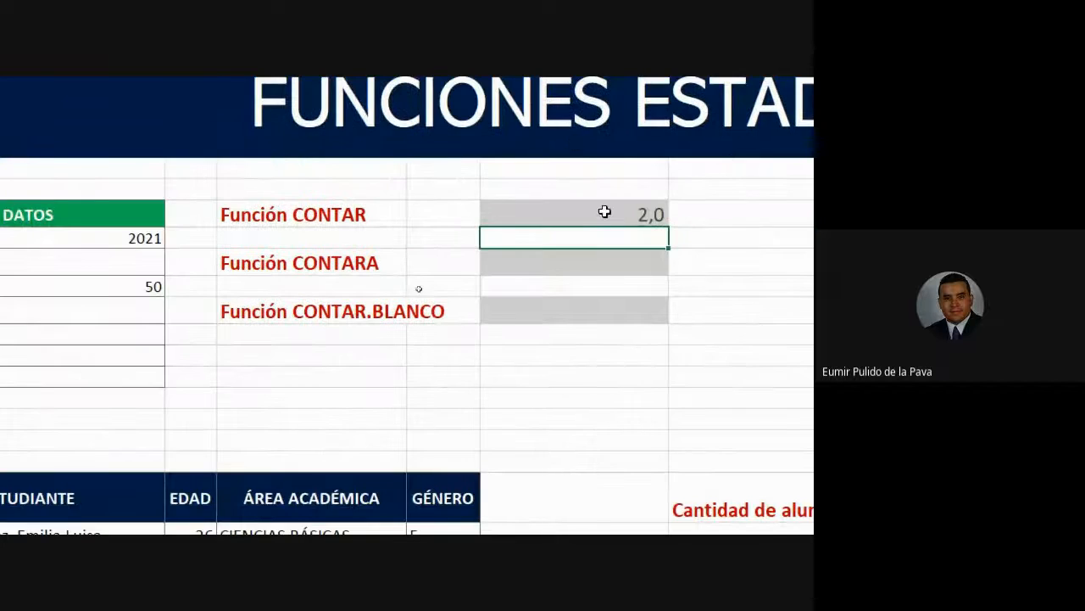
- Remove the decimal place from the answer cells F8:F12
left_click_drag(602, 211, 599, 302)
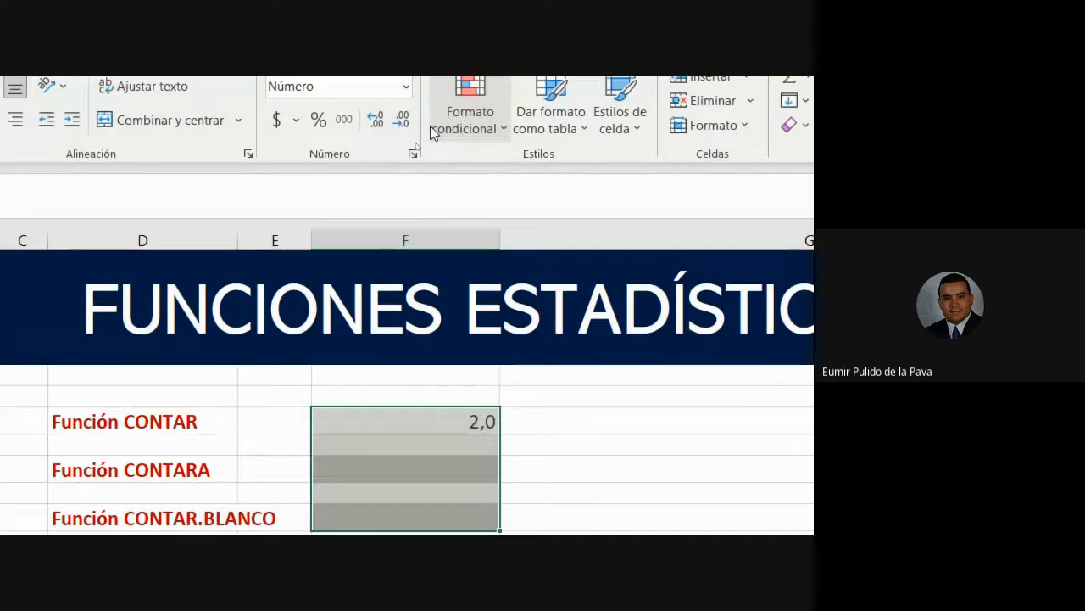
left_click(396, 133)
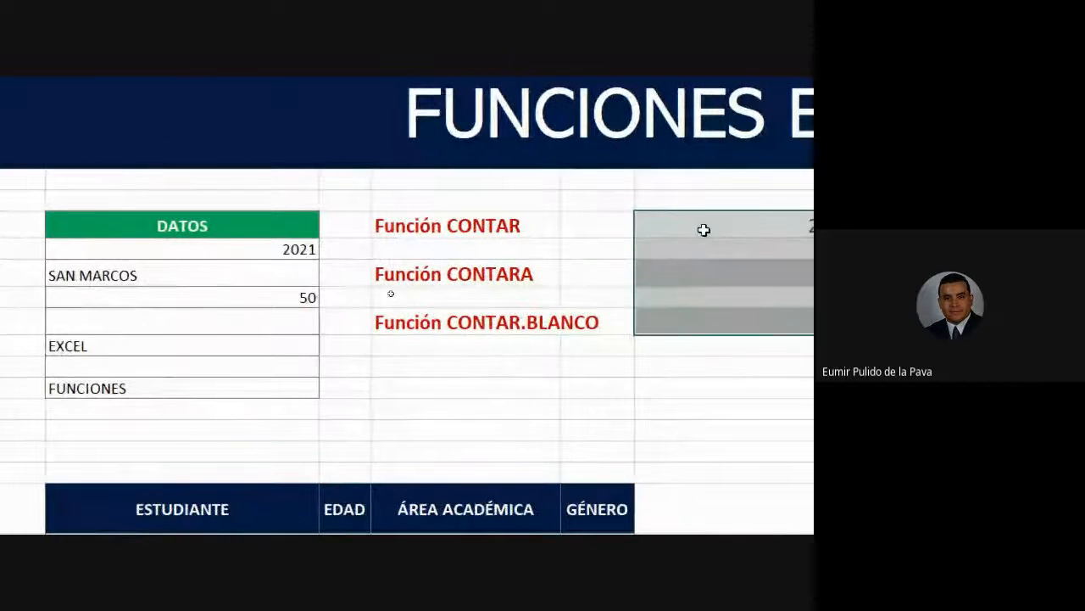
left_click(776, 226)
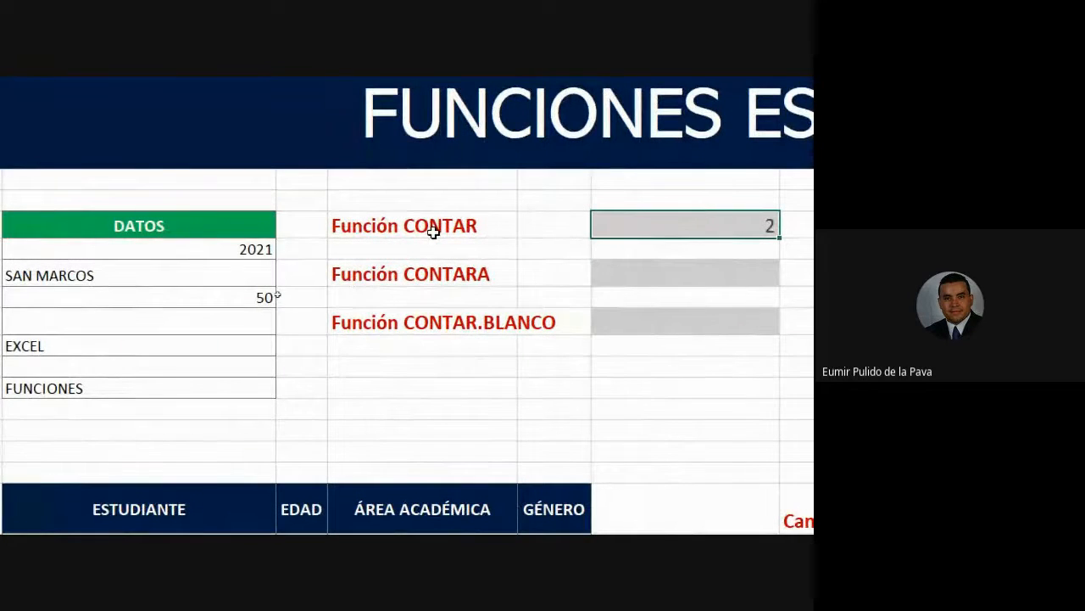
- Review the DATOS values in B9:B15 against the CONTAR result and select the blank cell B12
left_click_drag(198, 246, 203, 386)
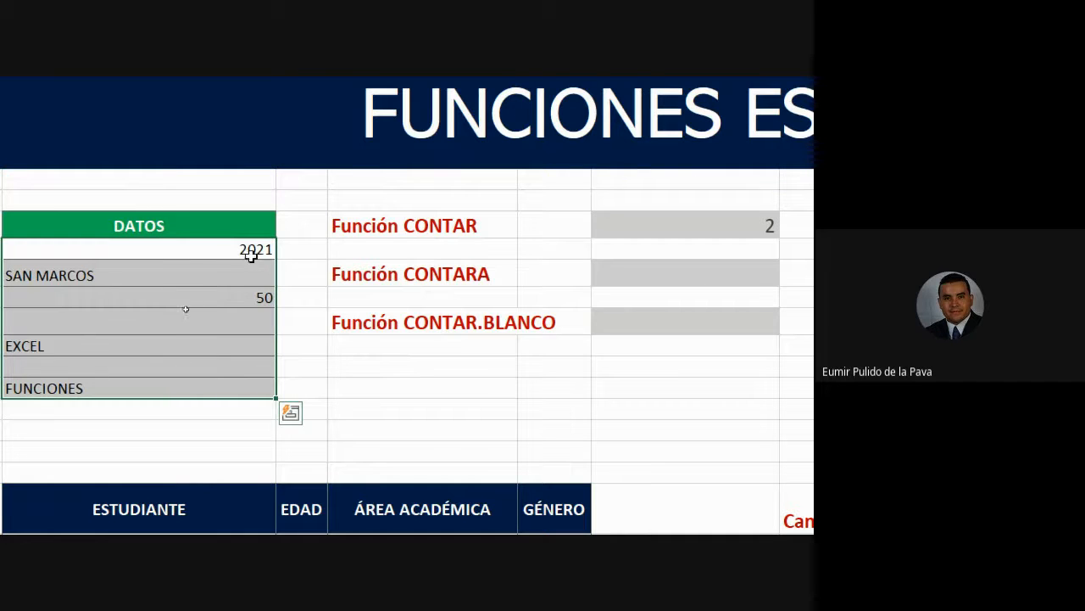
scroll(8, 281, "left", 1)
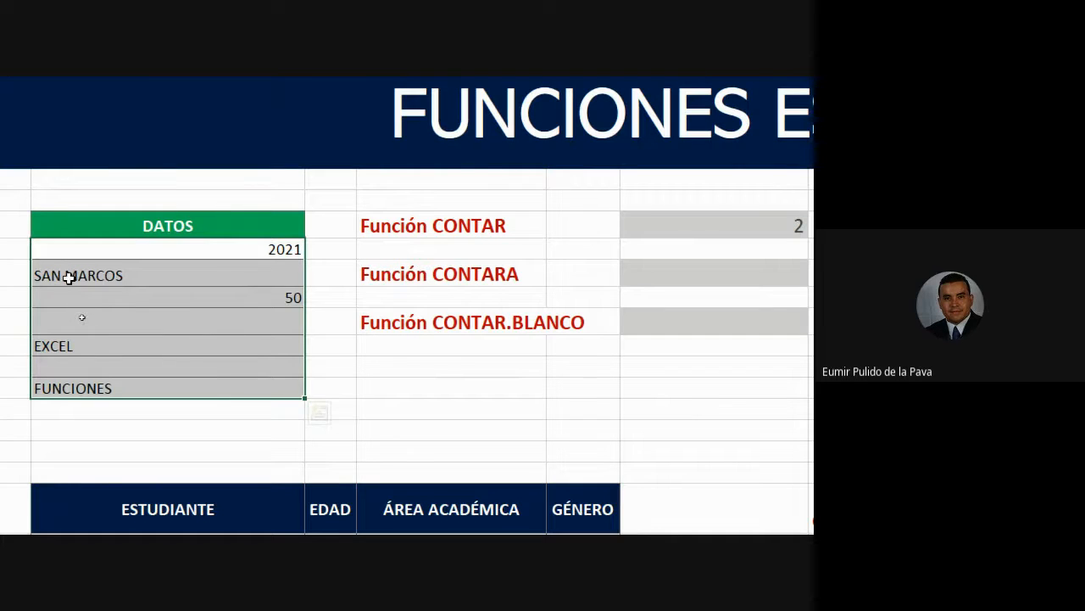
left_click(191, 323)
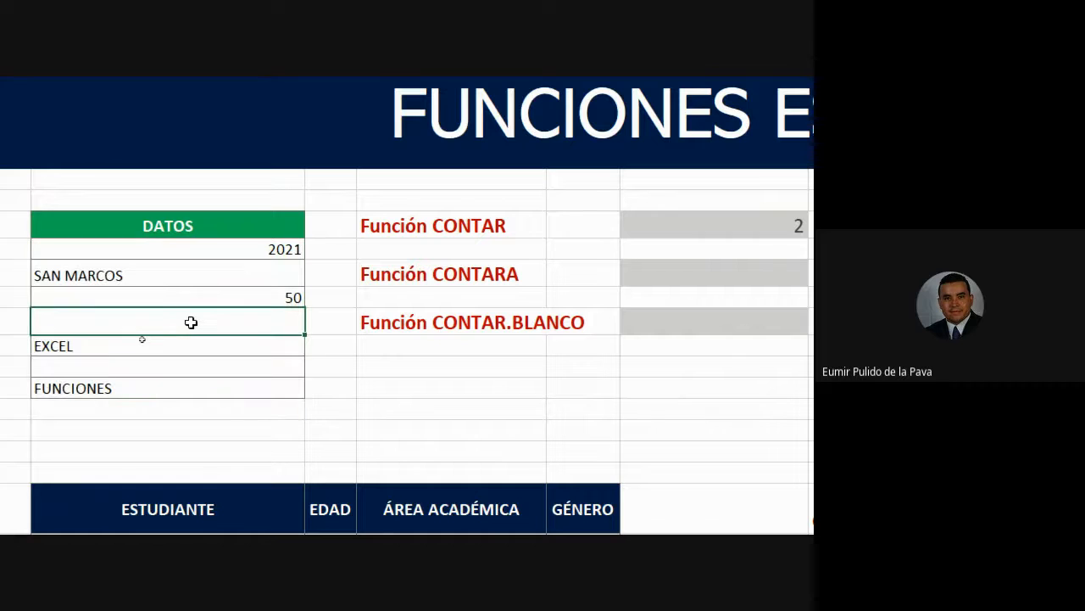
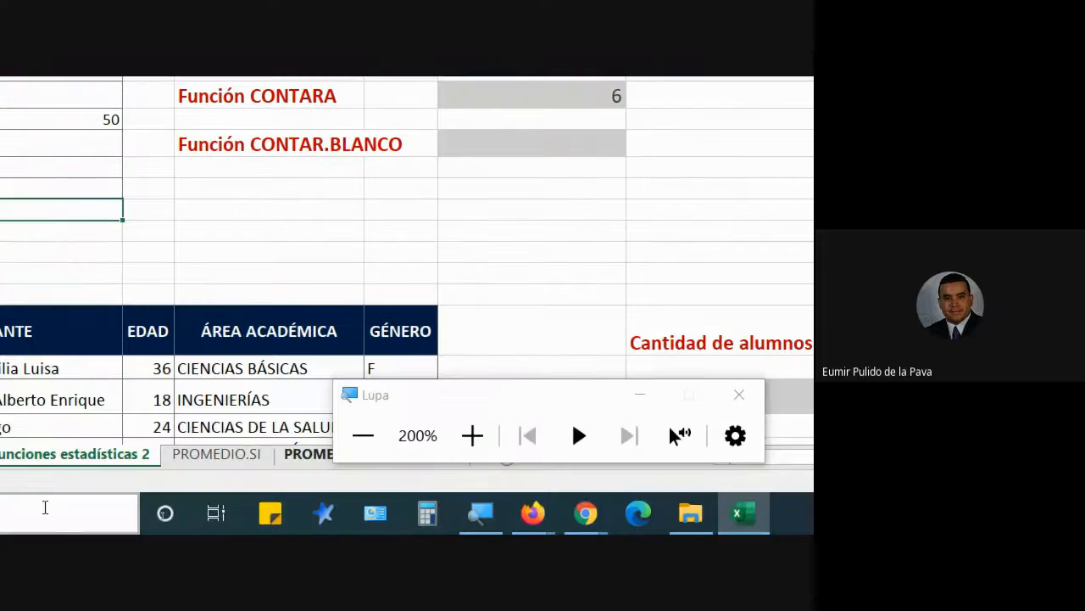
- Switch to Chrome to check the Google Meet call and return to the Excel workbook
mouse_move(586, 513)
left_click(497, 374)
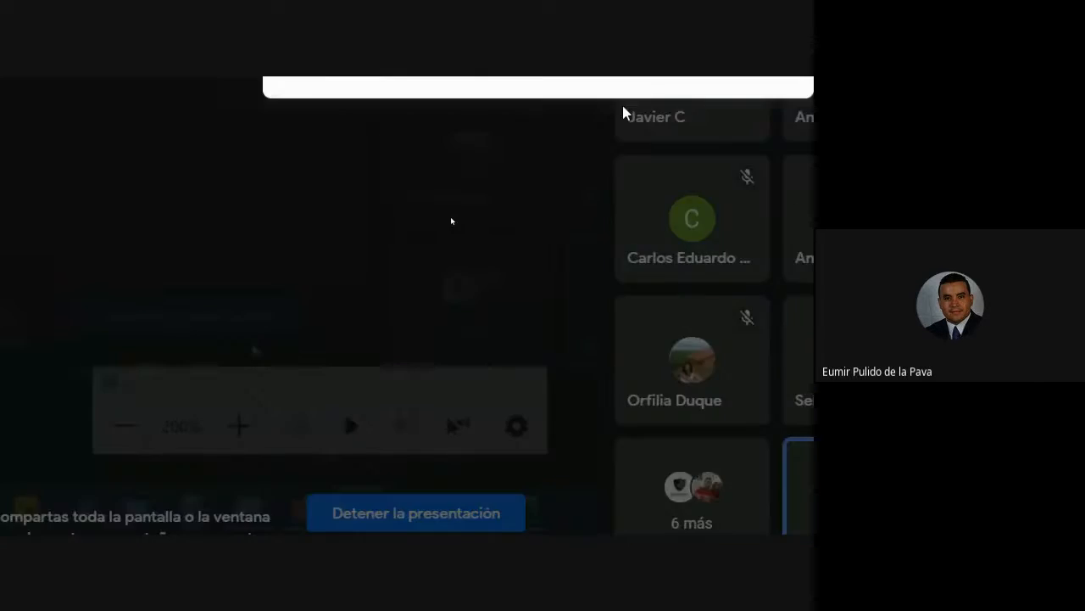
left_click(666, 238)
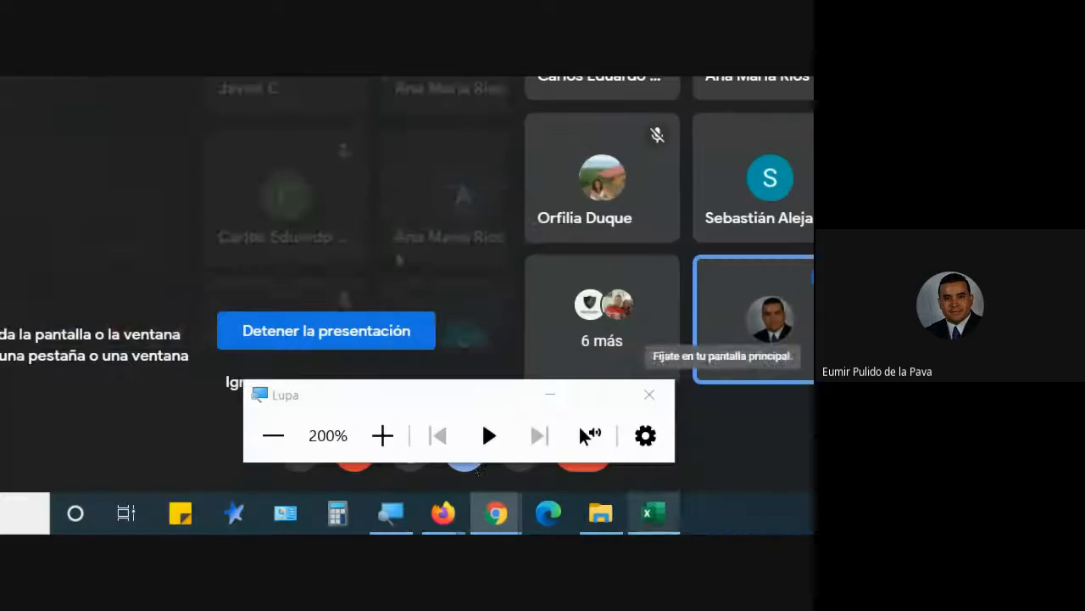
left_click(651, 519)
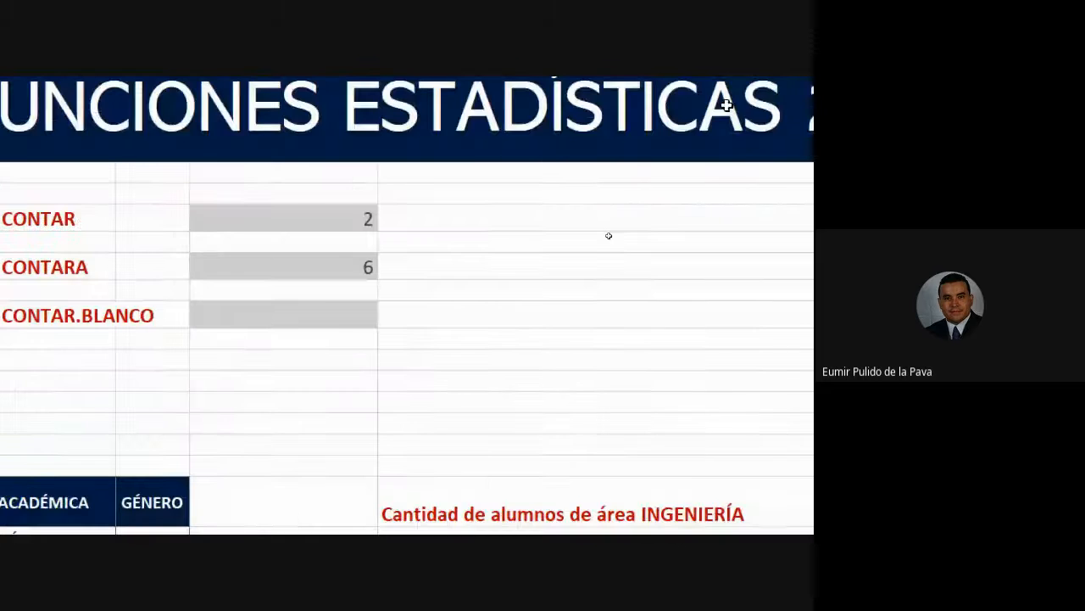
- Enter a CONTAR.BLANCO formula in F12 that counts the empty cells in B9:B15
left_click(417, 147)
type("=CONTAR")
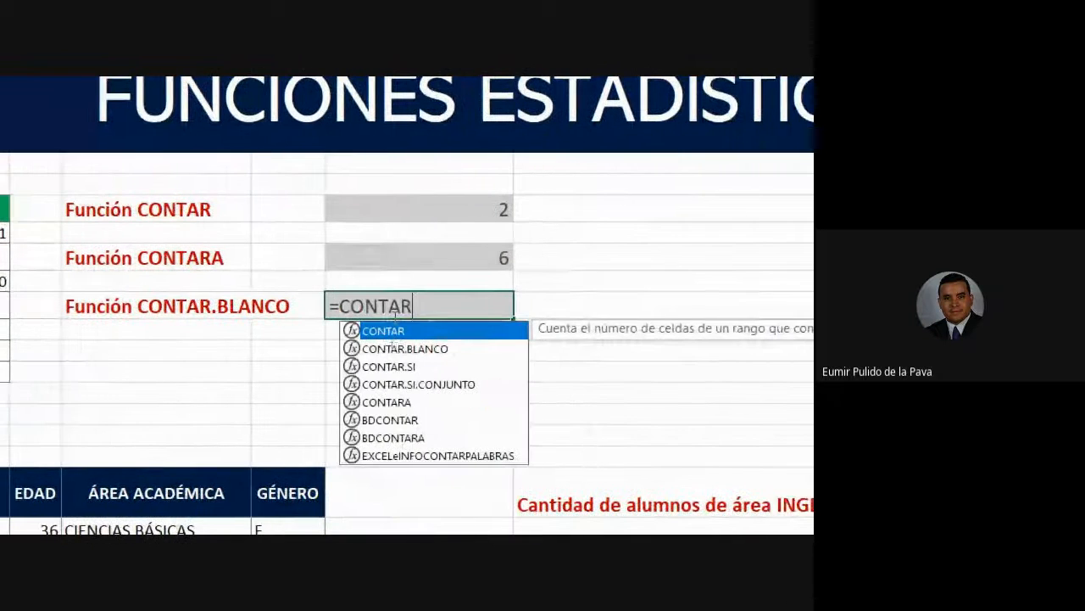
key("Down")
key("Tab")
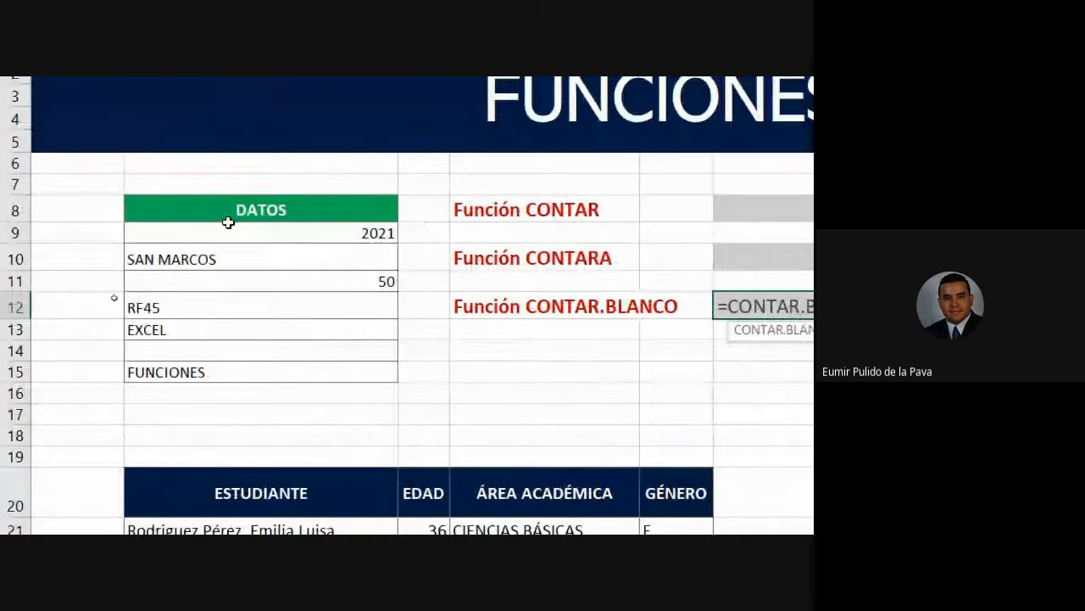
left_click_drag(227, 217, 221, 376)
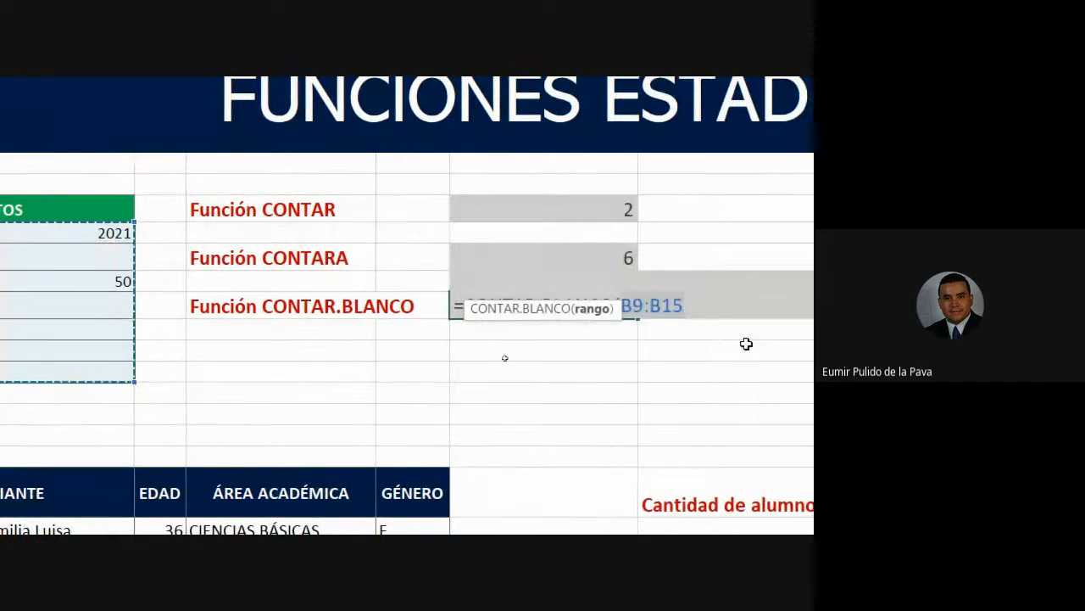
type(")")
key("Return")
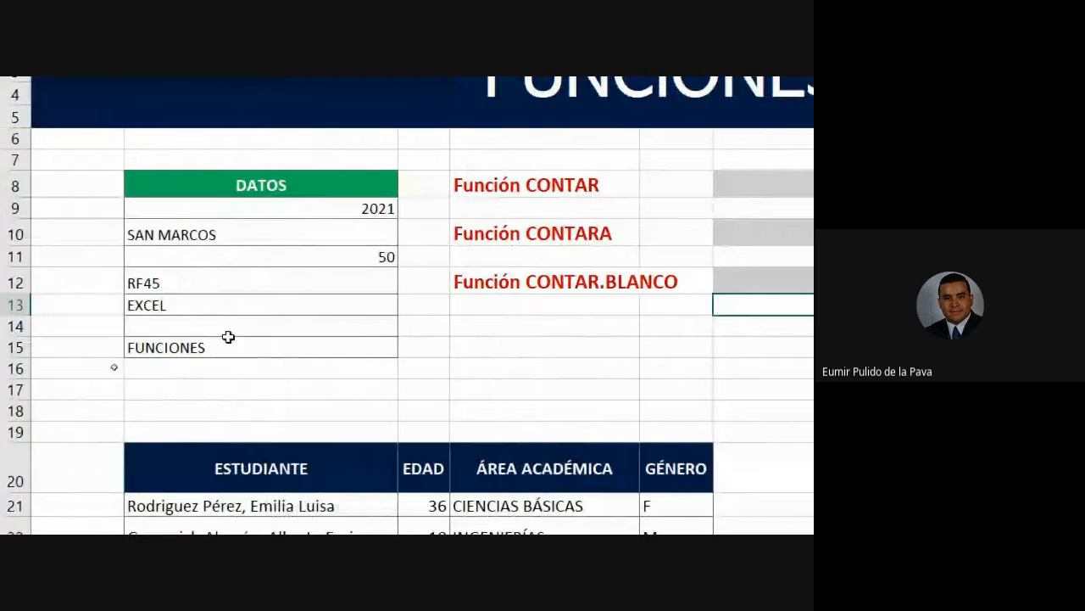
- Compare the blank cell B14 with B12 and clear the RF45 entry from B12
left_click(246, 326)
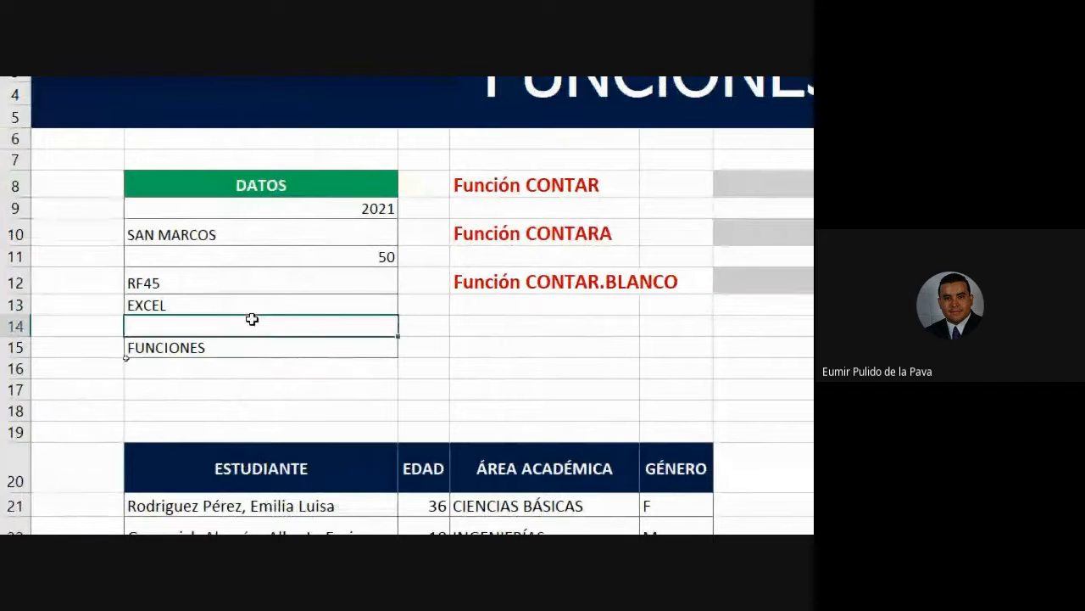
left_click(225, 285)
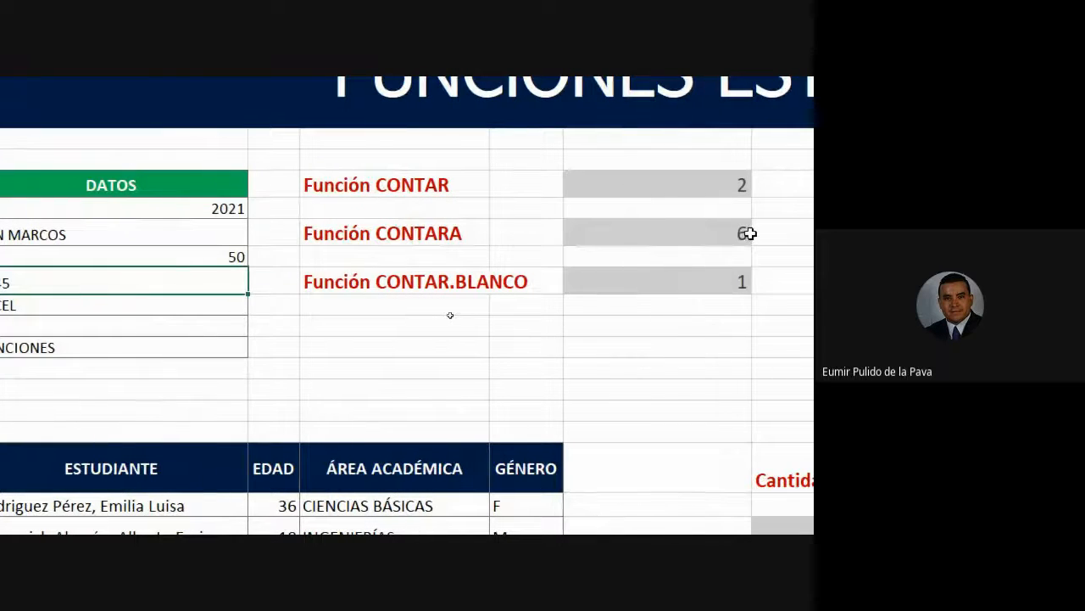
key("Delete")
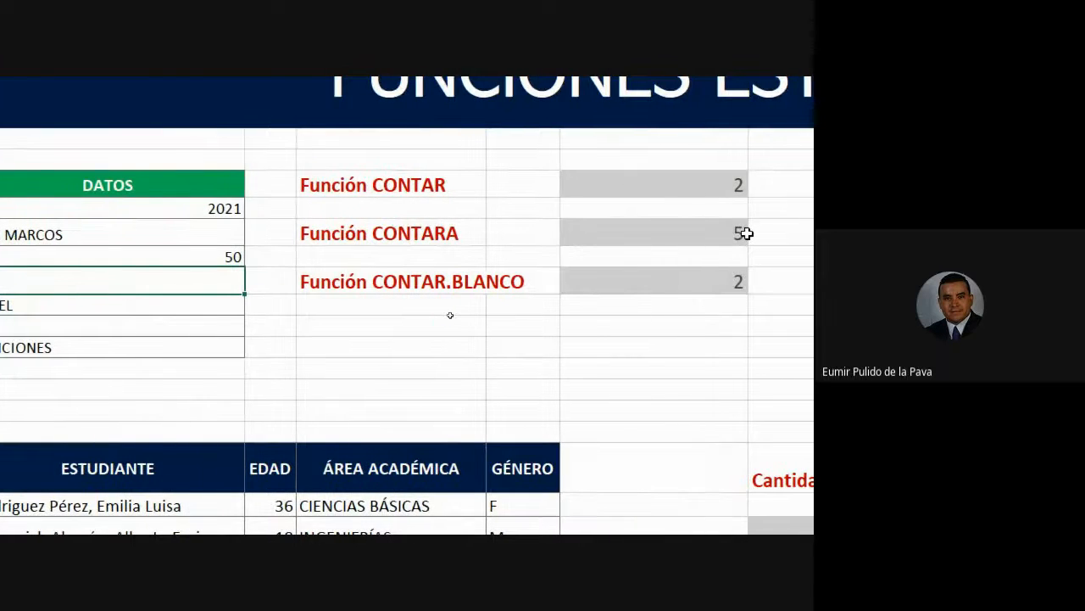
- Review the CONTAR, CONTARA and CONTAR.BLANCO results in column F and their labels in column D
left_click(719, 278)
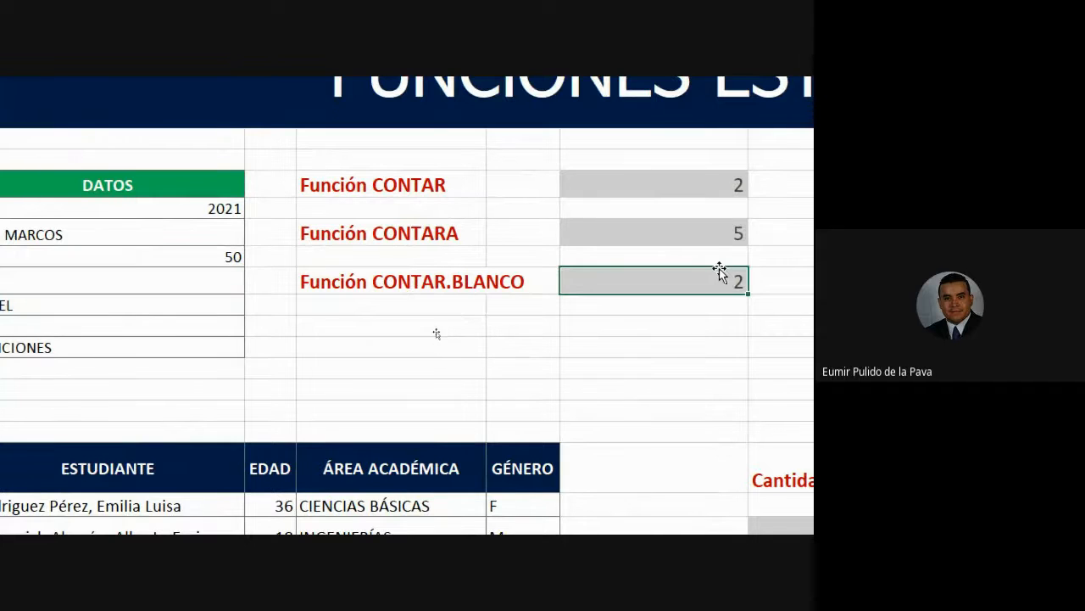
left_click(721, 226)
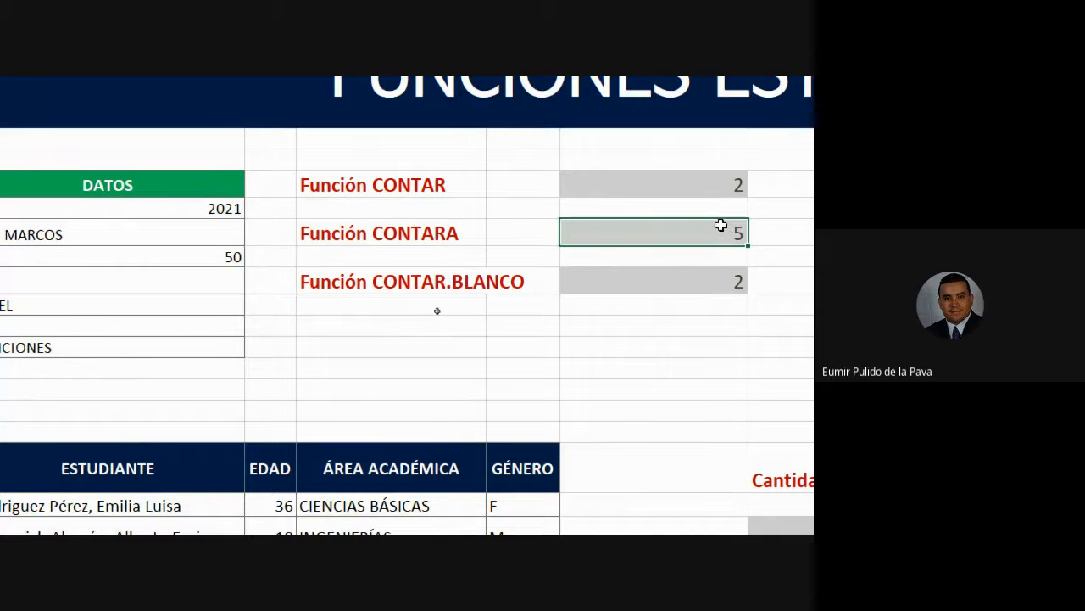
left_click(710, 181)
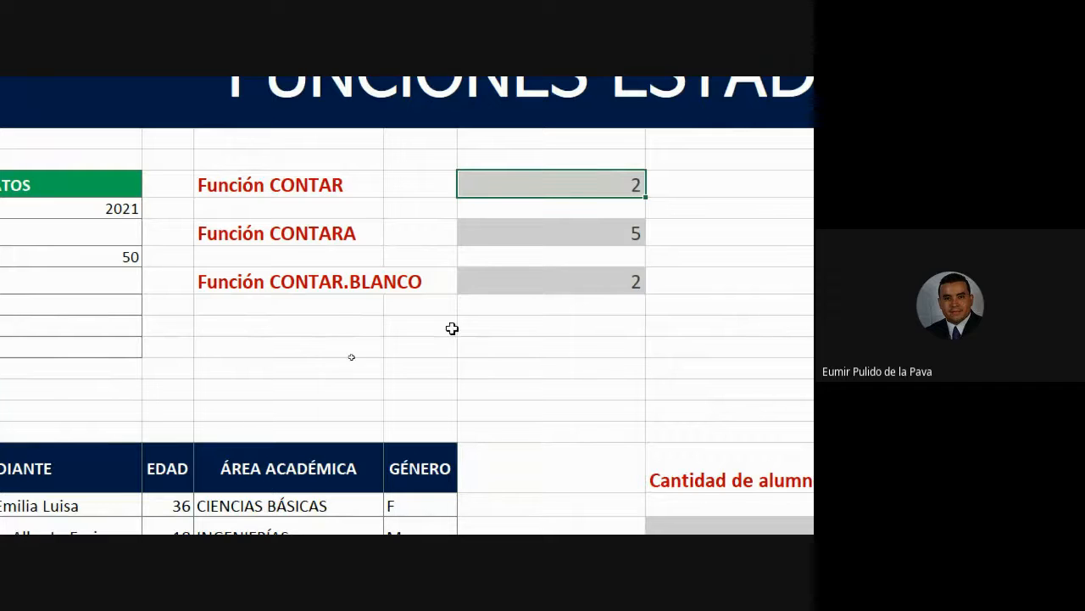
left_click_drag(289, 186, 246, 305)
left_click_drag(240, 183, 247, 293)
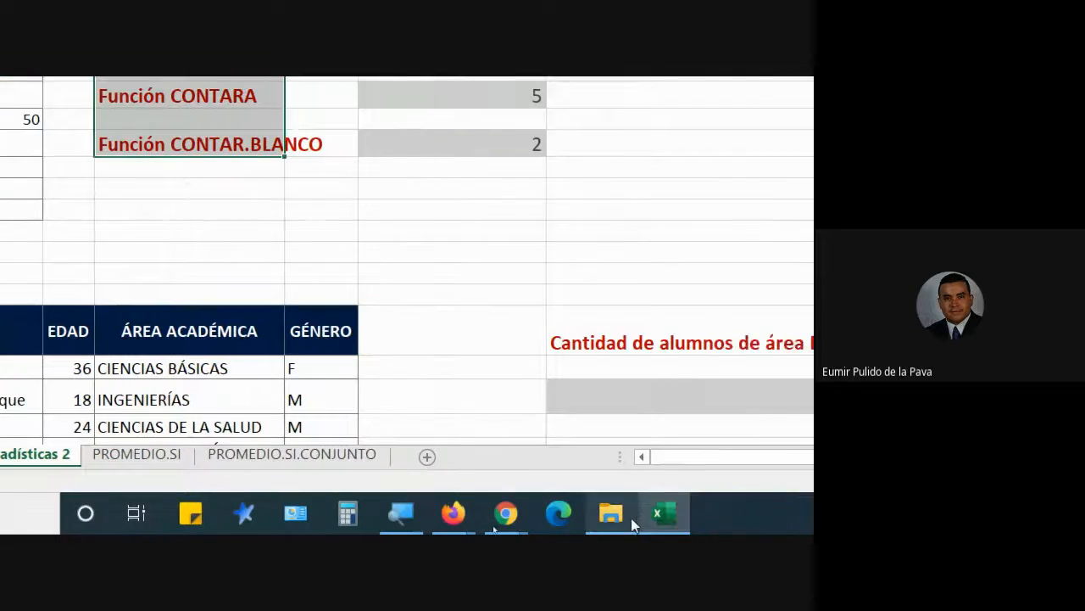
- Switch to File Explorer and open FINALIZADA FICHA 2363819 AC.xlsx from the FINALIZADA 2363819 folder inside FINALIZADAS
left_click(627, 516)
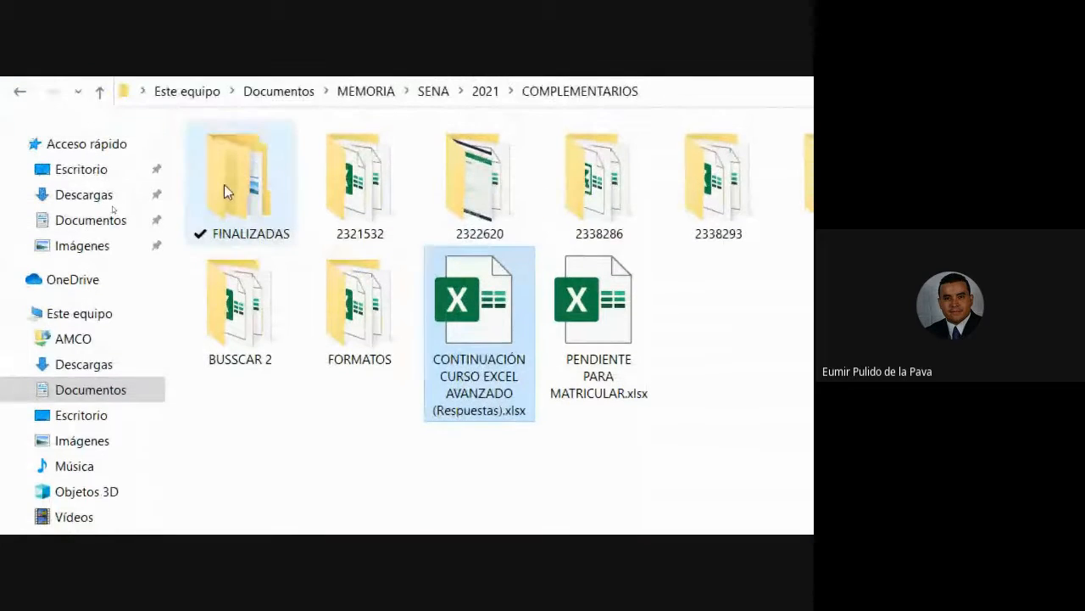
double_click(224, 184)
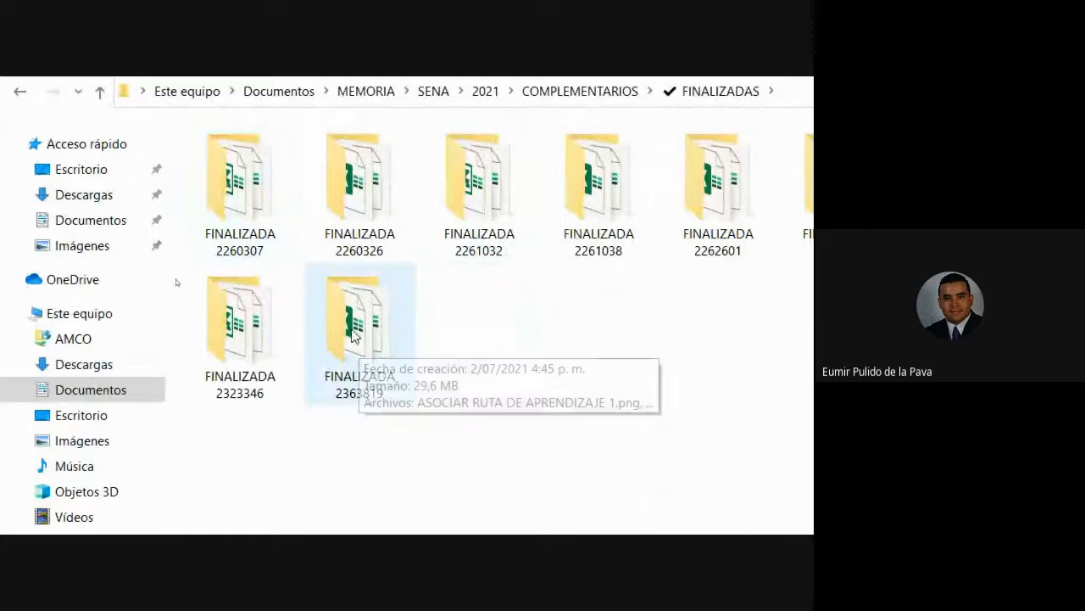
double_click(373, 329)
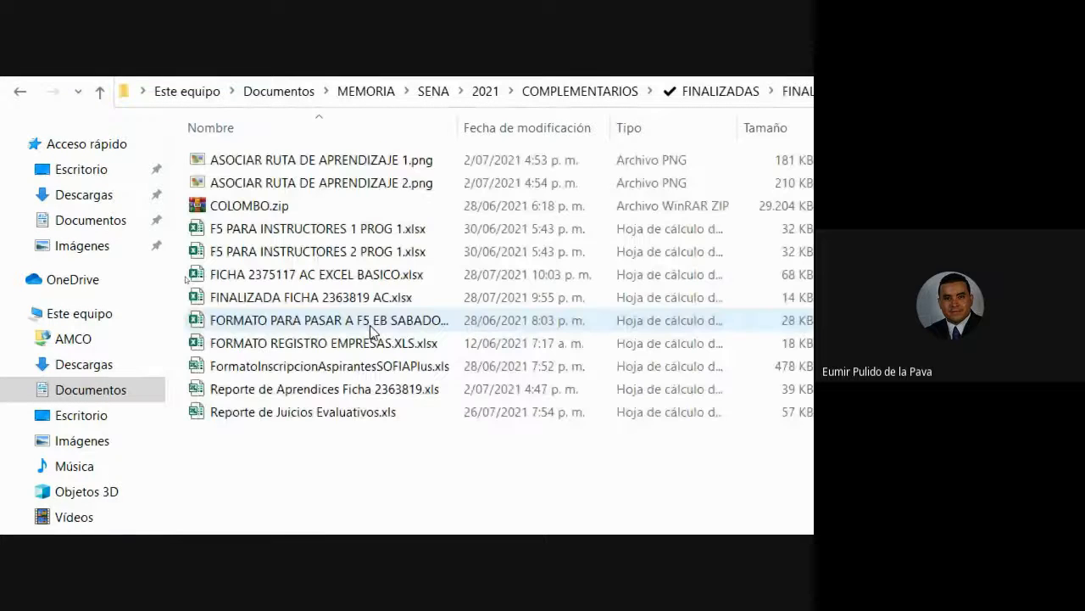
double_click(274, 297)
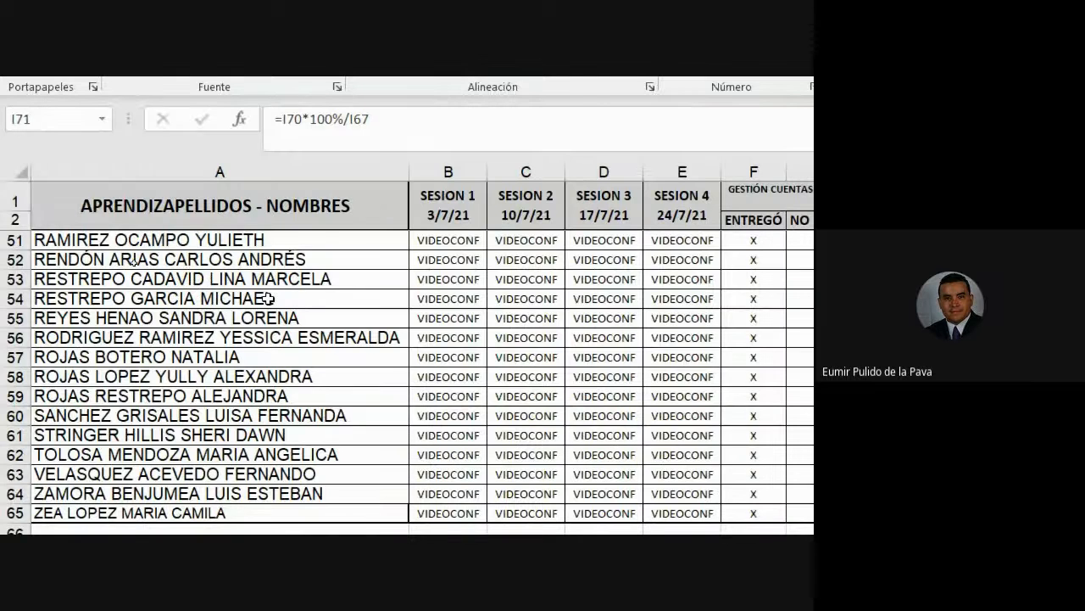
- Review the attendance list down to its totals and inspect the CONTARA formula behind TOTAL MATRICULADOS in I67
scroll(251, 330, "up", 11)
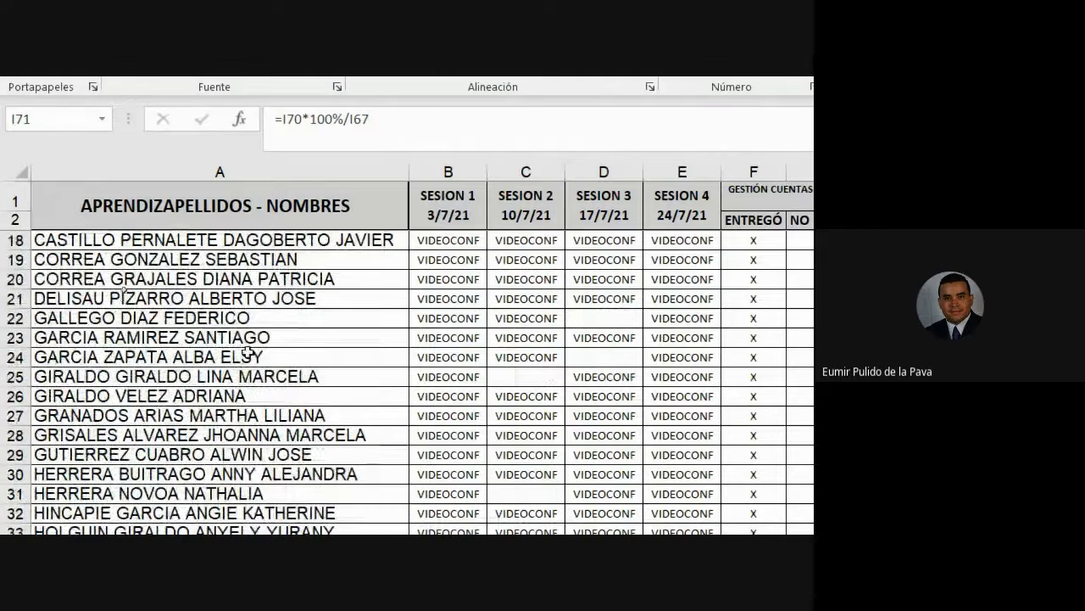
scroll(248, 352, "up", 5)
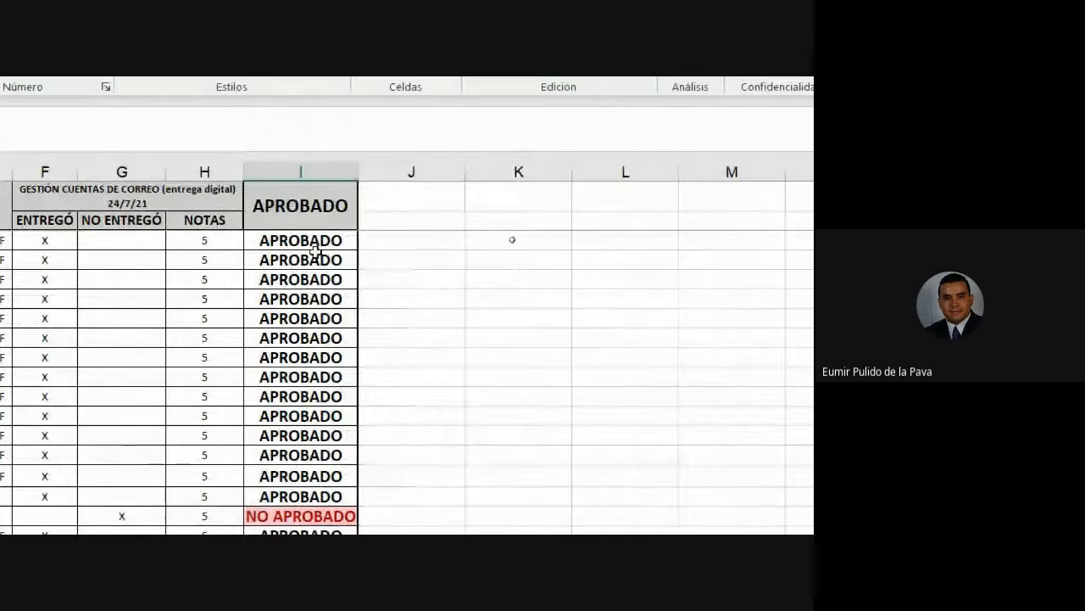
scroll(307, 358, "down", 5)
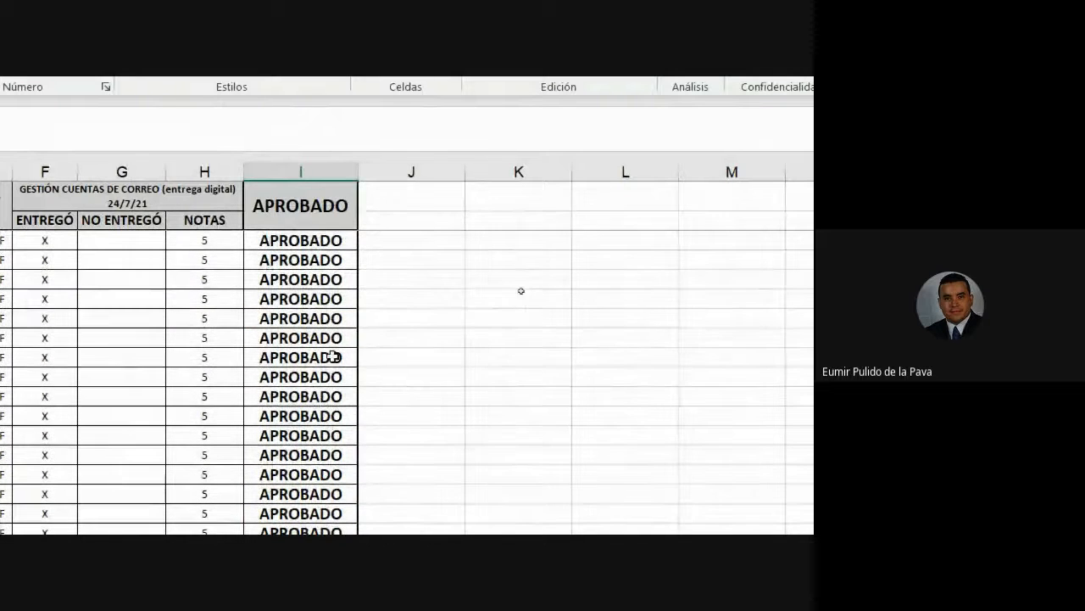
scroll(337, 344, "down", 8)
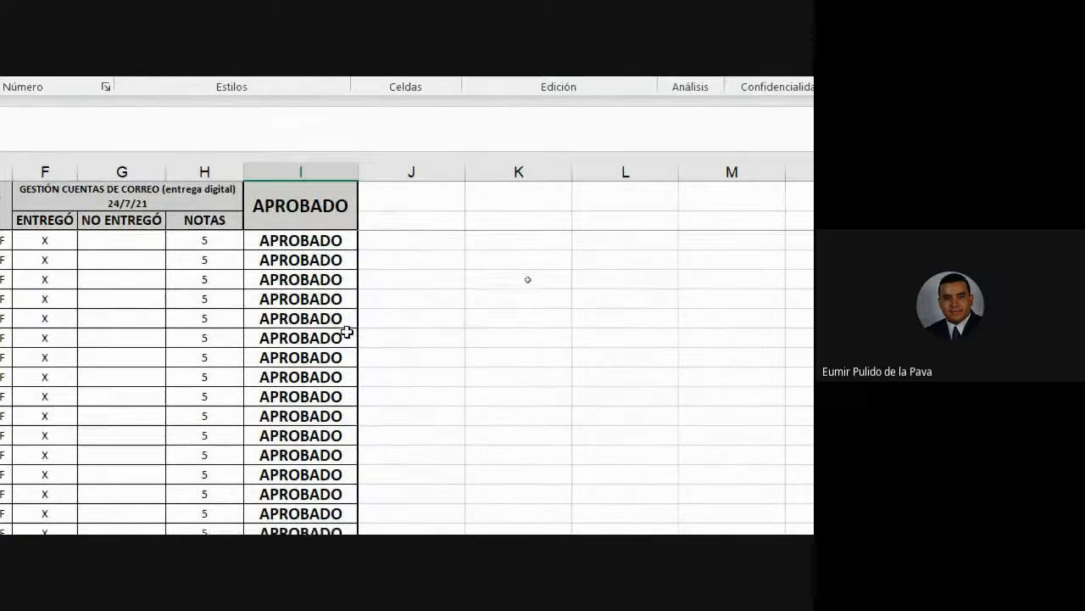
scroll(347, 331, "down", 5)
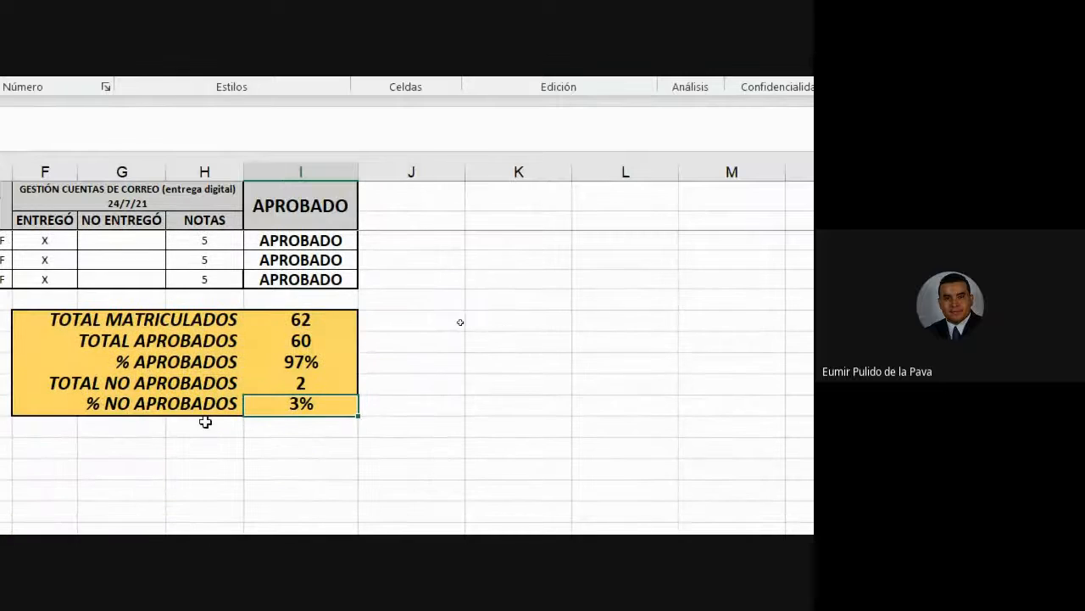
left_click(317, 318)
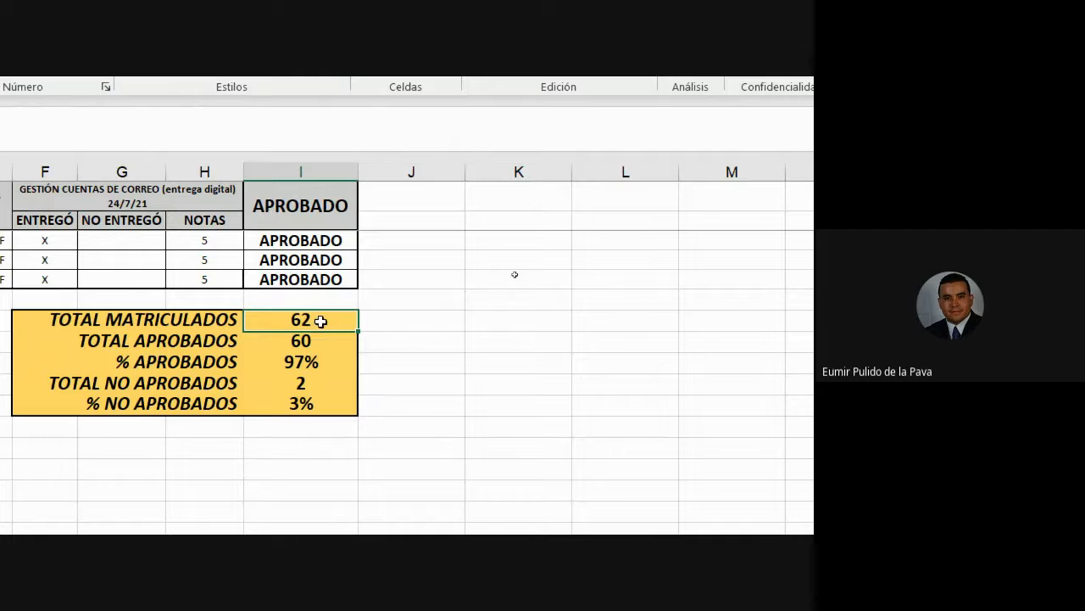
double_click(319, 321)
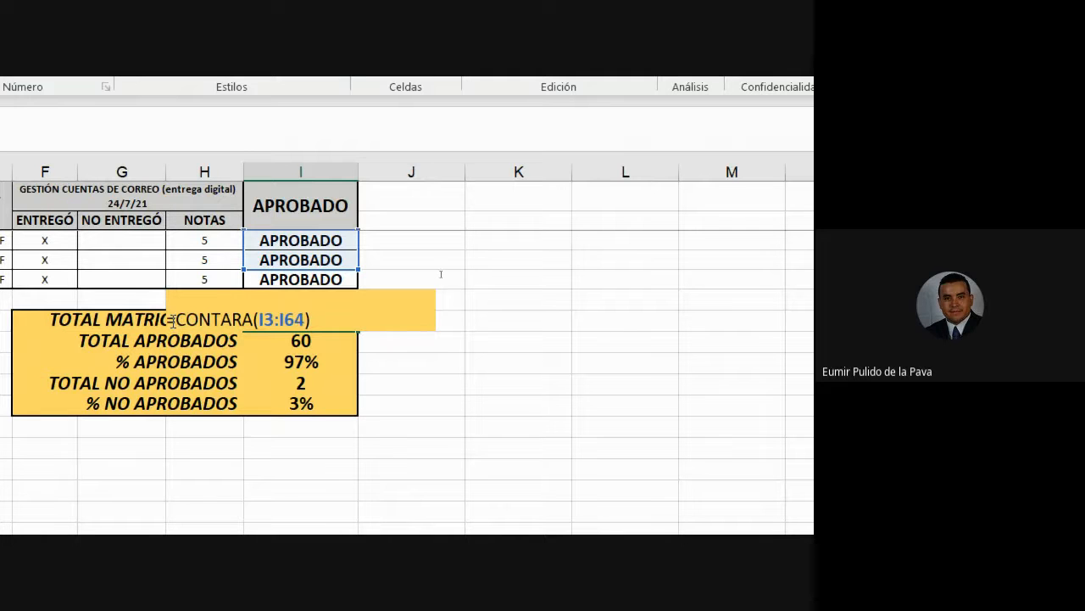
left_click_drag(173, 320, 252, 321)
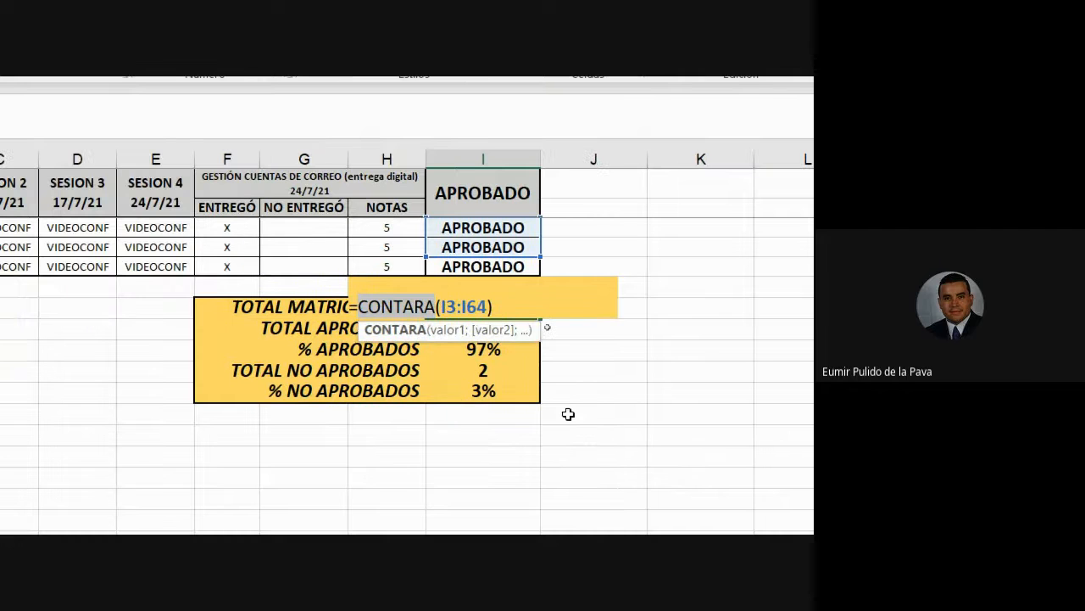
key("Return")
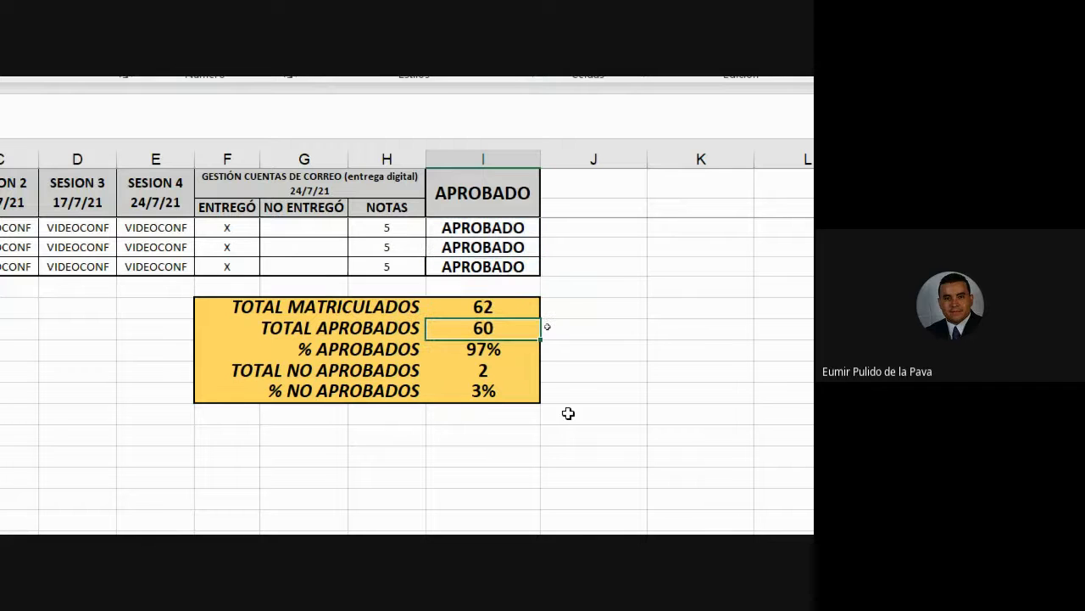
- Highlight the approval results in column I from the last learner up to the first, and return to TOTAL MATRICULADOS
left_click(496, 266)
left_click_drag(495, 251, 485, 229)
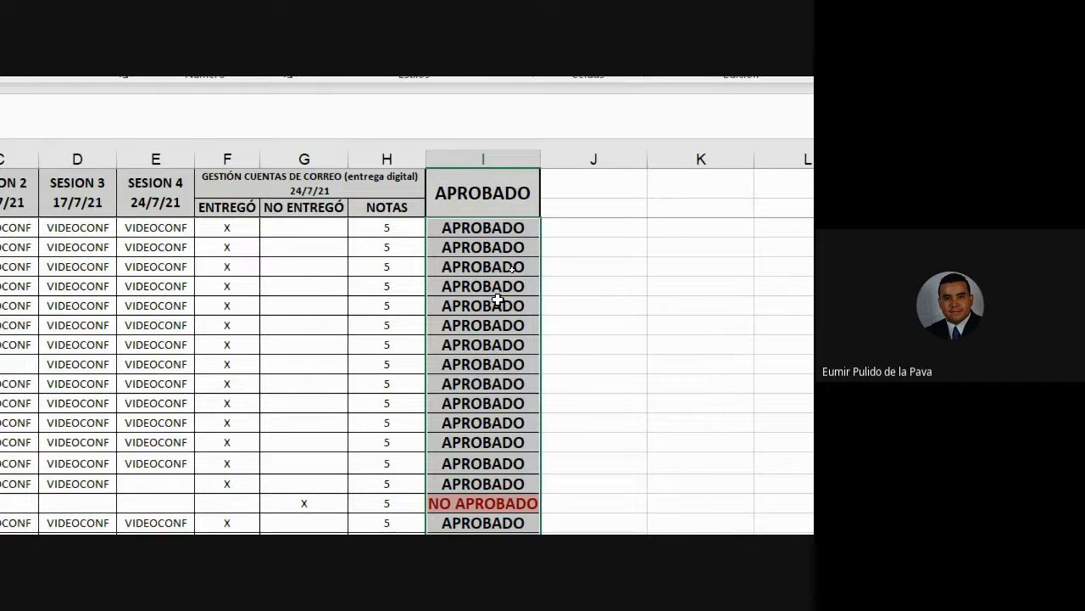
key("ctrl+v")
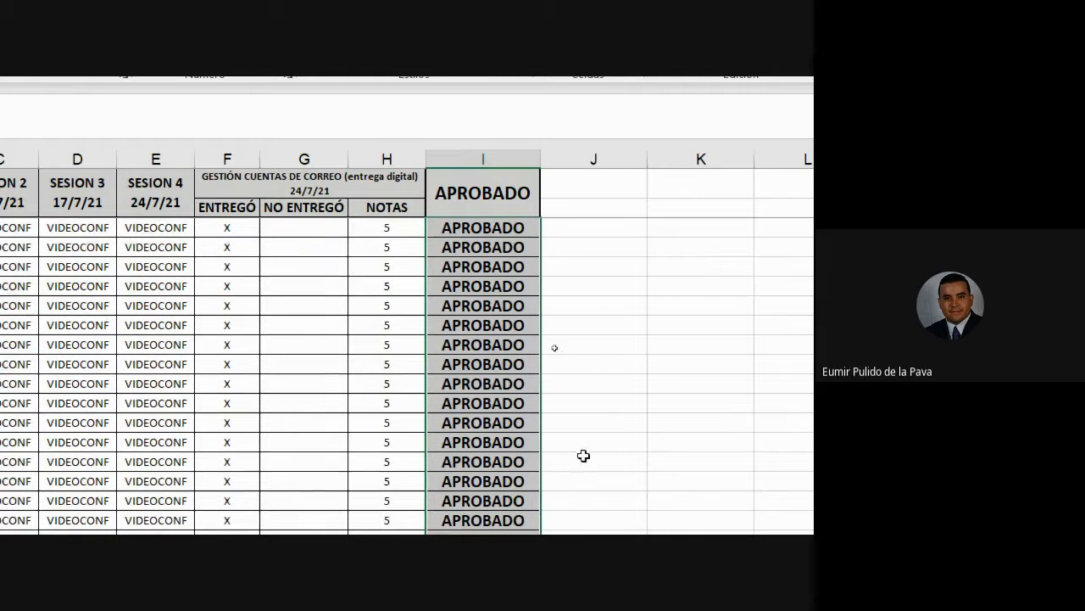
scroll(569, 445, "down", 3)
left_click(524, 362)
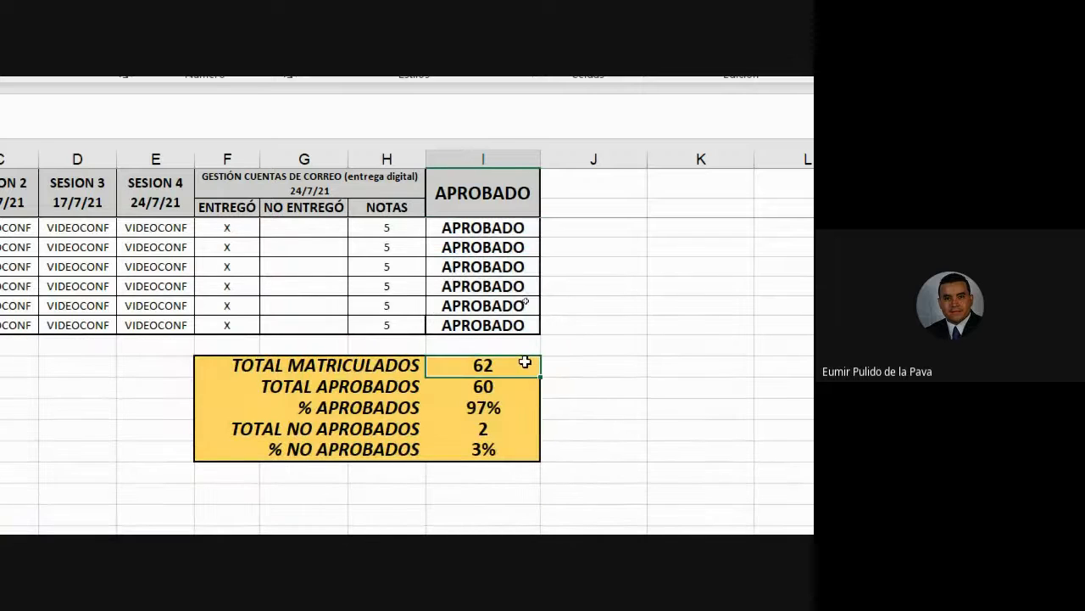
- Extend the range of the TOTAL APROBADOS CONTAR.SI formula in I68 down to the last learner in I65
double_click(516, 386)
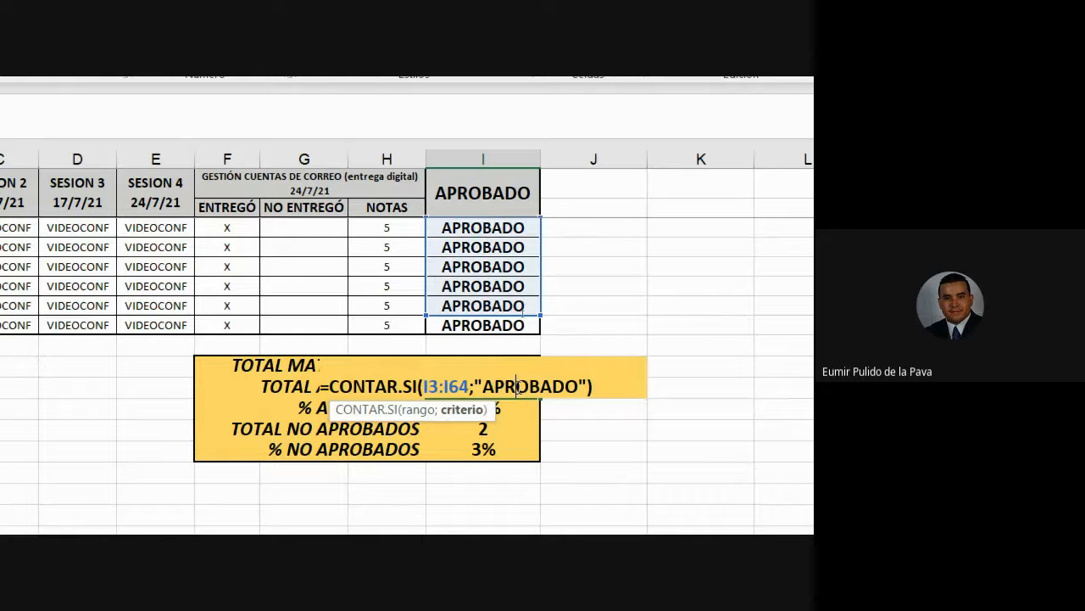
left_click_drag(336, 386, 414, 382)
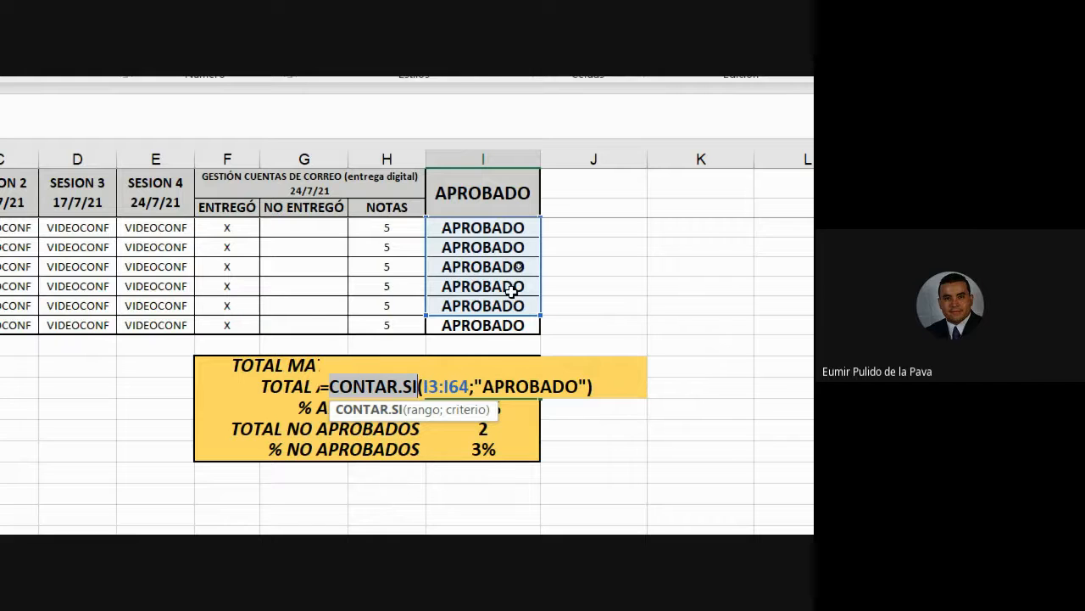
left_click_drag(425, 313, 428, 326)
key("Return")
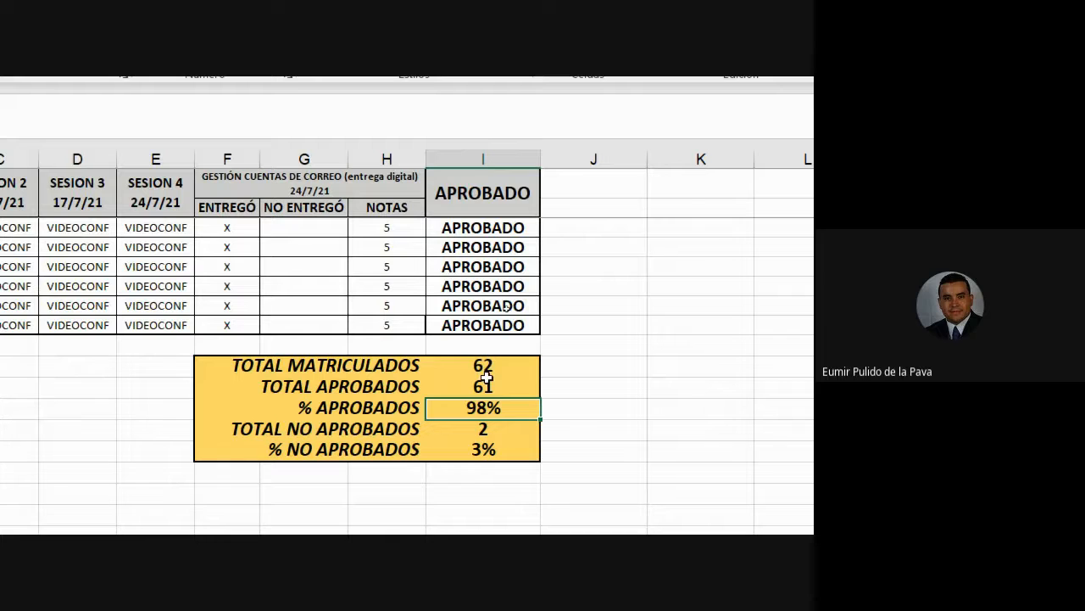
- Extend the TOTAL NO APROBADOS CONTAR.SI formula in I70 to count "NO APROBADO" over I3:I65
left_click(487, 448)
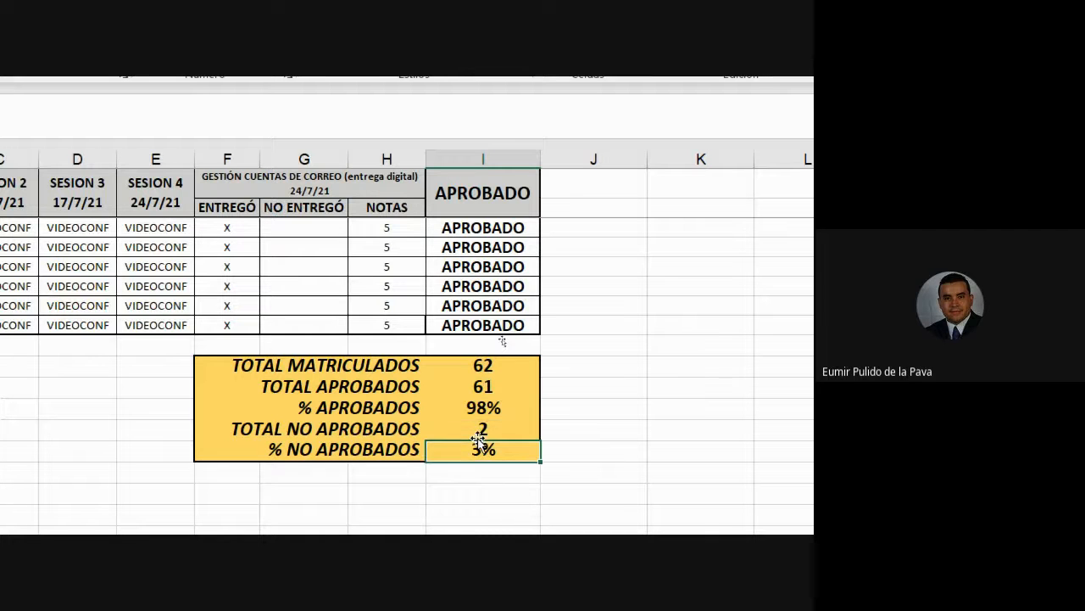
left_click(495, 427)
double_click(485, 428)
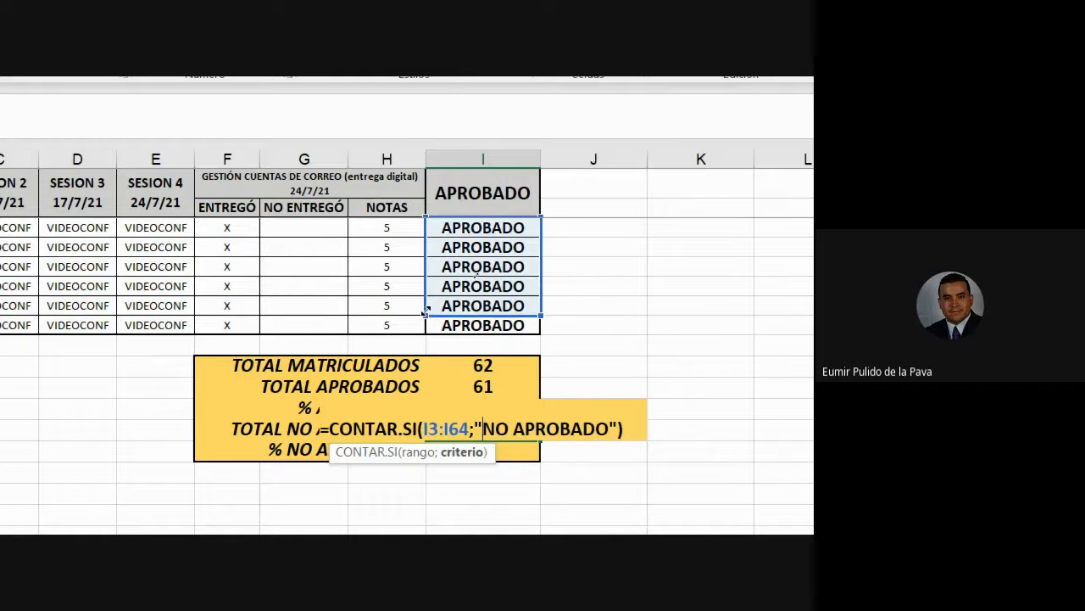
left_click_drag(424, 314, 426, 332)
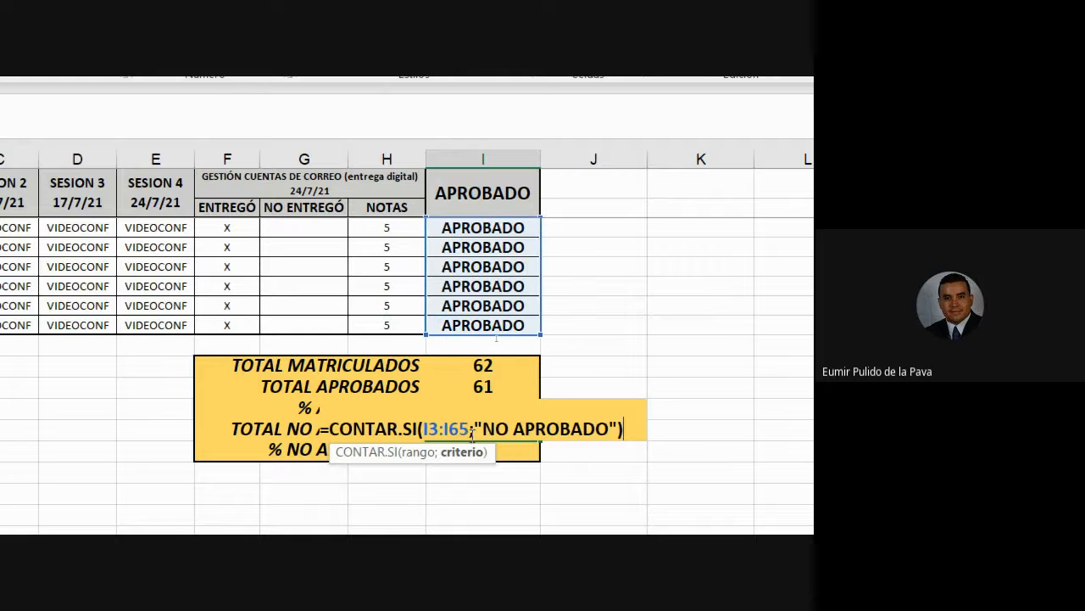
left_click_drag(354, 428, 424, 428)
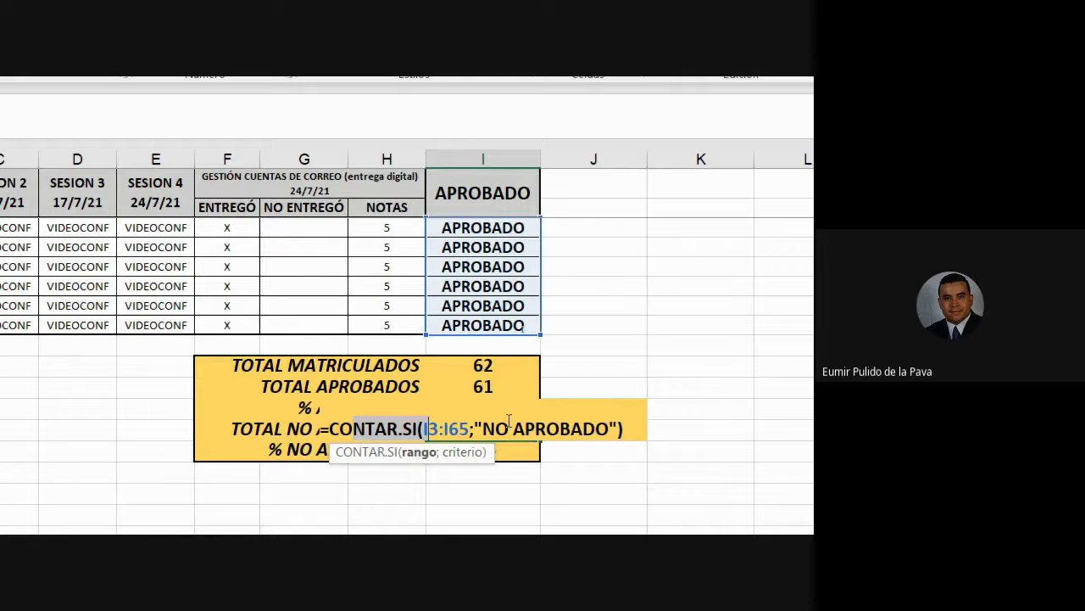
key("Return")
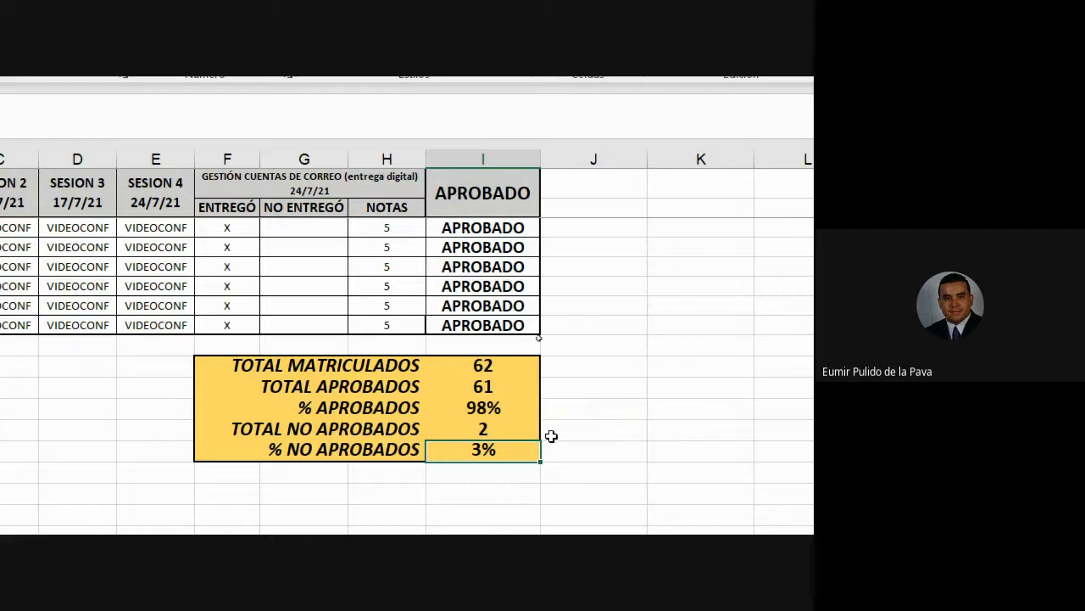
- Extend the TOTAL MATRICULADOS CONTARA formula in I67 to cover I3:I65
double_click(485, 364)
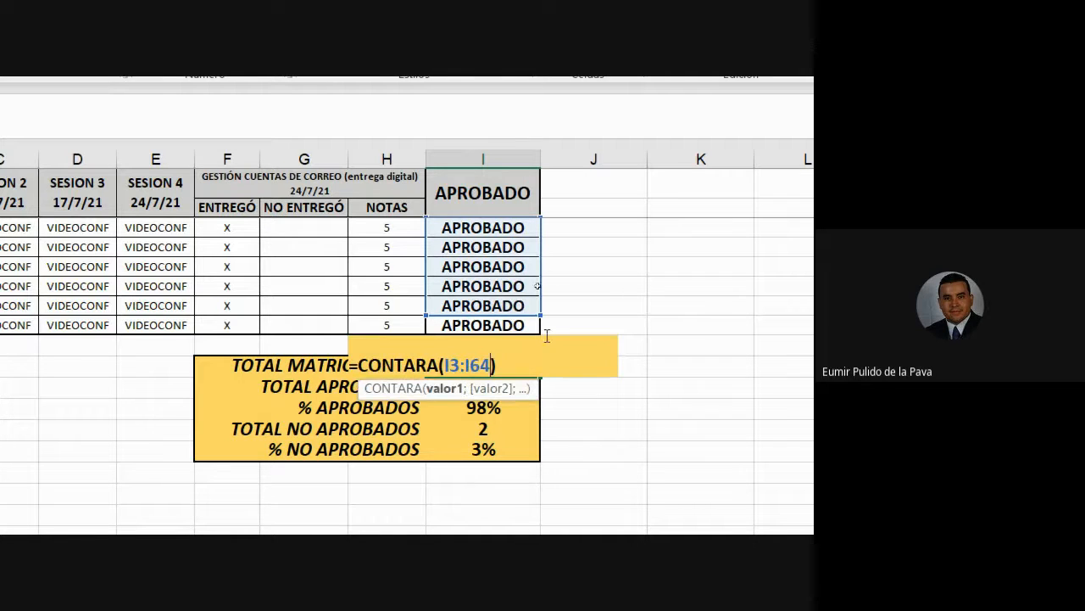
left_click_drag(540, 314, 540, 334)
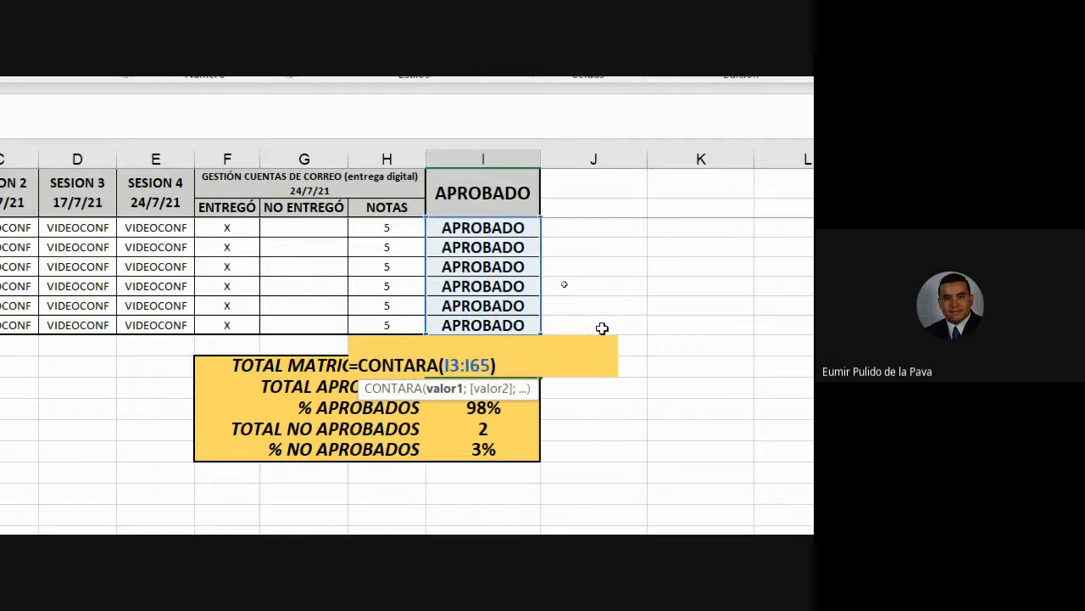
key("Return")
left_click(480, 364)
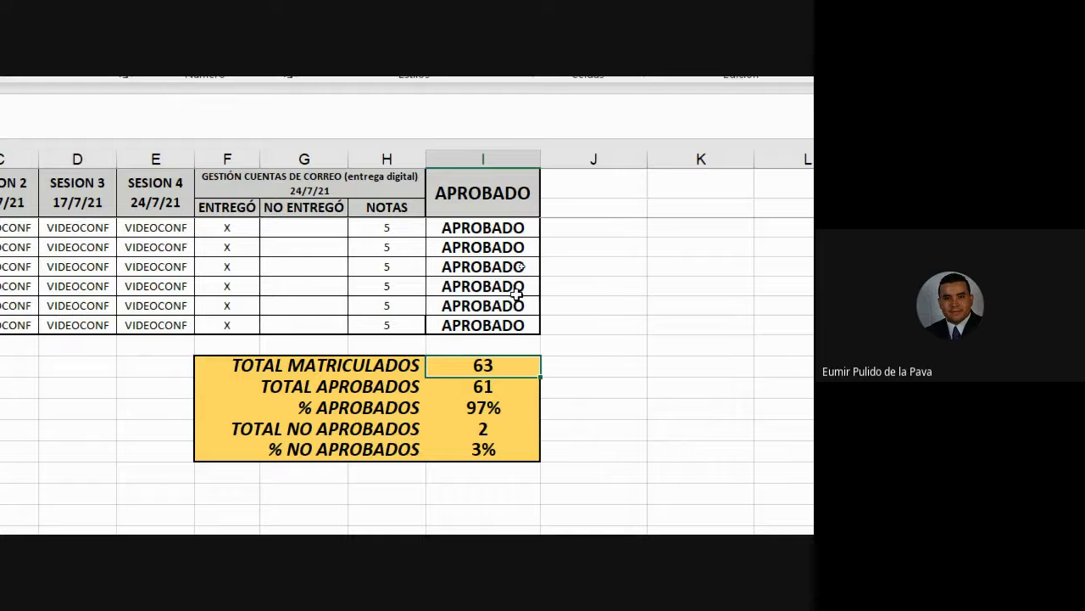
scroll(684, 509, "down", 3)
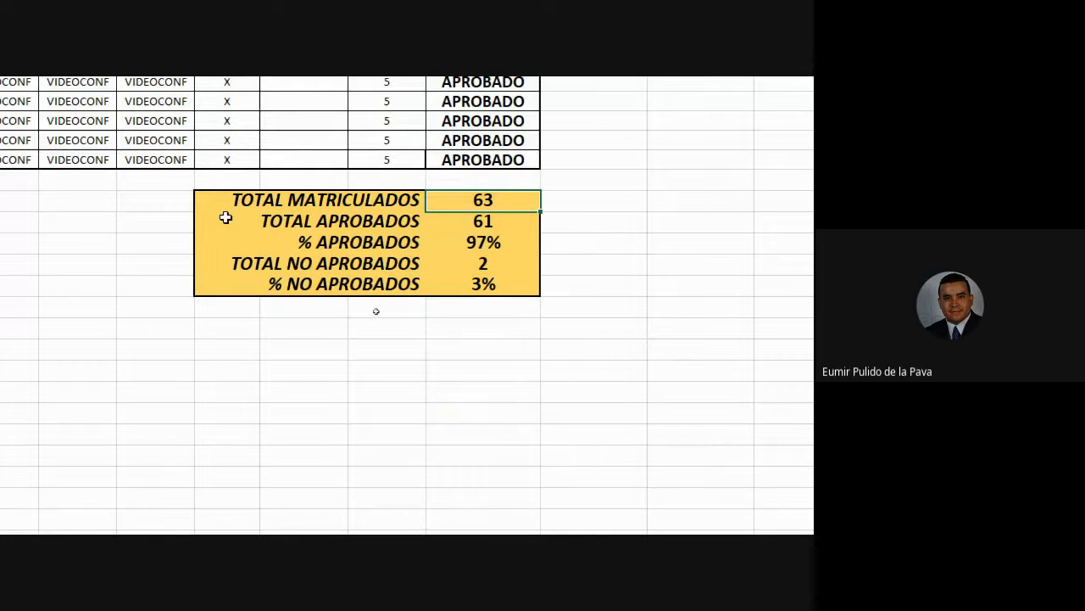
key("Left")
key("Left")
key("Left")
key("Left")
key("Left")
key("Left")
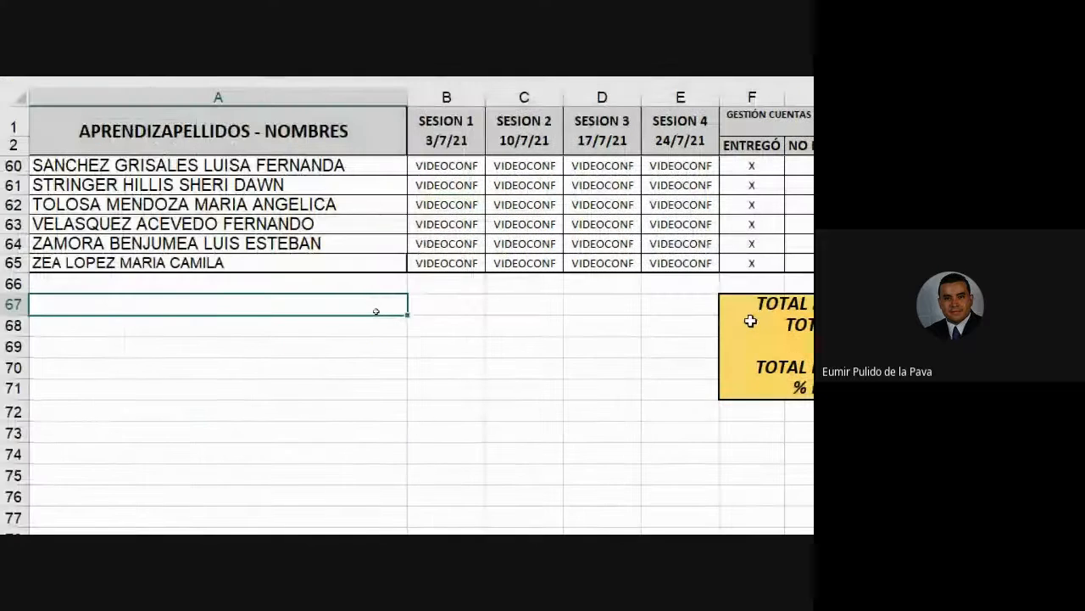
key("Right")
key("Right")
key("Right")
key("Left")
key("Left")
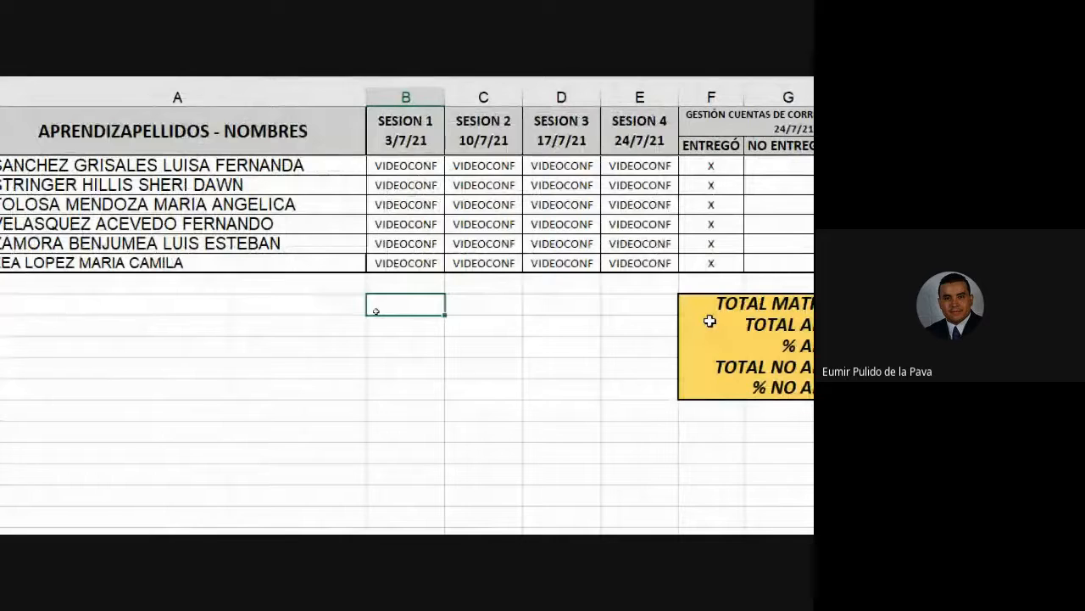
type("=CONTAR")
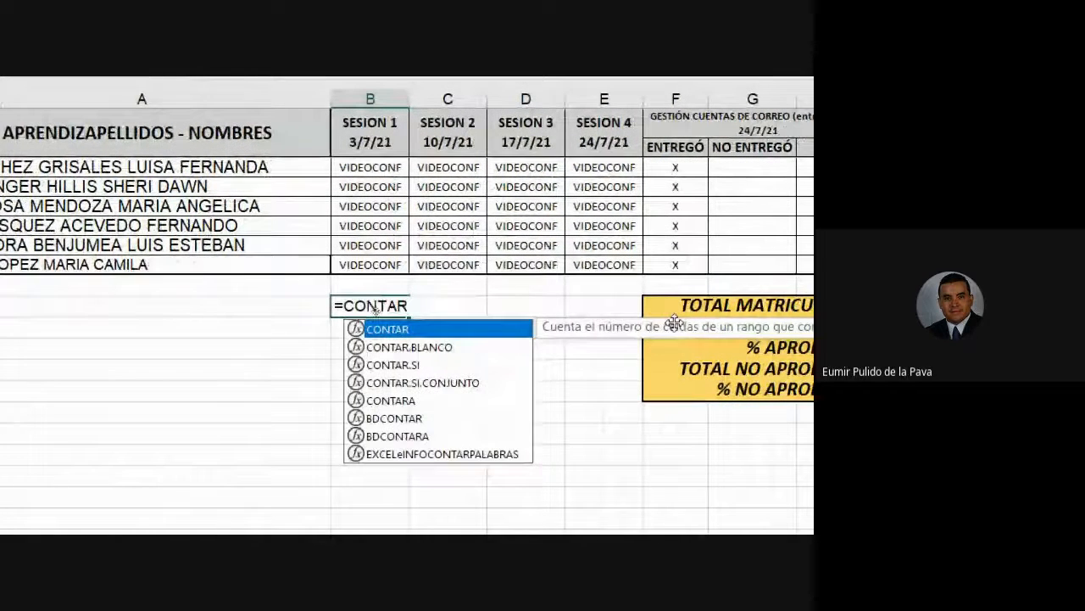
key("Down")
key("Tab")
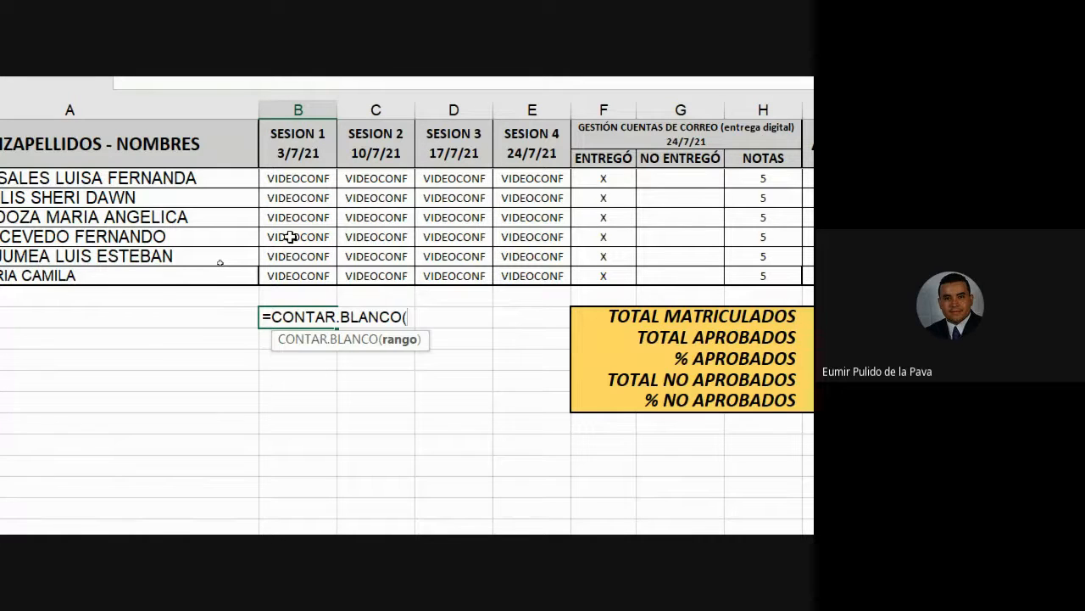
key("Escape")
- Close FINALIZADA FICHA 2363819 AC.xlsx without saving its changes
scroll(750, 450, "right", 1)
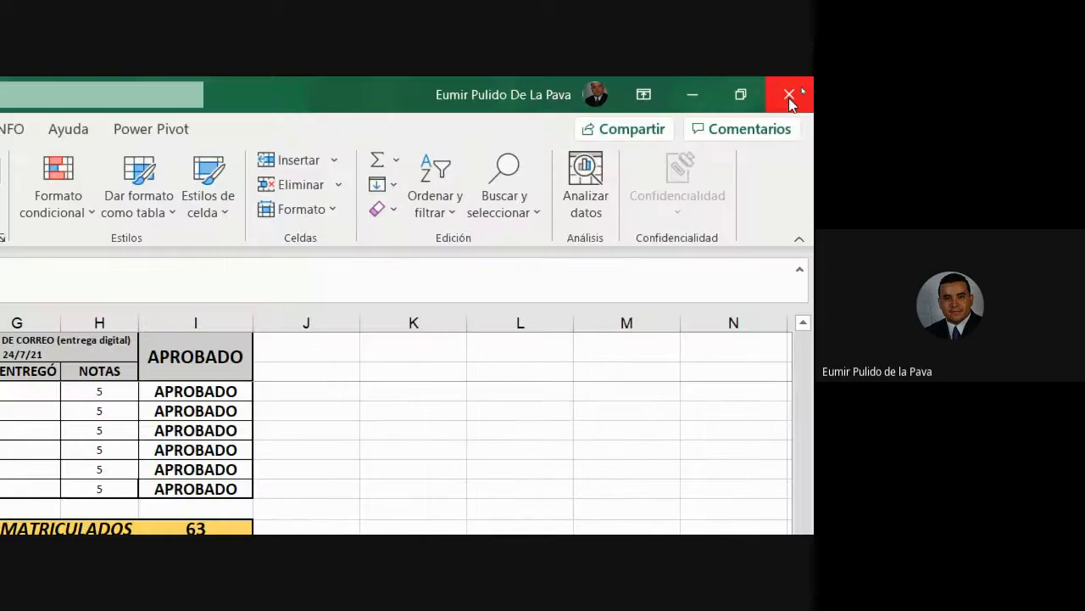
left_click(790, 92)
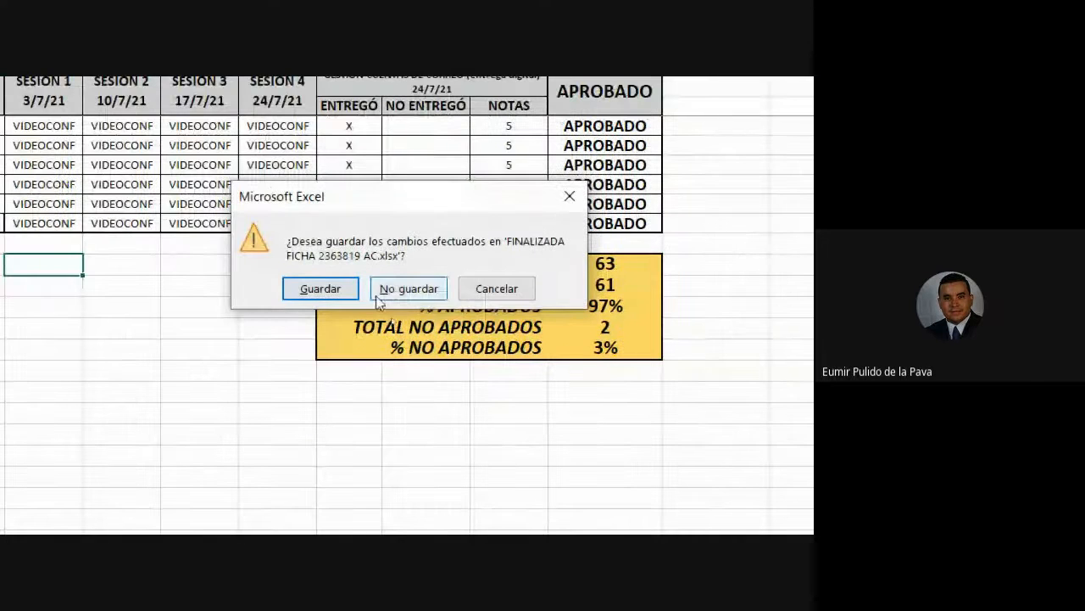
left_click(379, 292)
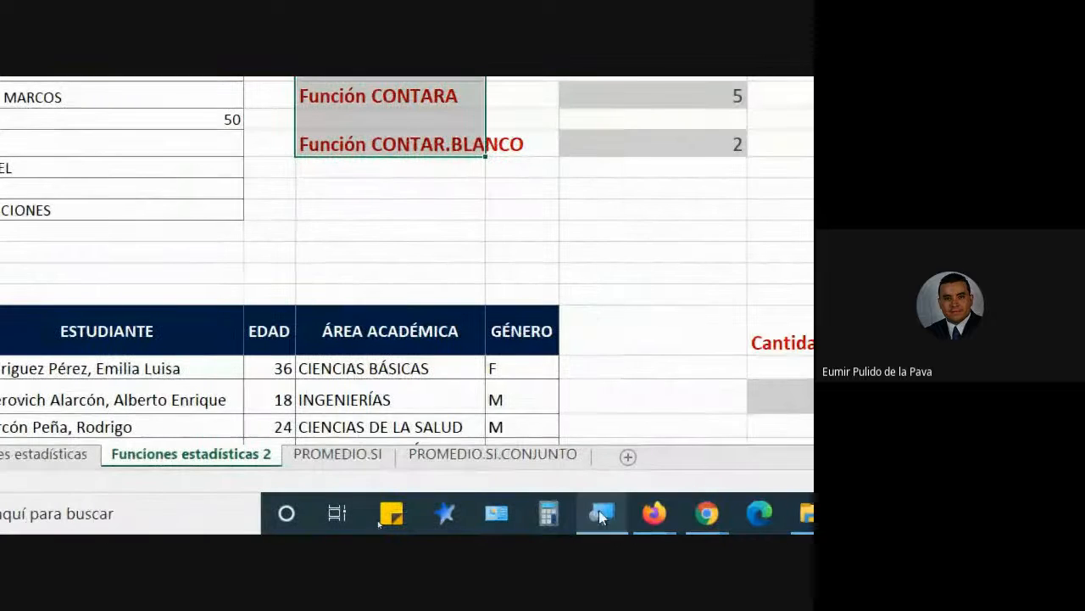
- Return the screen magnifier to 100% and switch to Chrome to read the Google Meet chat messages
left_click(599, 510)
left_click(484, 434)
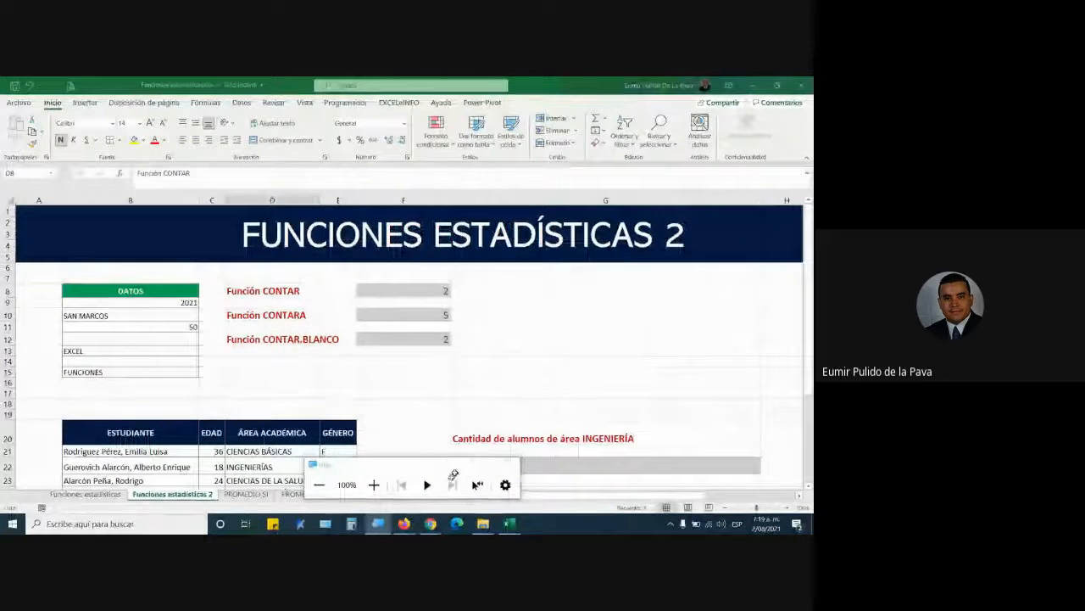
left_click(431, 523)
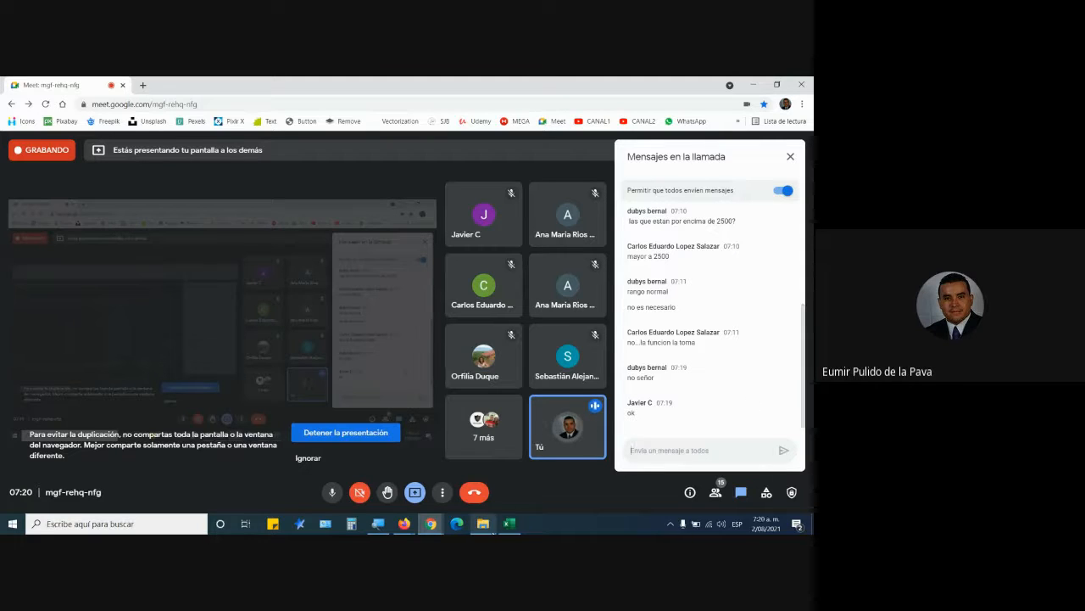
- Switch to Excel and examine the student table in B20:E32 alongside the question about how many students belong to INGENIERÍA
left_click(508, 523)
scroll(484, 363, "down", 5)
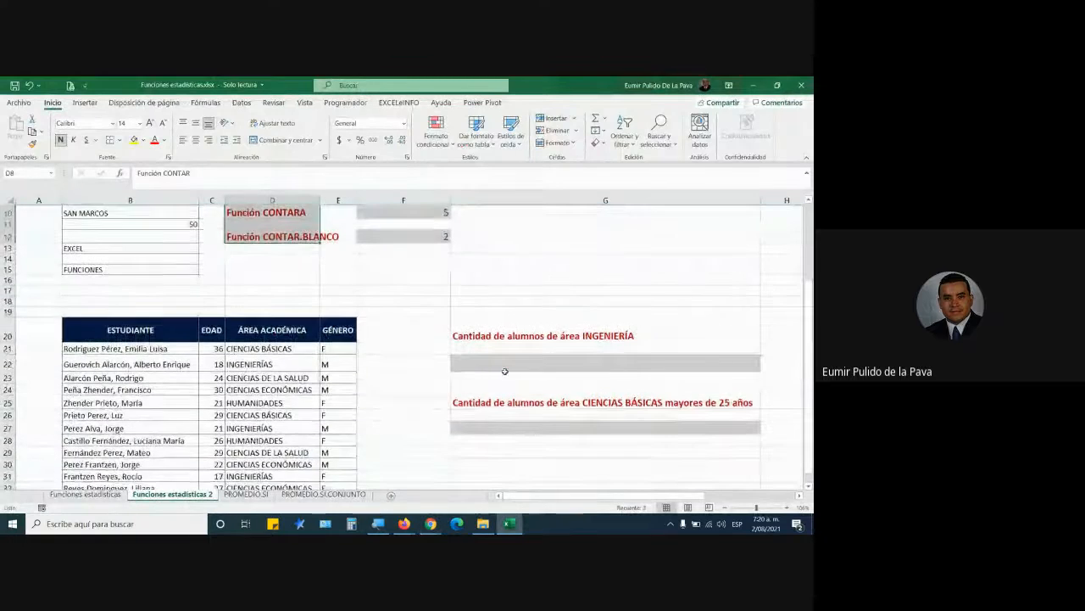
left_click(529, 292)
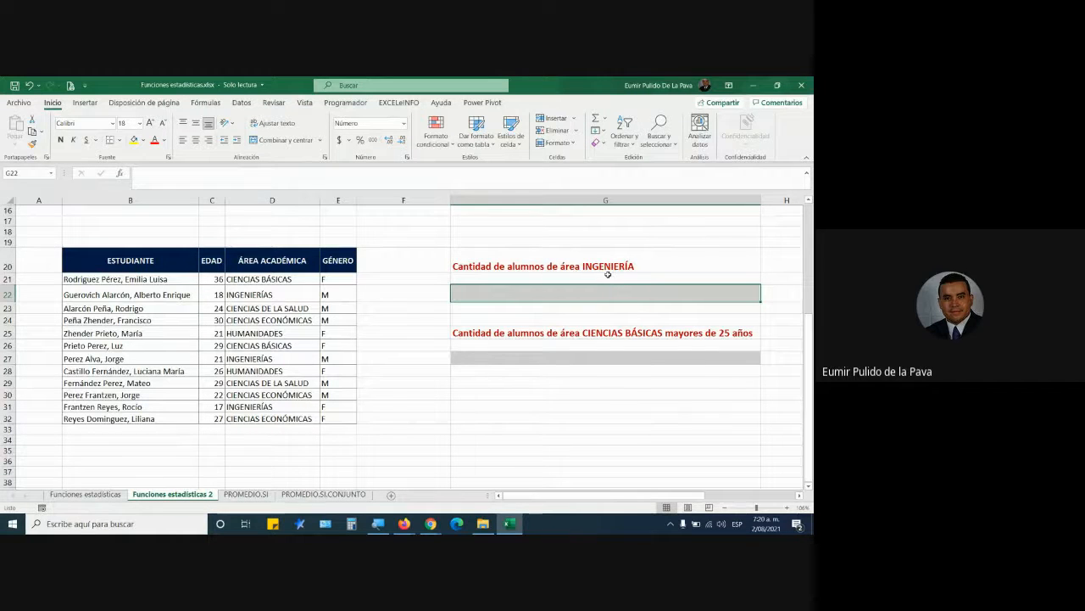
left_click_drag(132, 260, 346, 427)
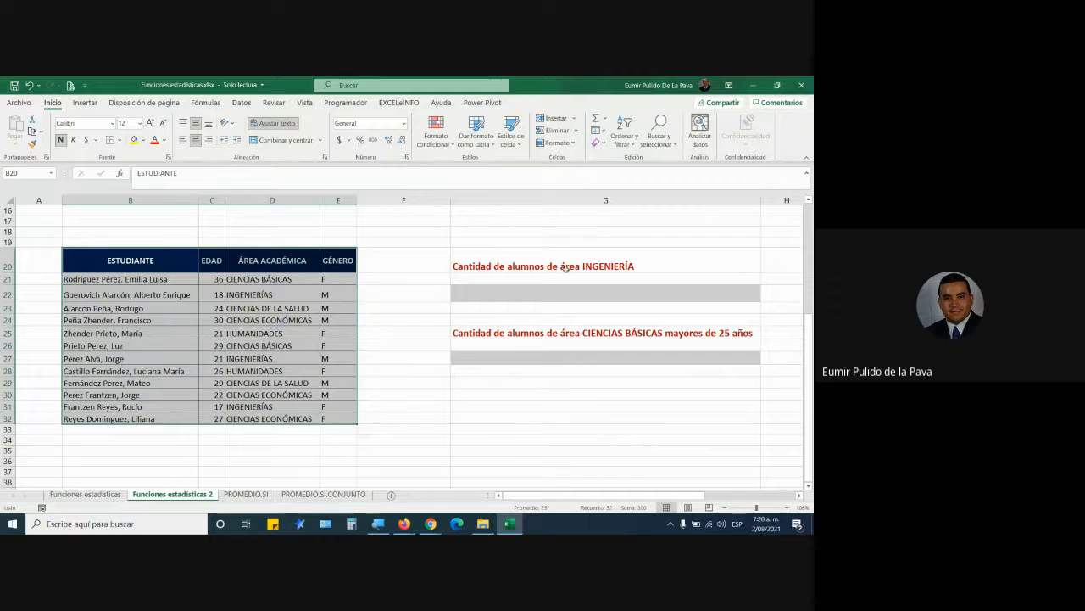
left_click(532, 292)
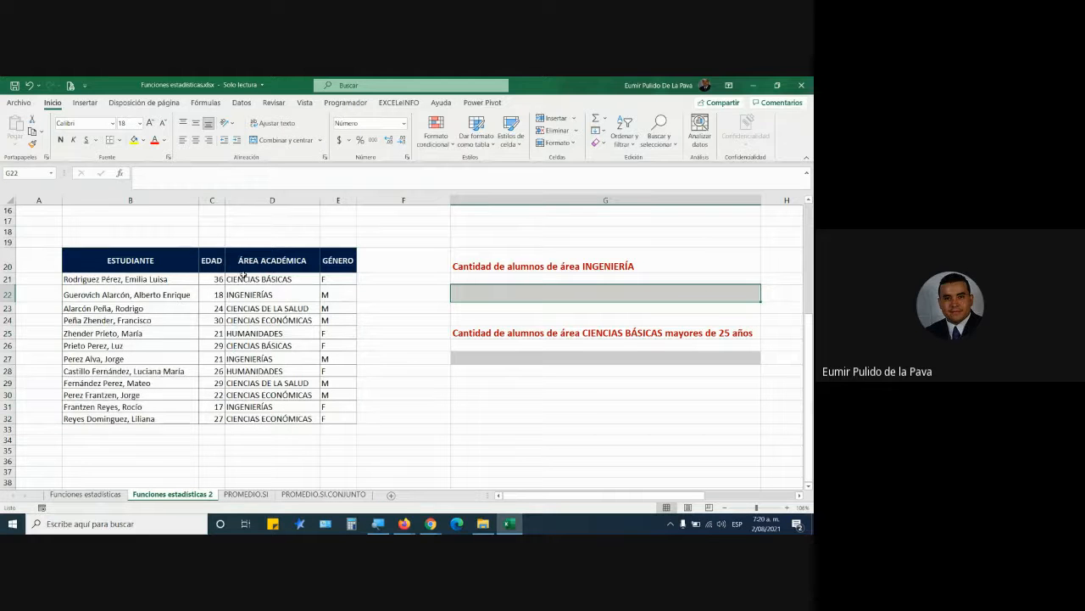
left_click_drag(174, 280, 235, 276)
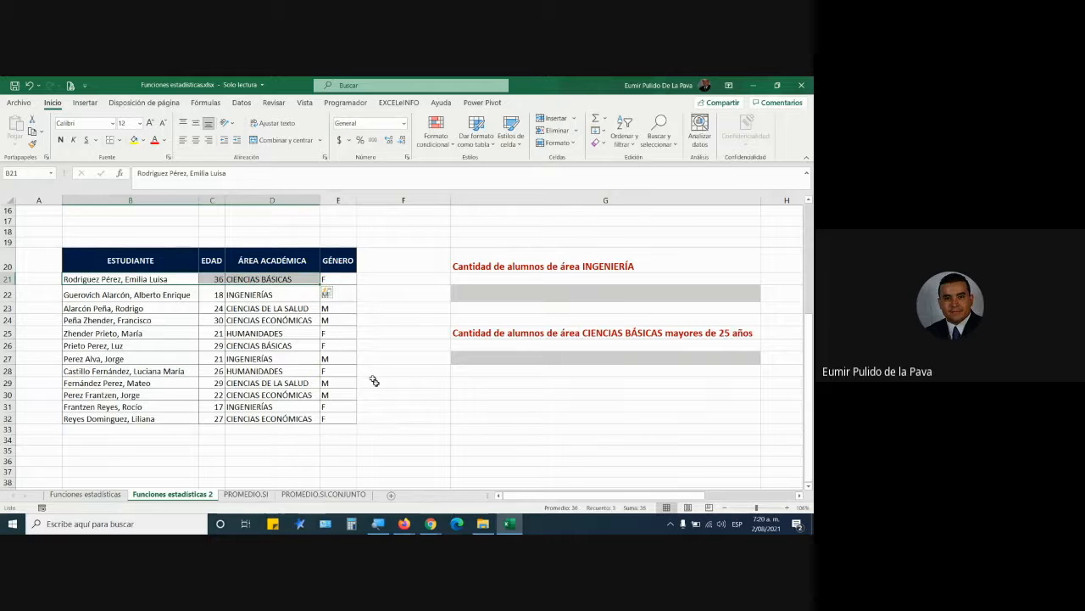
- Fill the three INGENIERÍAS cells D22, D27 and D31 in the ÁREA ACADÉMICA column with yellow
left_click(268, 293)
left_click(134, 140)
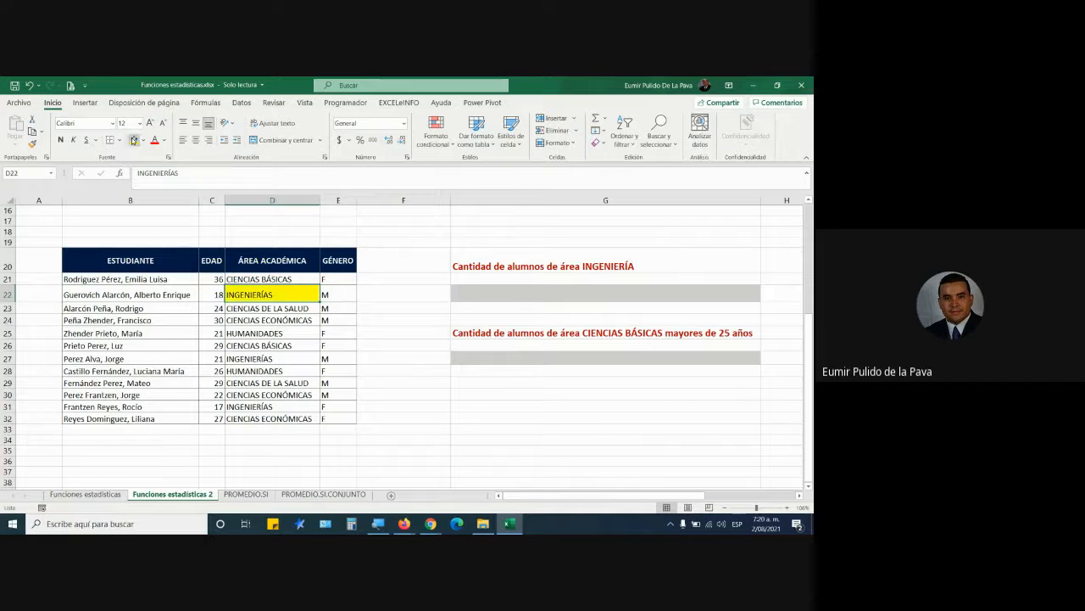
left_click(269, 361)
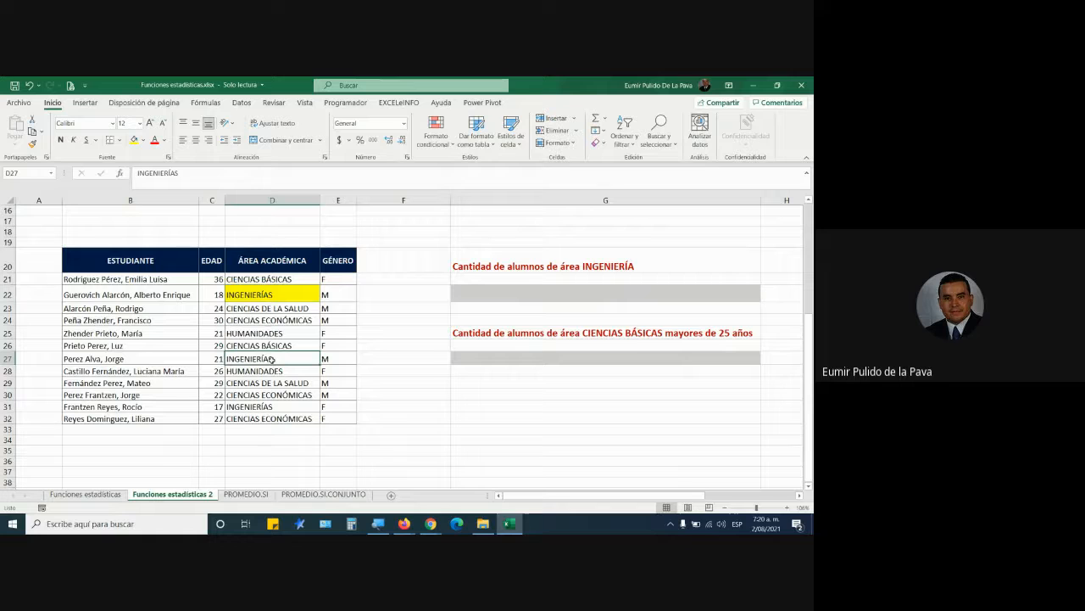
left_click(134, 140)
left_click(288, 404)
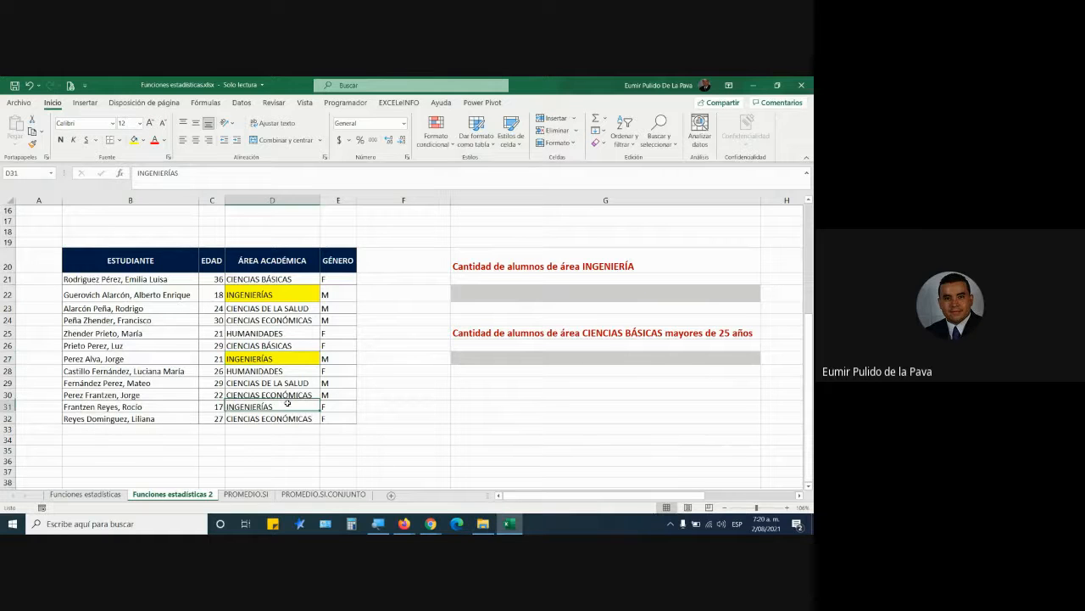
left_click(134, 140)
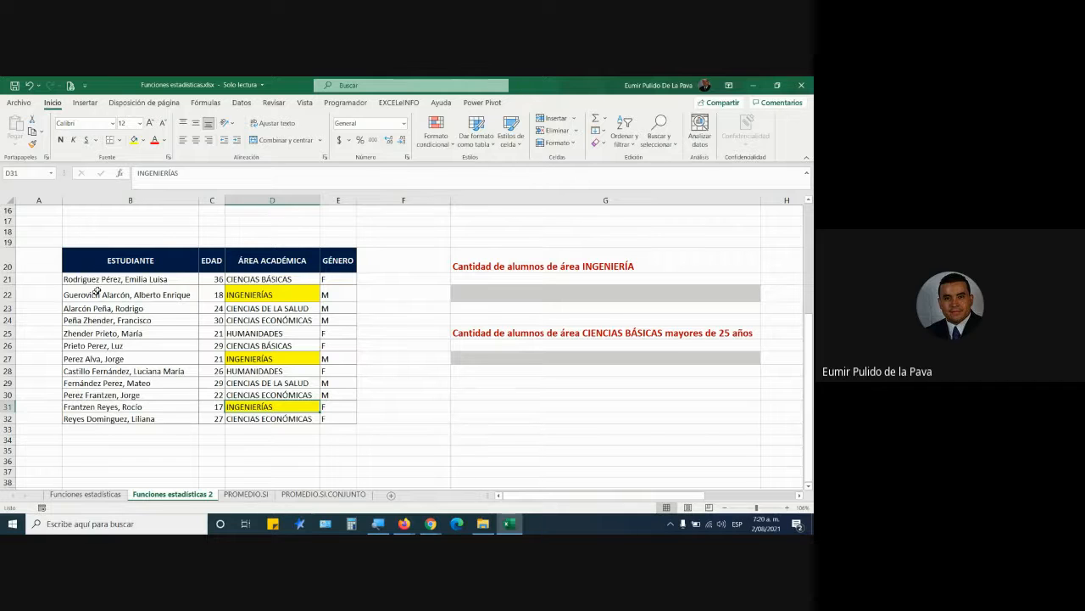
- Select the student table B20:E32, switch to Google Meet in Chrome to admit the waiting participant, and return to Excel
left_click_drag(124, 262, 331, 413)
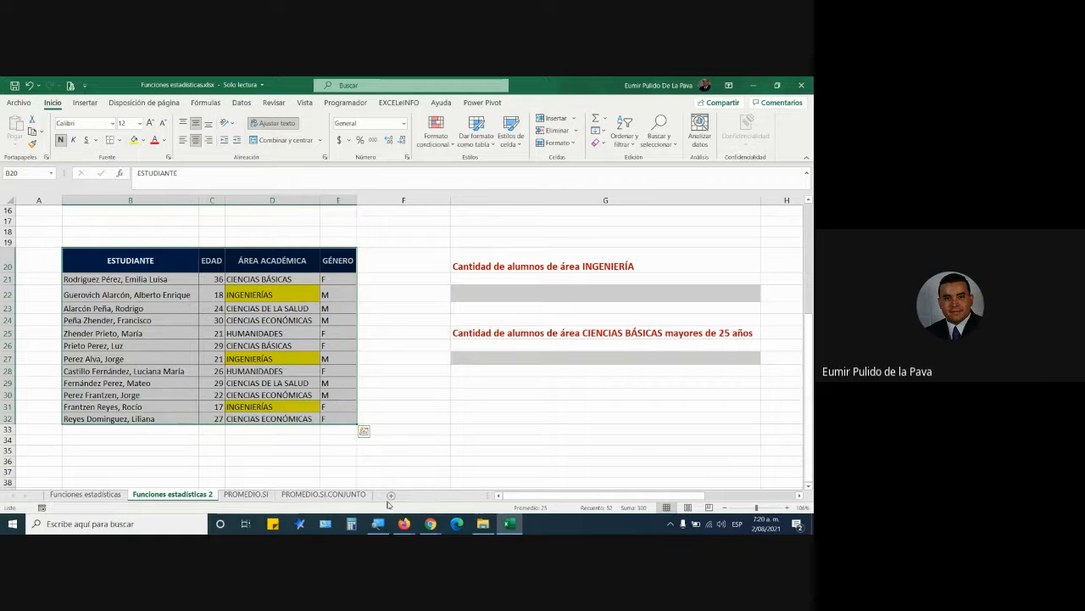
left_click(431, 523)
left_click(373, 472)
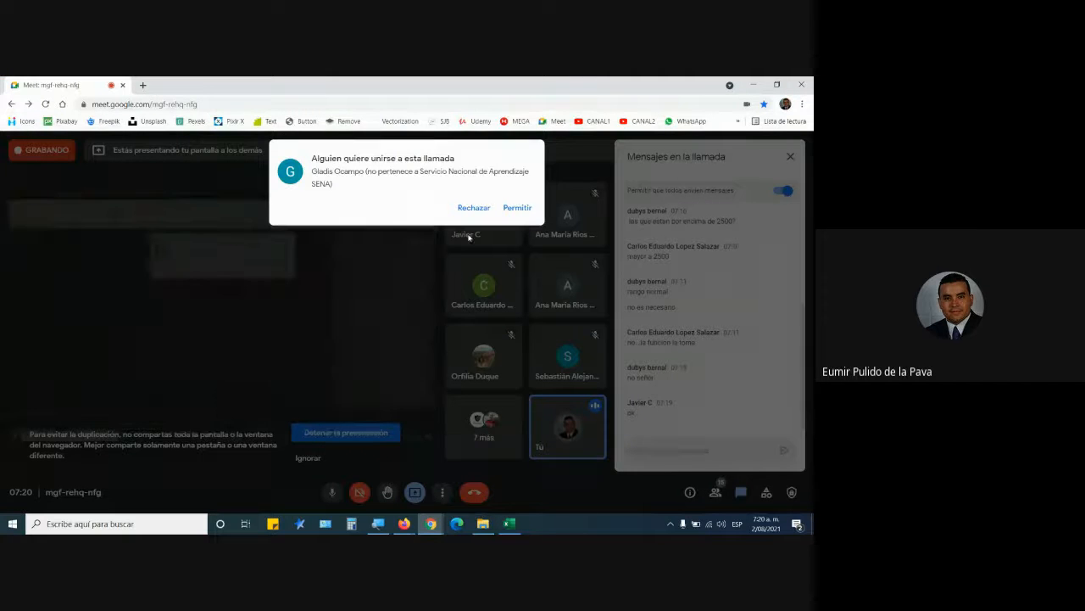
left_click(516, 208)
key("alt+Tab")
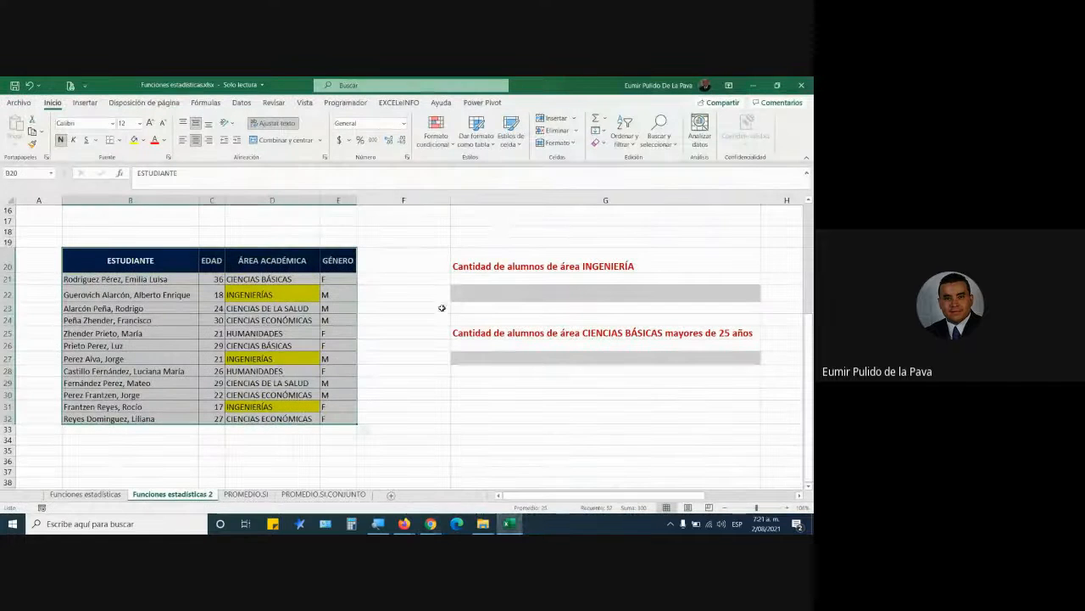
- Begin a CONTAR.SI formula in G22, under the INGENIERÍA student count heading
left_click(503, 296)
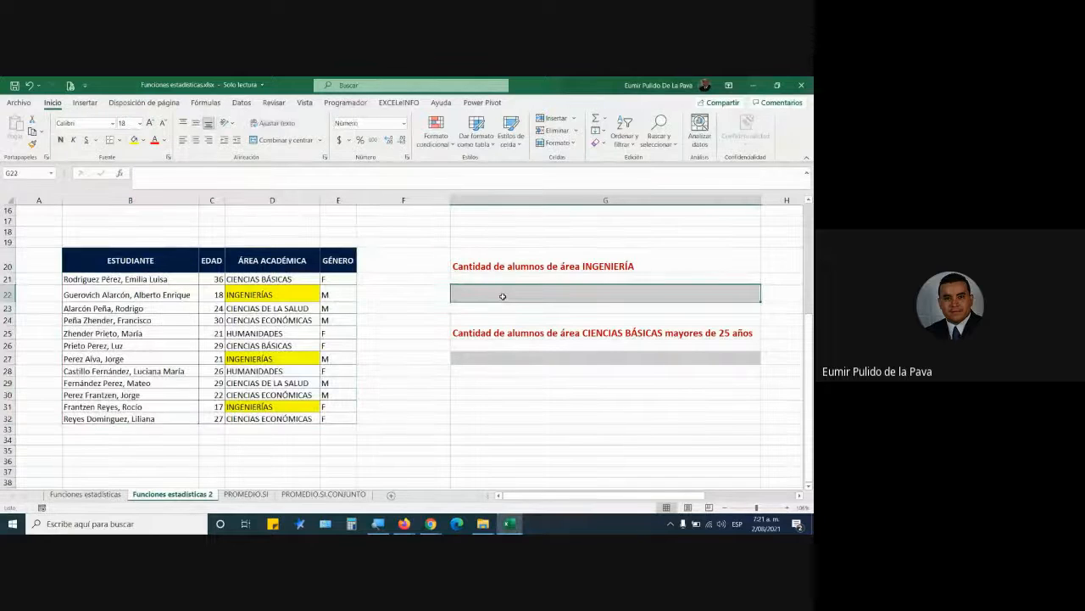
type("=")
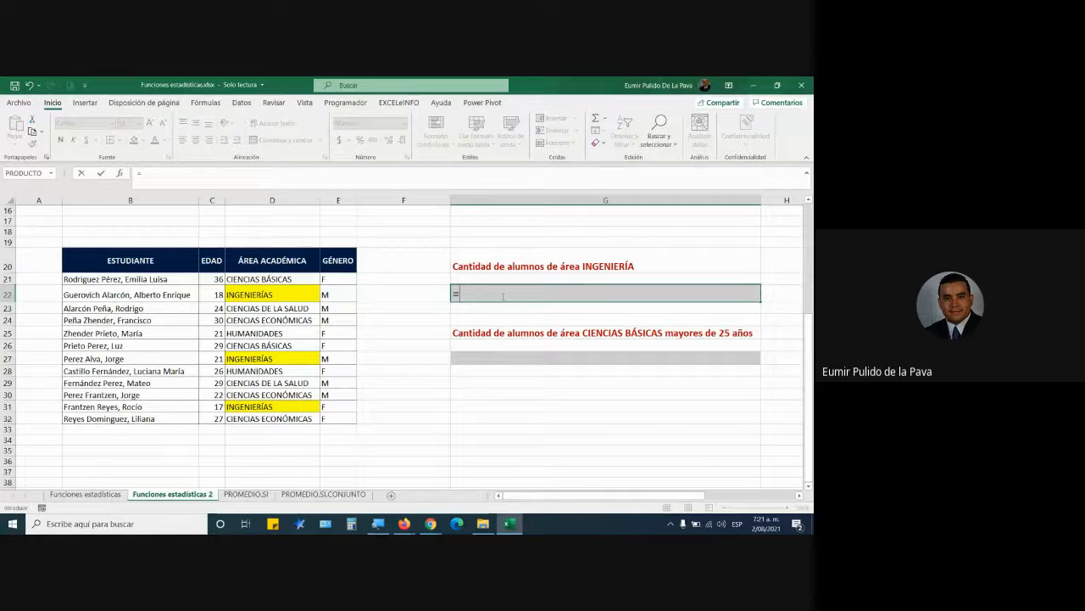
type("CONTAR")
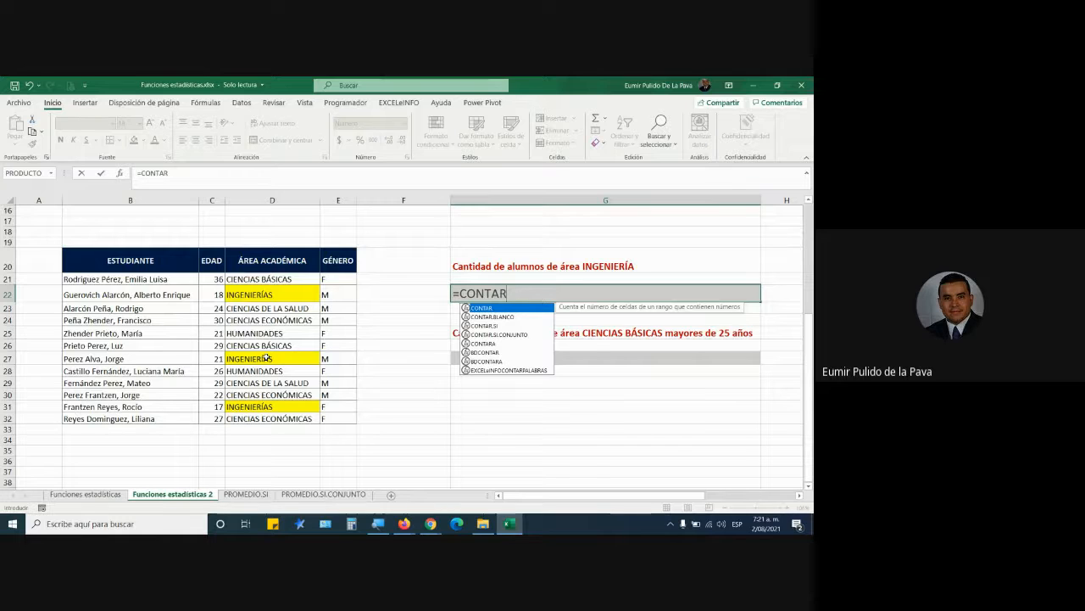
double_click(484, 326)
key("BackSpace")
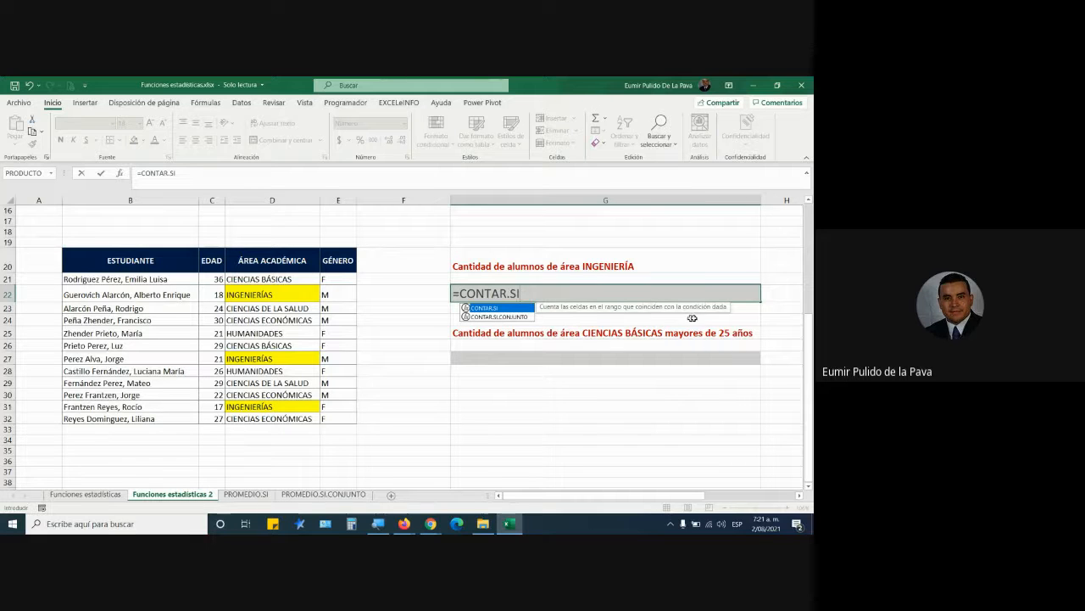
type("(")
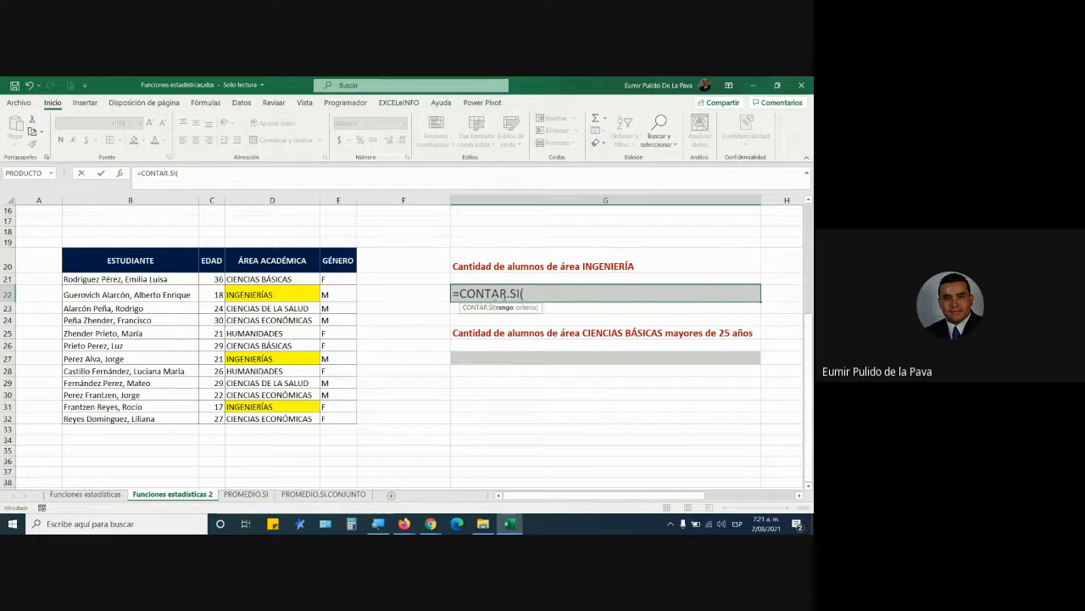
- Enlarge the view with the screen magnifier and set D21:D32 as the range of the CONTAR.SI formula
left_click(378, 523)
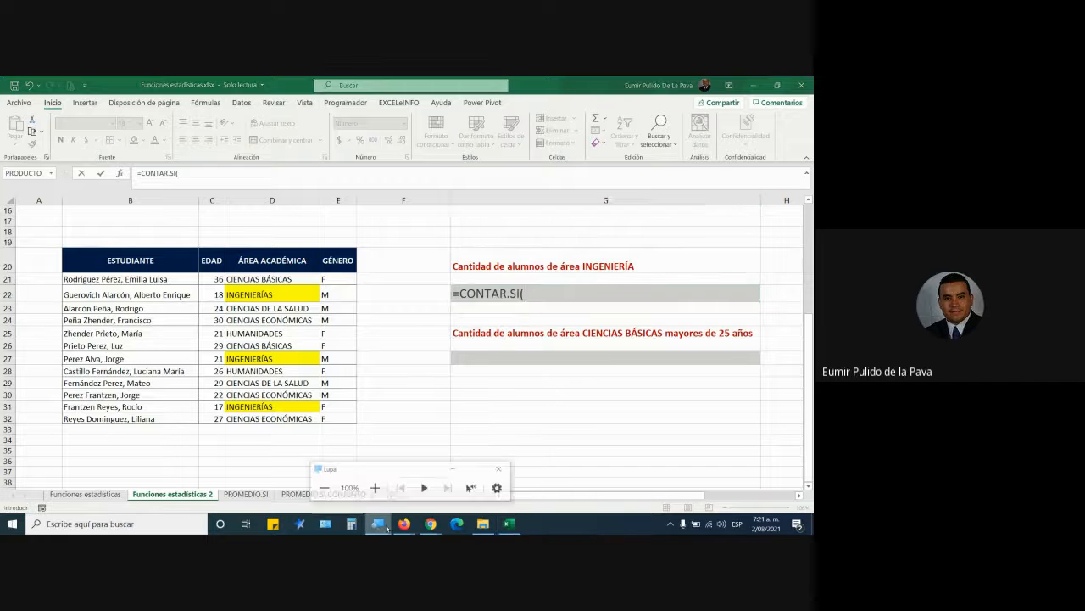
left_click(376, 485)
left_click(374, 490)
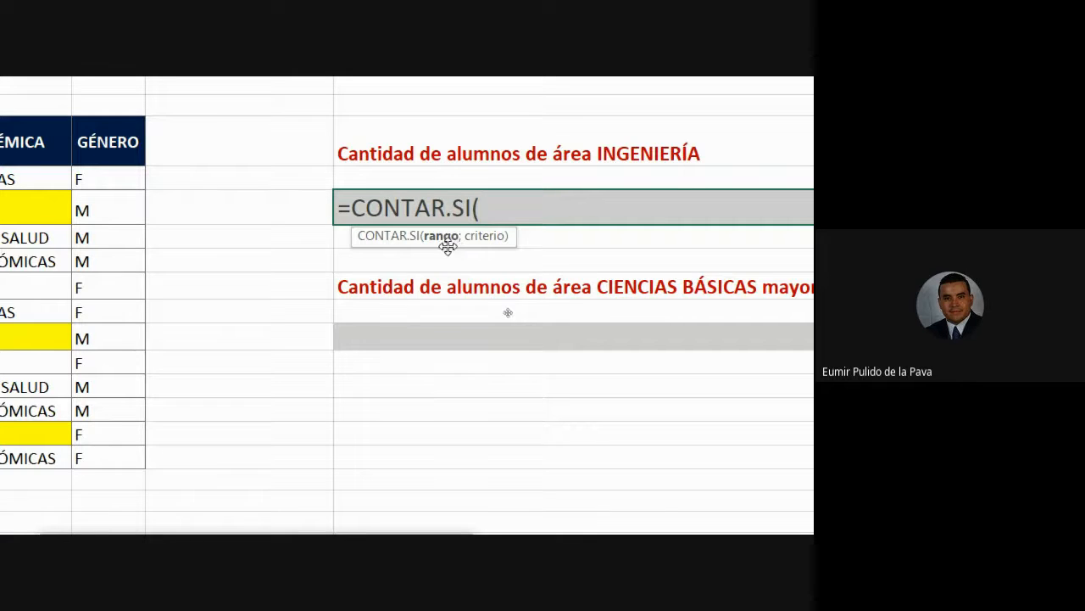
scroll(448, 246, "left", 5)
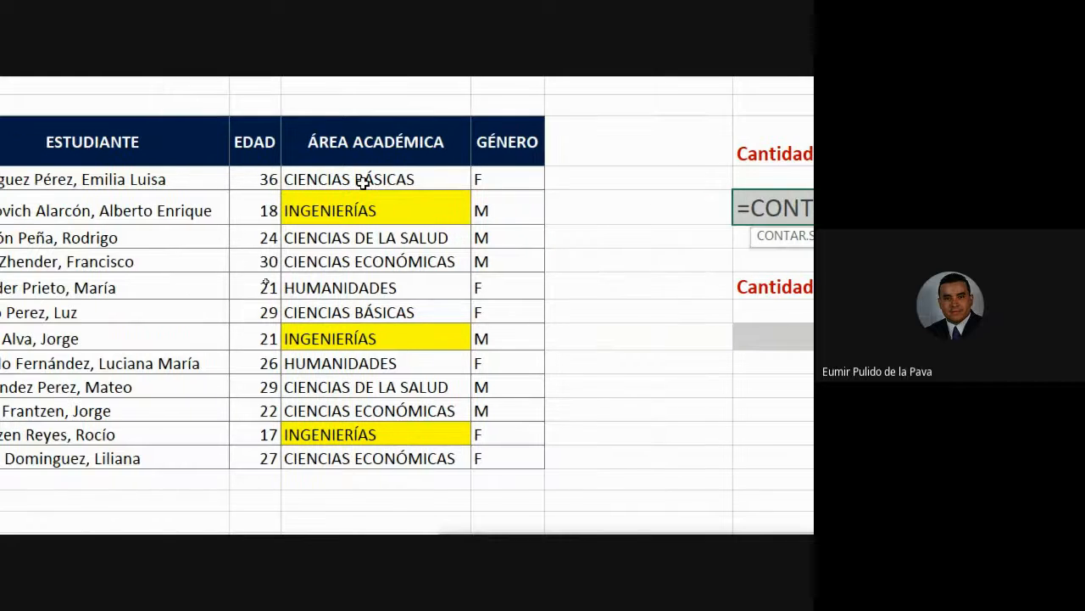
left_click_drag(362, 182, 362, 462)
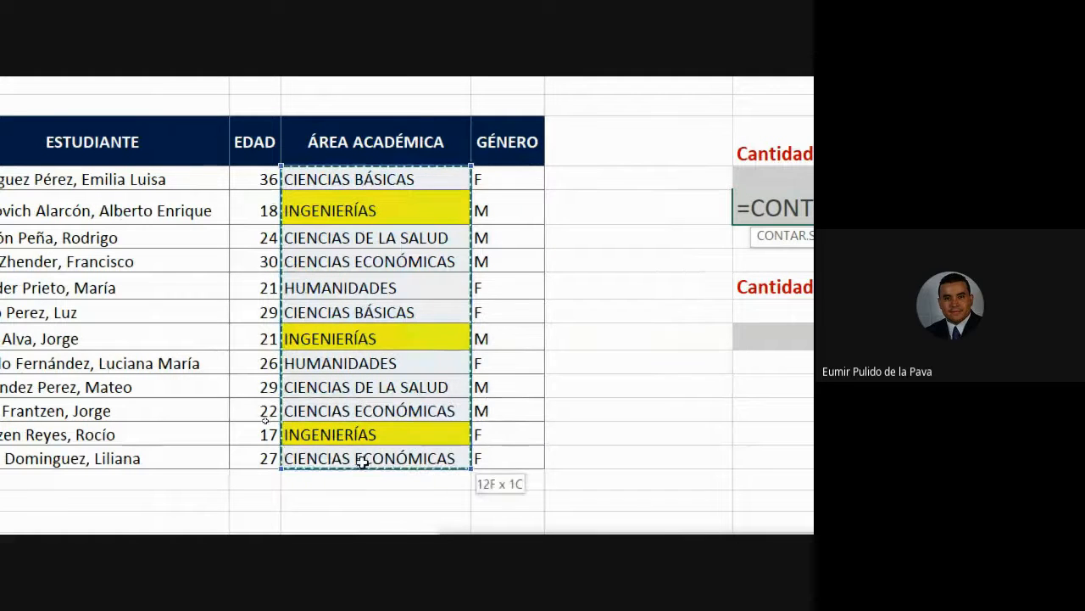
scroll(780, 438, "right", 5)
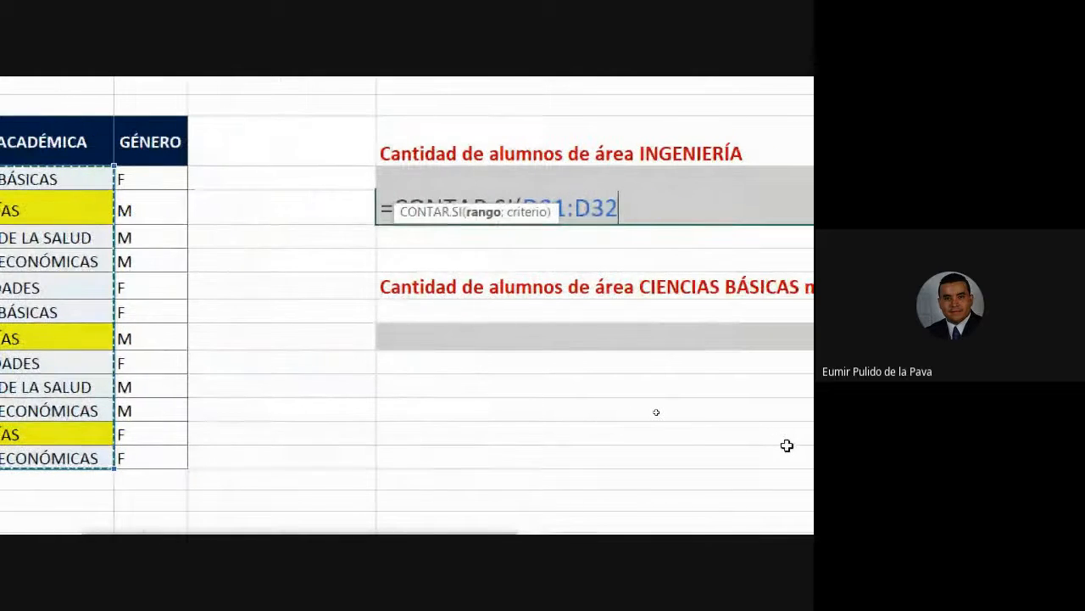
type(";")
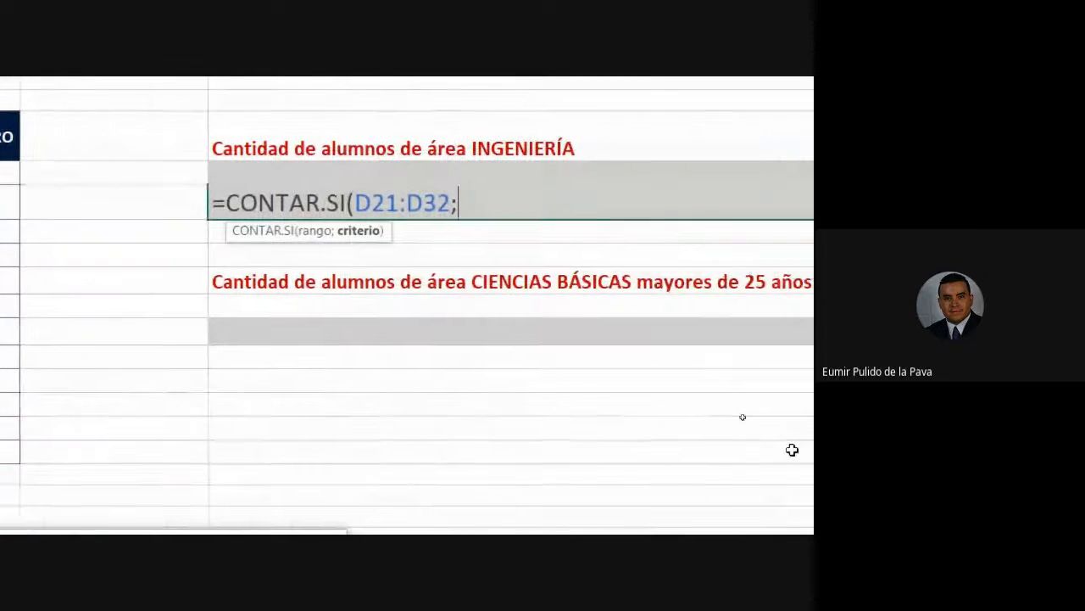
- Complete the CONTAR.SI formula in G22 with the wildcard criterion "INGENIER?AS"
type("\"IN")
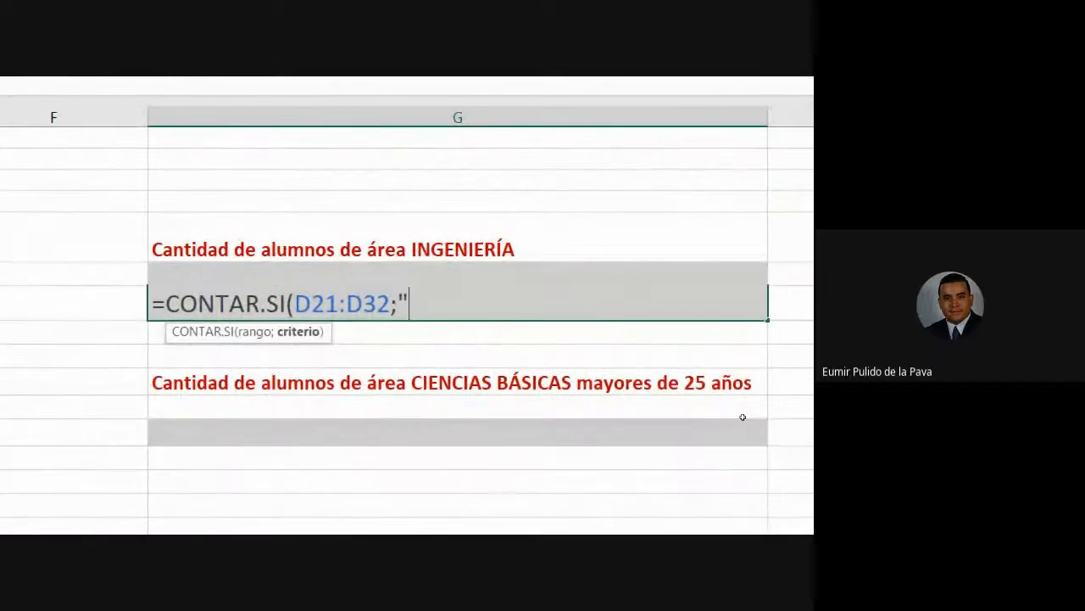
type("GENIER")
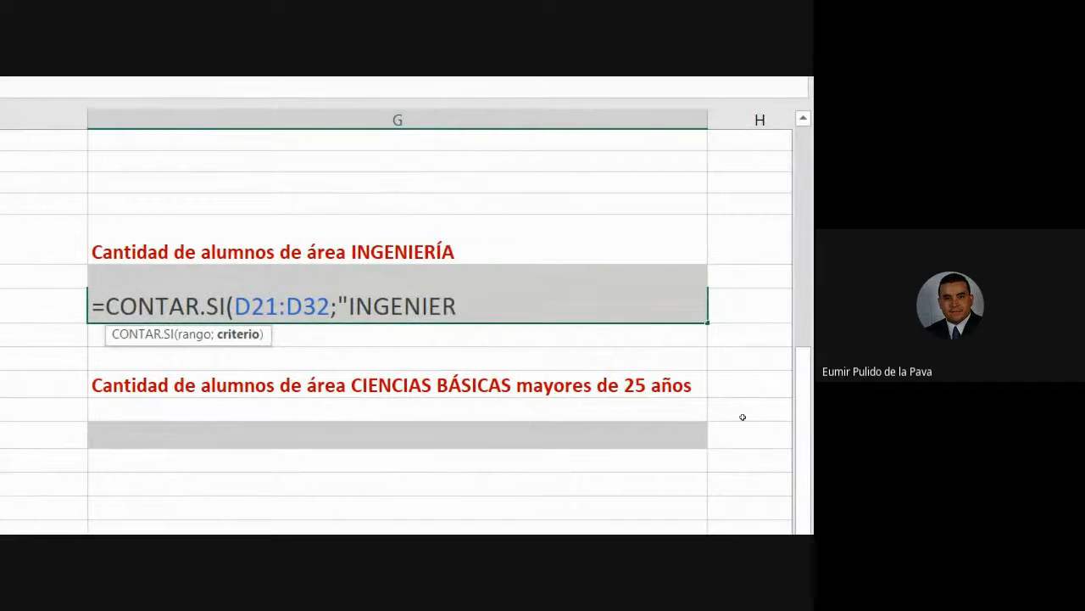
type("?AS\")")
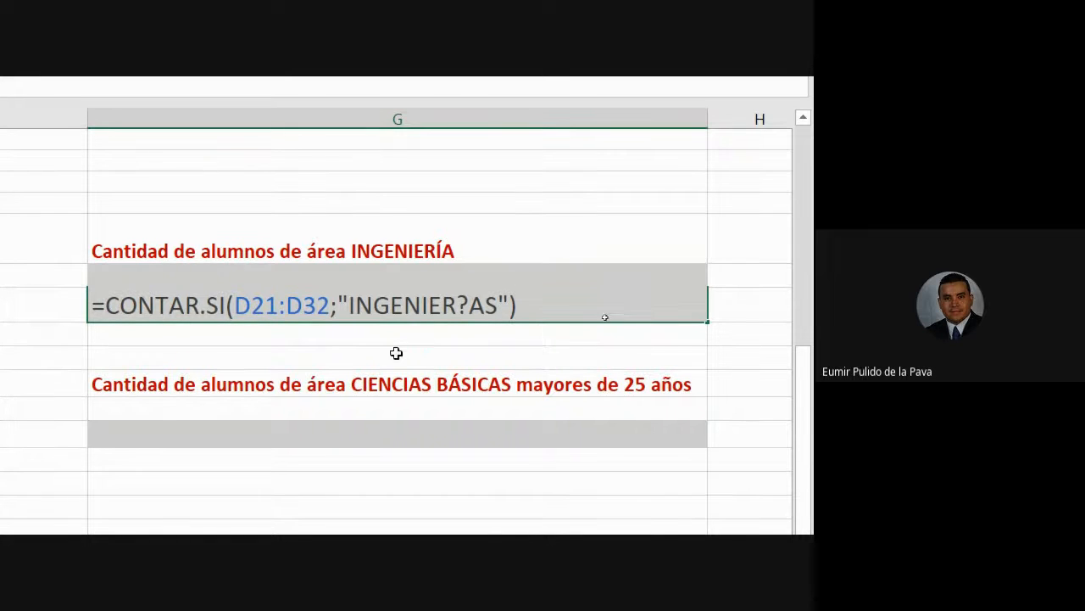
left_click(459, 305)
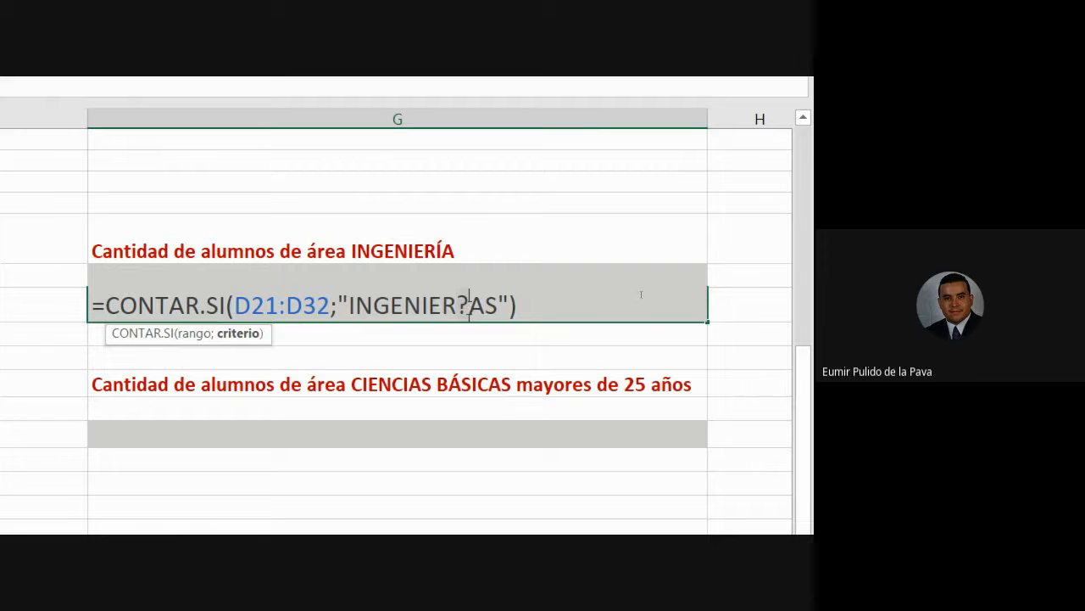
scroll(44, 354, "left", 4)
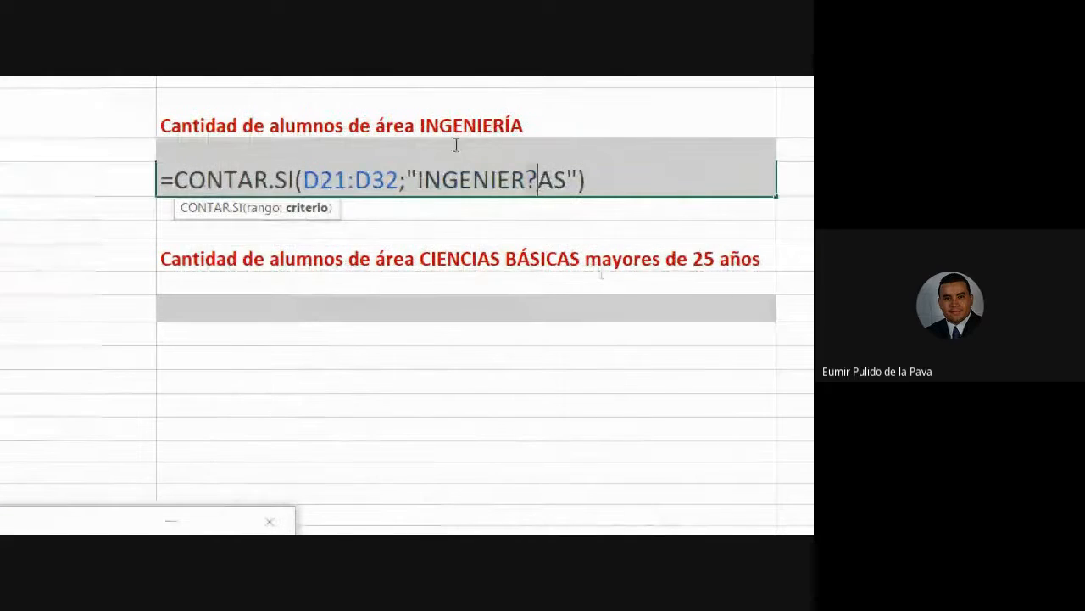
- Try the G22 formula with the criterion shortened to the singular "INGENIER?A"
left_click(568, 188)
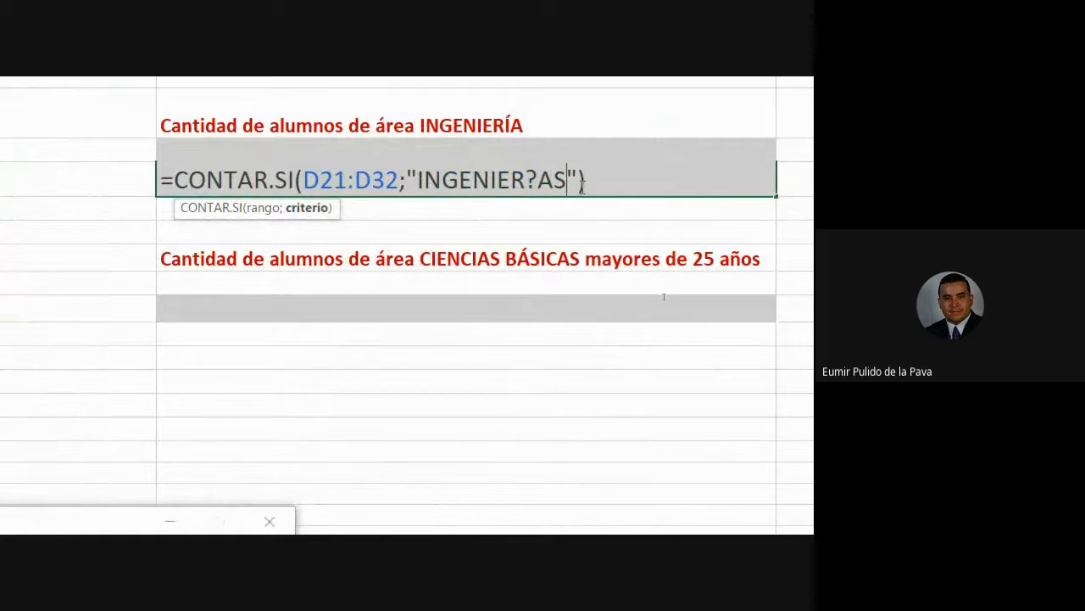
key("BackSpace")
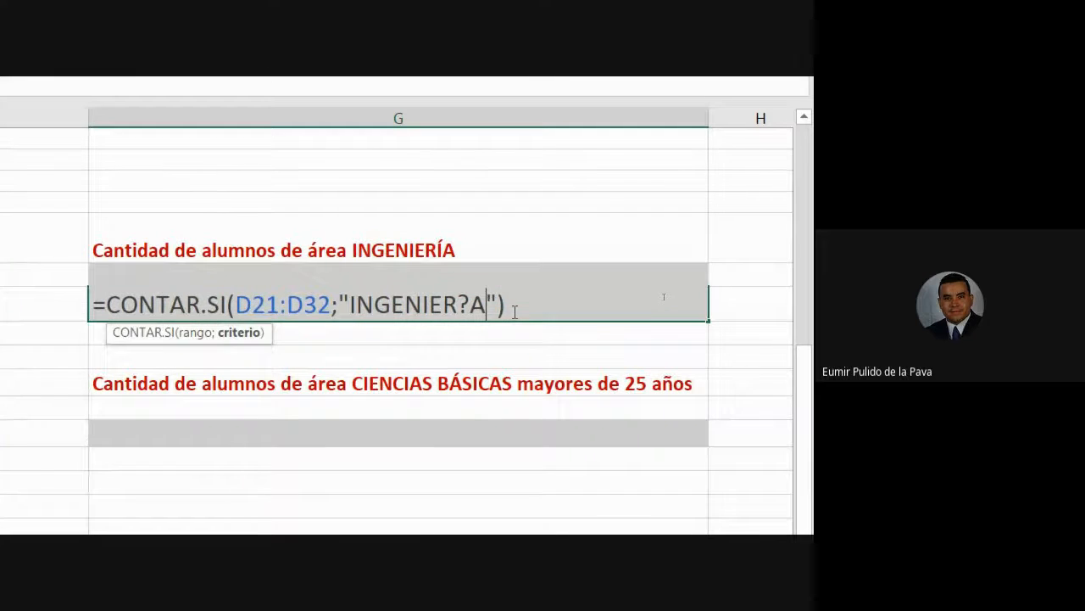
key("Return")
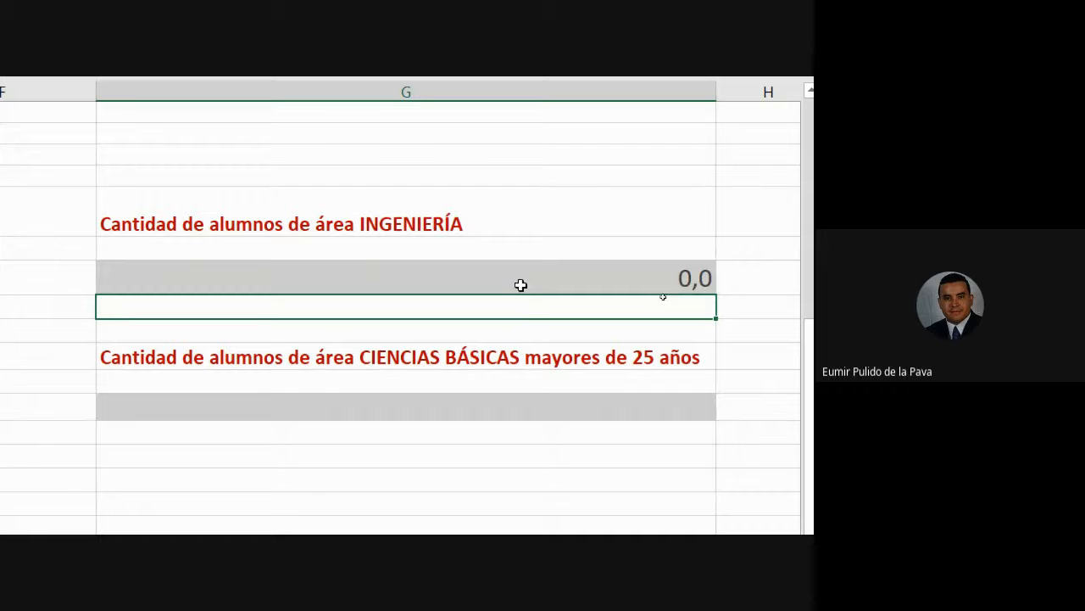
- Show G22 without decimals and correct its CONTAR.SI criterion to "INGENIER?AS"
left_click(440, 275)
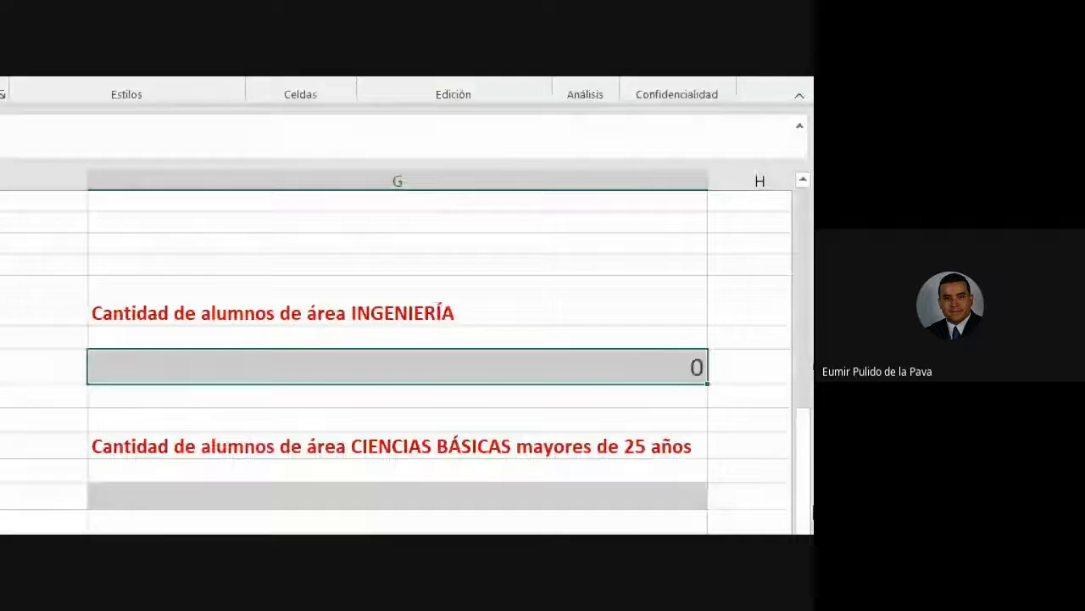
double_click(508, 339)
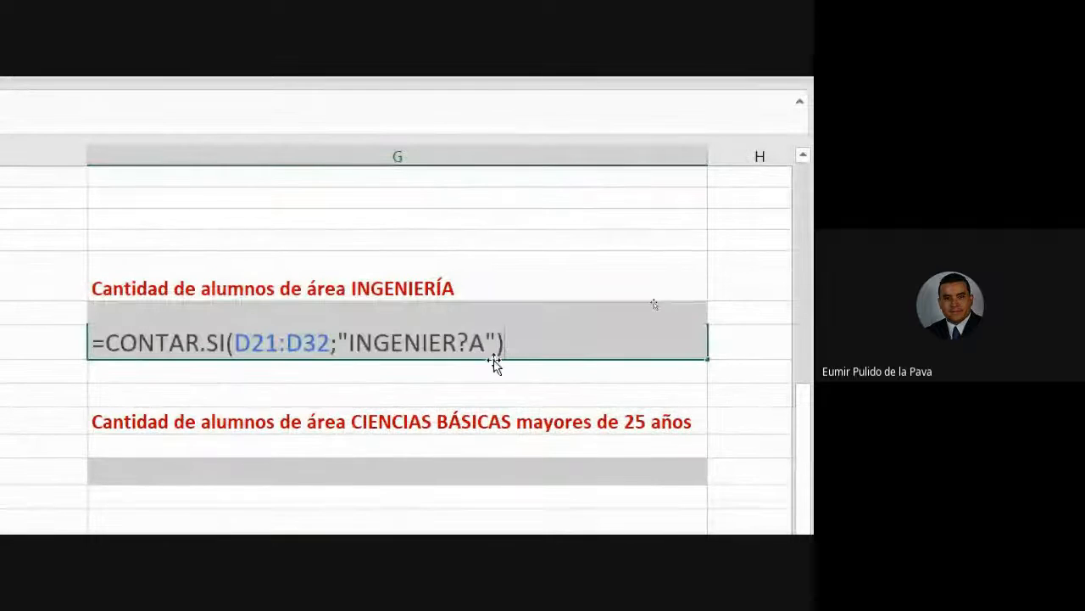
type("S")
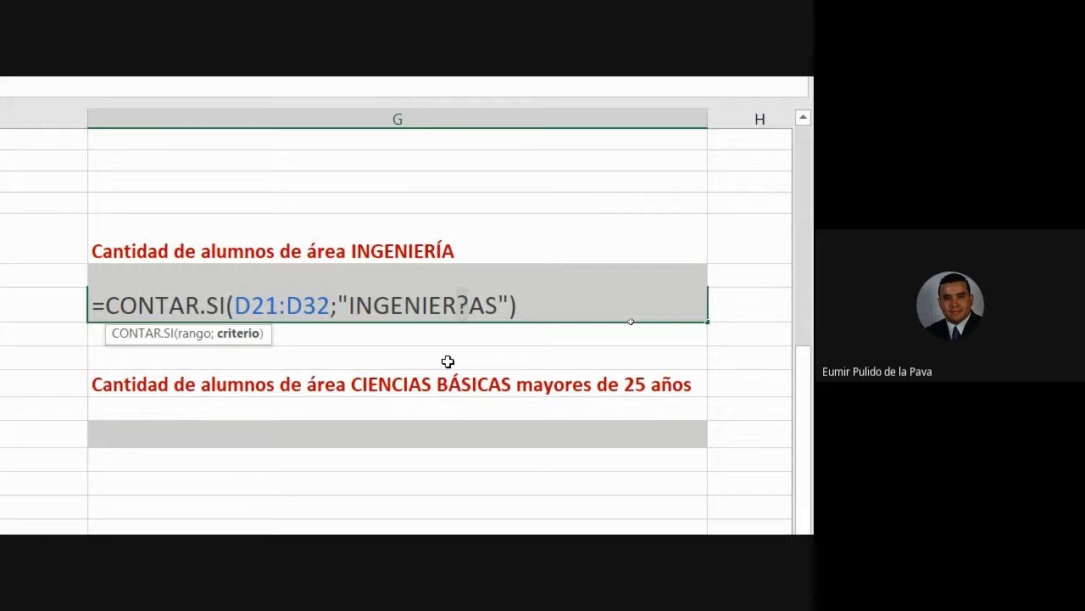
key("Return")
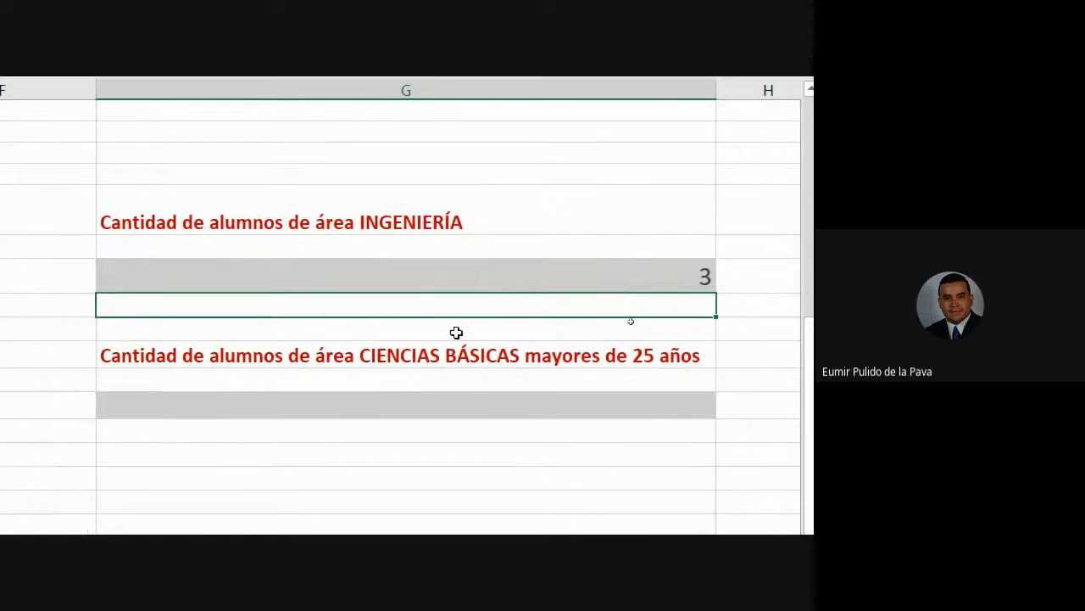
- Review the CONTAR.SI formula in G22 and the students' ages in C21:C32
double_click(338, 279)
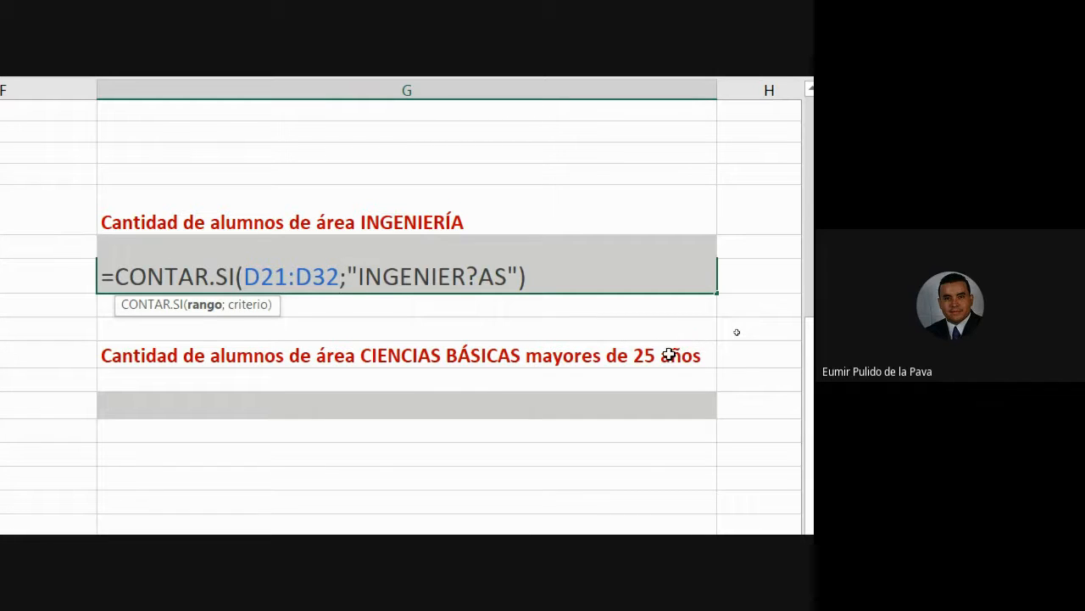
key("Return")
key("Down")
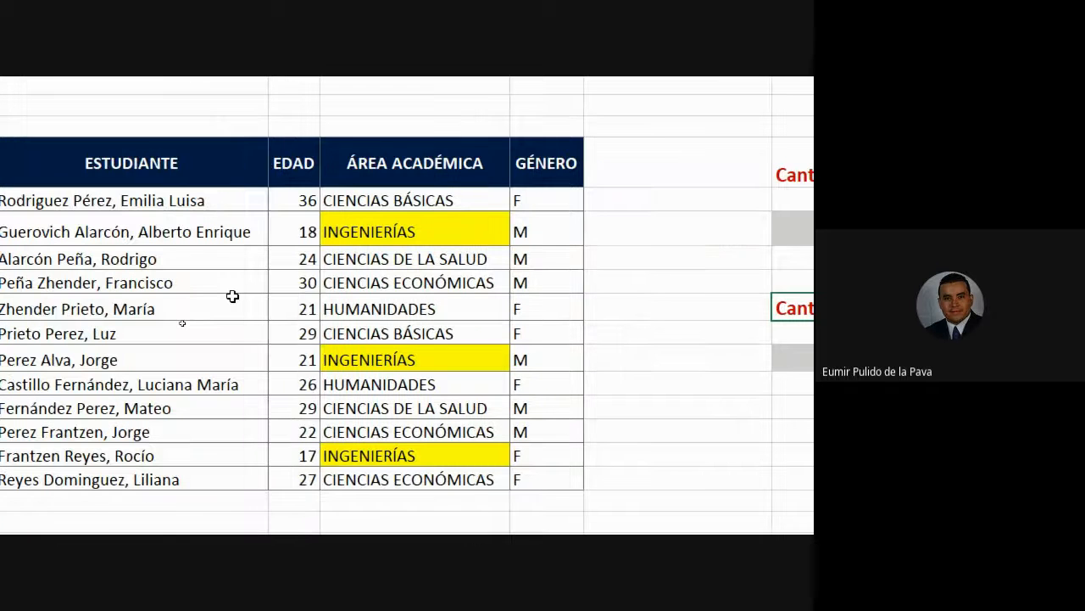
left_click_drag(295, 200, 297, 469)
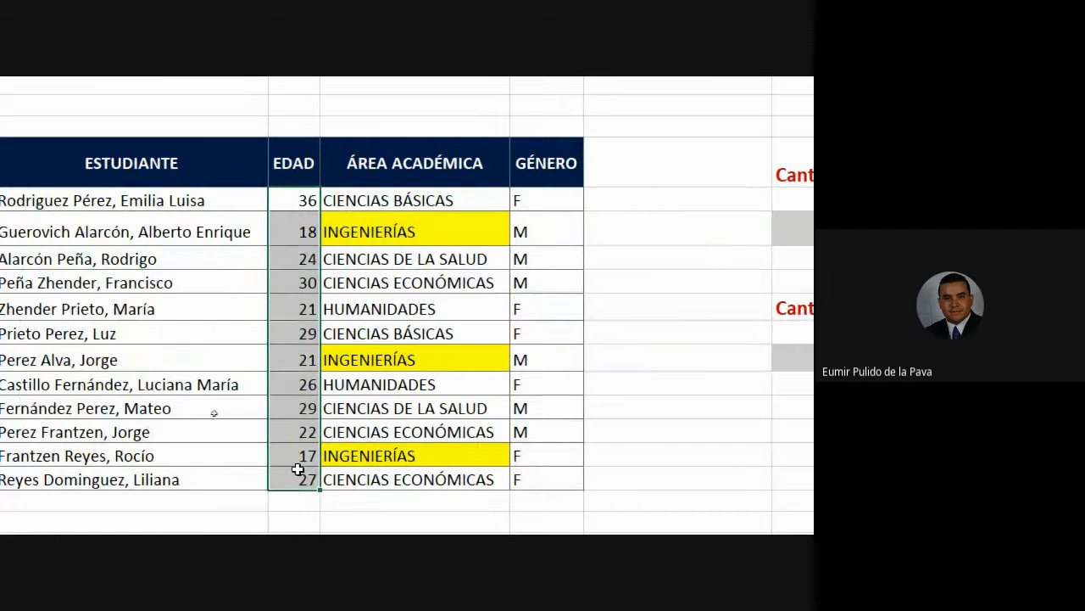
- Clear the yellow highlighting from the ÁREA ACADÉMICA column by copying the format of D21 onto D22:D31
left_click(405, 200)
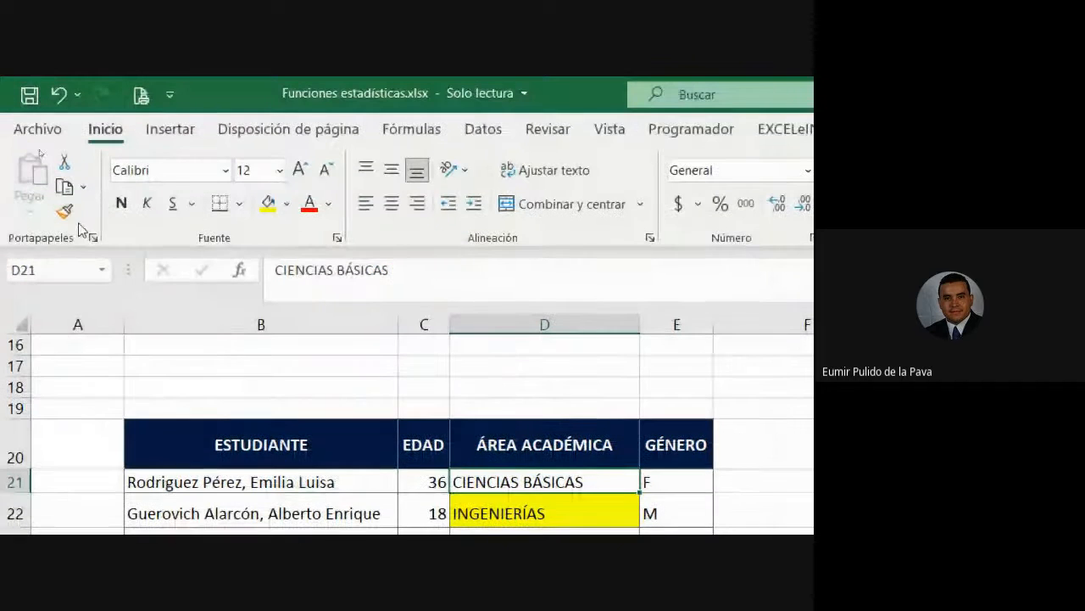
left_click(63, 219)
left_click_drag(565, 255, 549, 479)
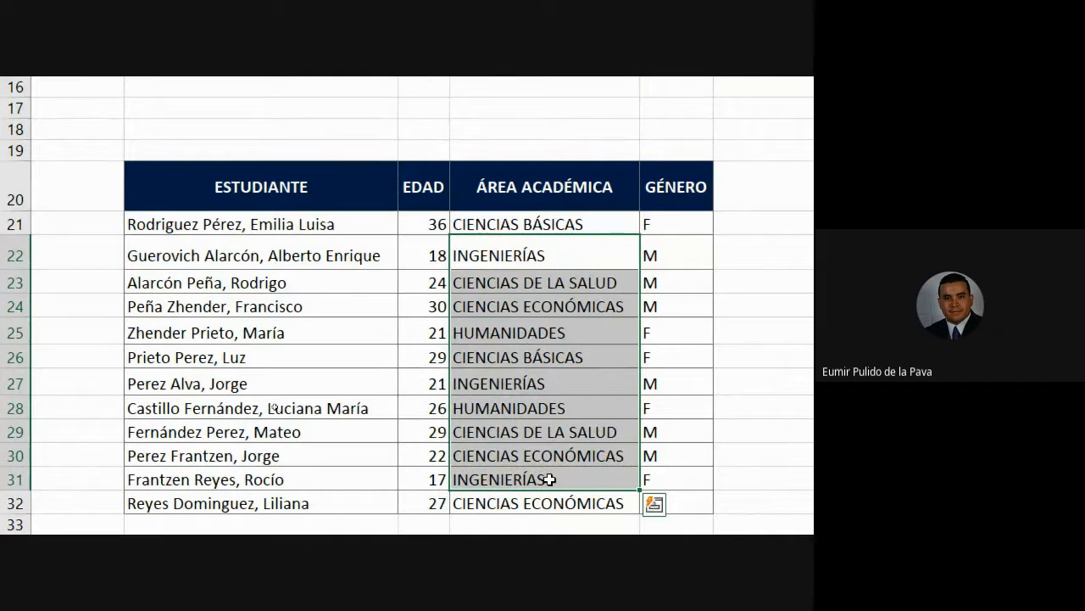
- Start a CONTAR.SI.CONJUNTO formula in G27, below the CIENCIAS BÁSICAS mayores de 25 años heading
scroll(408, 477, "down", 5)
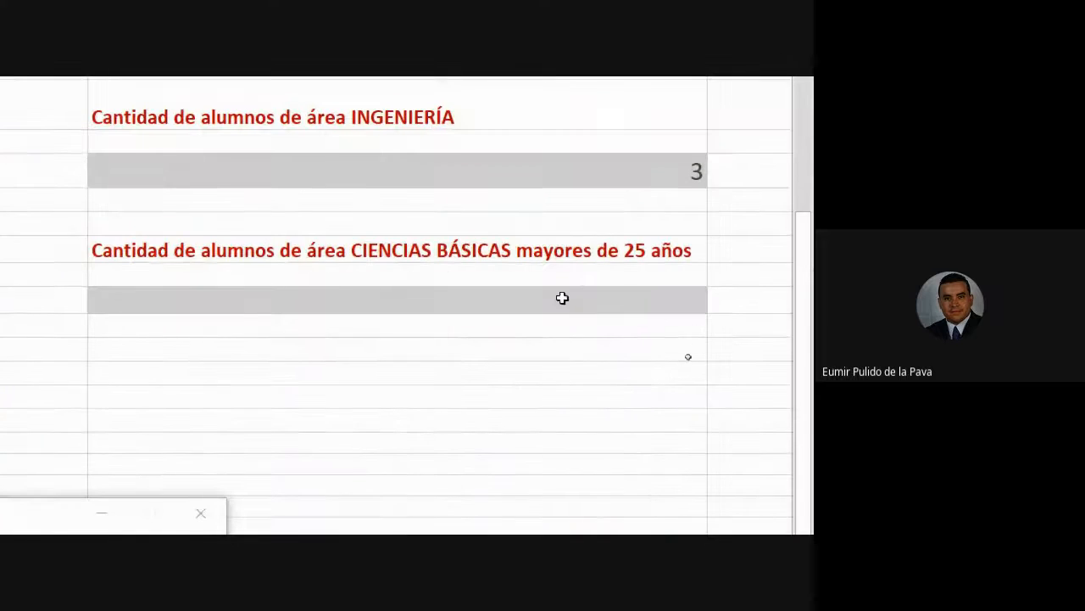
left_click(560, 299)
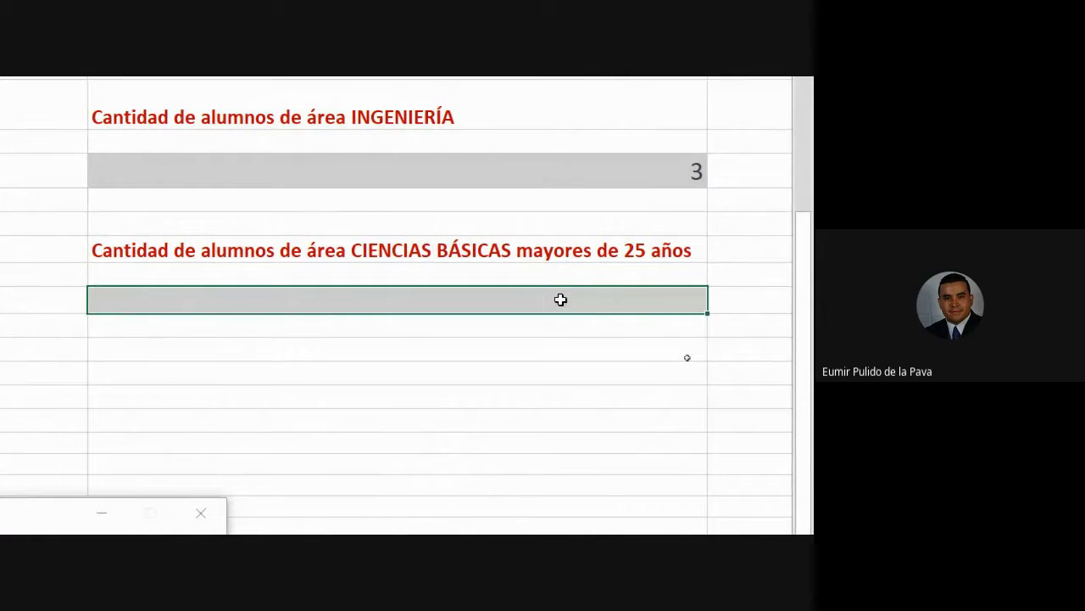
type("=CON")
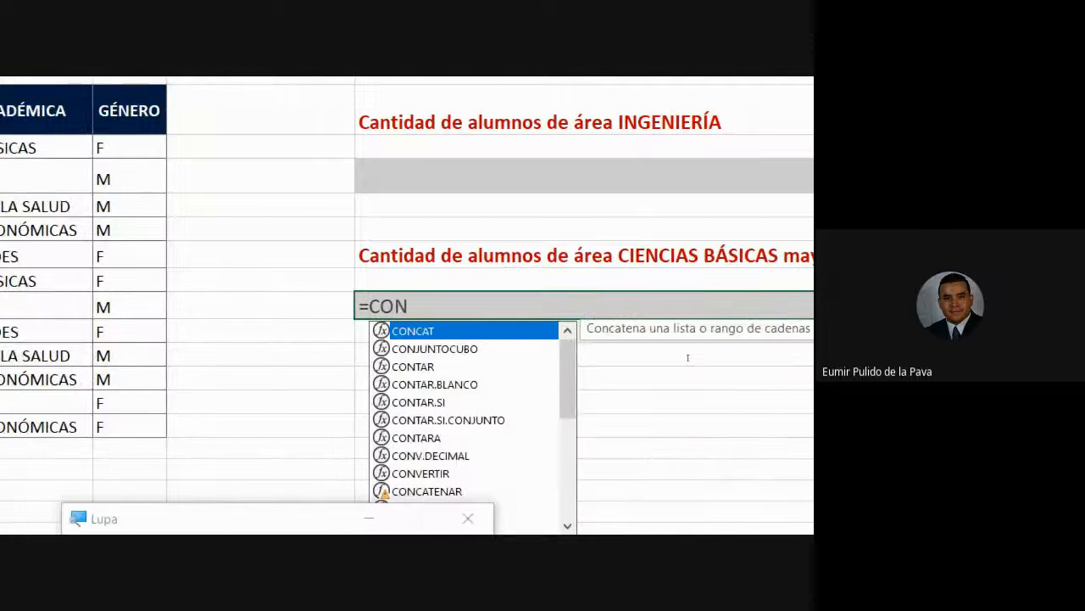
key("Down")
key("Down")
key("Down")
key("Down")
key("Down")
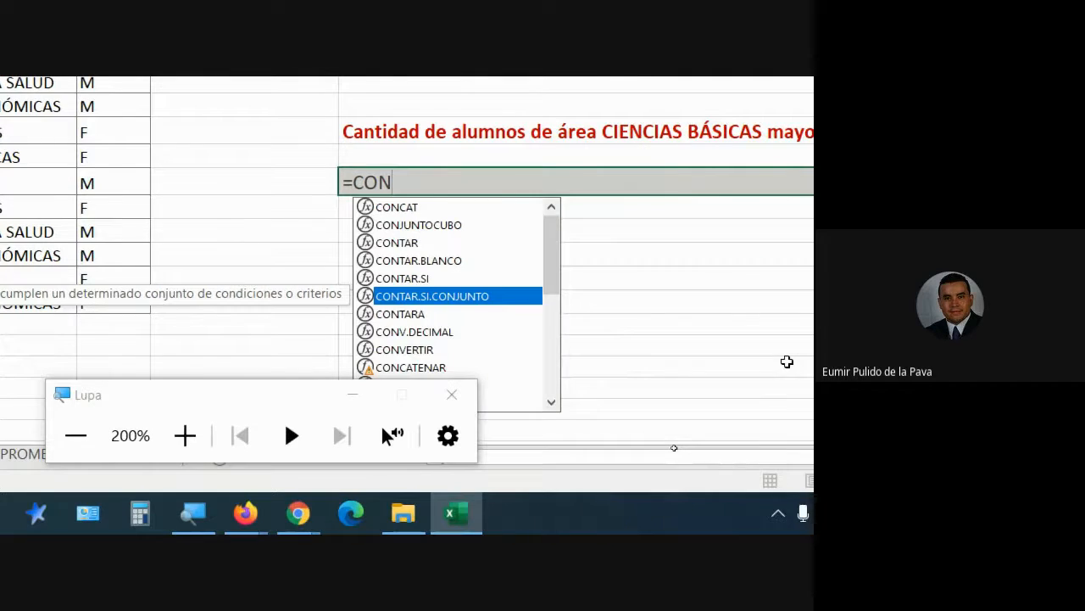
key("Tab")
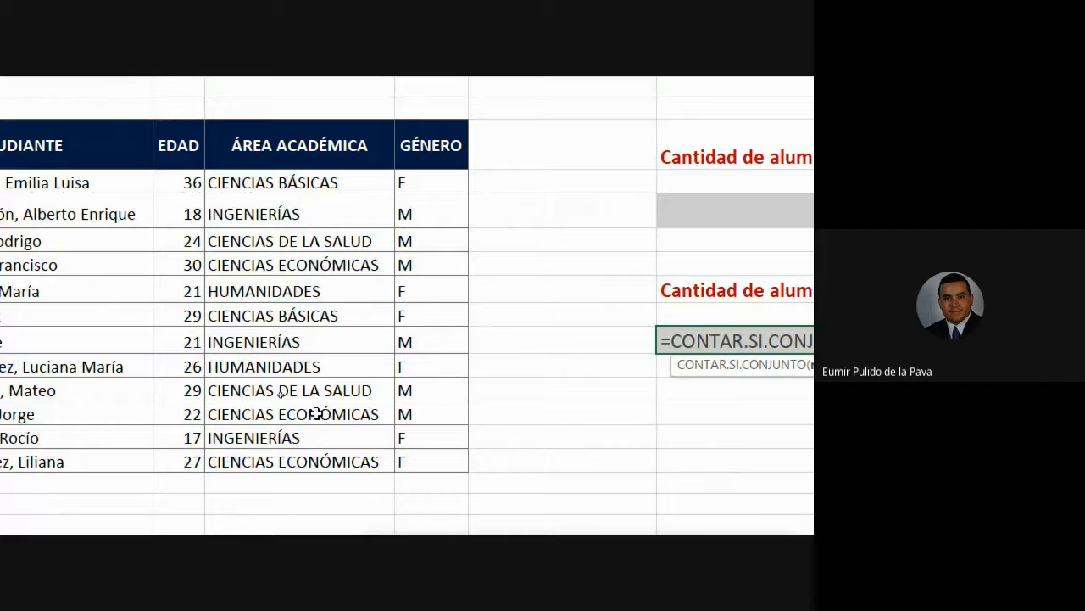
- Set C21:C32 as the first criteria range of the CONTAR.SI.CONJUNTO formula, with the criterion ">25"
left_click(172, 183)
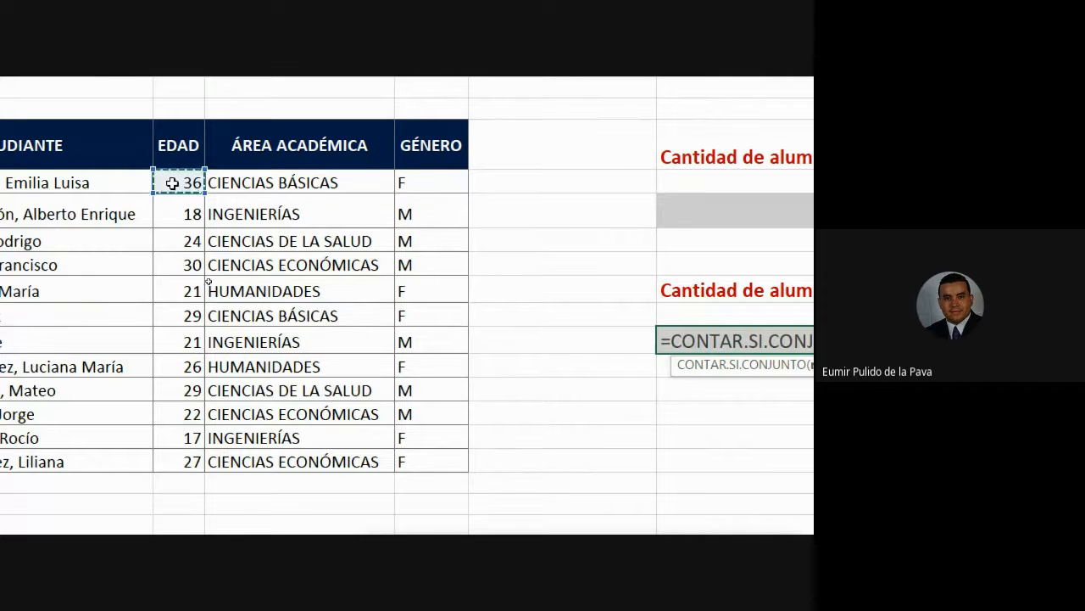
left_click_drag(172, 183, 192, 460)
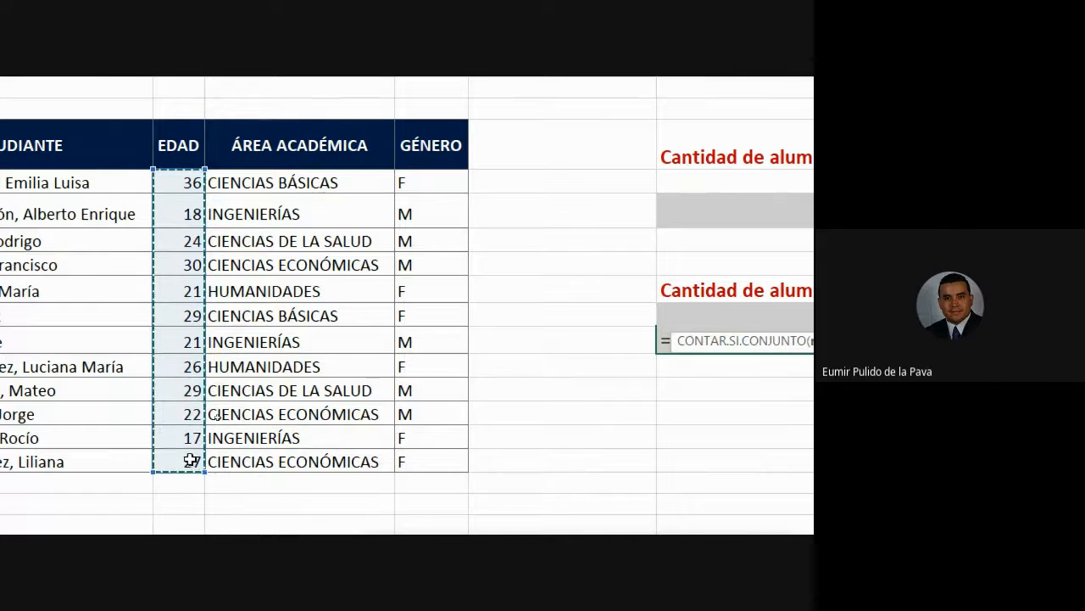
scroll(800, 432, "right", 5)
type(";")
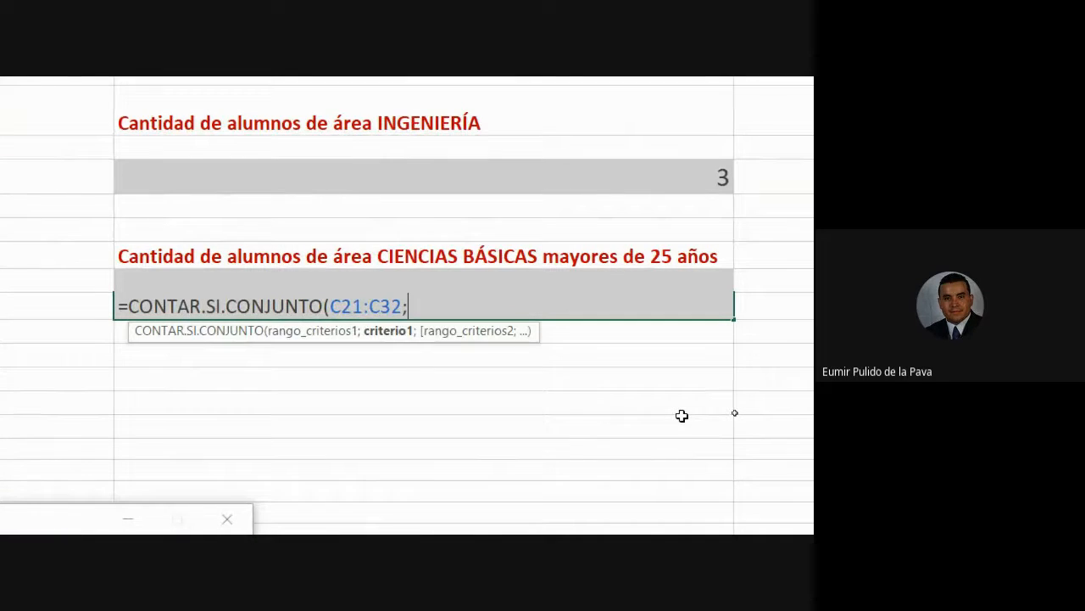
type("\">25")
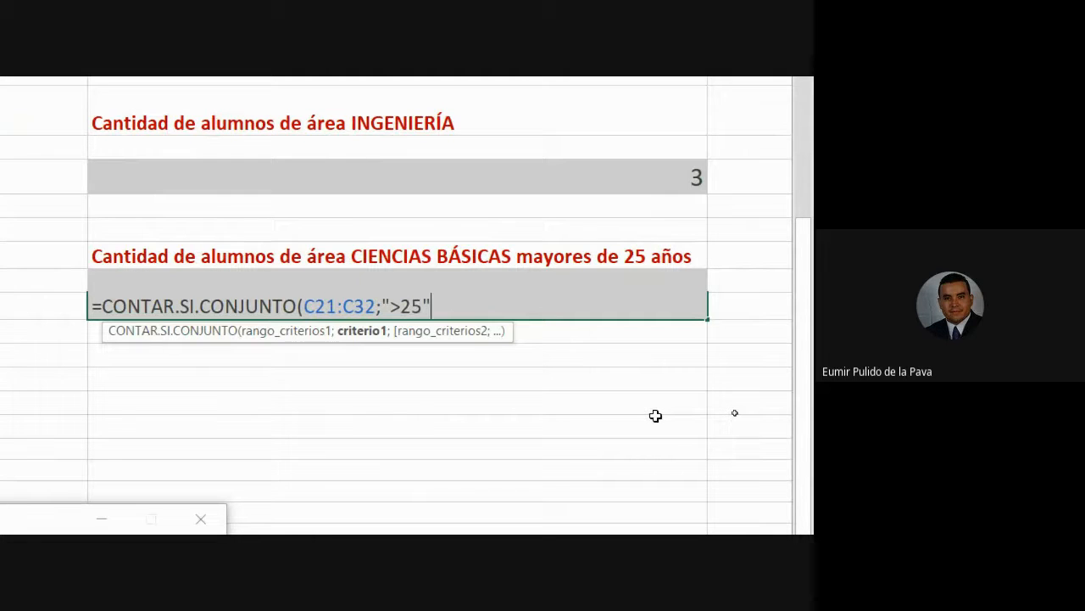
type("\";")
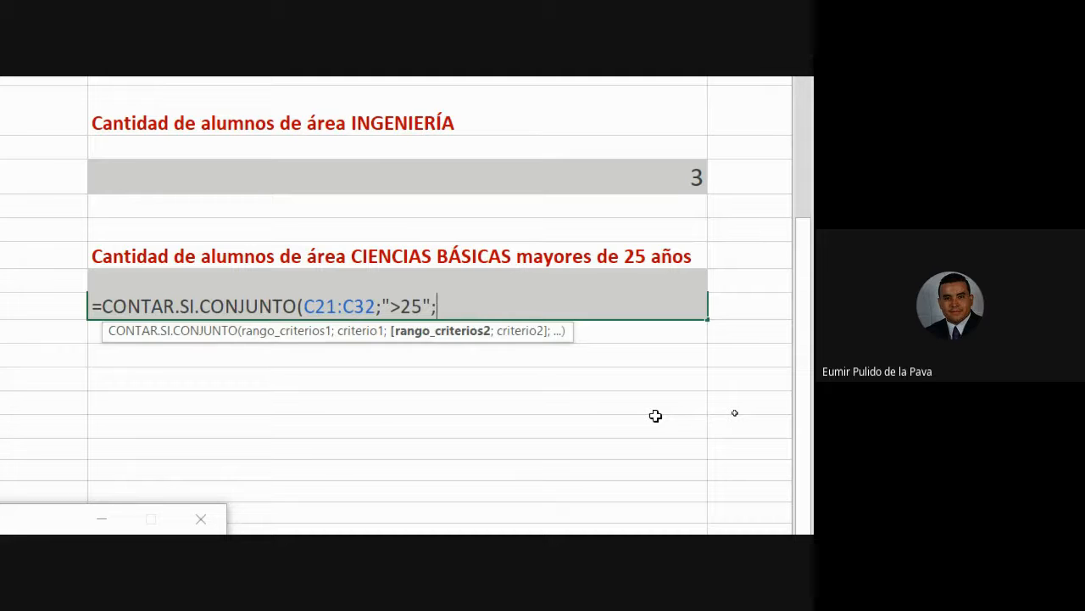
- Add D21:D32 as the second criteria range with the criterion "CIENCIAS B?ASICAS" and close the formula's parenthesis
left_click_drag(265, 147, 274, 436)
type(";")
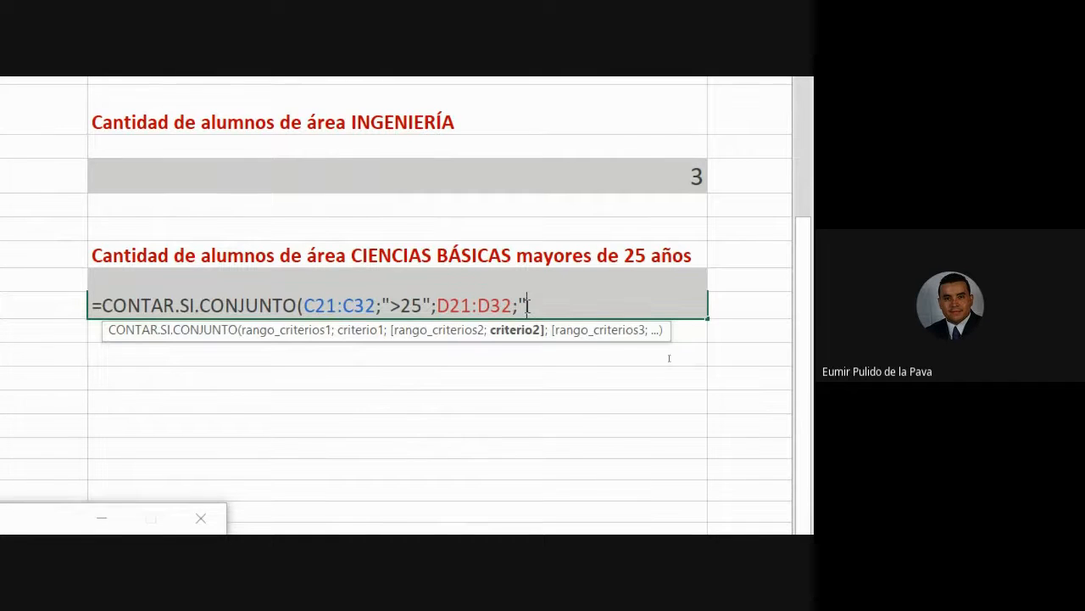
type("\"CIENCIA")
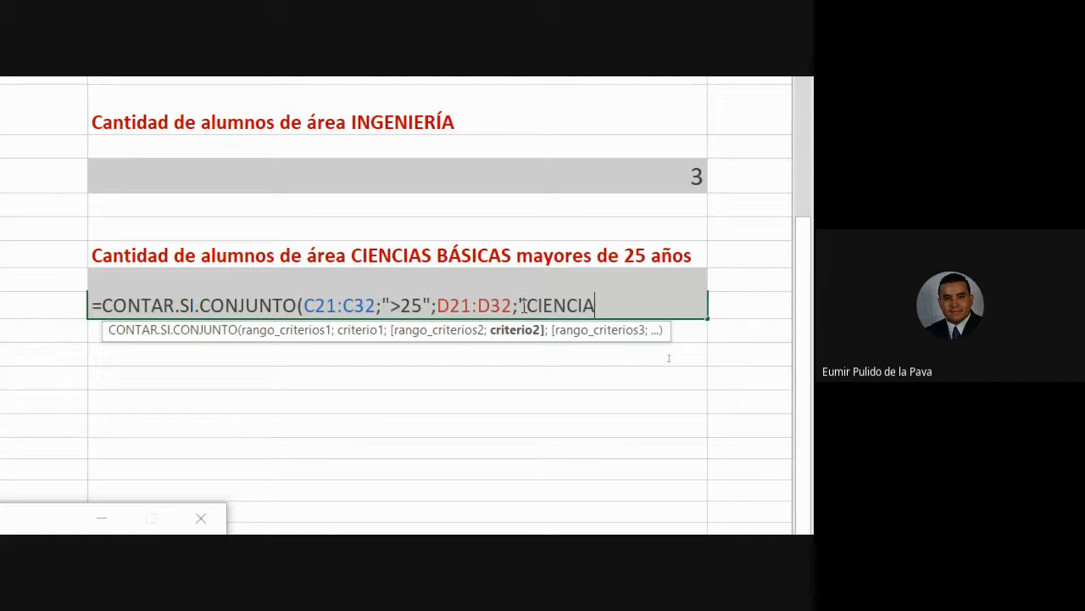
type("S B?ASICAS\"")
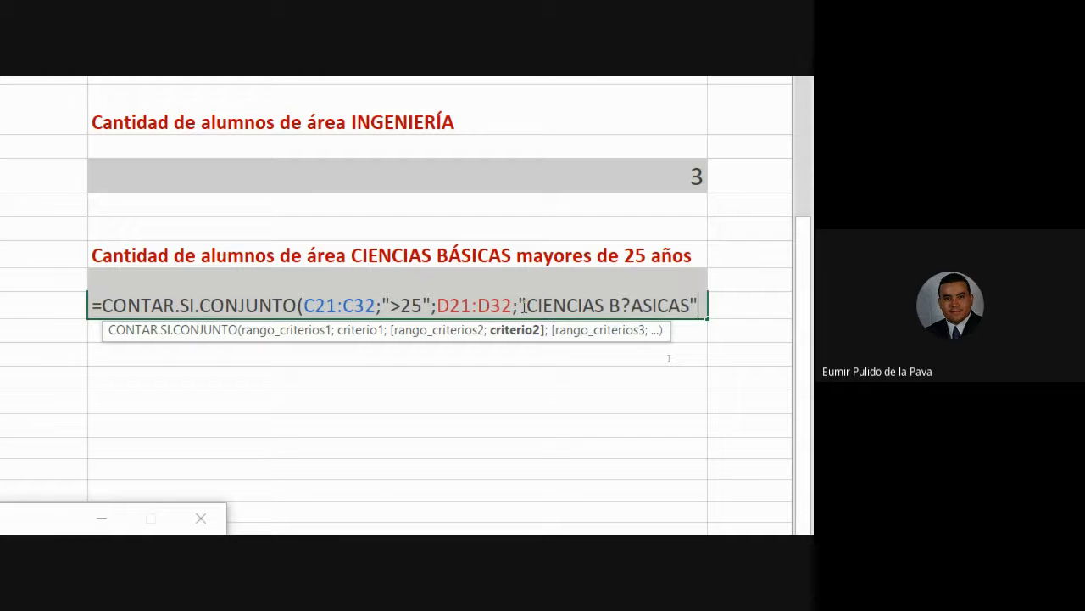
type(")")
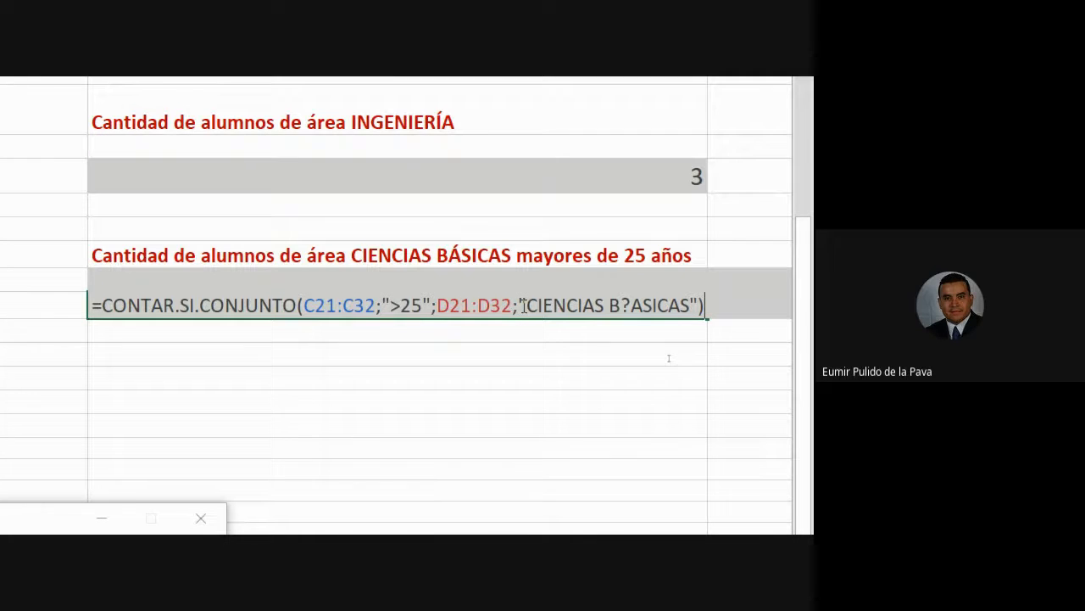
- Correct the second criterion to "CIENCIAS B?SICAS", enter the formula and show G27 without decimals
key("Left")
key("Left")
key("Left")
key("Left")
key("Left")
key("Left")
key("Left")
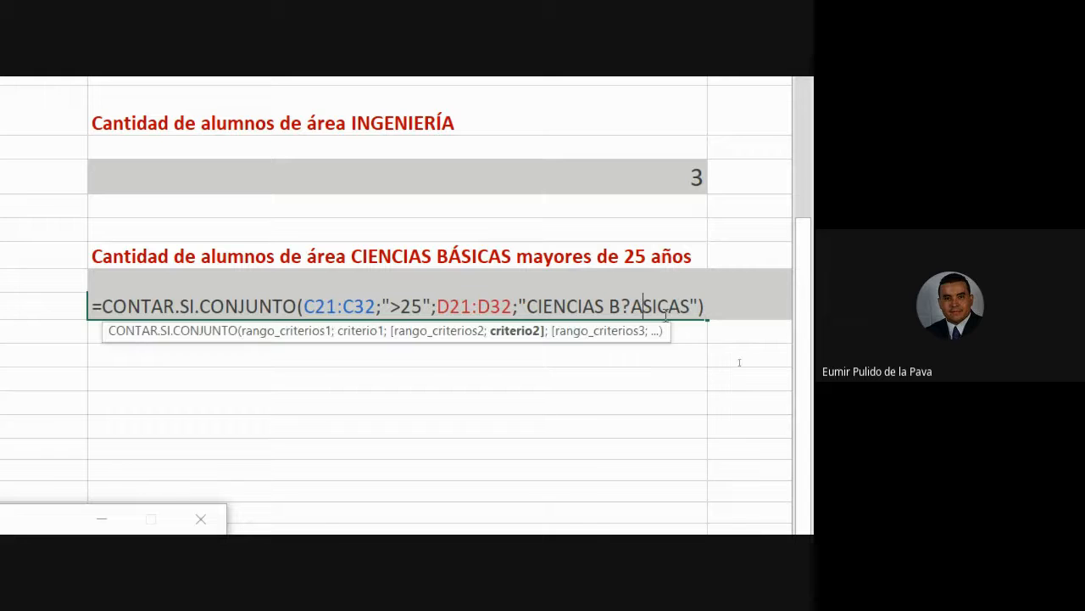
key("BackSpace")
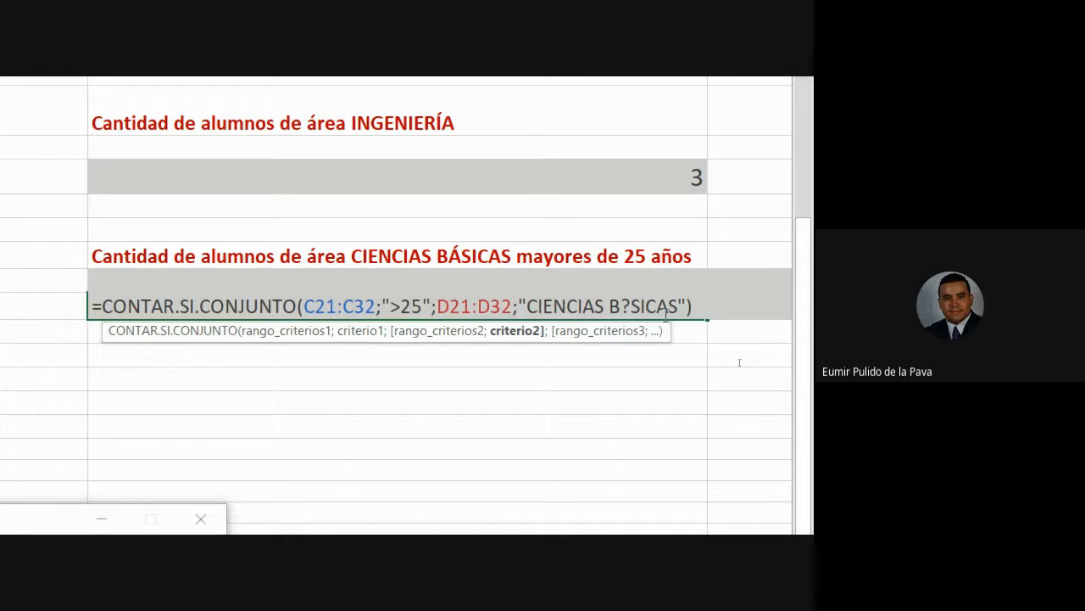
scroll(739, 363, "up", 5)
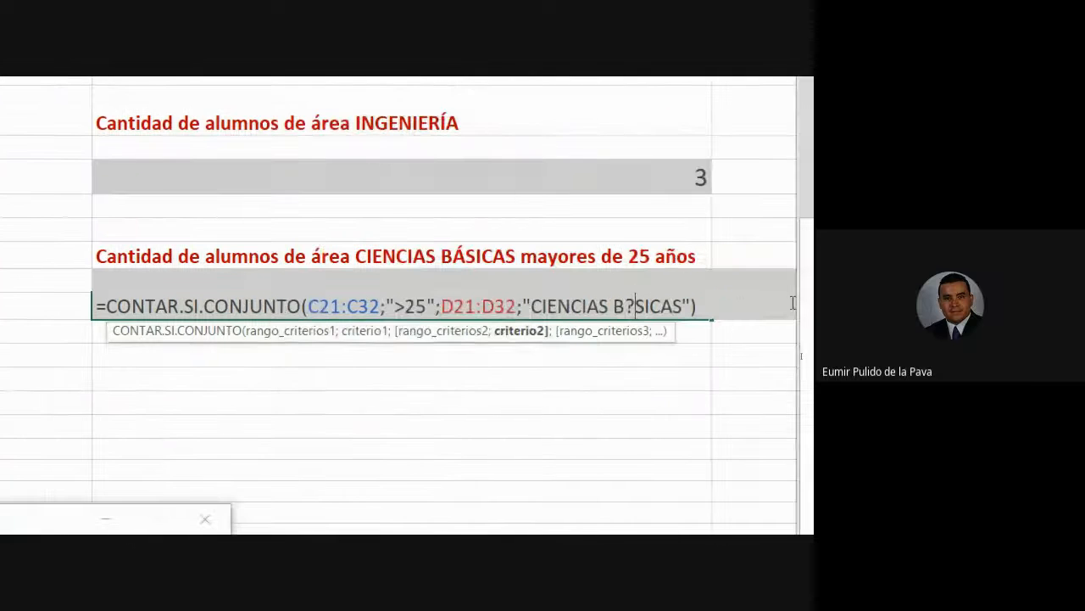
key("Return")
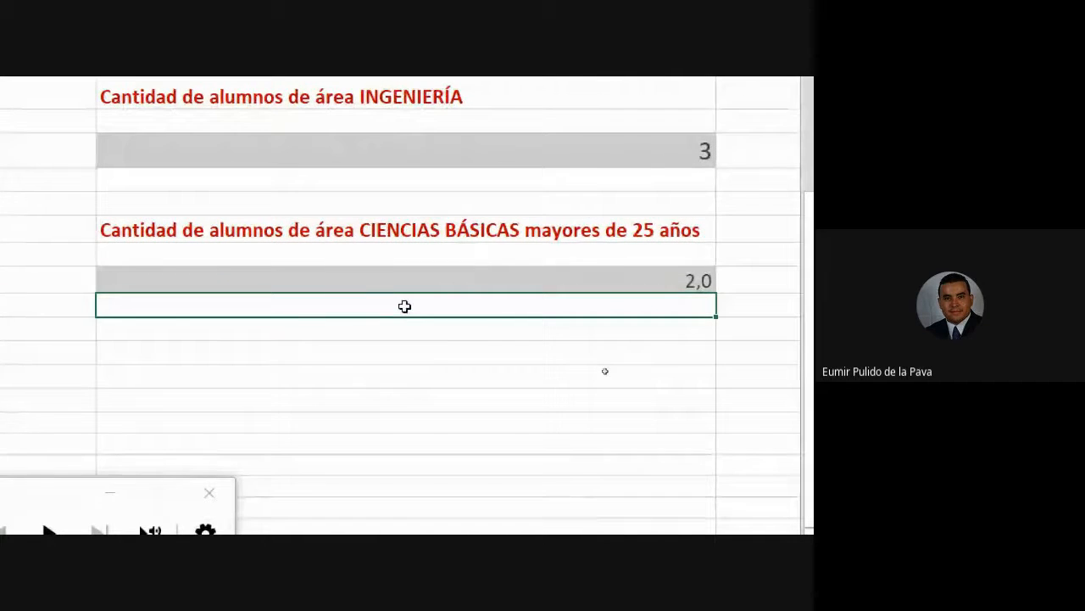
left_click(487, 285)
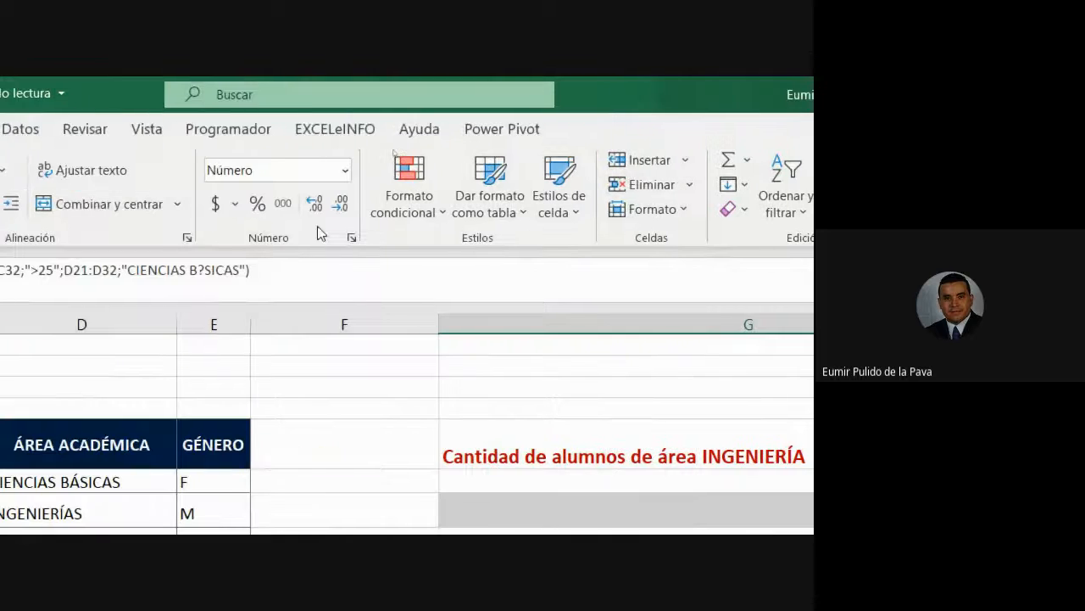
left_click(332, 212)
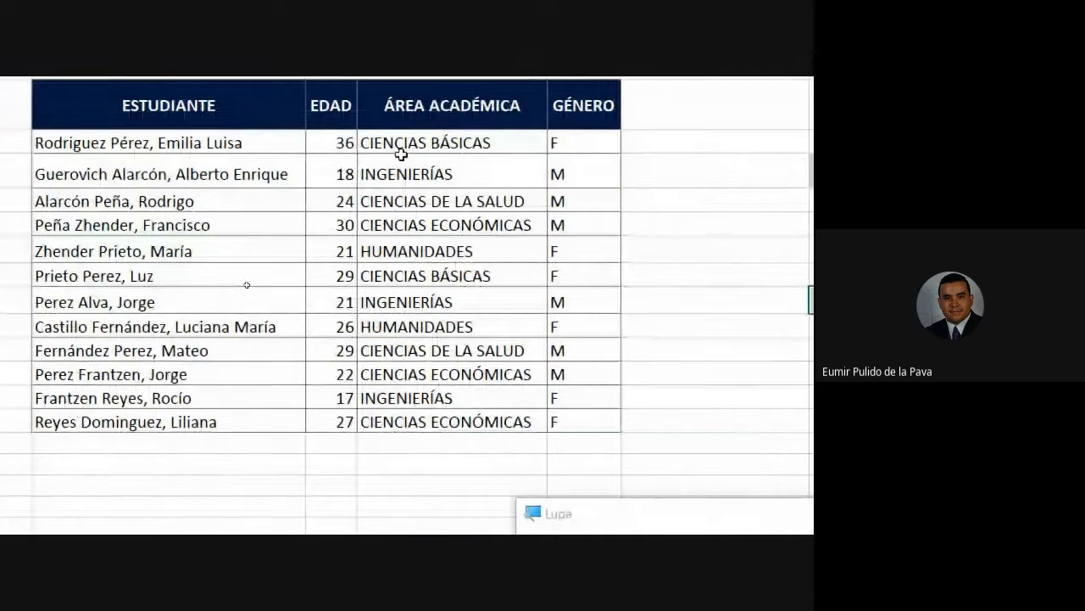
- Highlight the age and area cells of the two CIENCIAS BÁSICAS students, C21:D21 and C26:D26, in yellow
left_click_drag(333, 139, 461, 138)
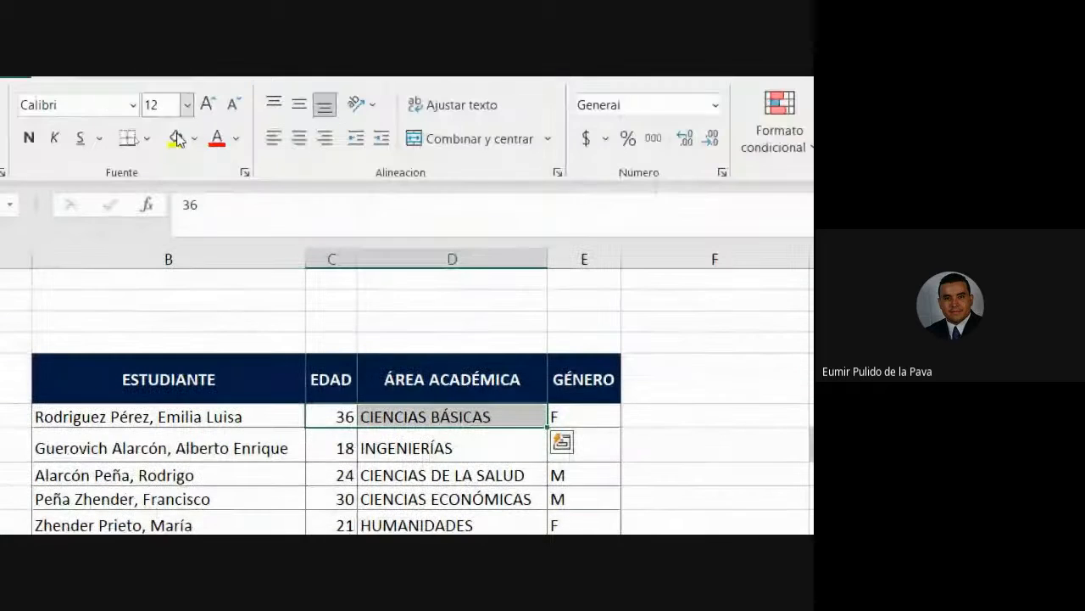
left_click(176, 138)
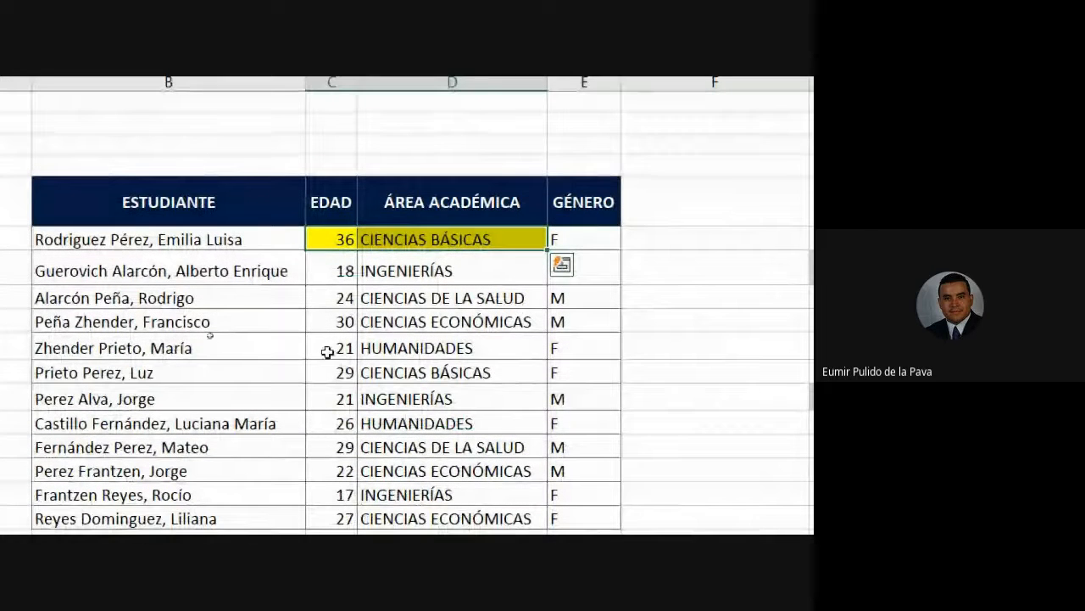
left_click_drag(324, 372, 388, 374)
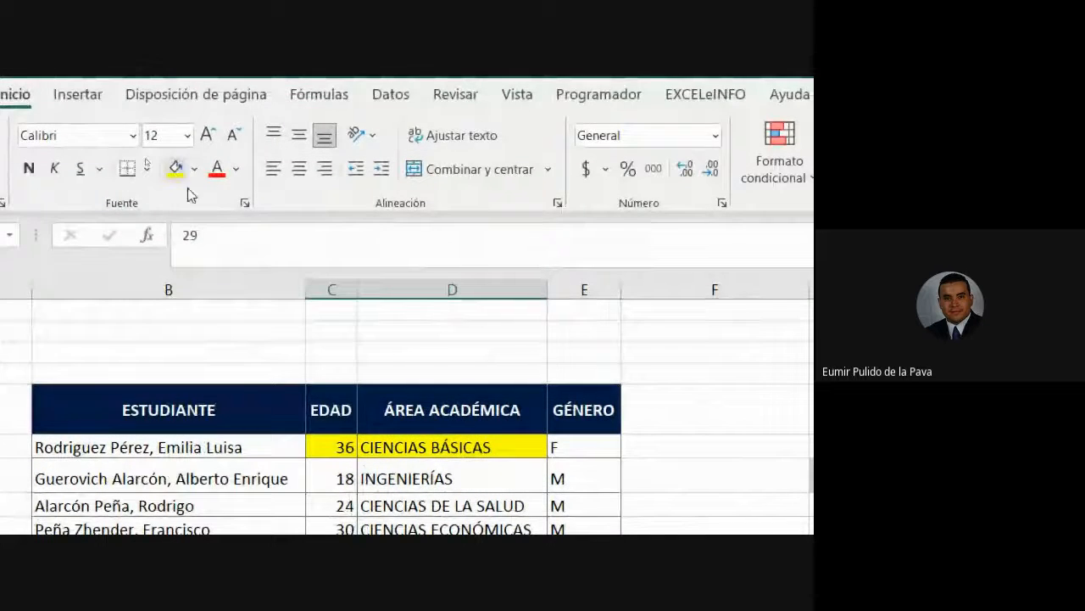
left_click(174, 170)
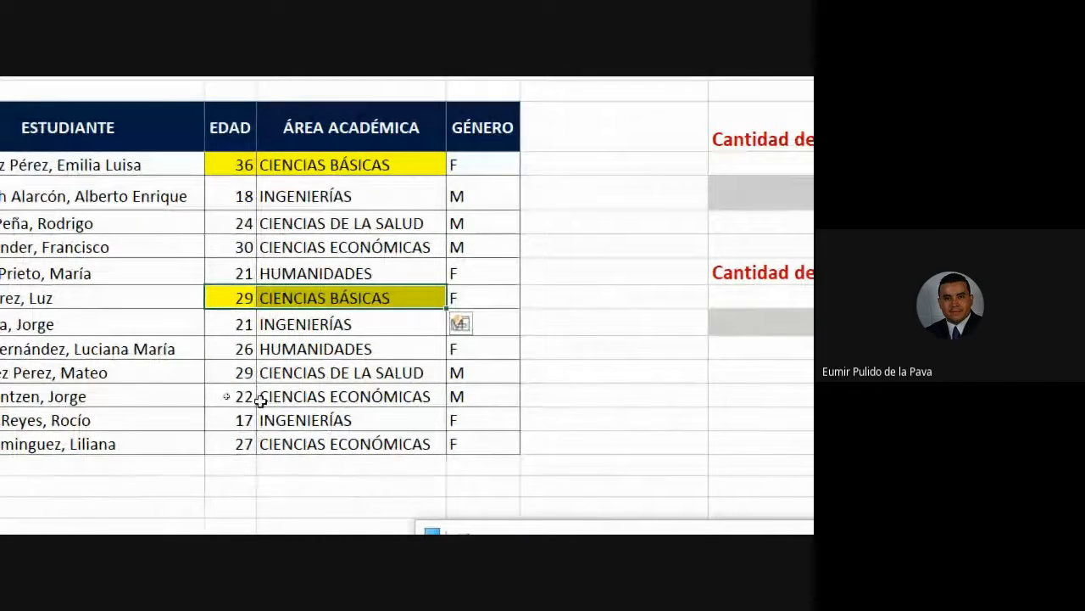
- Change the academic area of the 17-year-old student in D31 to CIENCIAS BÁSICAS and check the count in G27
left_click(231, 419)
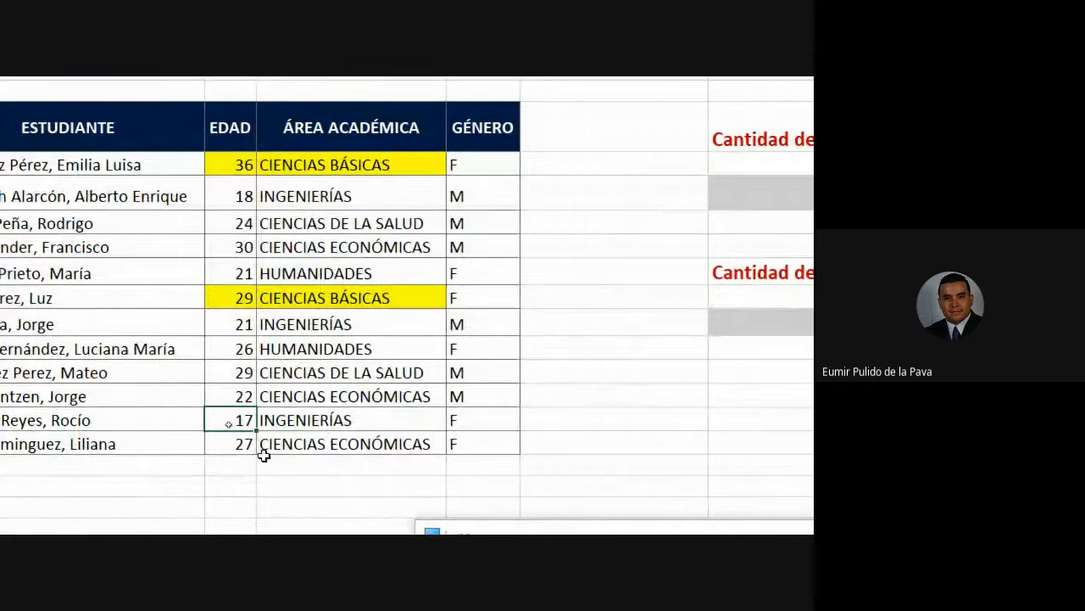
left_click(329, 419)
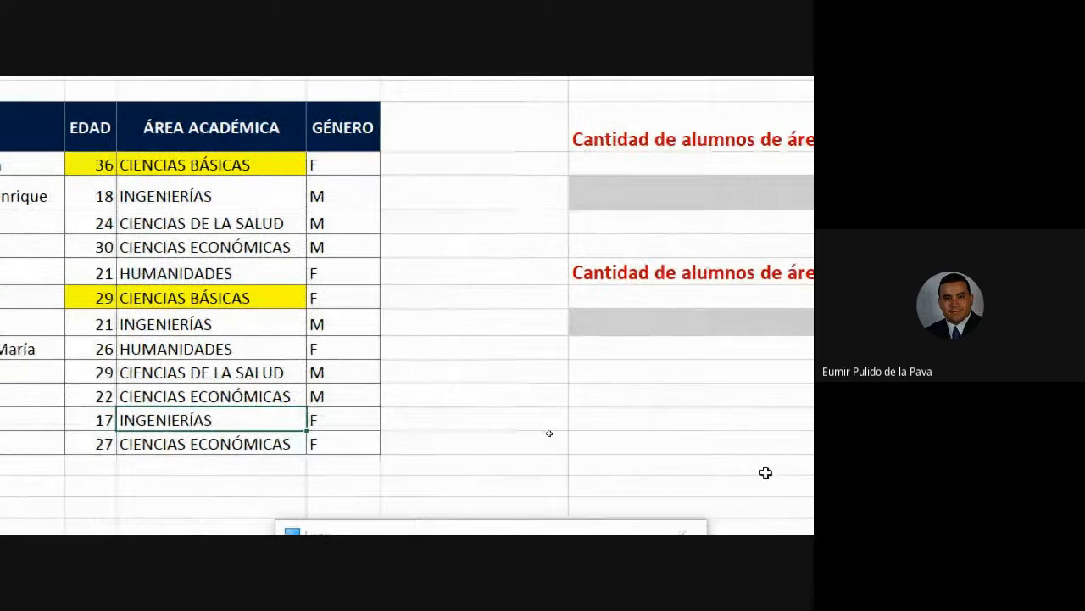
type("CIENCIA")
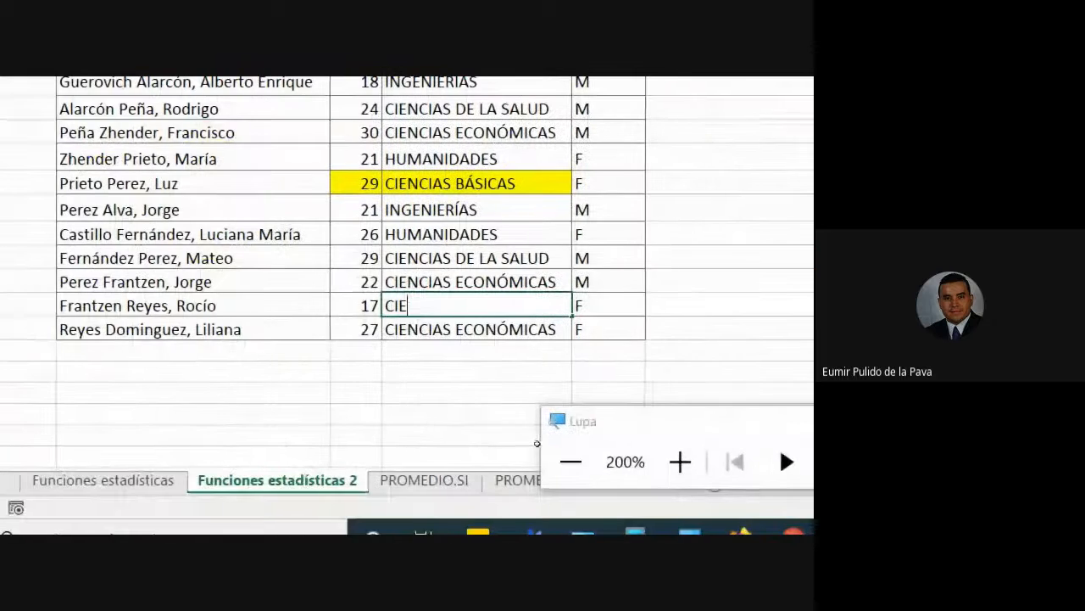
type("S BÁSICAS")
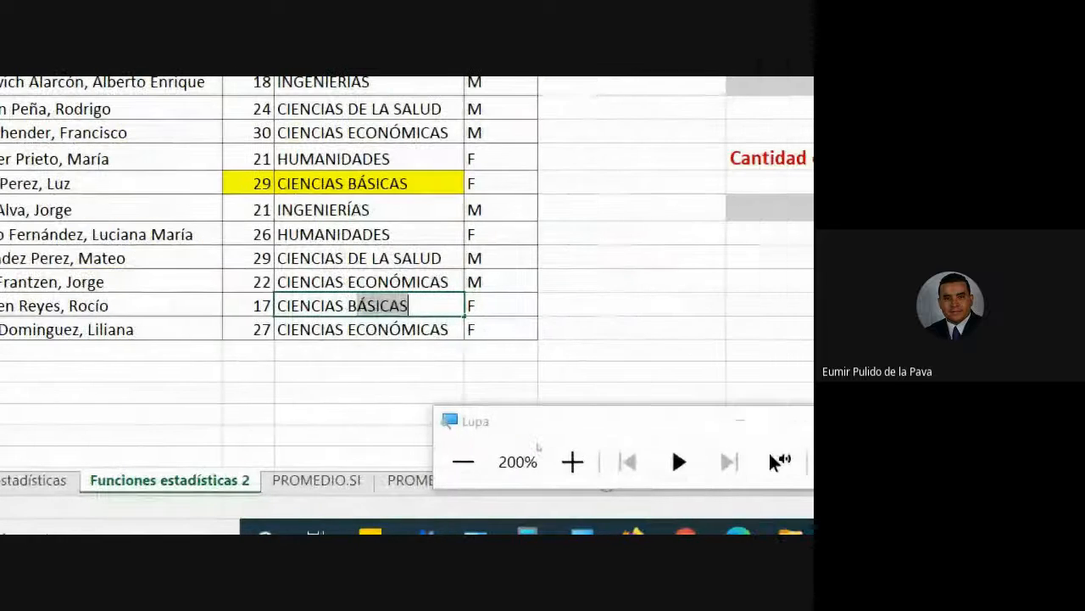
key("Return")
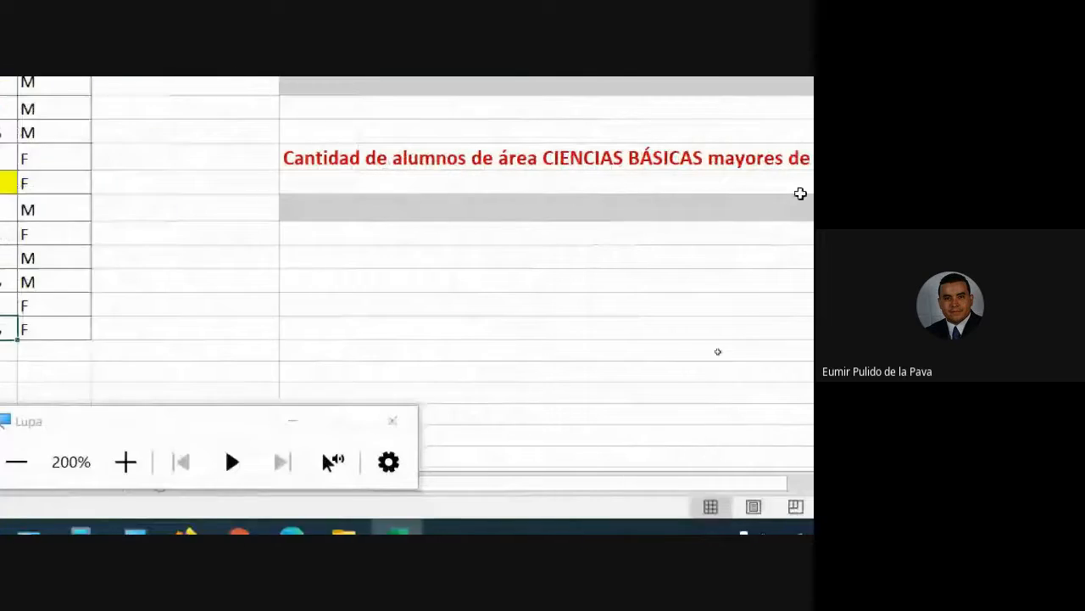
left_click(680, 209)
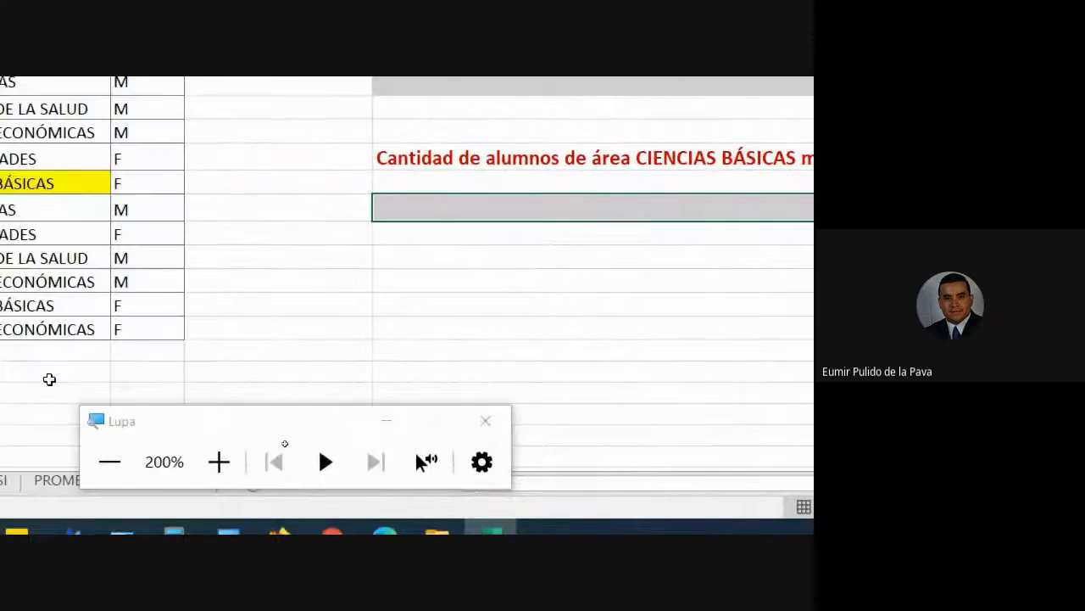
- Set the age of the CIENCIAS BÁSICAS student in row 31 to 27 and check the count and formula in G27
left_click(124, 309)
type("27")
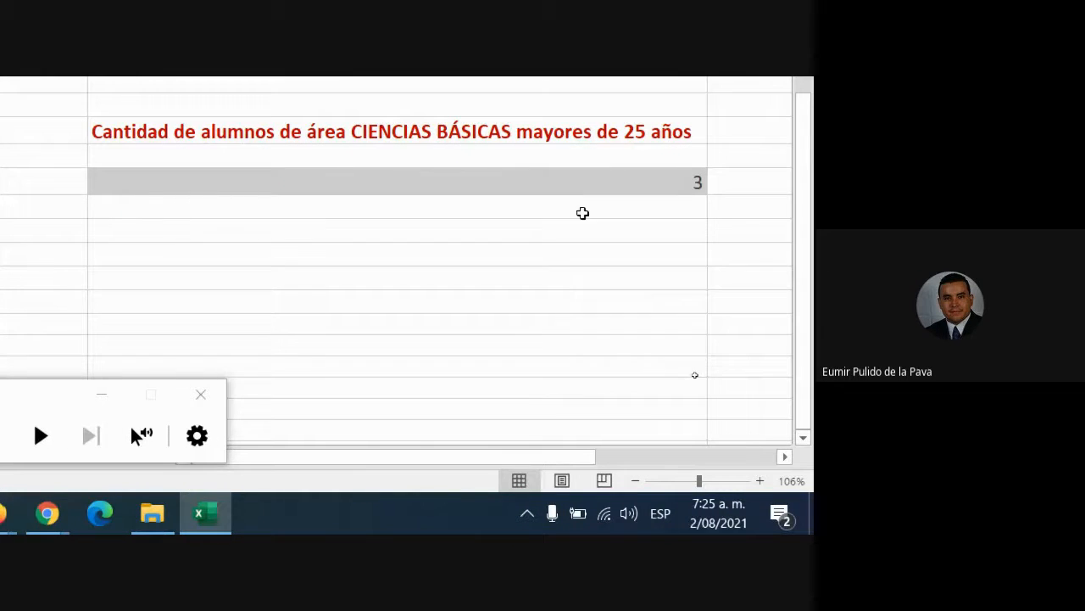
left_click_drag(121, 395, 99, 402)
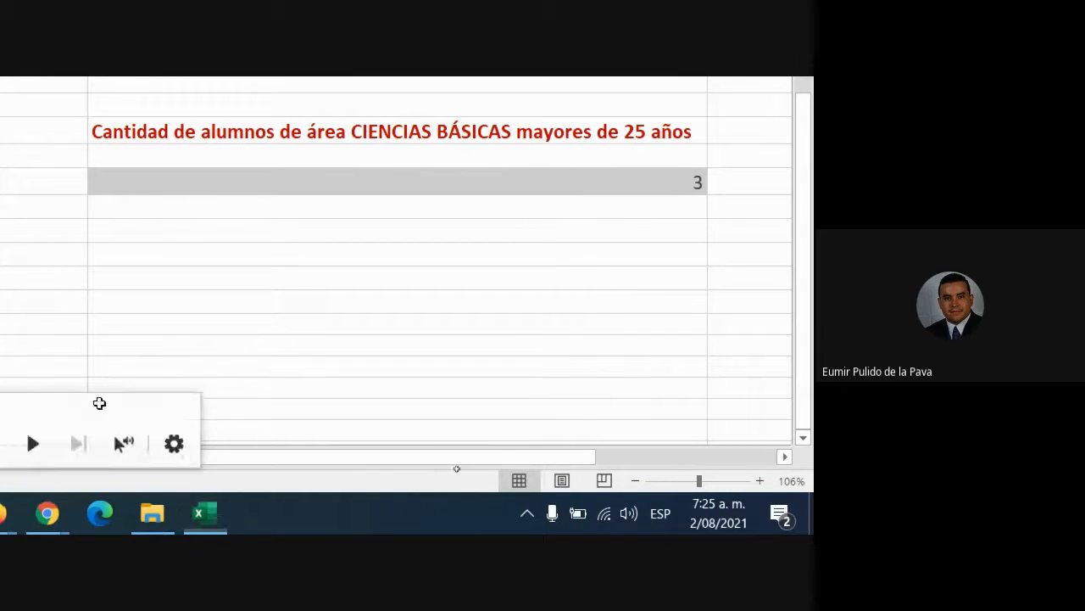
double_click(497, 183)
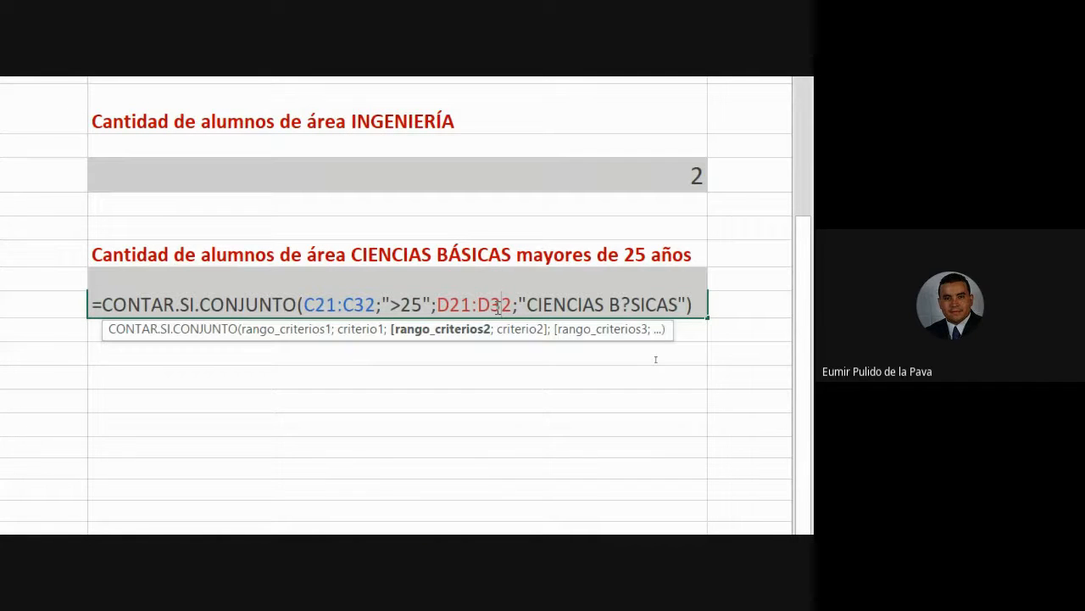
key("Escape")
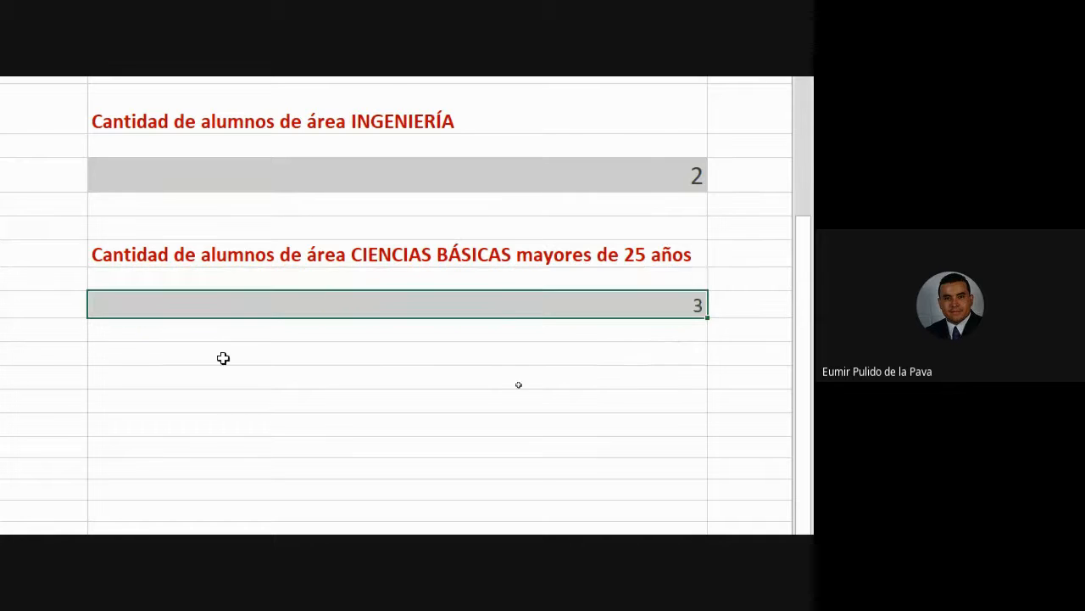
- Below the G27 count, add the heading COMODINES in G29 and the note "?: REEMPLAZA UN SOLO CARÁCTER" under it
left_click(168, 348)
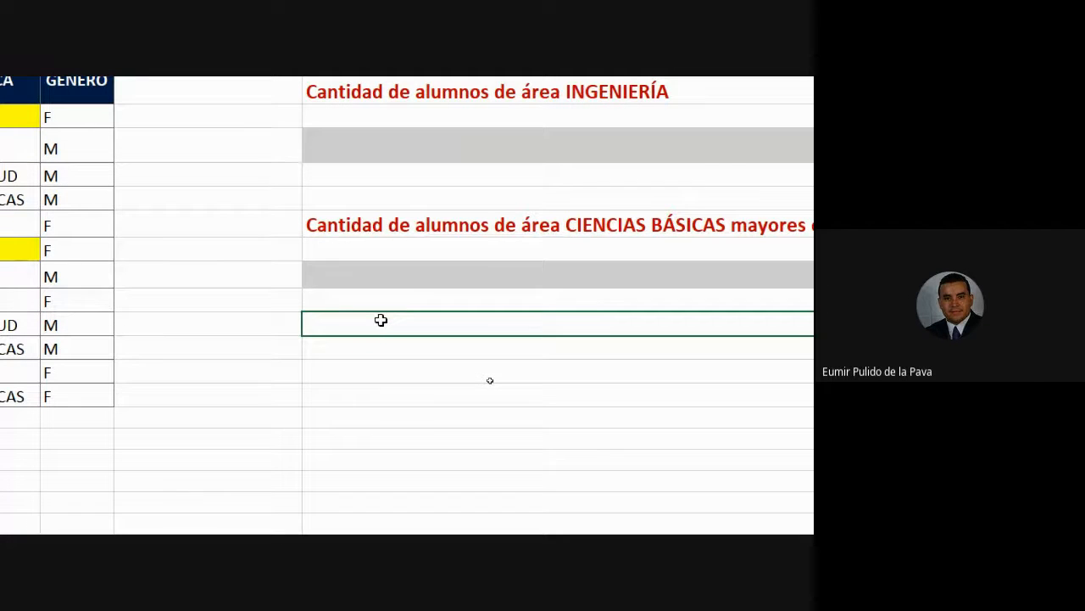
type("ODINES")
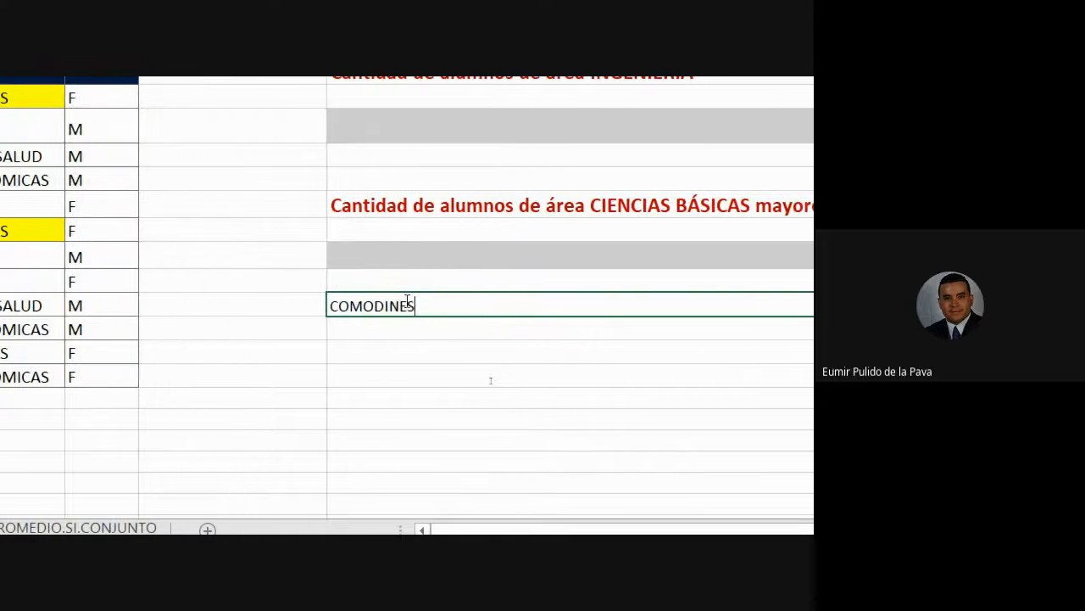
key("Return")
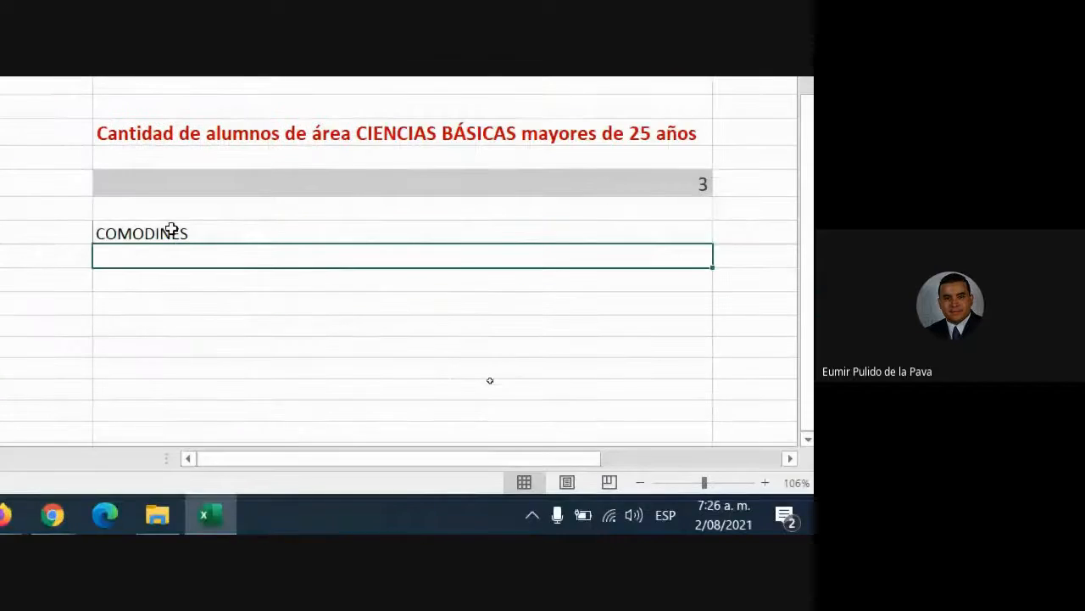
type("?: REEMPLAZA")
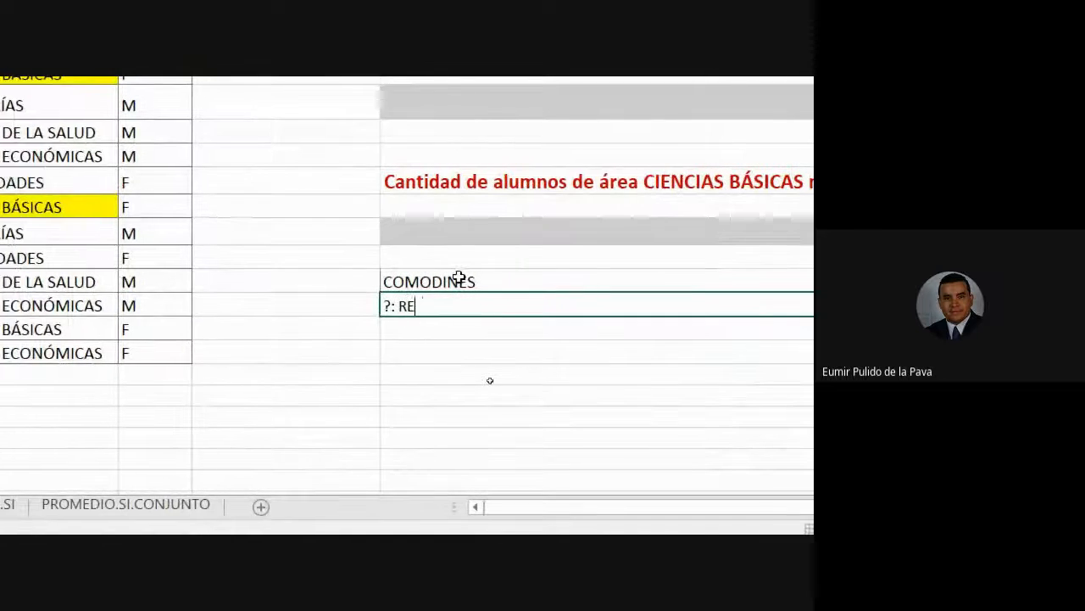
type(" UN SOLO CA")
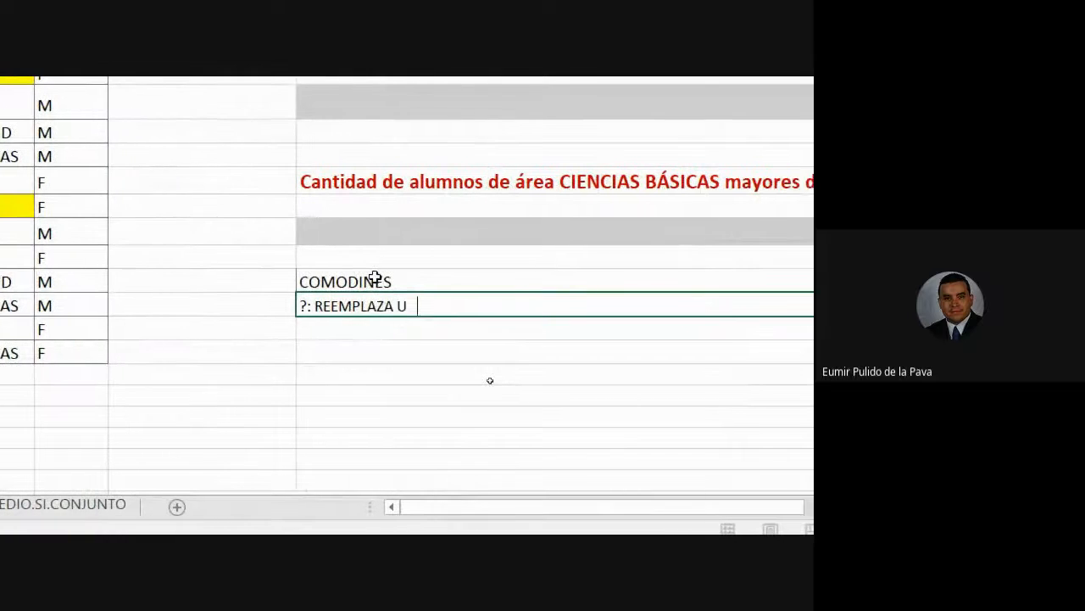
type("RÁCTER")
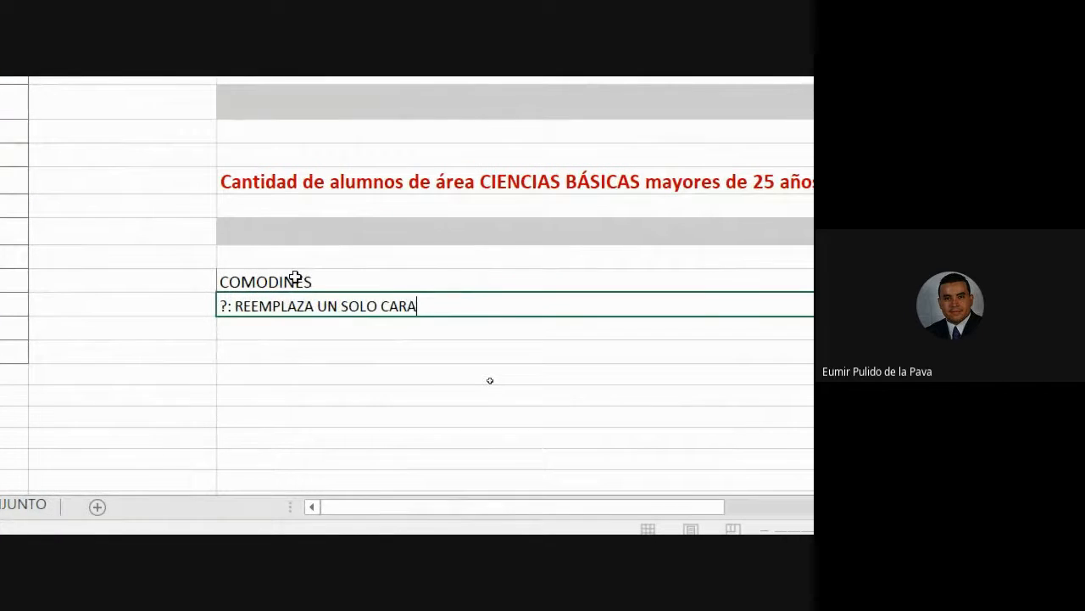
key("Return")
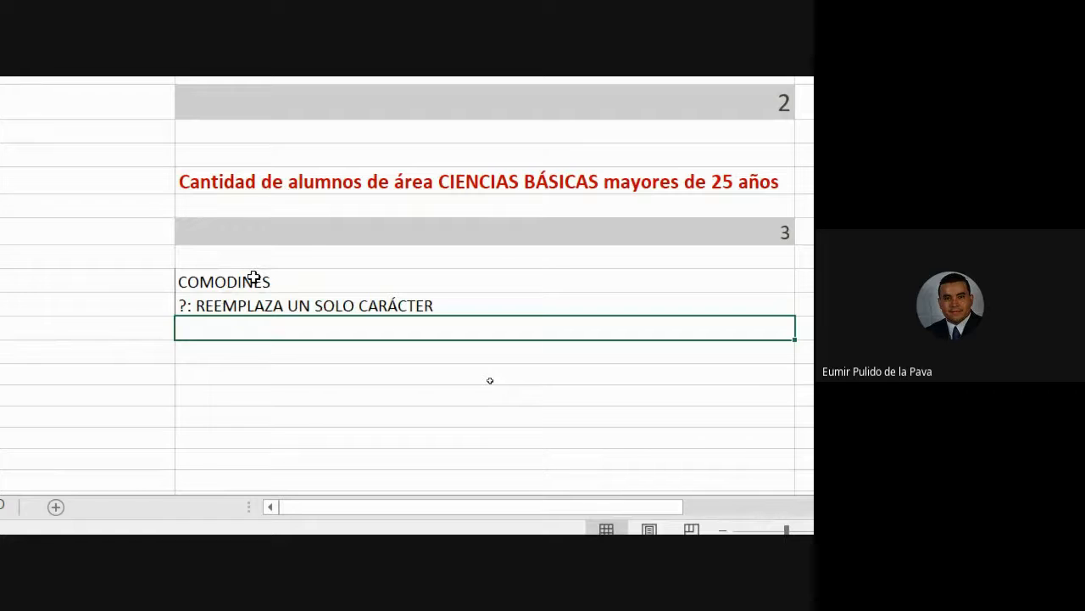
- Add the note "*: REEMPLAZA UNA CADENA DE CARACTERES" in the cell below the question-mark note
type("*")
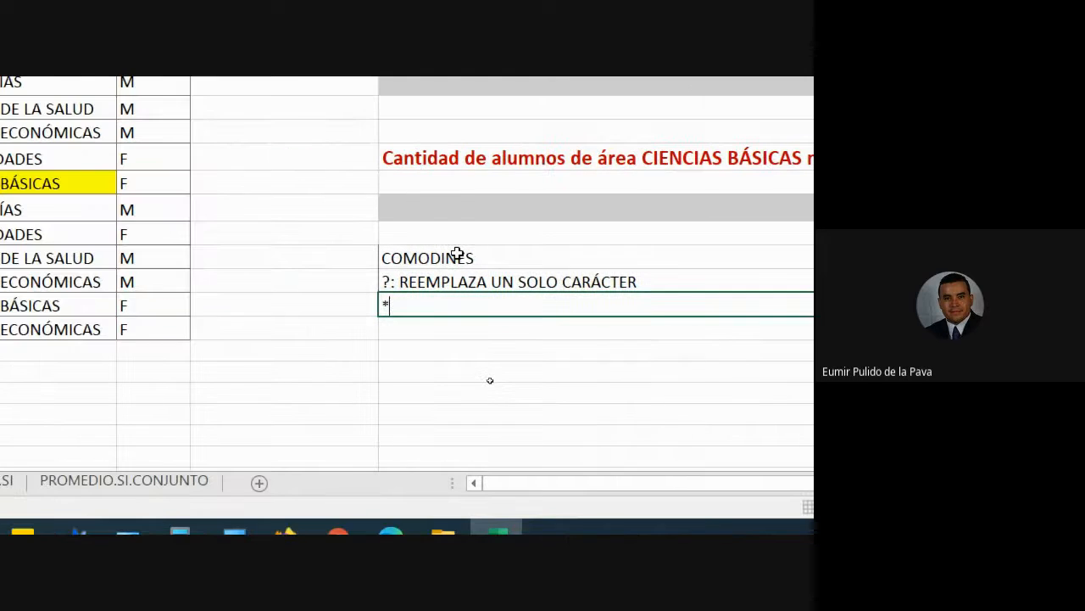
type(":")
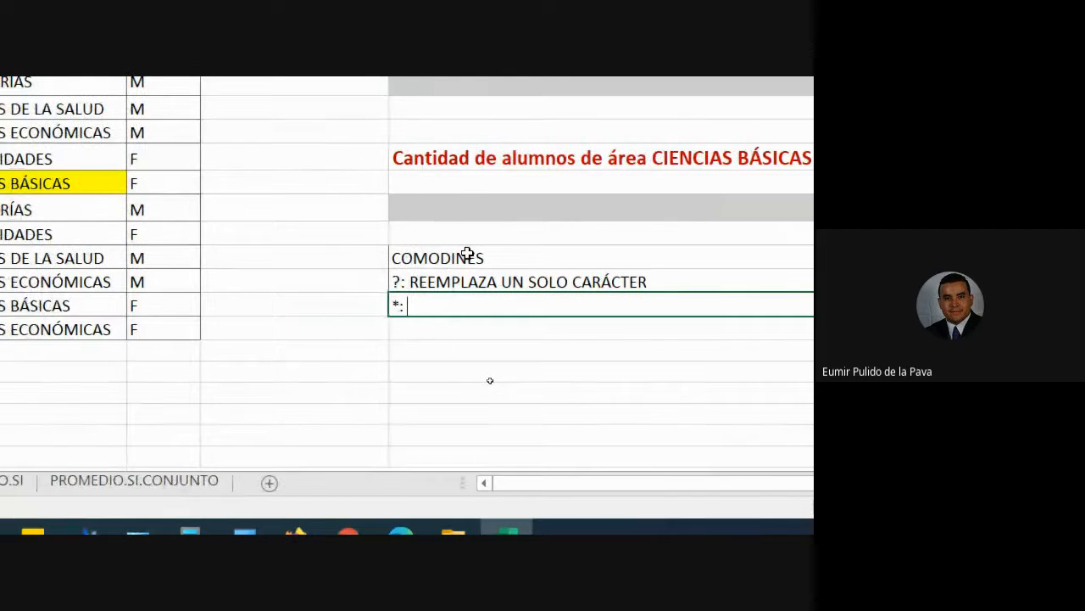
type(" REEMP")
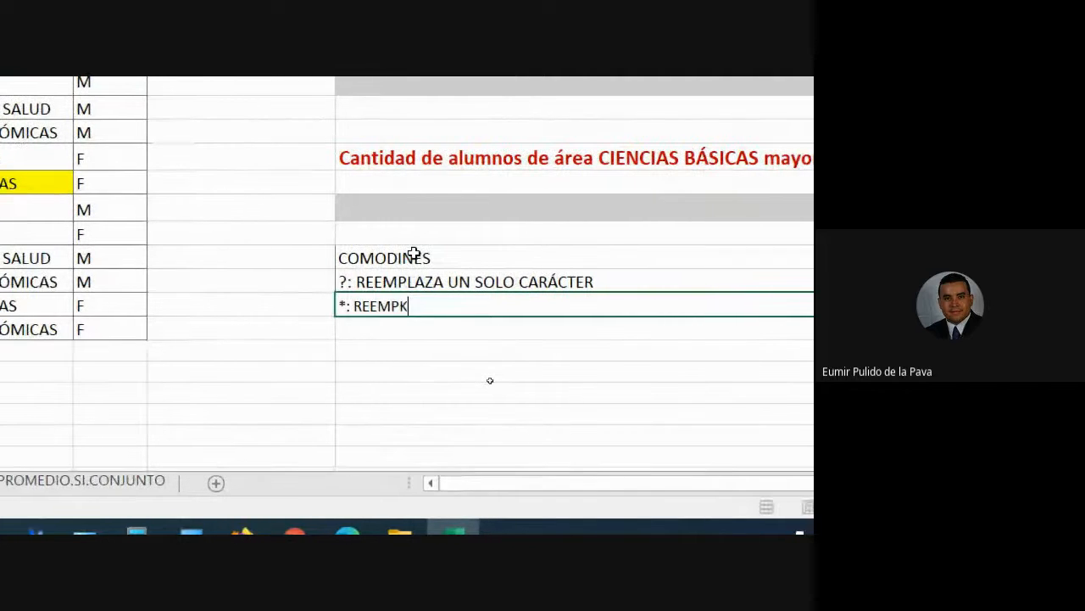
type("LAZA ")
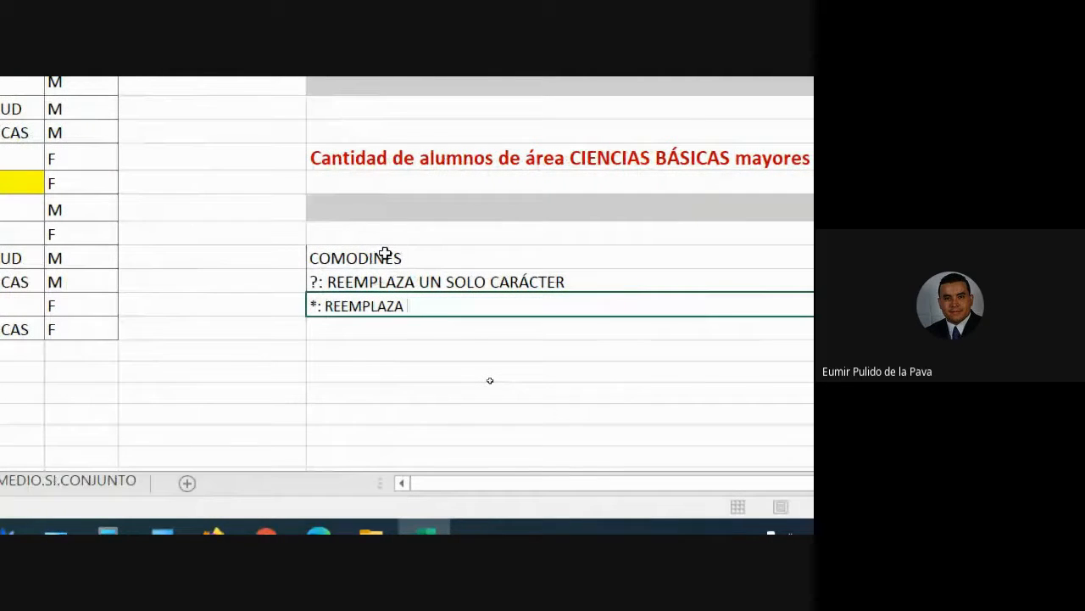
type("UNA CADENA")
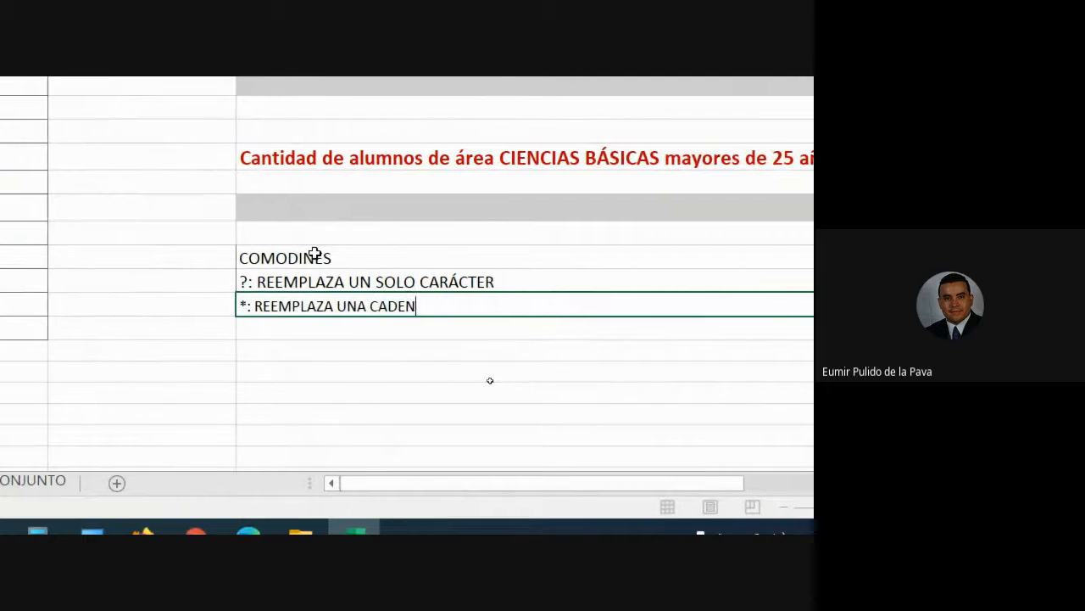
type(" DE CARACTERES")
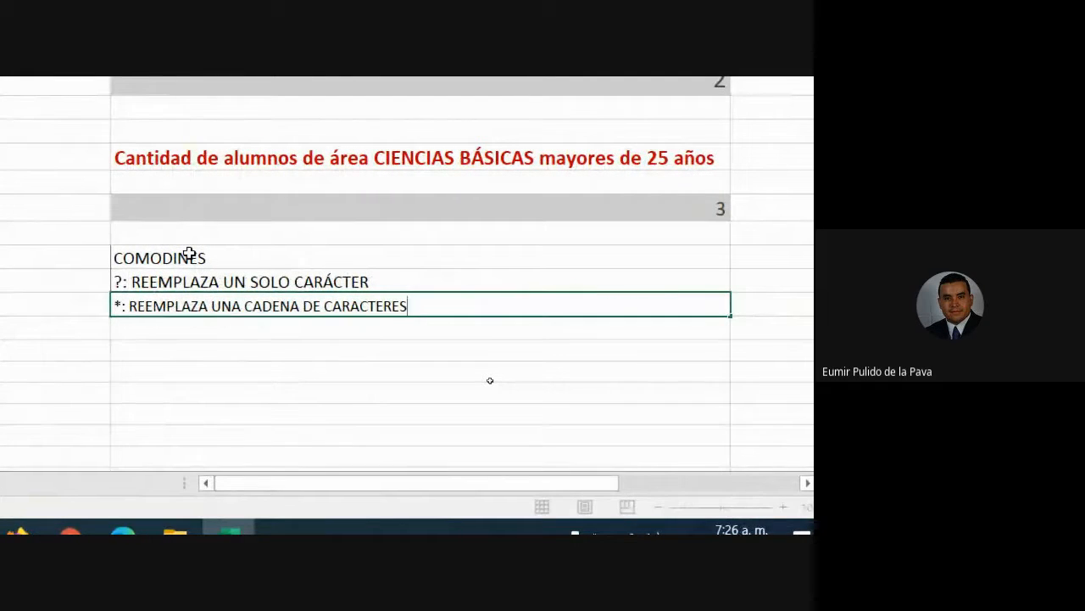
key("Return")
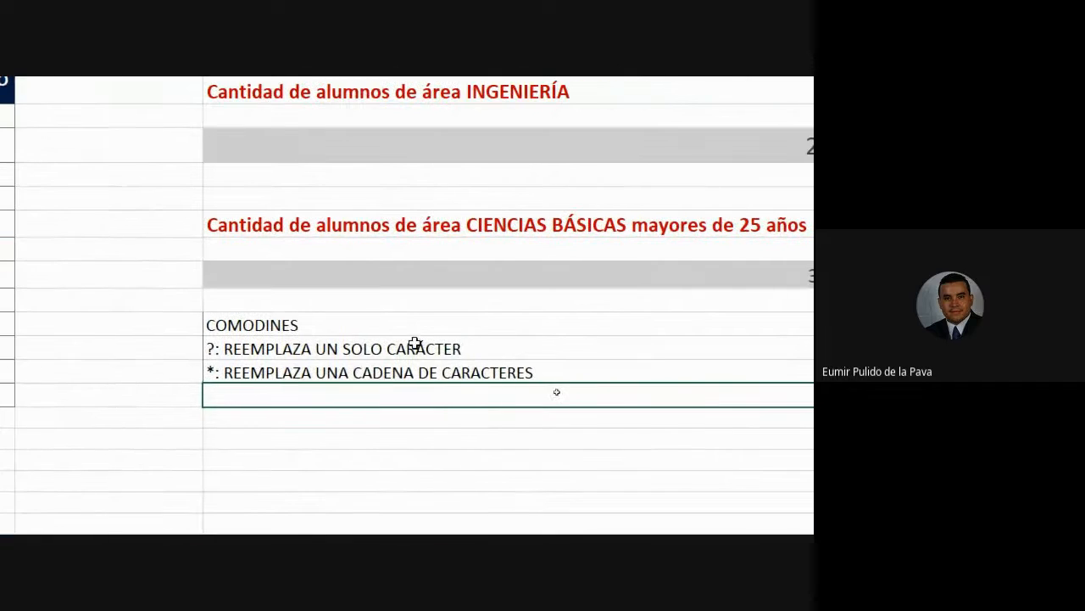
- Remove the accent from CARÁCTER in the question-mark note so it reads "?: REEMPLAZA UN SOLO CARACTER"
double_click(422, 348)
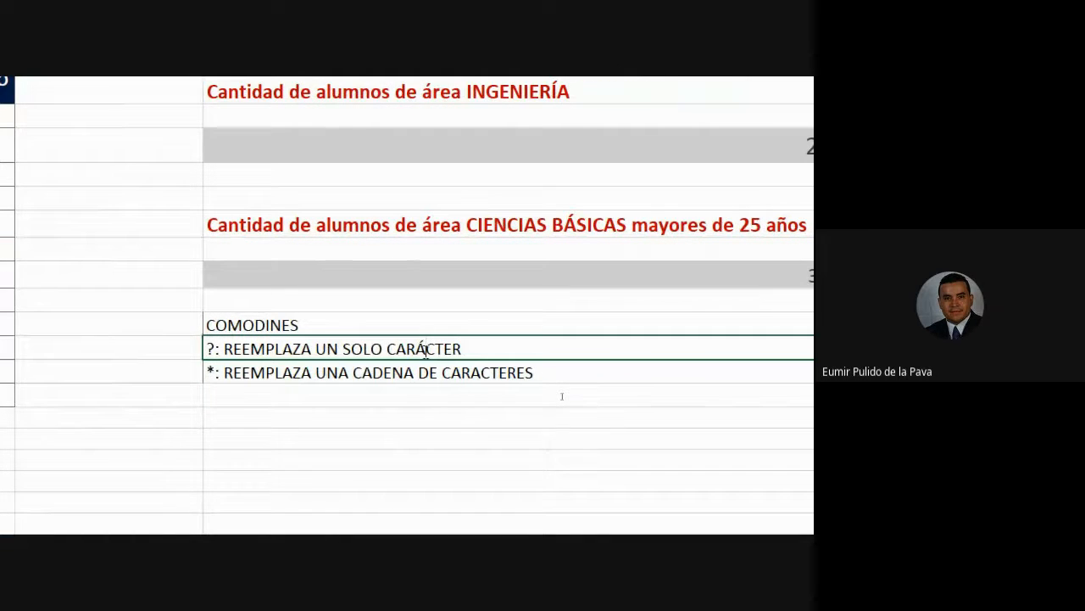
key("BackSpace")
type("A")
key("Return")
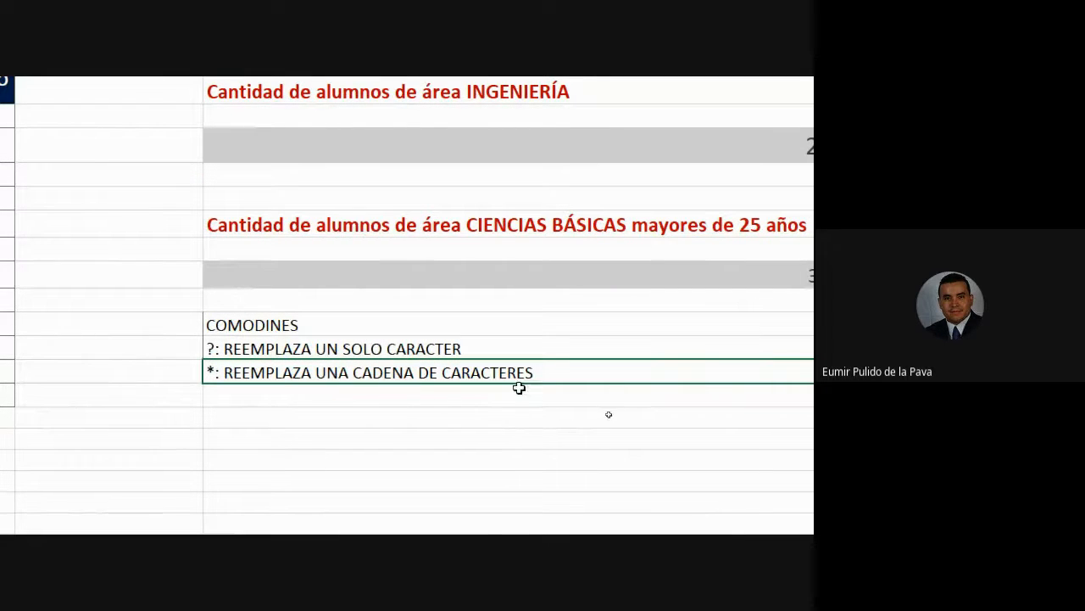
- Change the second criterion of the CONTAR.SI.CONJUNTO formula in G27 to "CIENCIAS B*"
left_click(669, 226)
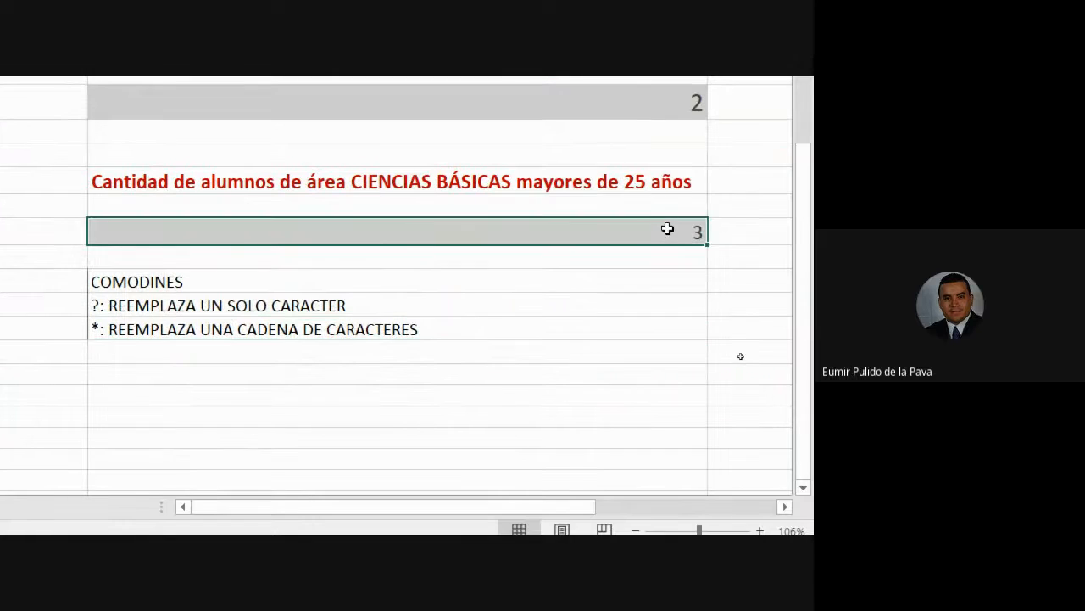
double_click(649, 226)
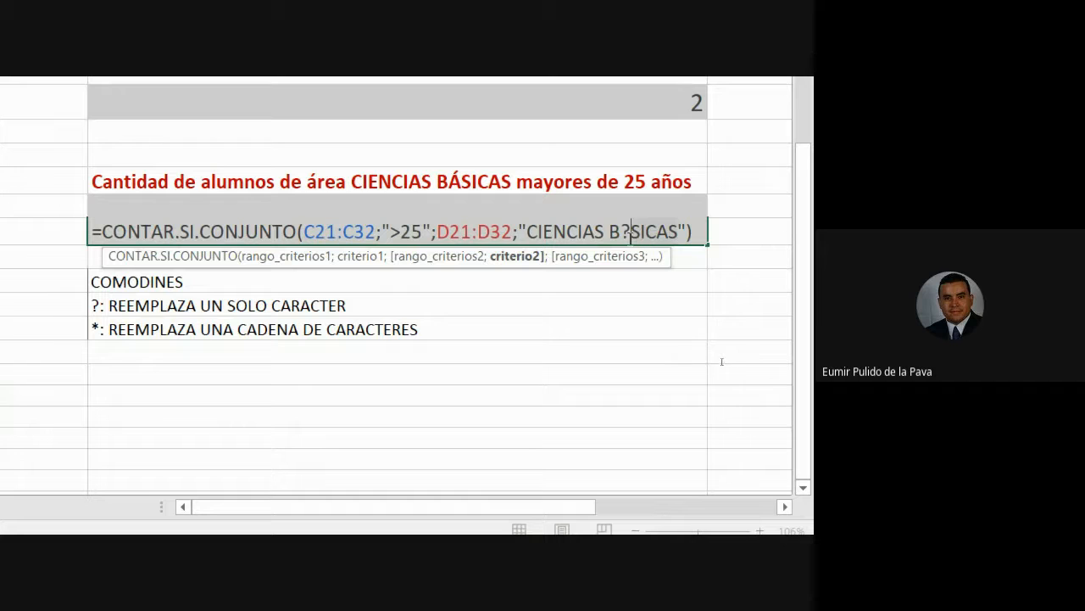
key("Delete")
key("Delete")
key("Delete")
key("Delete")
key("Delete")
key("Delete")
type("*")
scroll(630, 255, "up", 1)
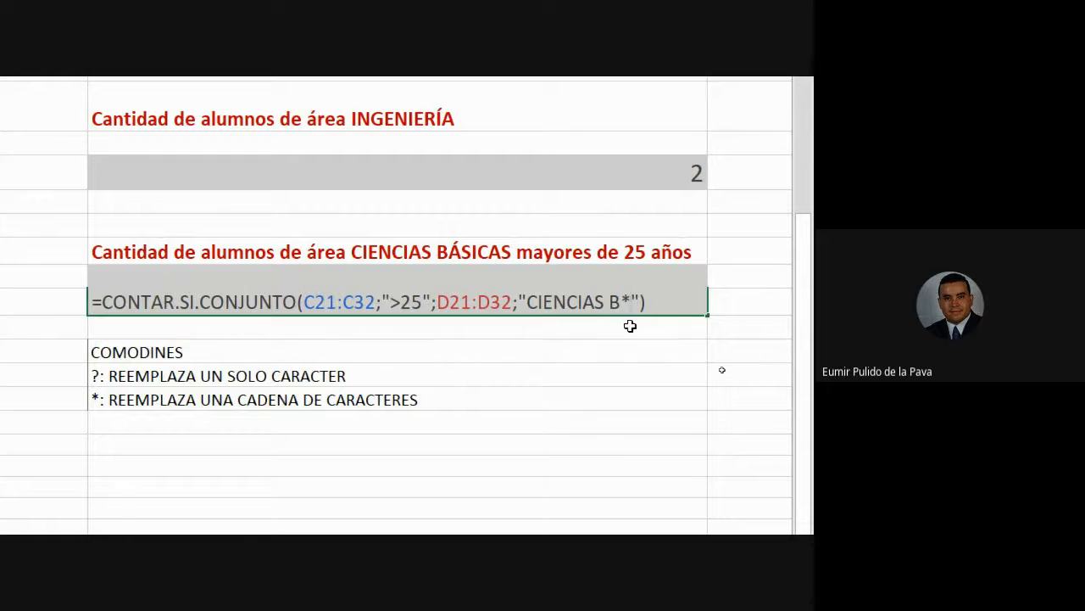
- Commit the CIENCIAS BÁSICAS over-25 count formula, and replace its second criterion with "C*"
key("Return")
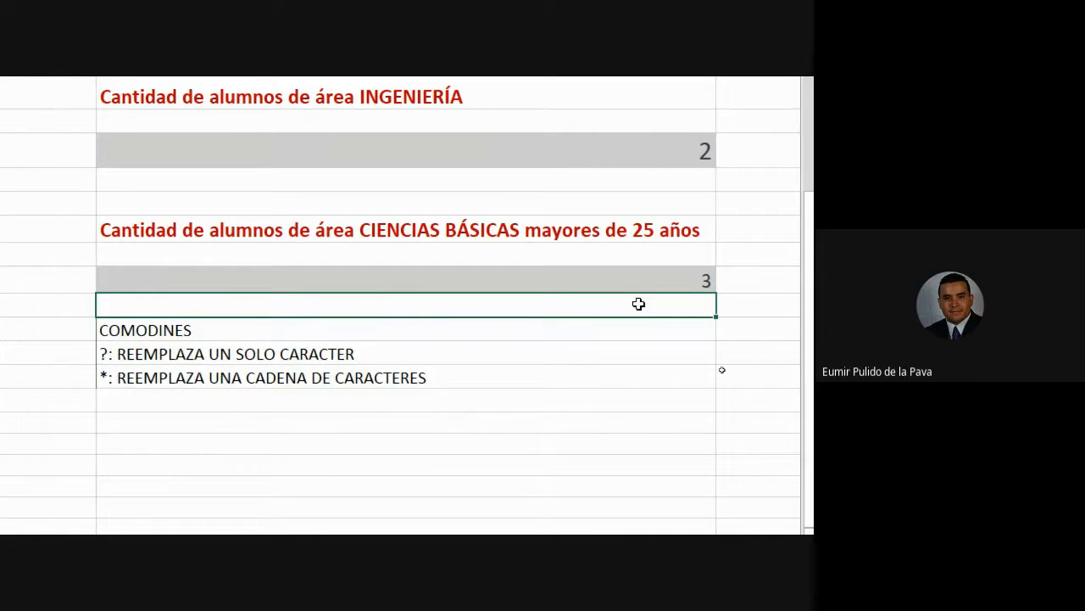
left_click(424, 281)
double_click(424, 280)
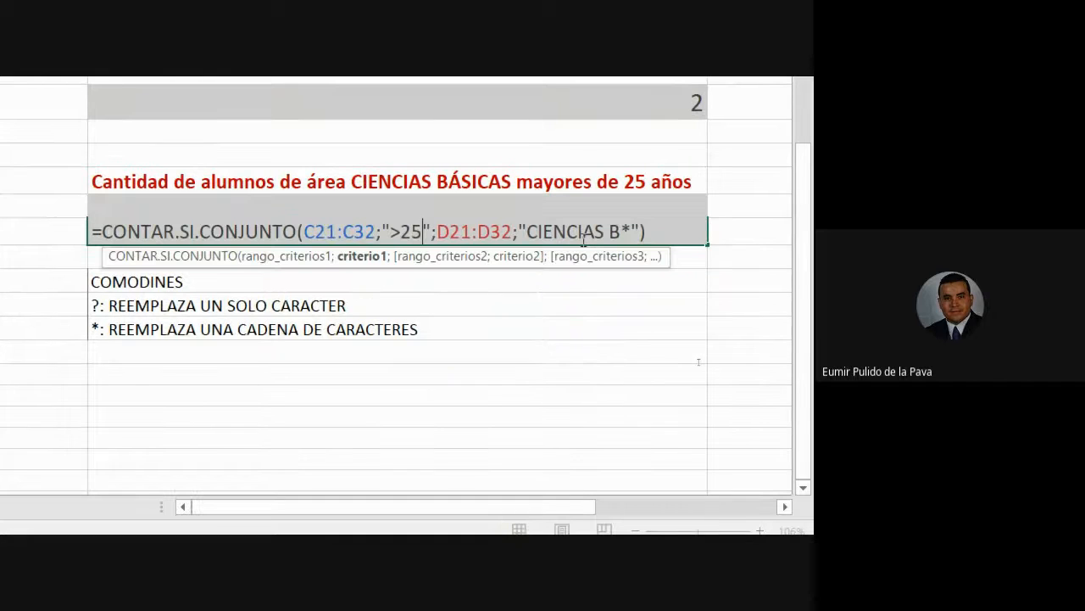
left_click(629, 234)
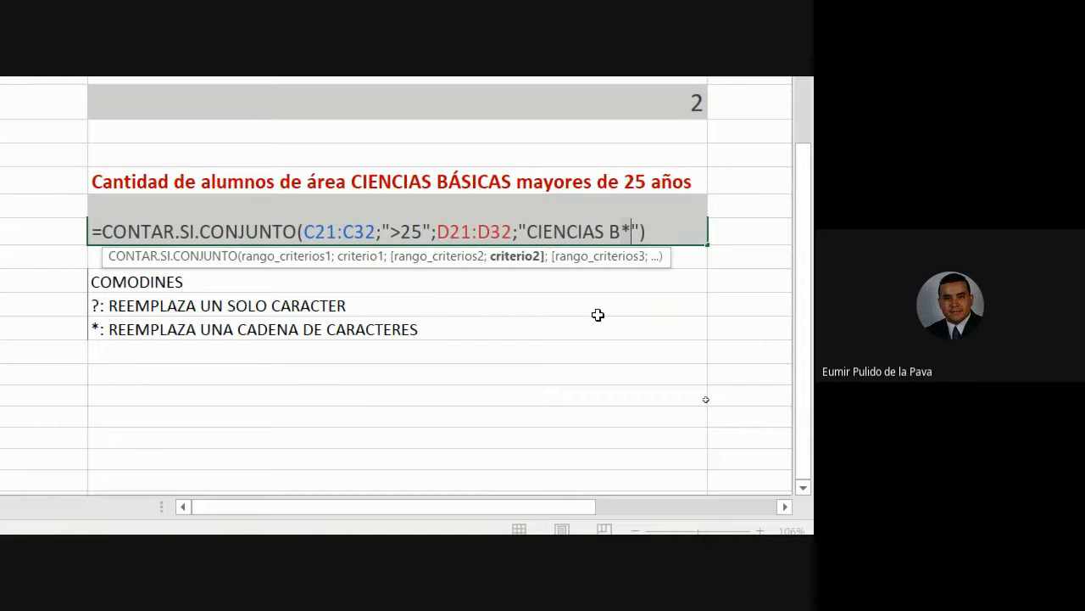
key("BackSpace")
key("BackSpace")
key("BackSpace")
key("BackSpace")
key("BackSpace")
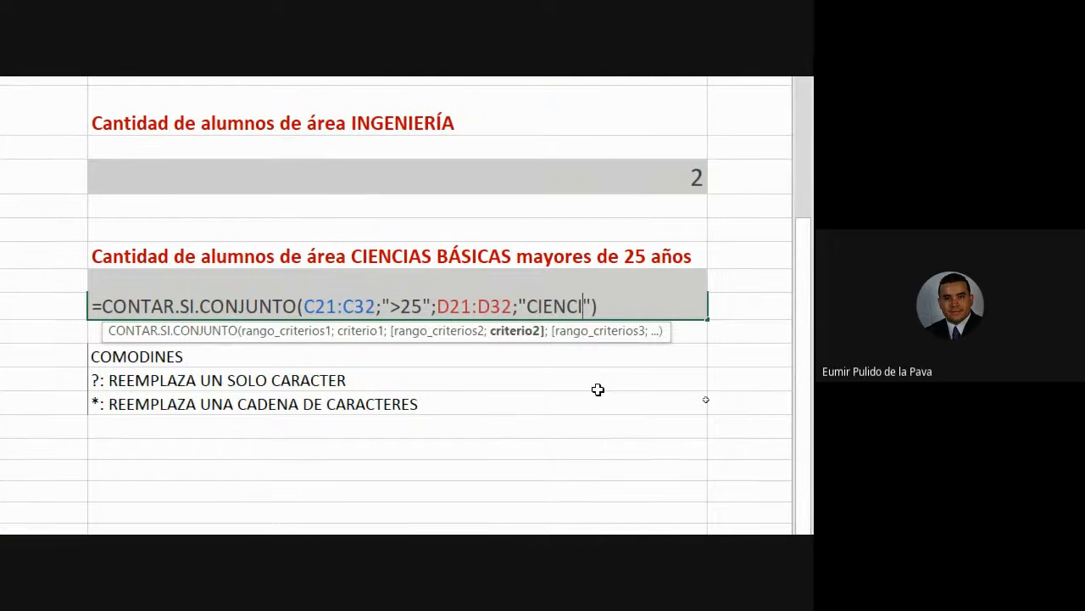
key("BackSpace")
key("BackSpace")
key("BackSpace")
key("BackSpace")
key("BackSpace")
type("*")
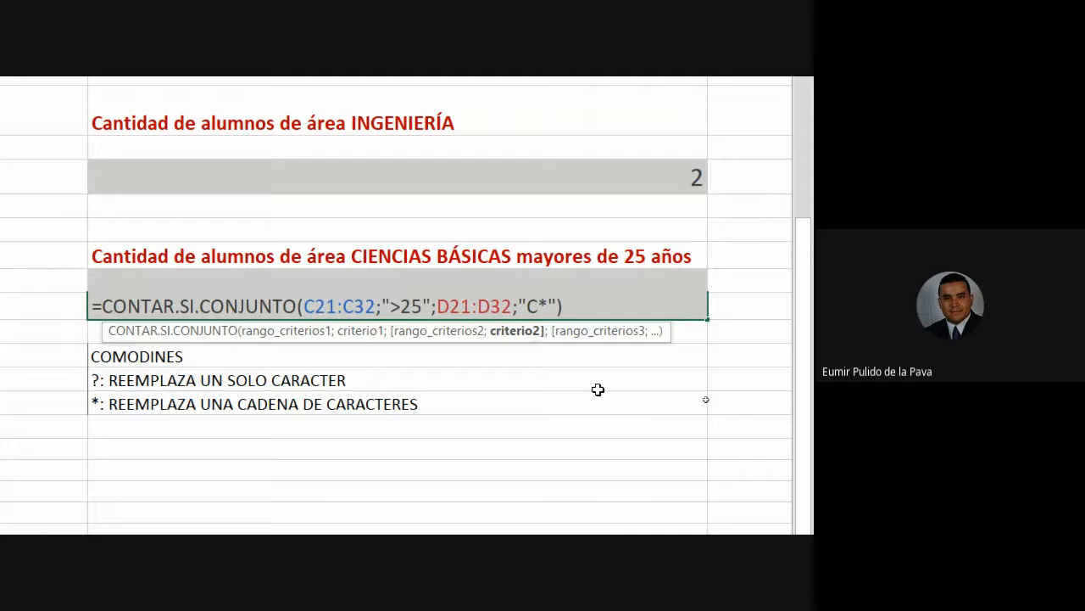
key("Return")
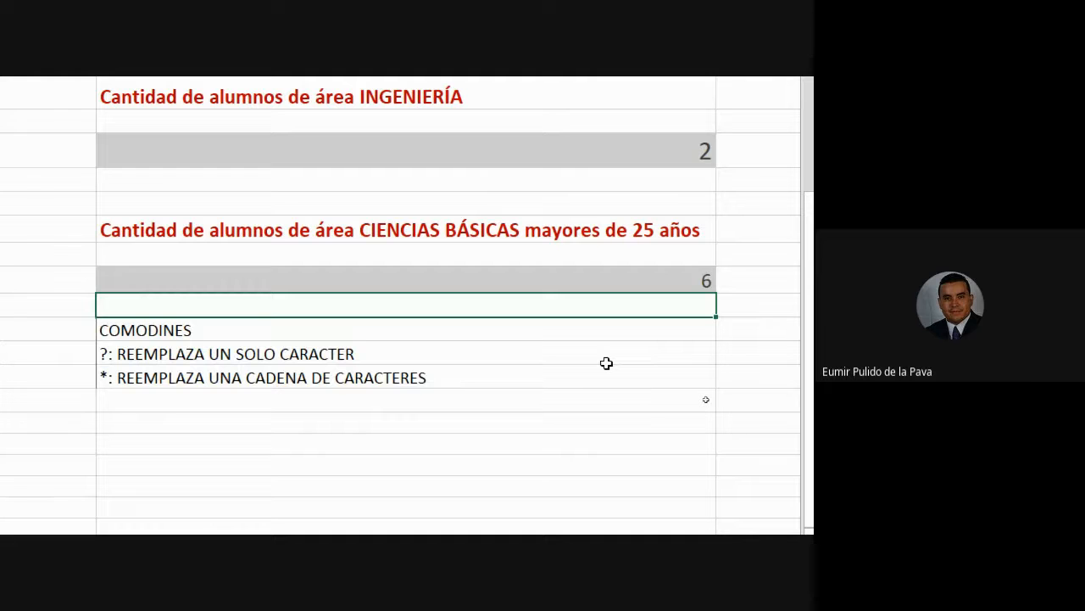
- Review the "C*" area criterion in the over-25 count formula together with its referenced age and area ranges
left_click(547, 281)
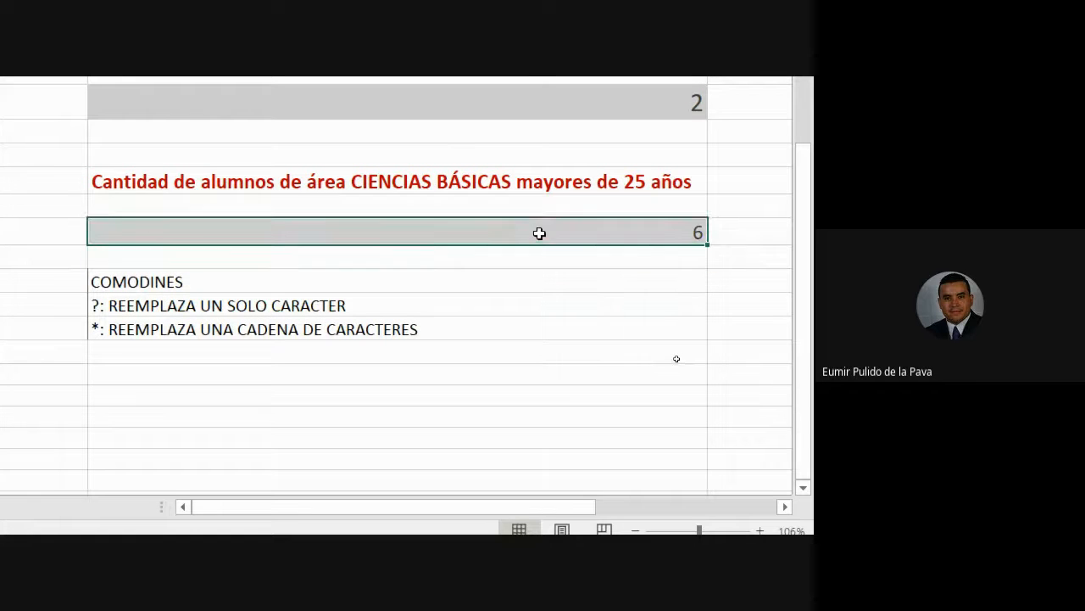
double_click(548, 282)
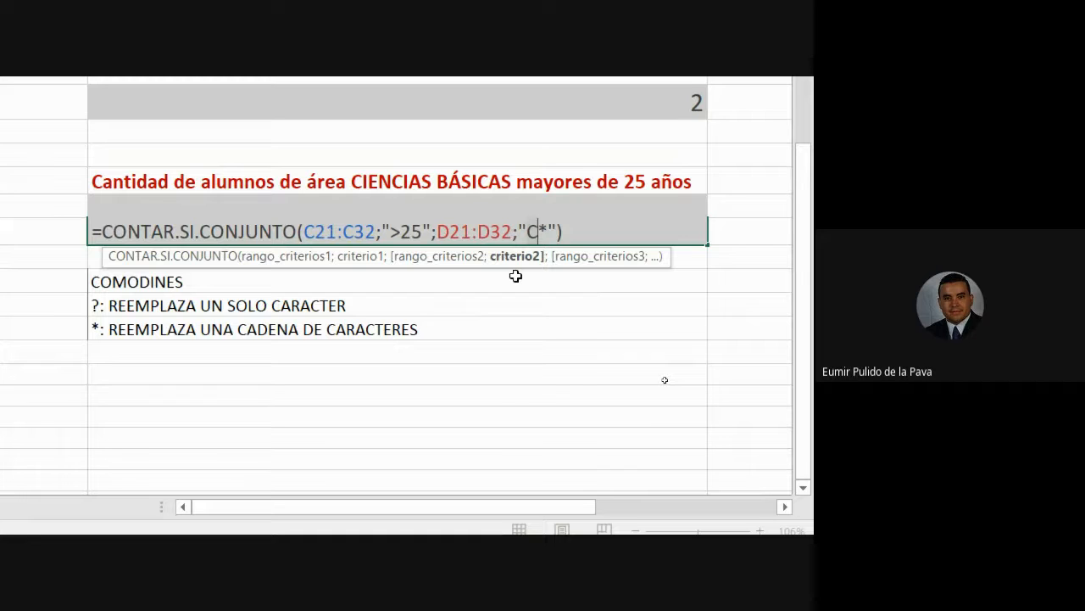
key("Right")
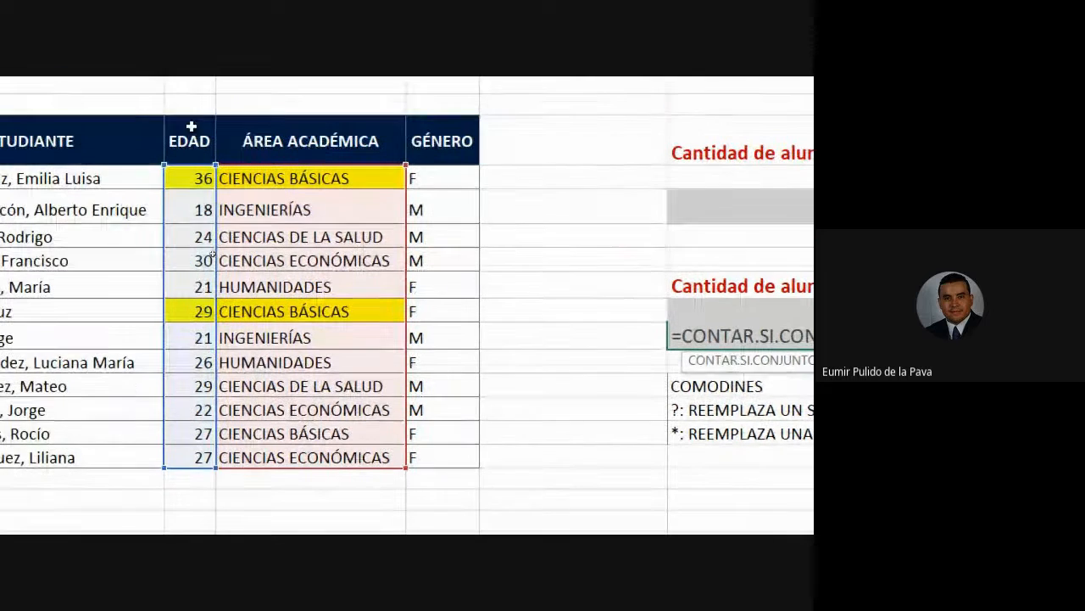
key("Return")
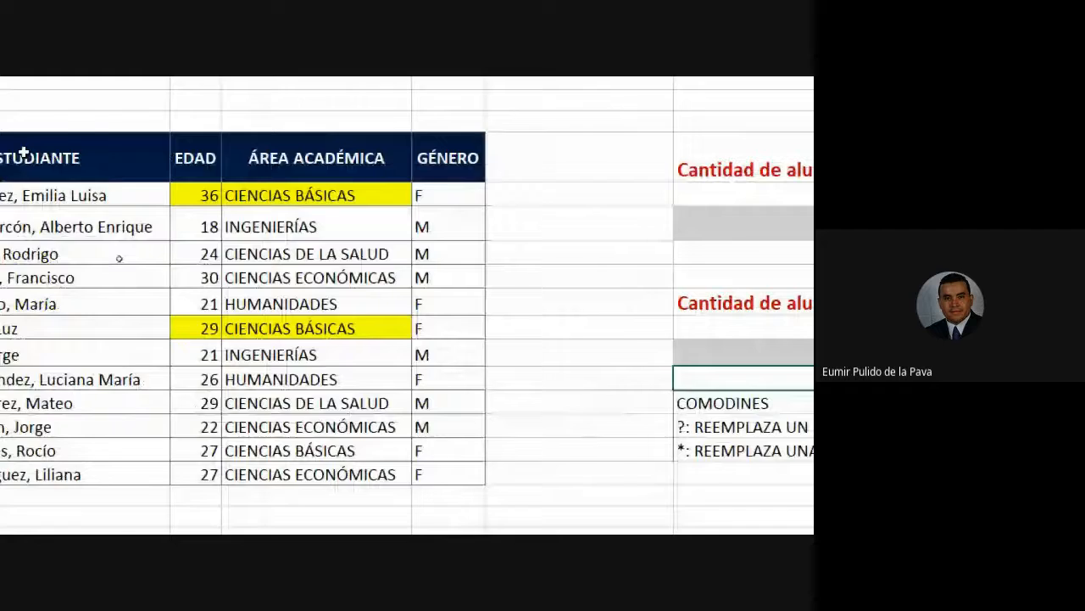
- Examine the ÁREA ACADÉMICA entries from D21 down to D29 for text that fits the "C*" wildcard
left_click(475, 209)
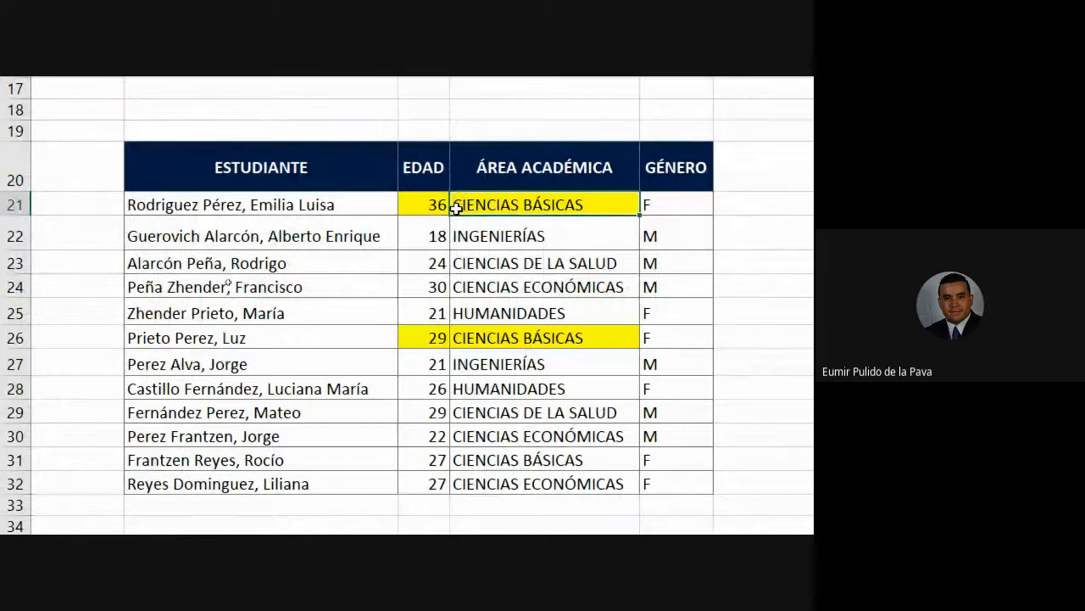
left_click(465, 239)
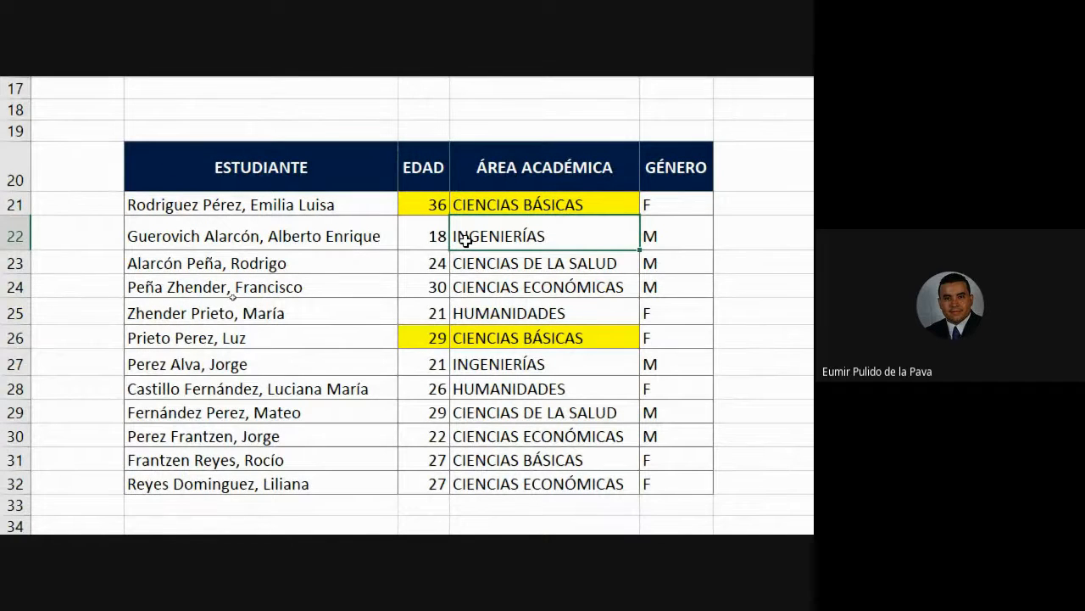
left_click(464, 264)
double_click(465, 264)
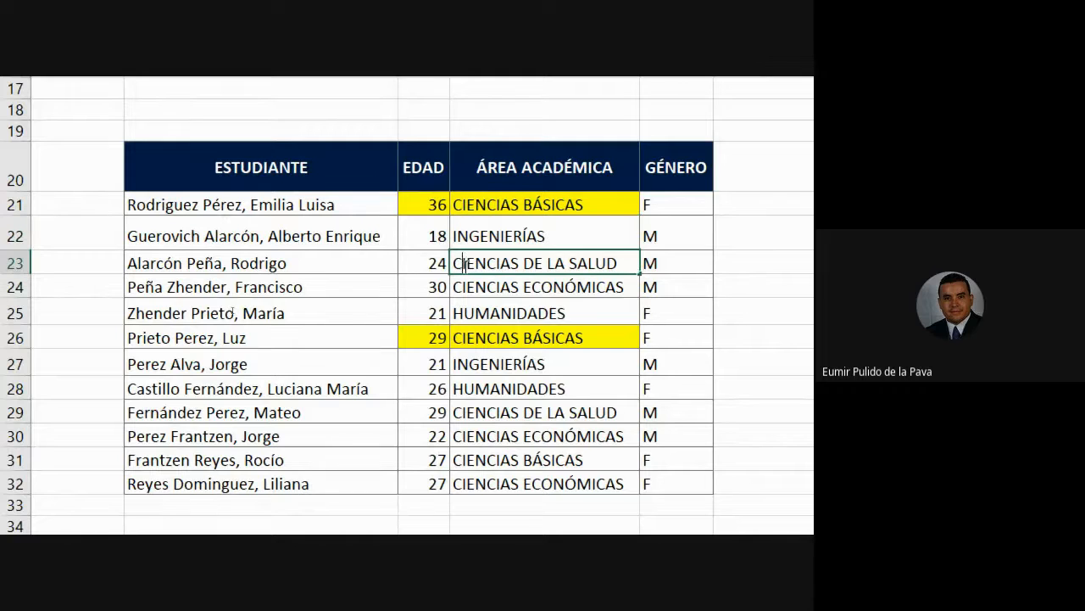
left_click_drag(463, 263, 620, 268)
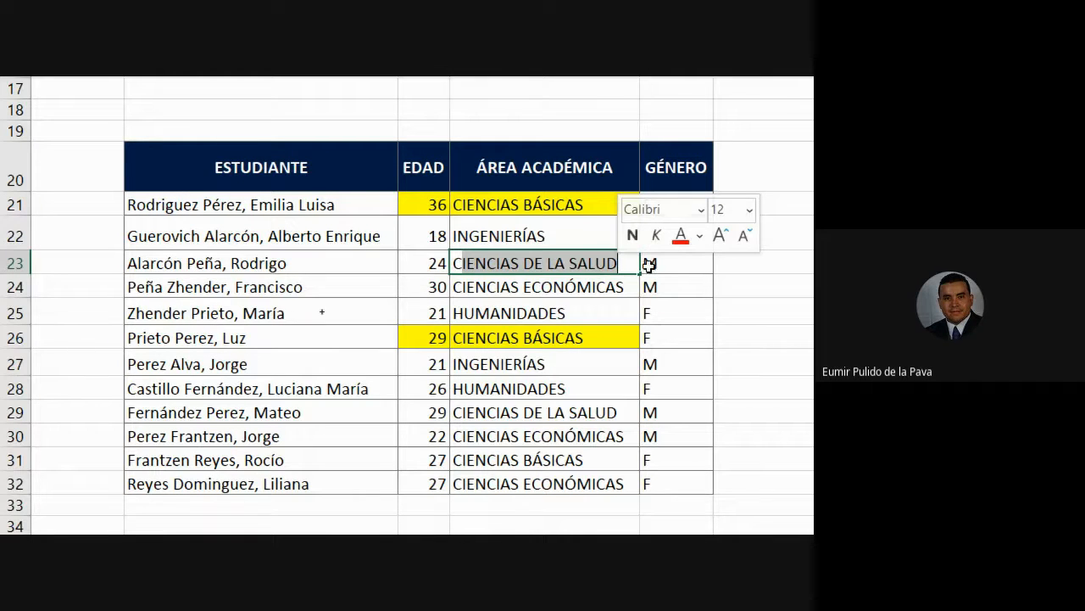
left_click(504, 285)
double_click(504, 285)
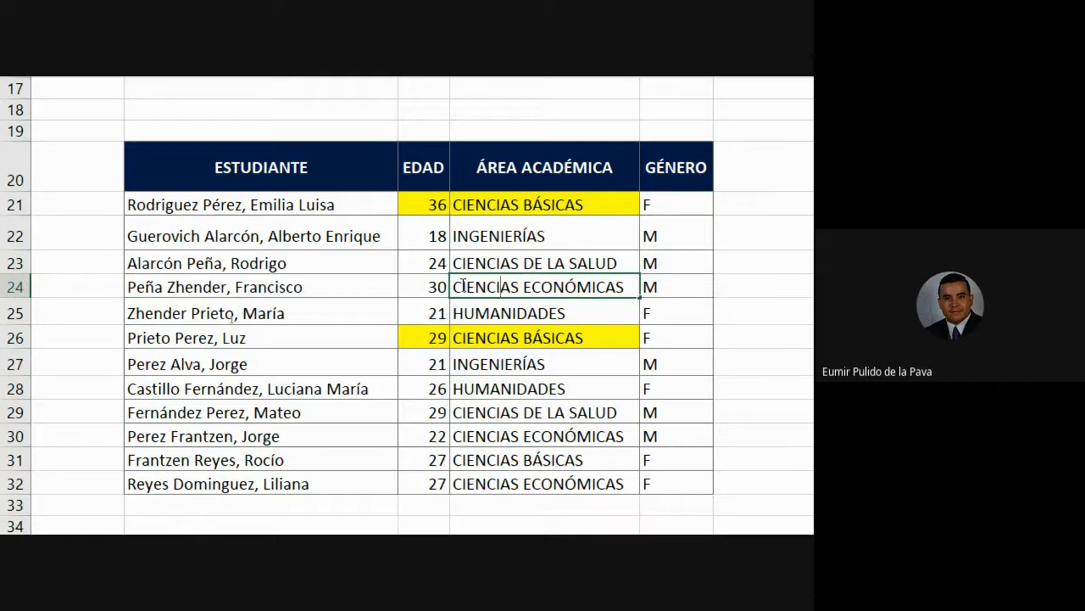
left_click_drag(455, 287, 629, 297)
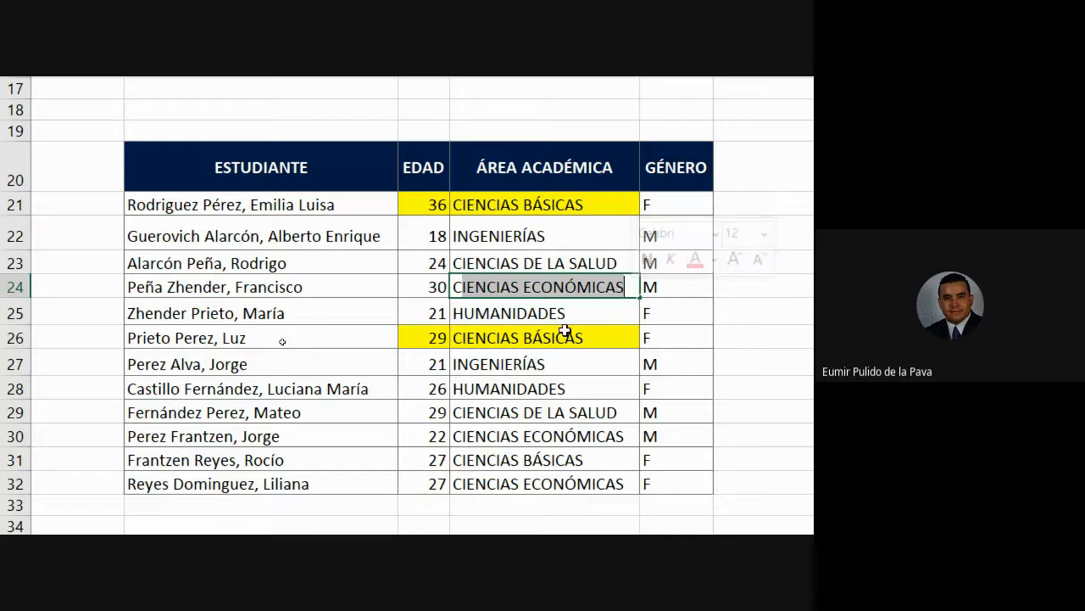
left_click(520, 344)
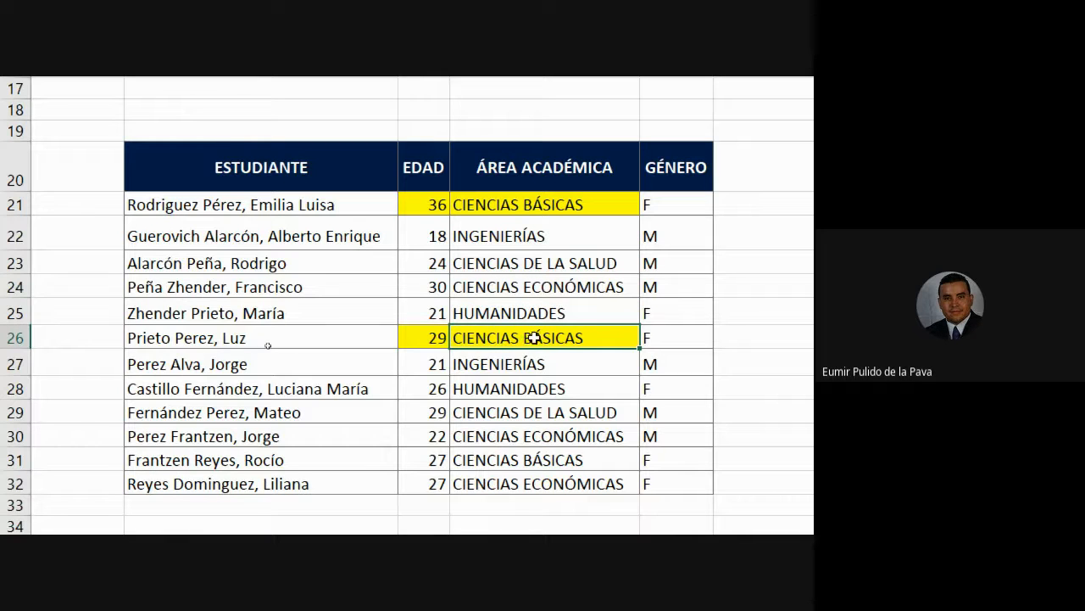
left_click(500, 363)
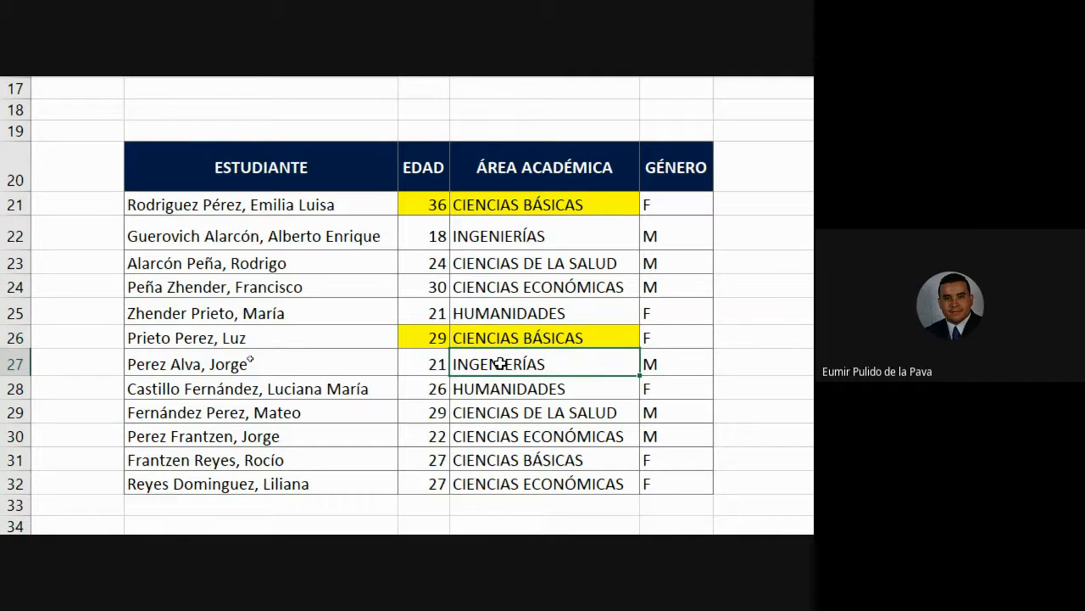
left_click(485, 381)
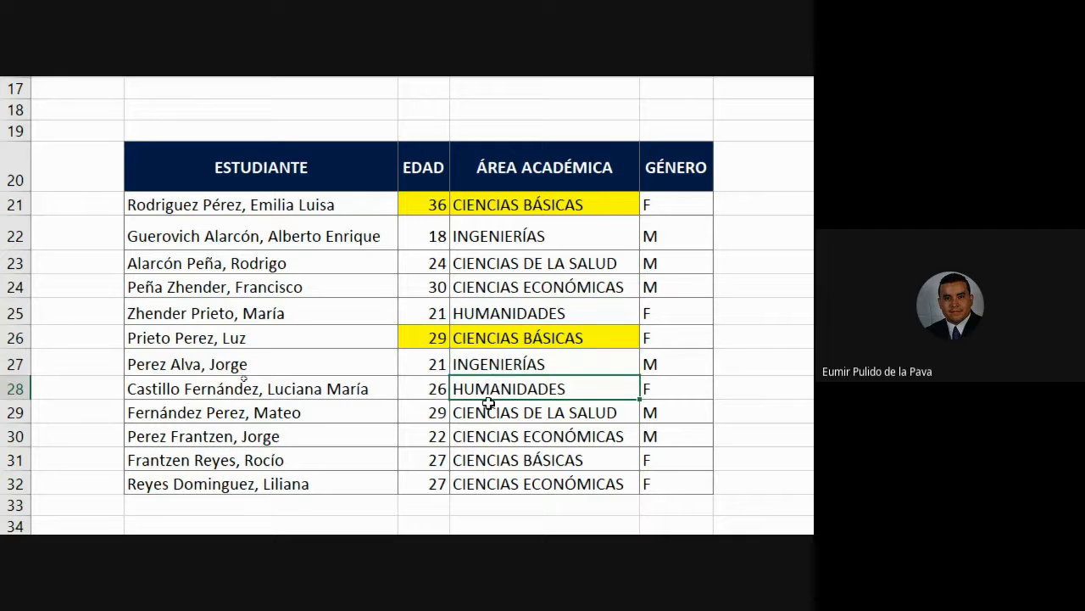
left_click(479, 412)
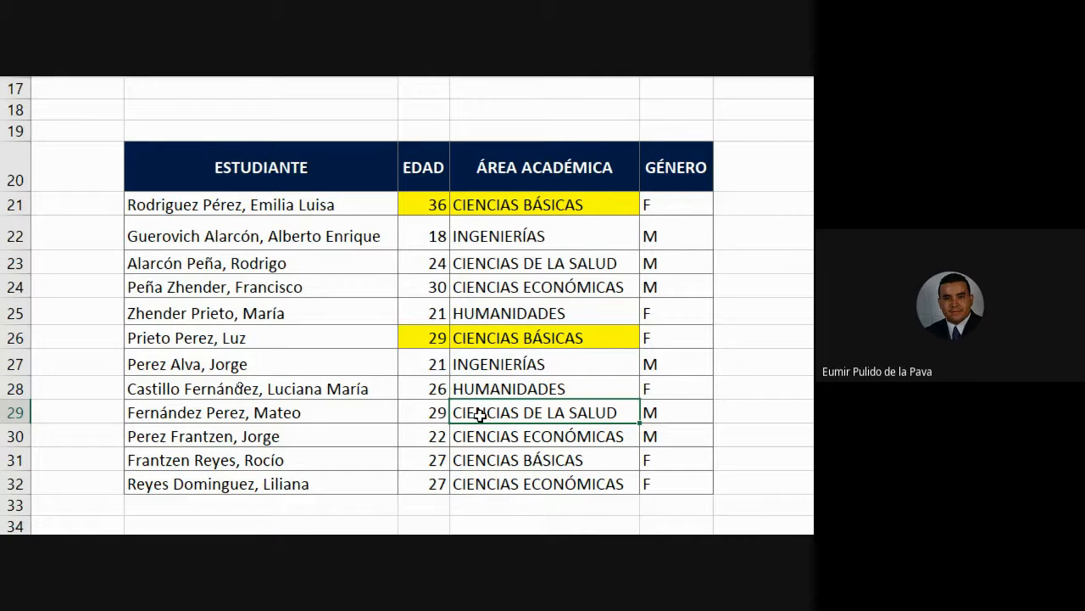
- Select every ÁREA ACADÉMICA cell beginning with C: D29:D32, D26, D24, D23 and D21
mouse_move(478, 416)
left_mouse_down()
mouse_move(471, 456)
mouse_move(462, 453)
mouse_move(527, 485)
left_mouse_up()
scroll(551, 508, "down", 1)
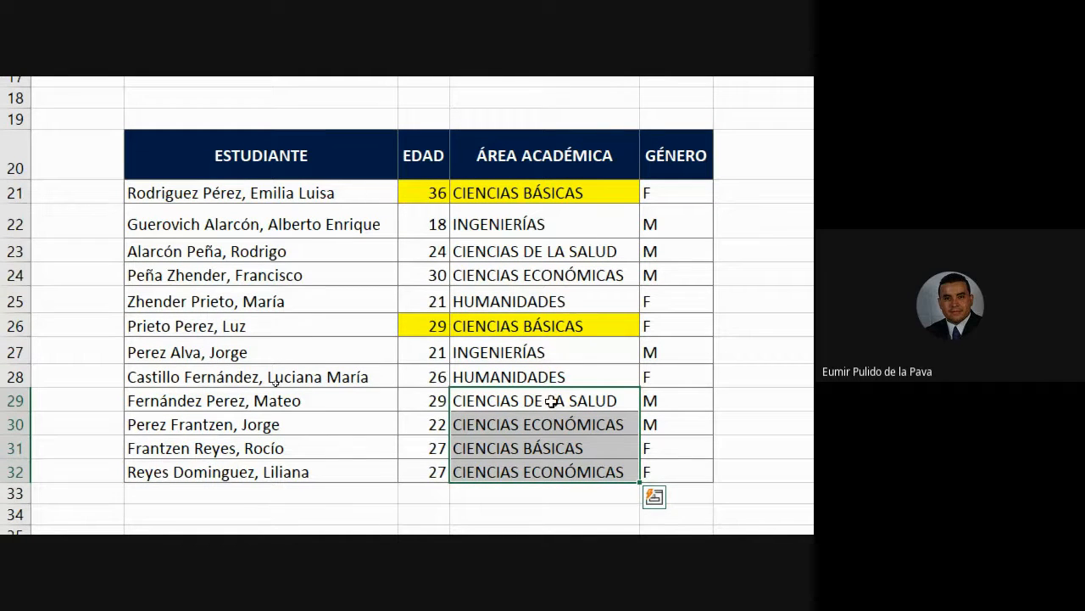
left_click(516, 324, "ctrl")
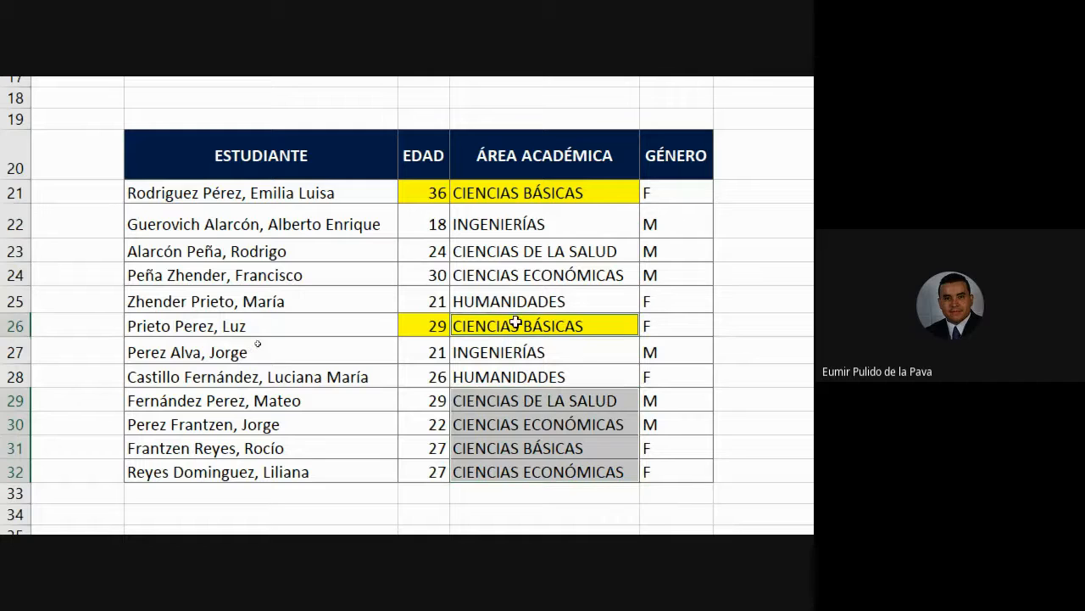
left_click(514, 275, "ctrl")
left_click(517, 253, "ctrl")
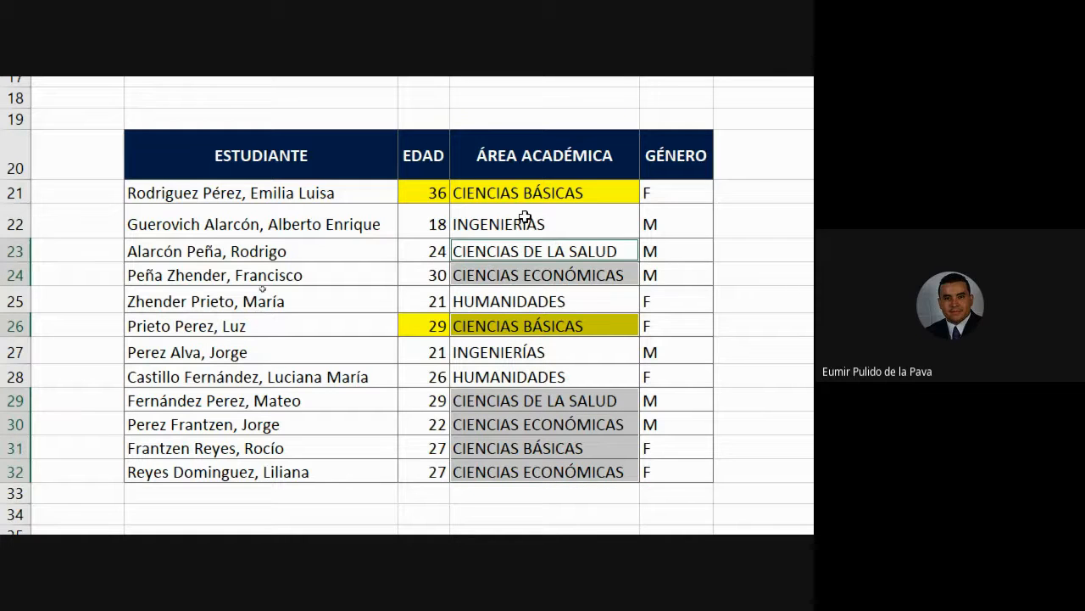
left_click(531, 188, "ctrl")
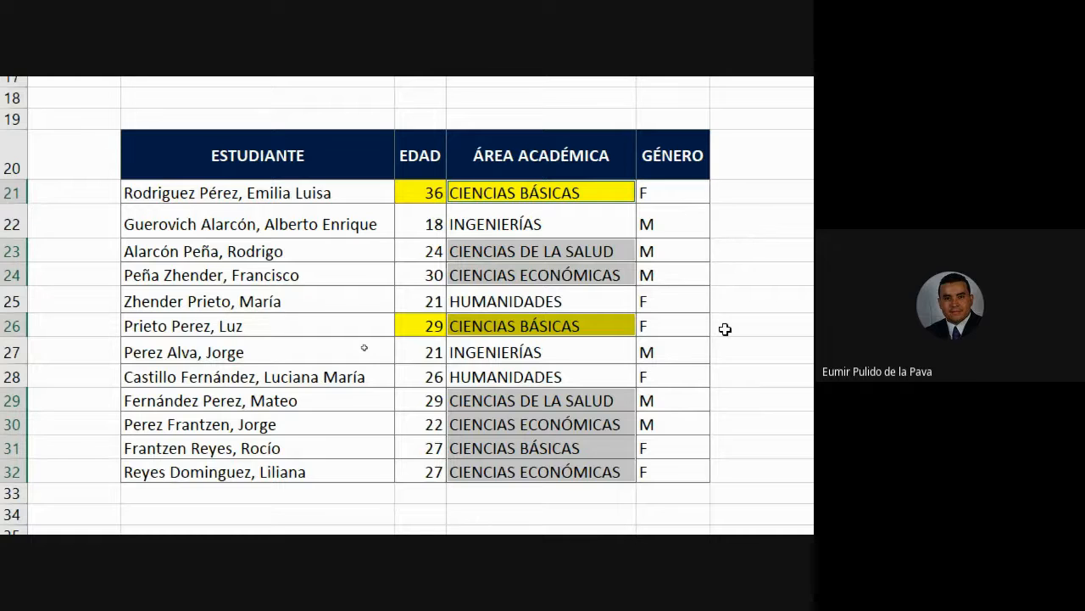
- Recheck the count formula under the CIENCIAS BÁSICAS over-25 heading without editing it
double_click(673, 353)
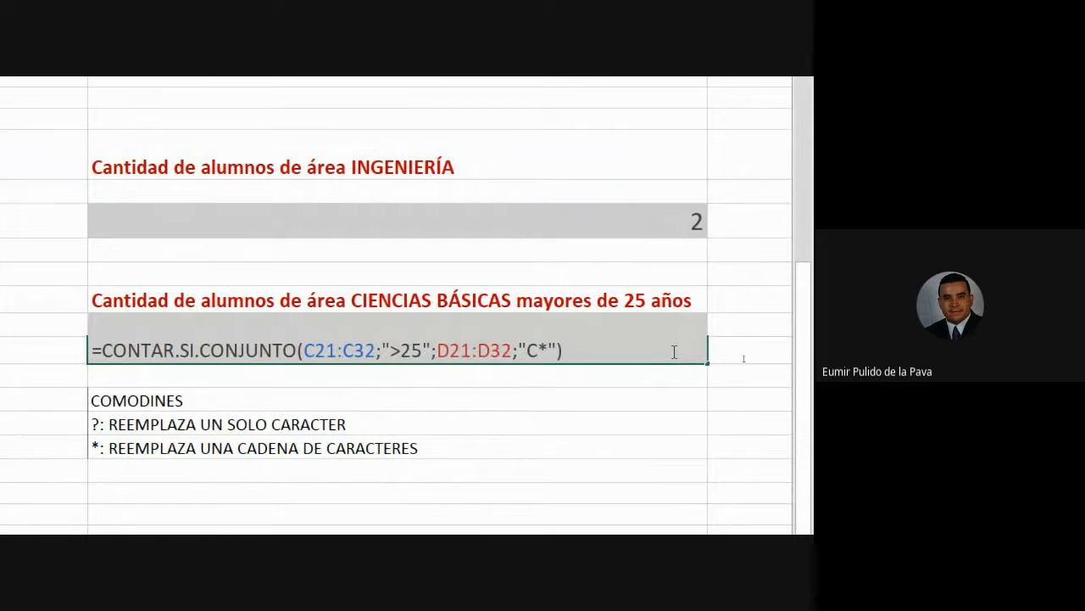
key("Return")
left_click(594, 351)
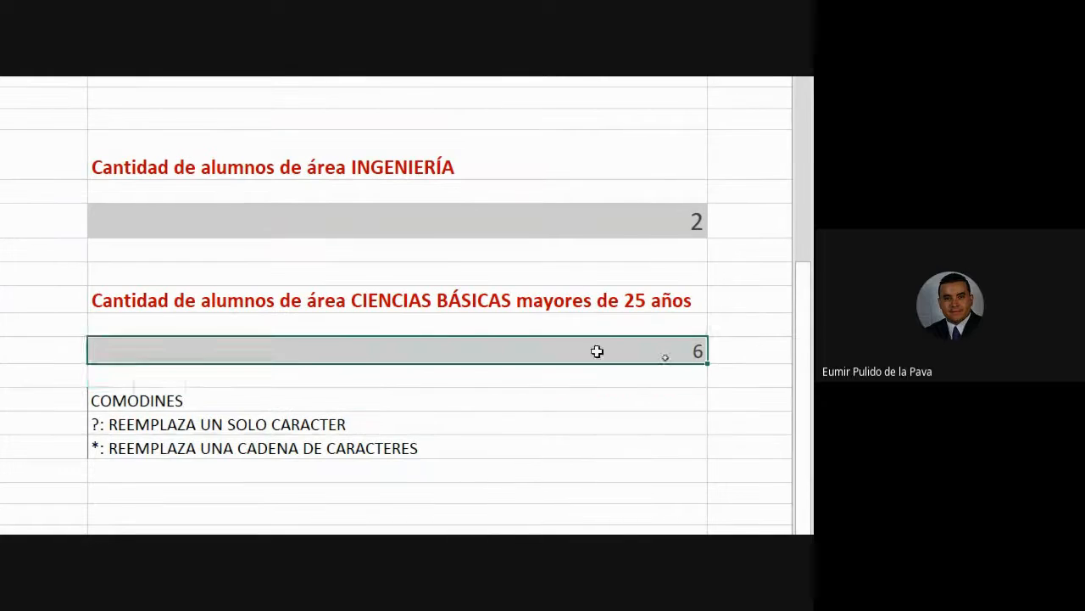
- Select the CIENCIAS area cells one by one from D21 down to D32 to count the entries matching "C*"
scroll(594, 352, "left", 10)
scroll(13, 230, "up", 2)
left_click(412, 169)
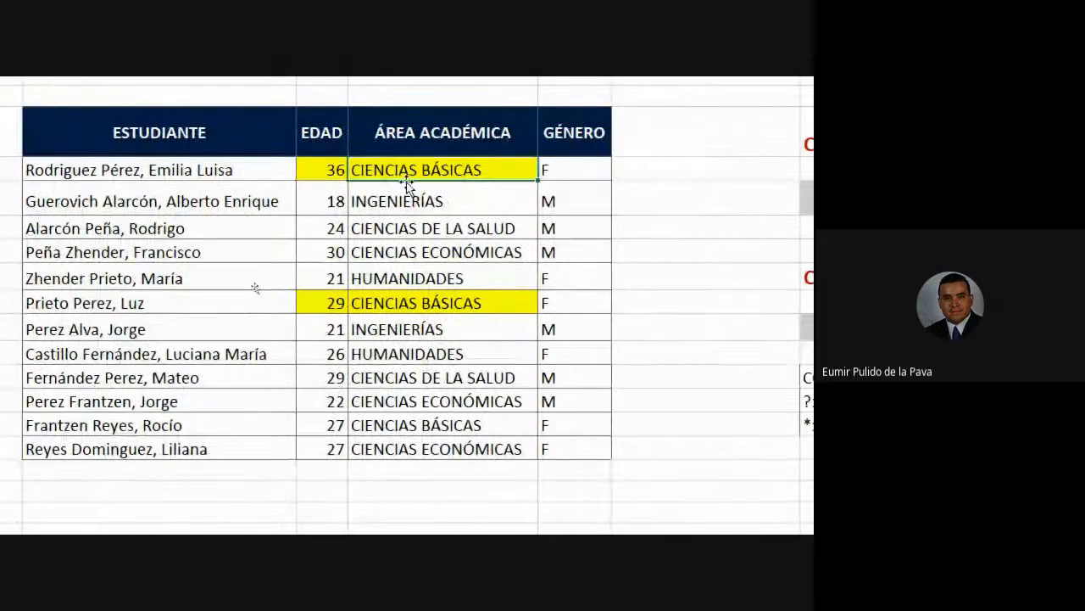
left_click(420, 229, "ctrl")
left_click(417, 252, "ctrl")
left_click(416, 303, "ctrl")
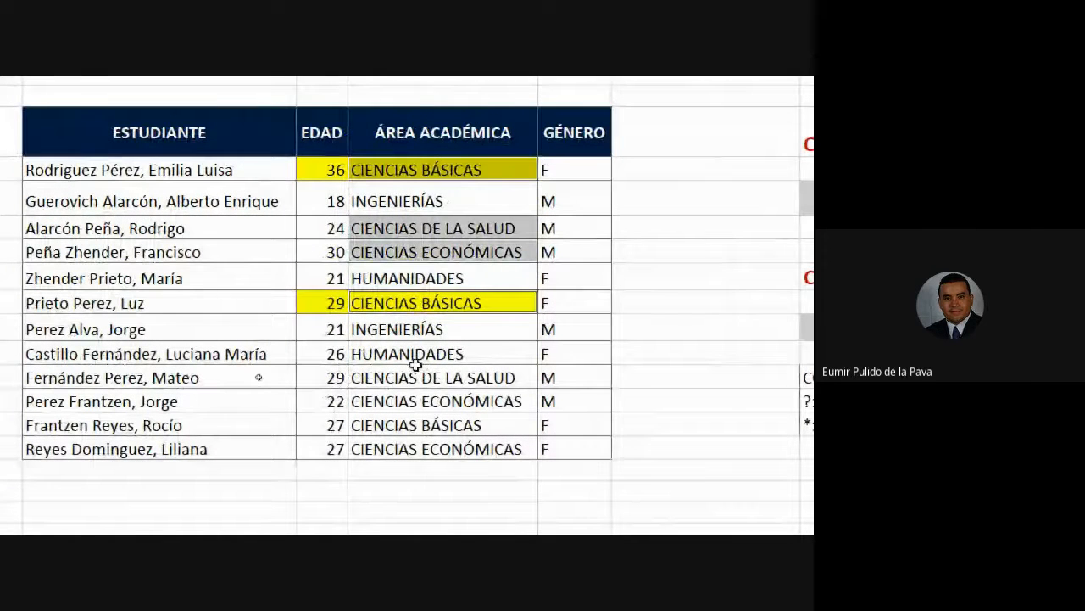
left_click(415, 378, "ctrl")
left_click(419, 401, "ctrl")
left_click(424, 424, "ctrl")
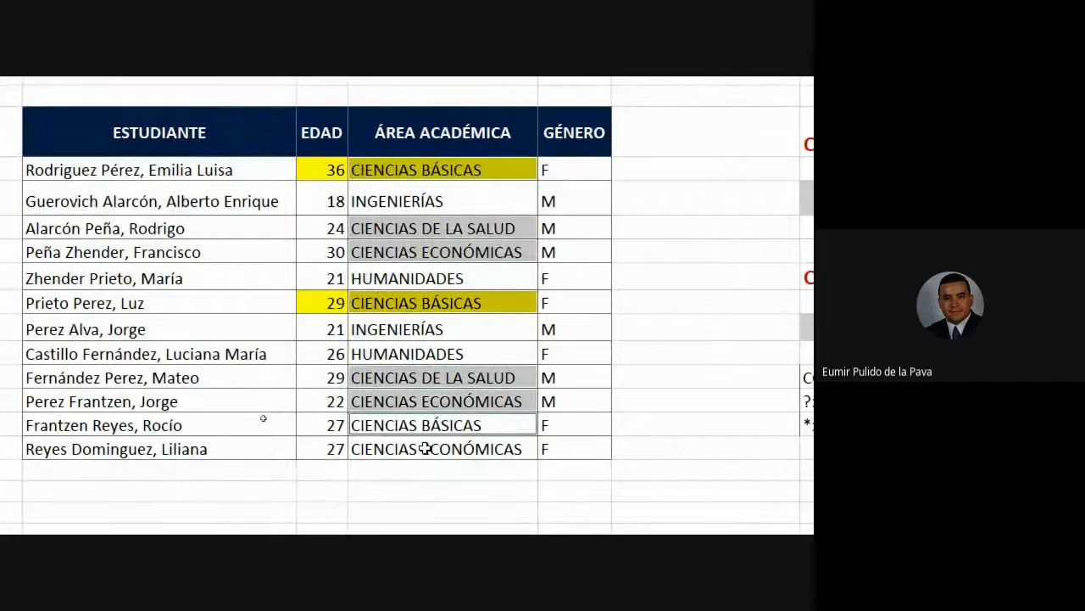
left_click(425, 449, "ctrl")
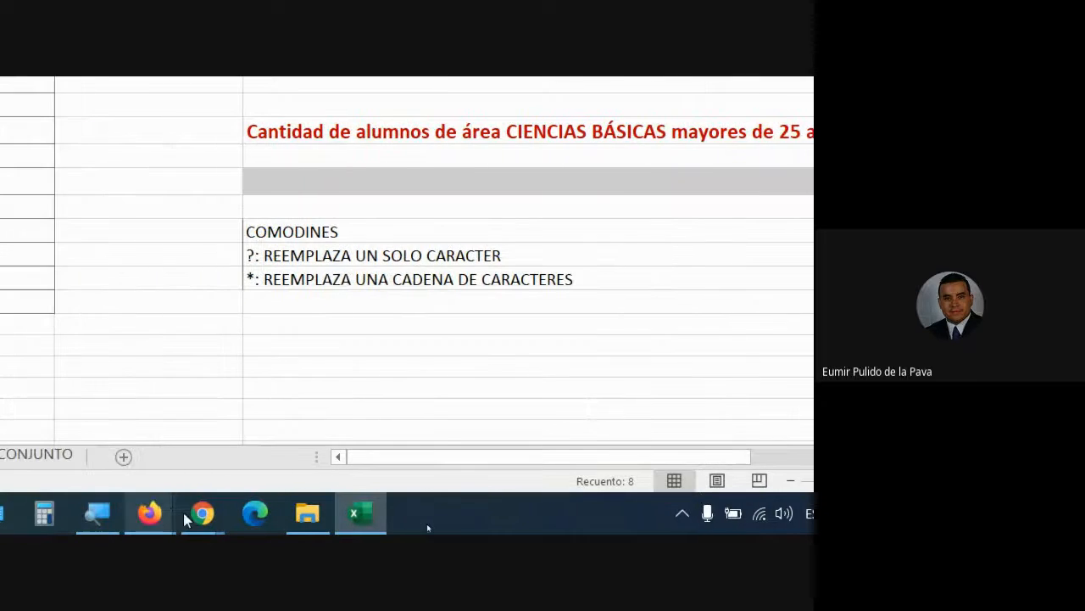
- Switch to the Google Meet call in Chrome, read the latest chat messages, and return to the Excel workbook
mouse_move(200, 513)
left_click(96, 410)
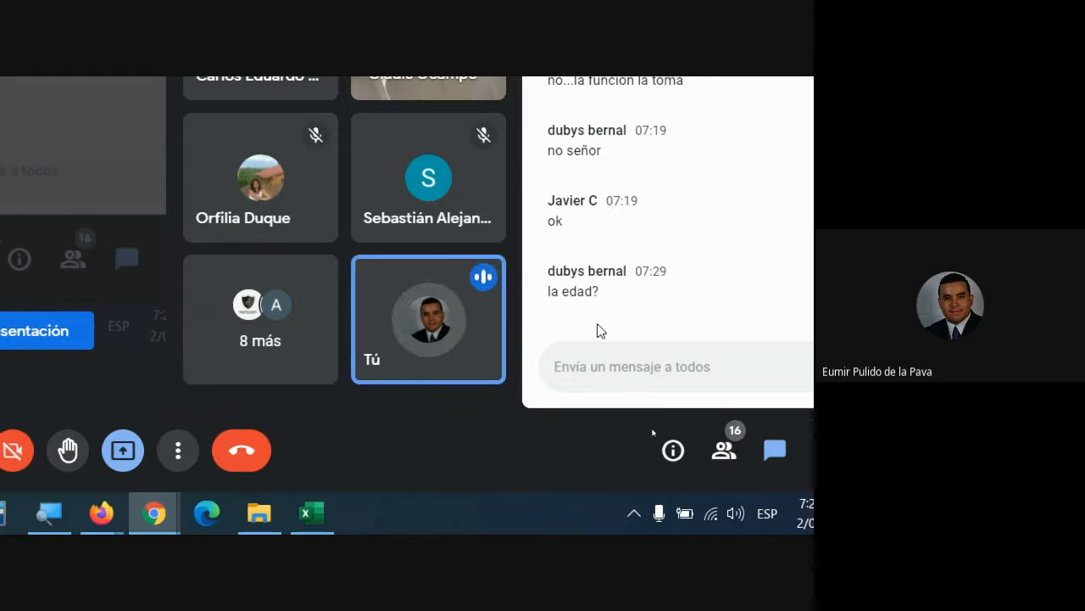
left_click(326, 517)
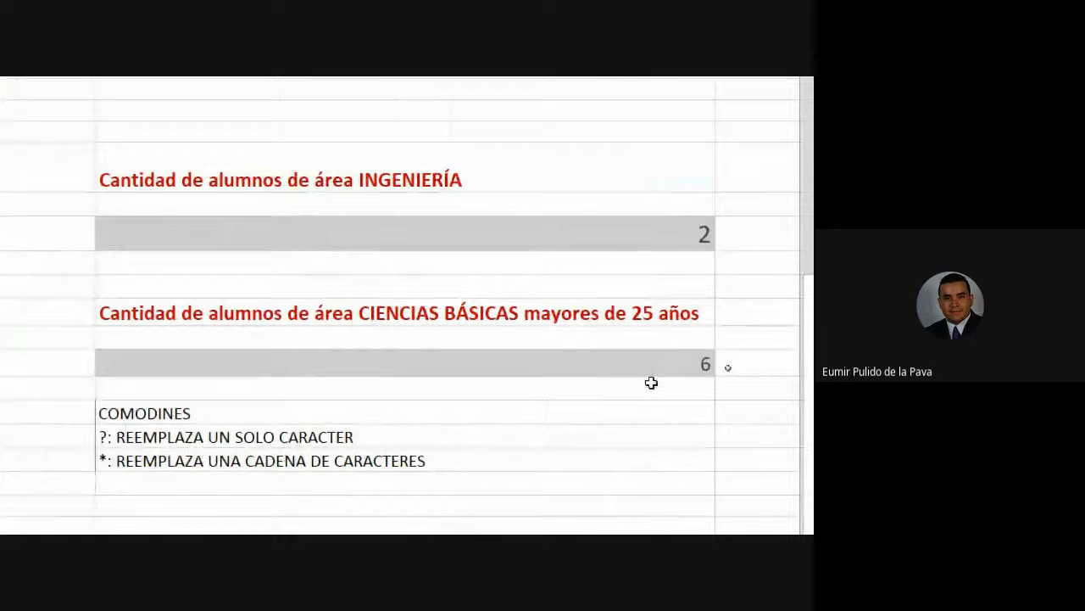
- Examine the ">25" age criterion in the count formula against the EDAD column of the student table
double_click(625, 361)
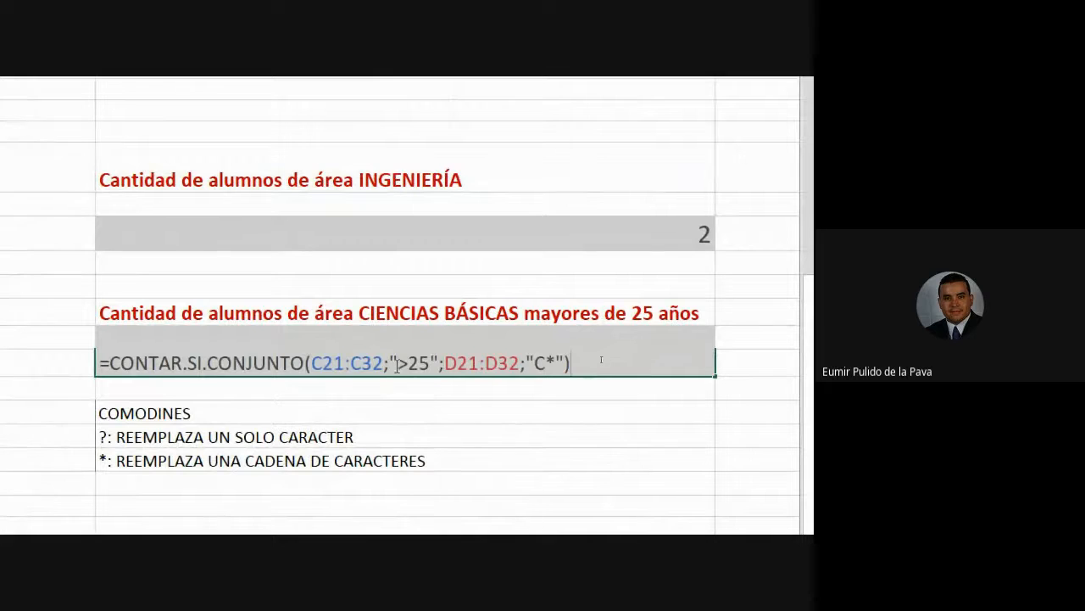
left_click(424, 363)
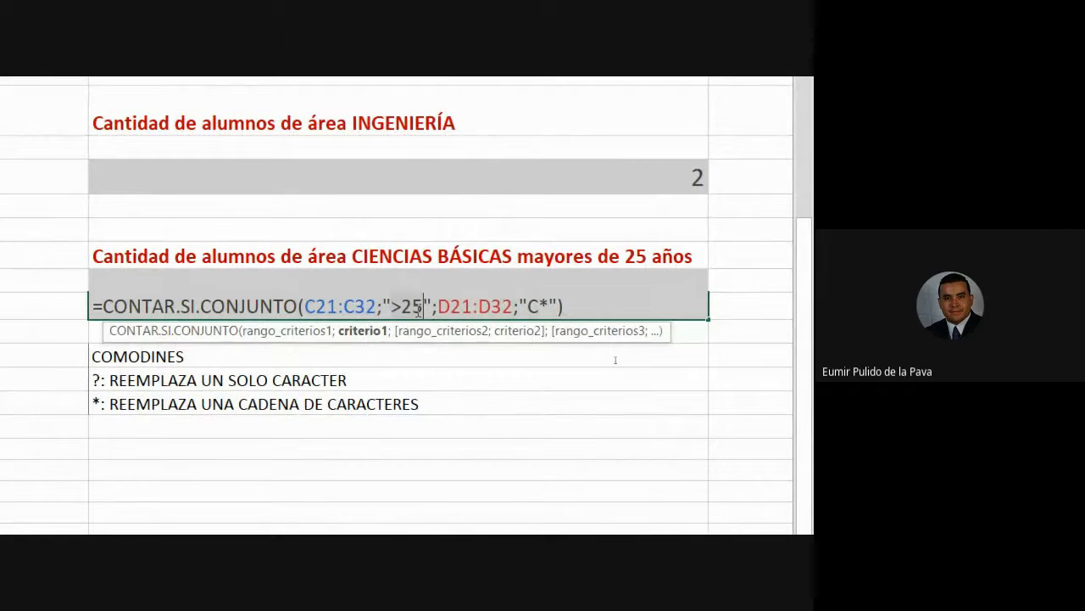
scroll(407, 339, "left", 10)
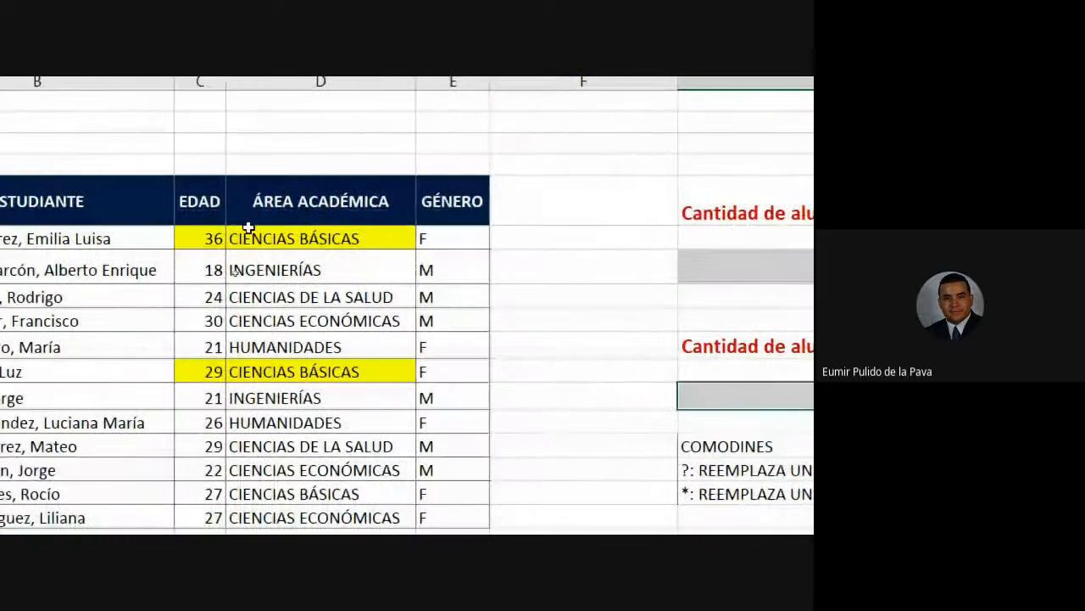
- Select the EDAD and ÁREA ACADÉMICA cells of several CIENCIAS rows to compare each with the count criteria
left_click_drag(208, 240, 245, 247)
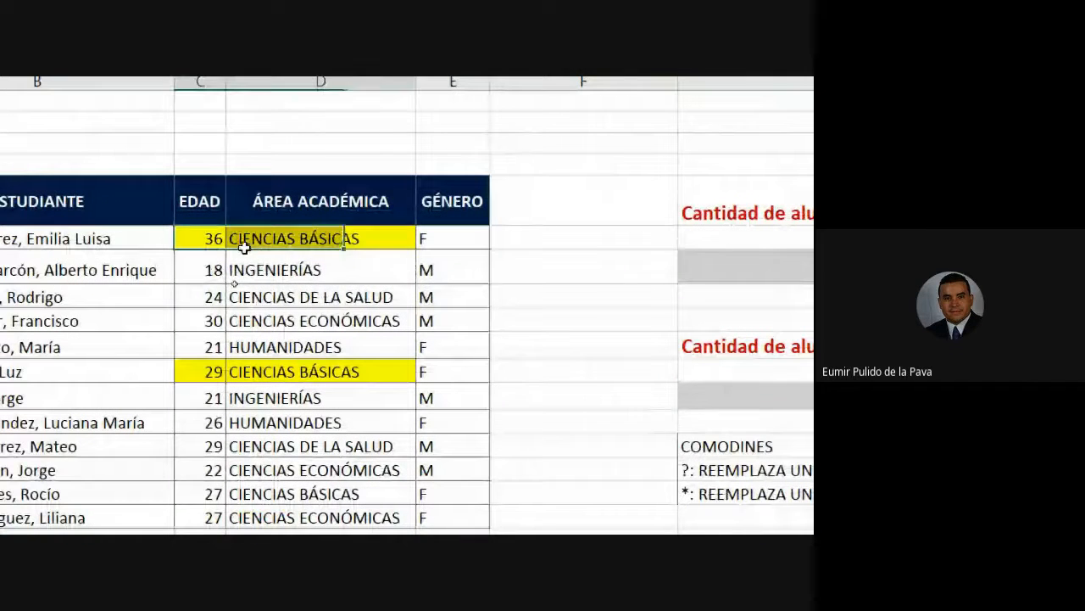
left_click_drag(203, 295, 280, 301)
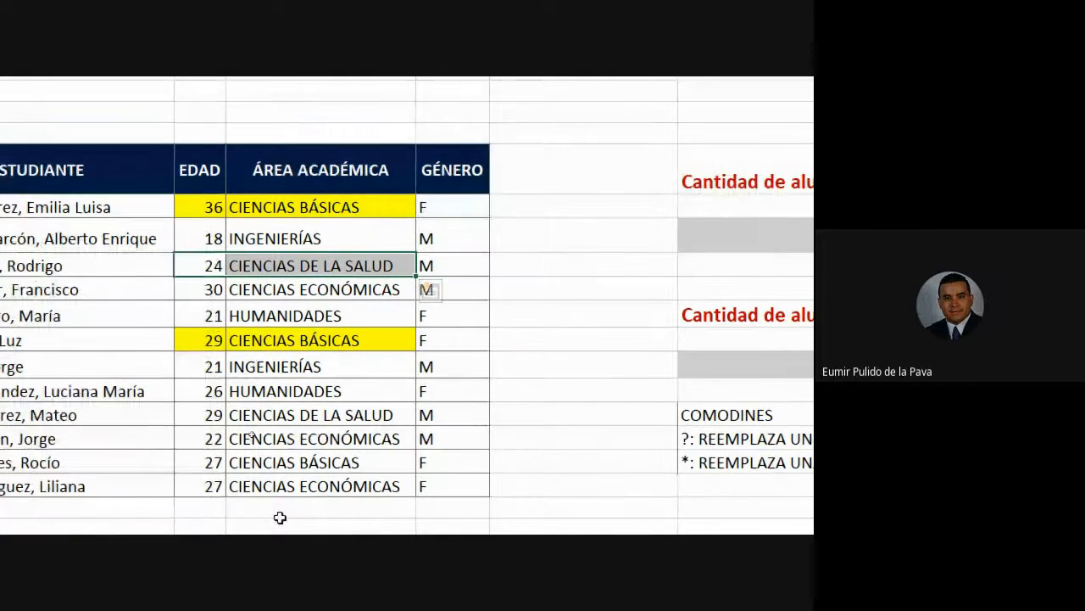
scroll(280, 517, "down", 1)
left_click_drag(211, 376, 255, 376)
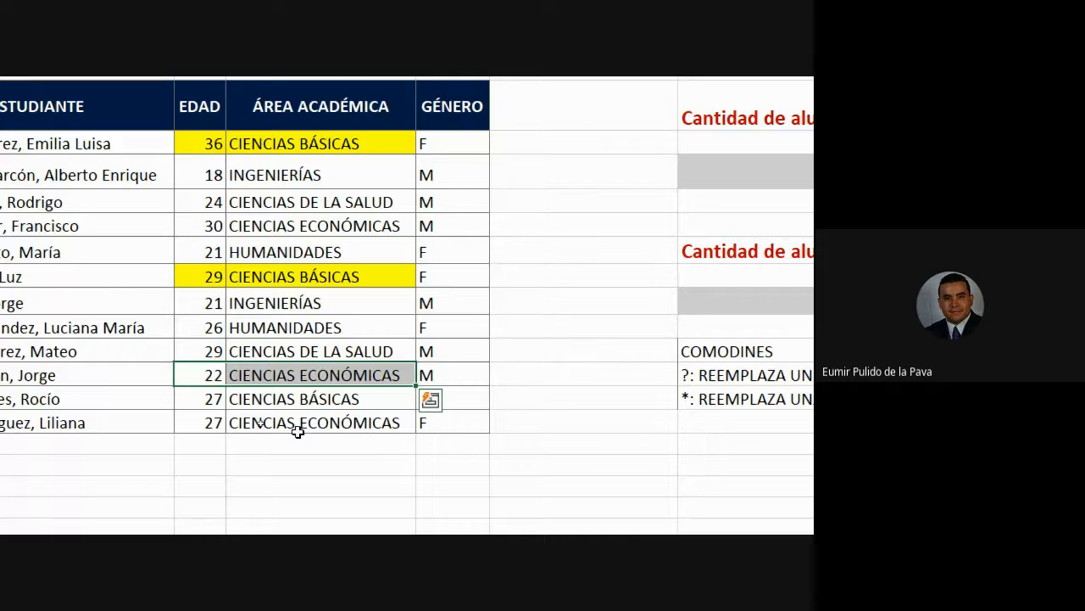
- Replace the academic area criterion in the over-25 count formula with "CIENCIAS B*" and commit the formula
double_click(663, 299)
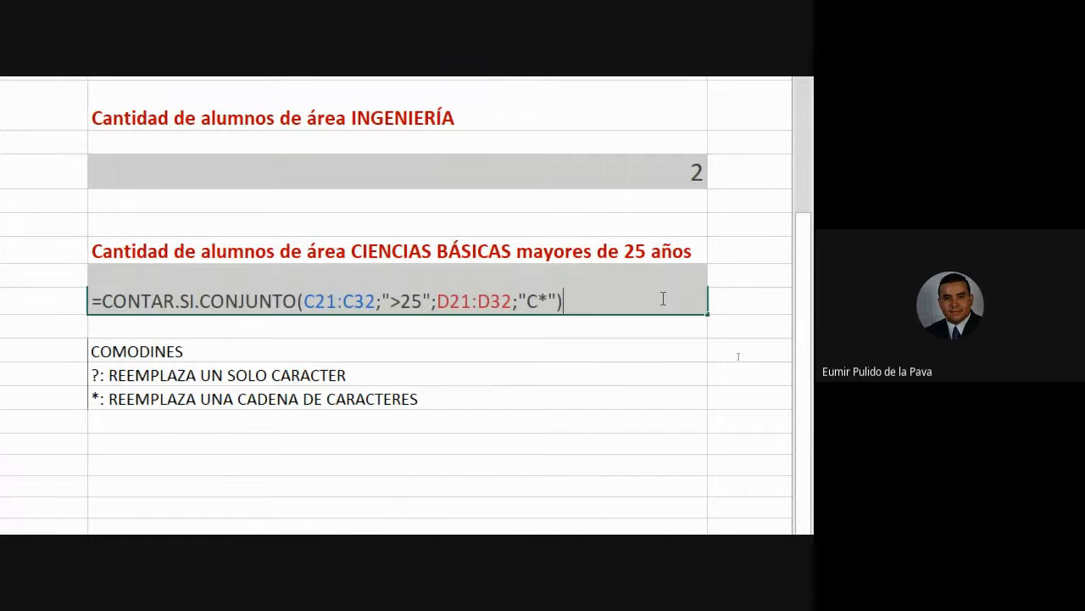
left_click(543, 302)
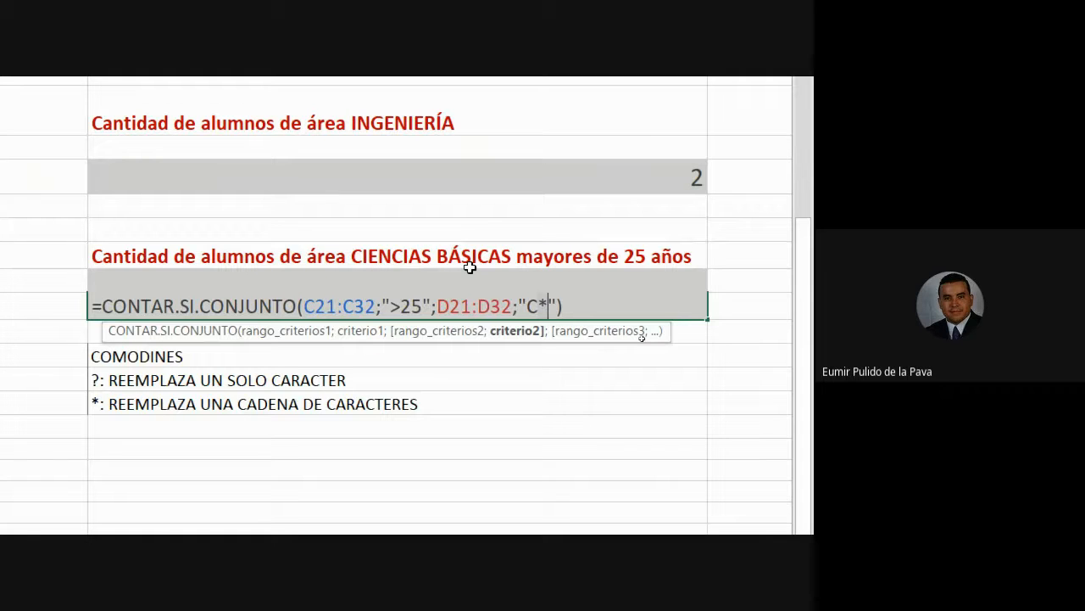
key("BackSpace")
type("IENCIAS")
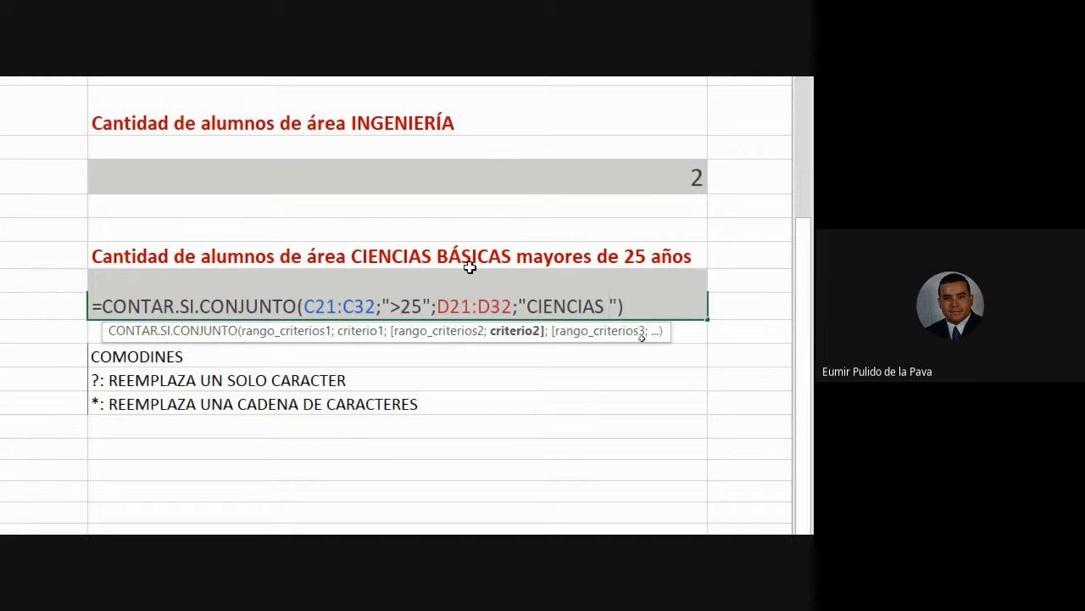
type(" B")
scroll(470, 267, "left", 6)
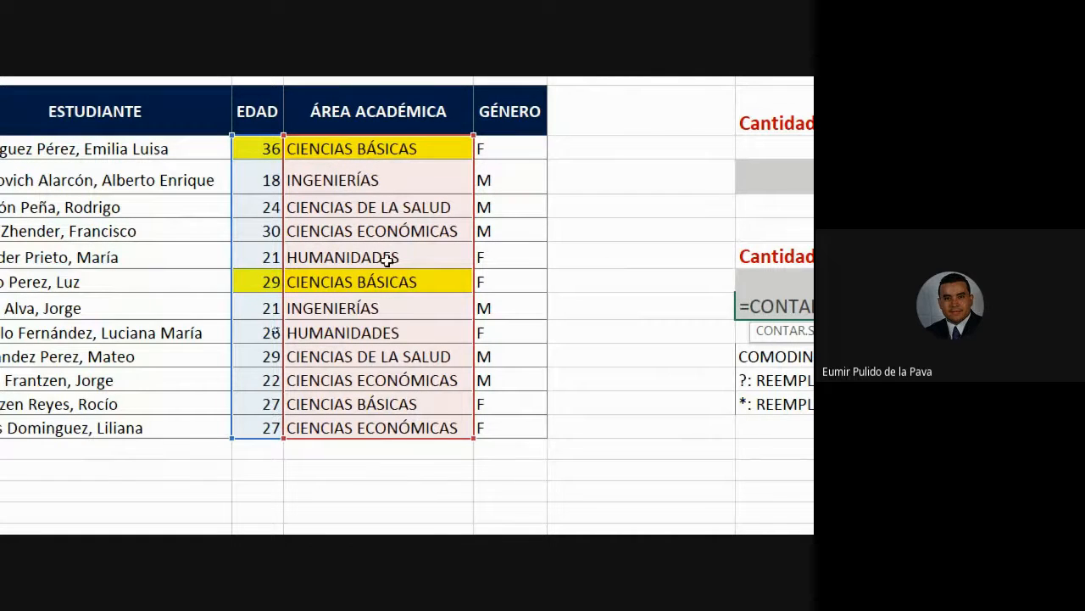
type("CIENCIAS B")
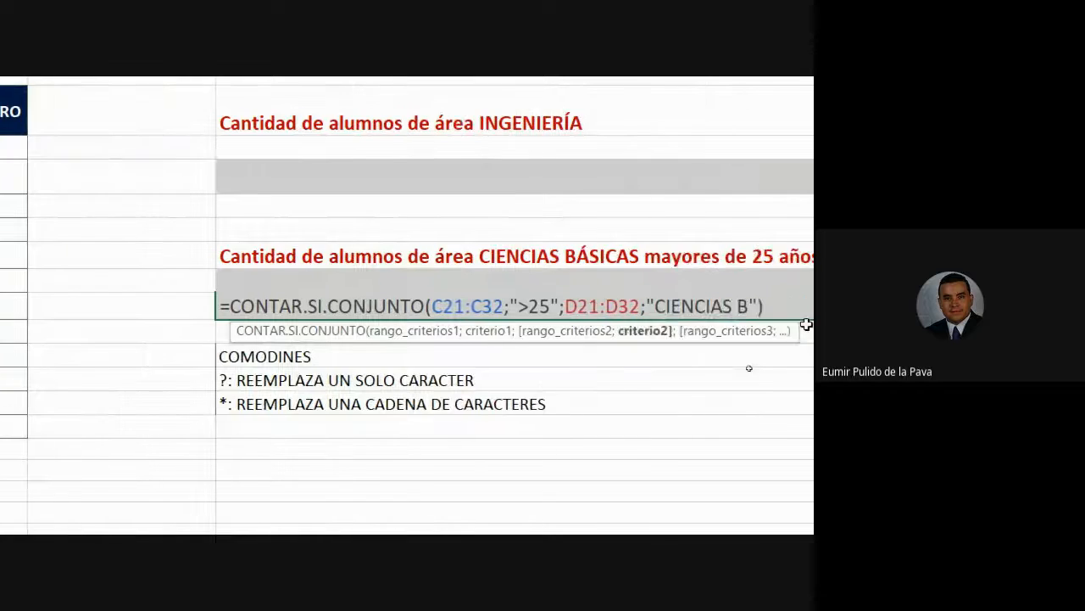
type("*")
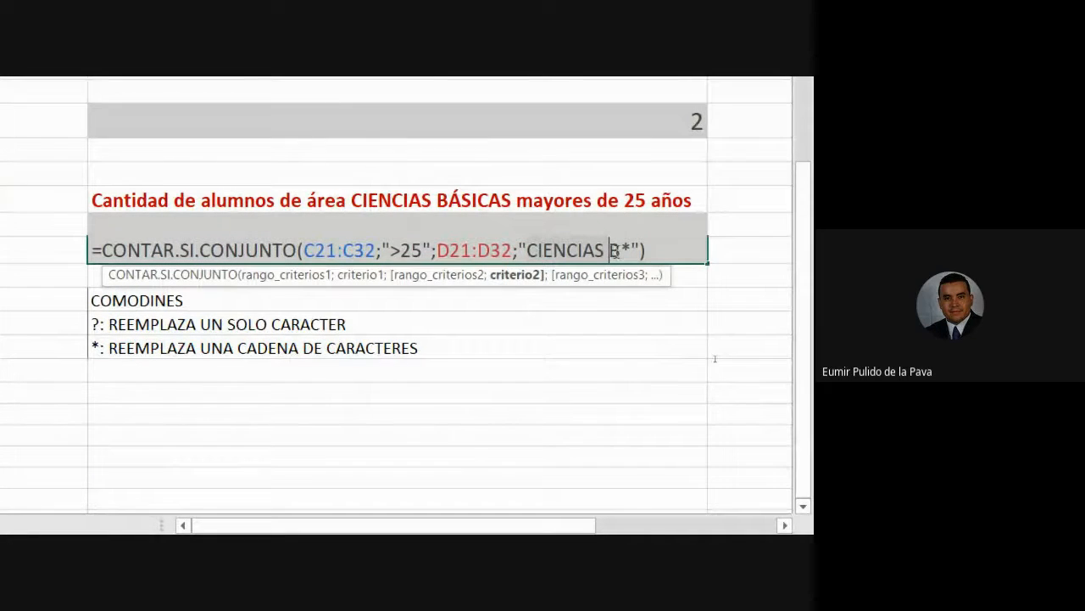
key("Left")
key("Left")
key("Left")
key("Left")
key("Left")
key("Left")
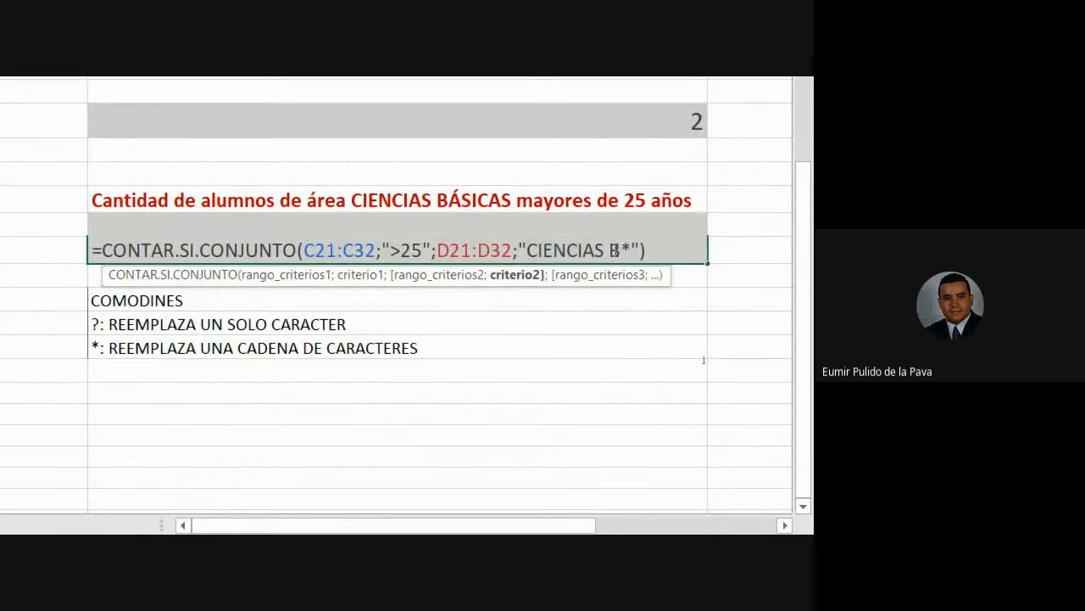
left_click(526, 249)
type("*")
key("Return")
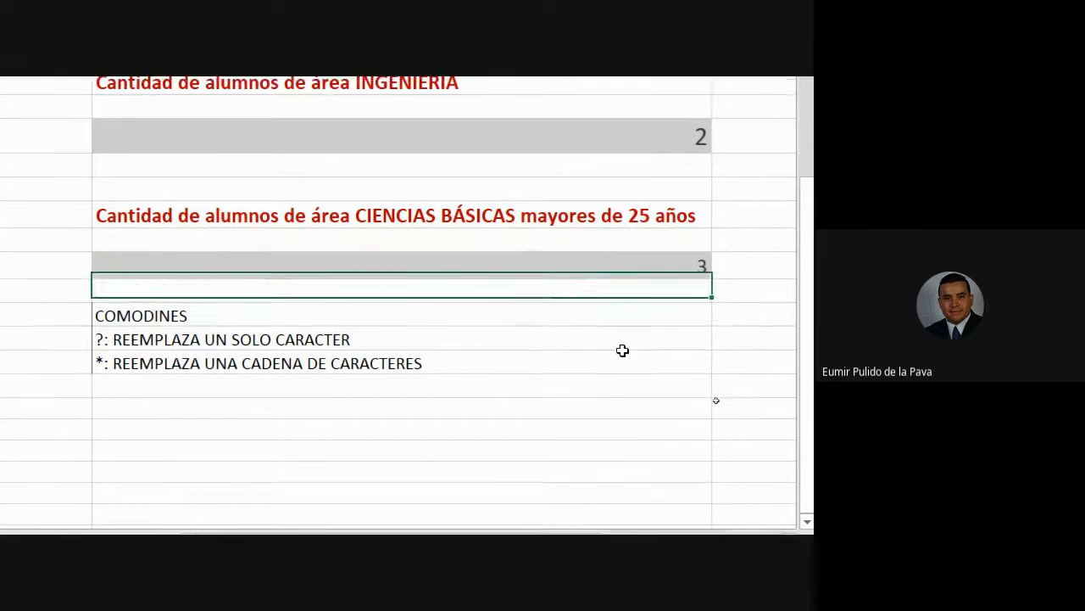
- Change the academic area in D31 of the student table from CIENCIAS BÁSICAS to INGENIERÍAS
left_click(547, 269)
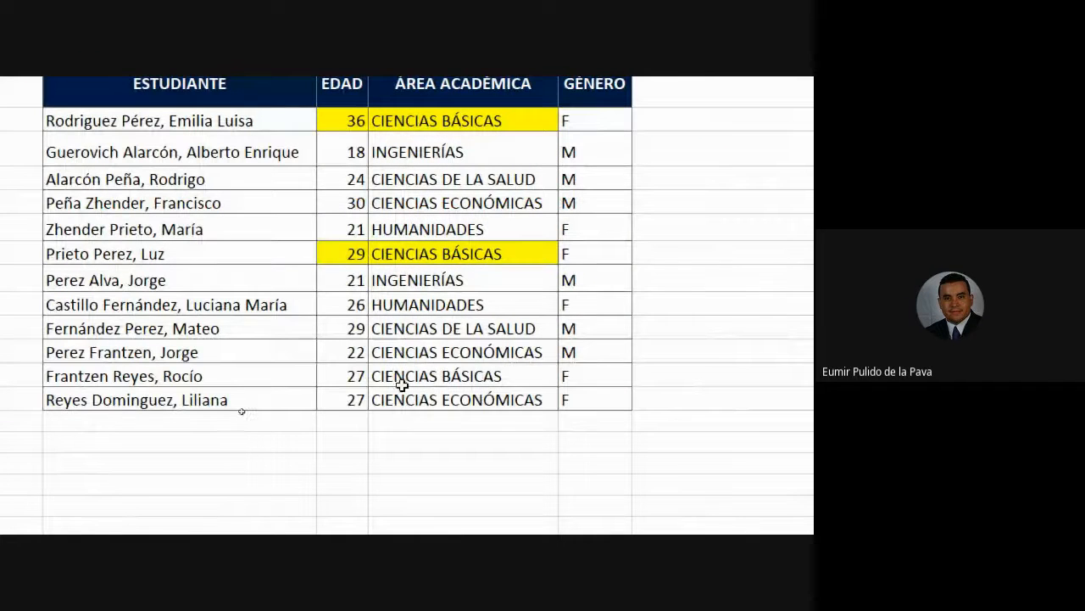
left_click(402, 381)
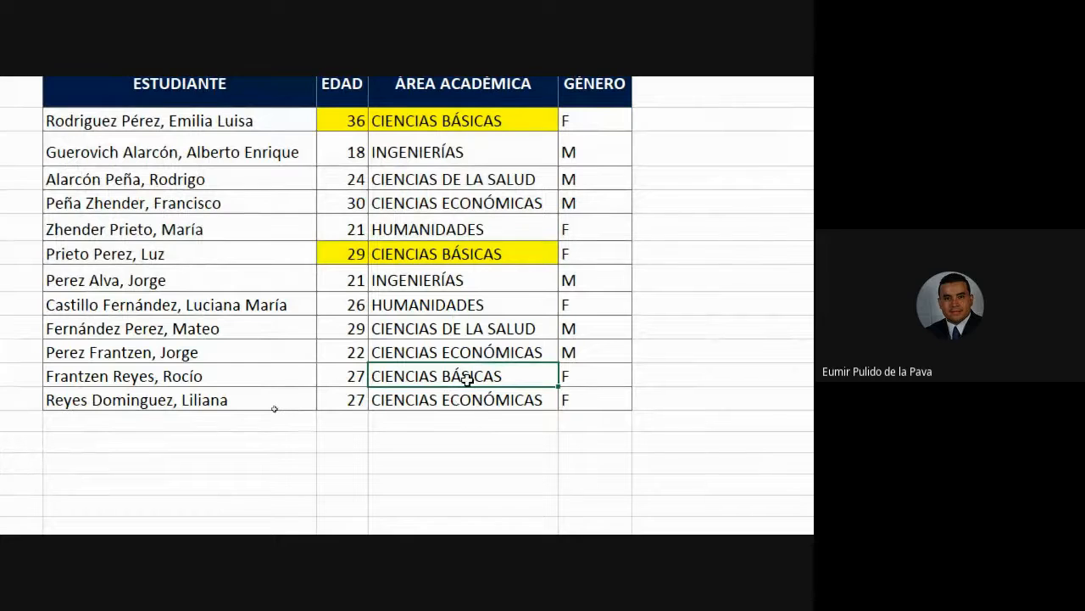
type("I")
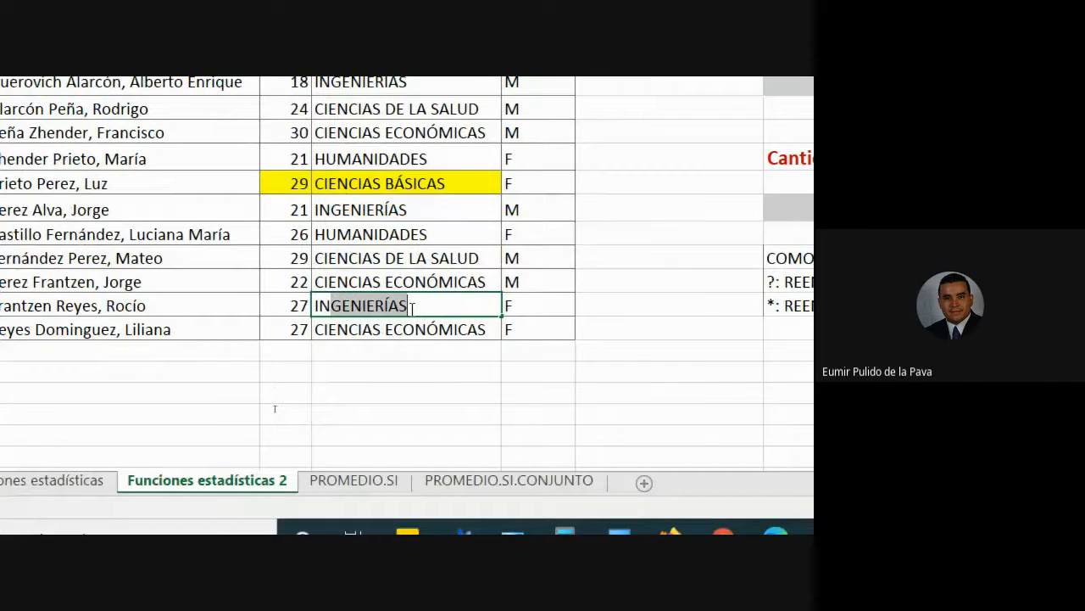
key("Return")
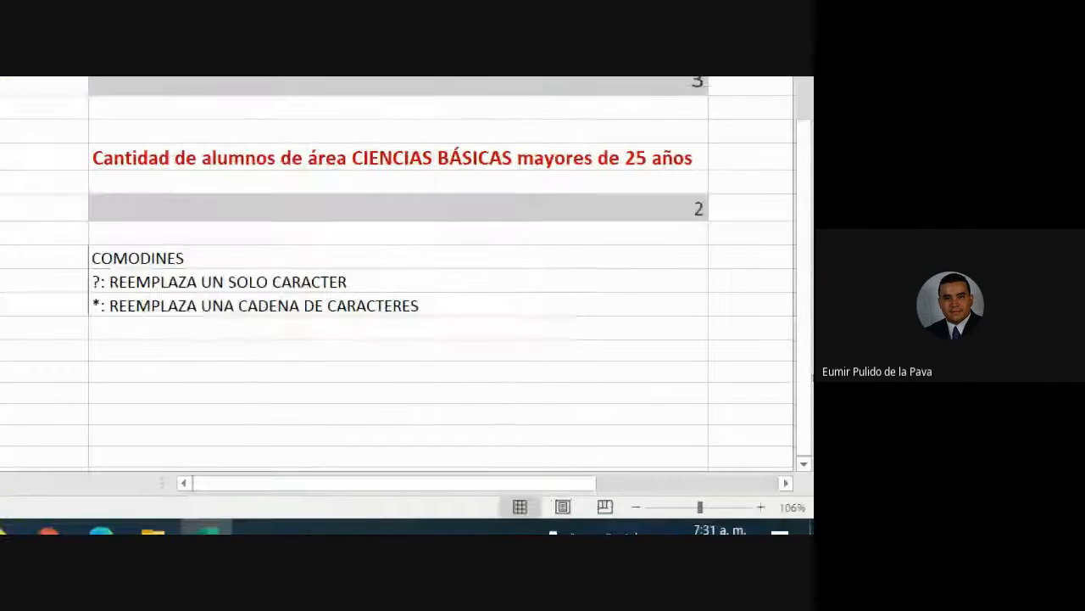
- Review the "CIENCIAS B*" criterion in the over-25 count formula without editing it
left_click(616, 219)
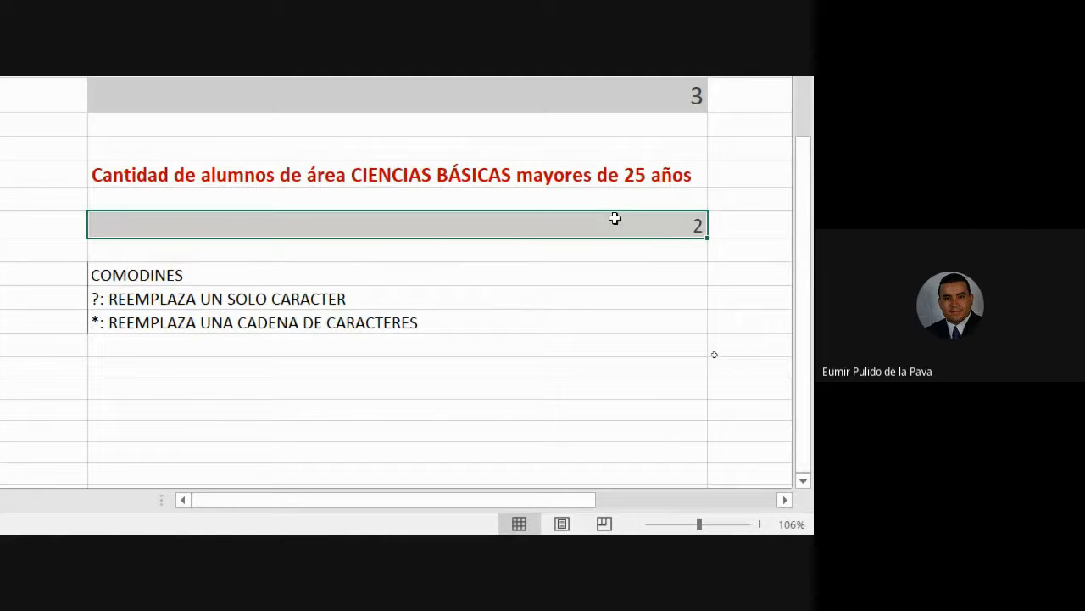
double_click(615, 218)
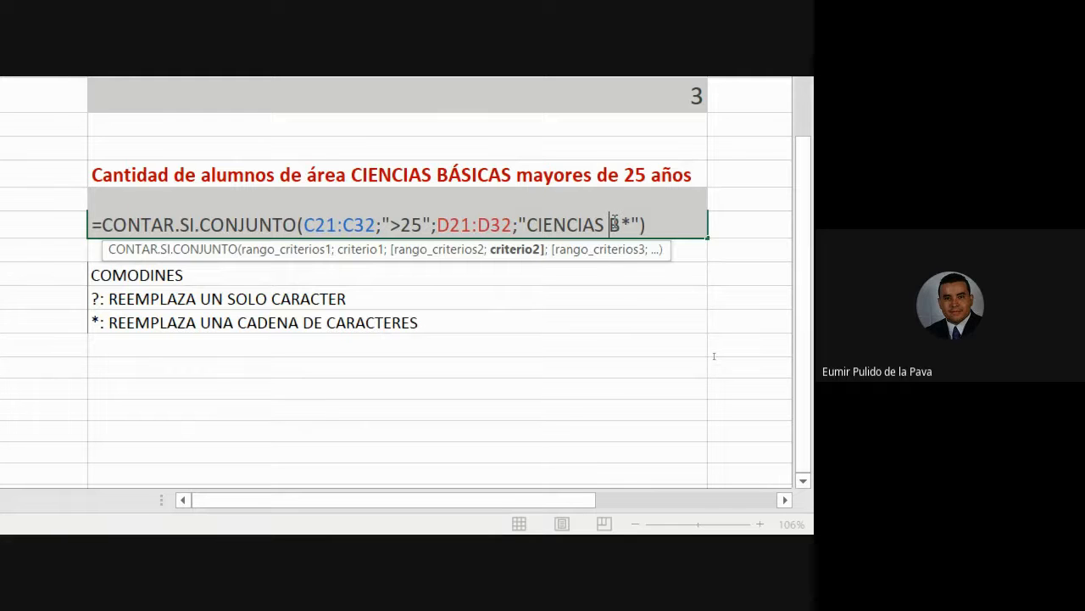
key("Return")
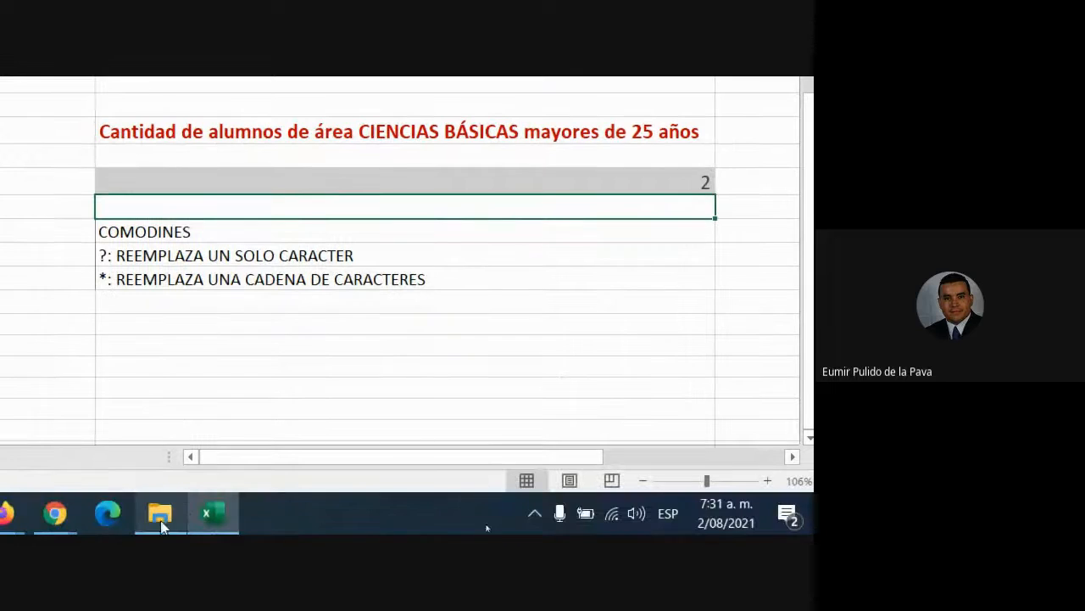
- Check the Google Meet chat in Chrome with the Magnifier zoom reset to 100%, and return to the Excel workbook
left_click(55, 513)
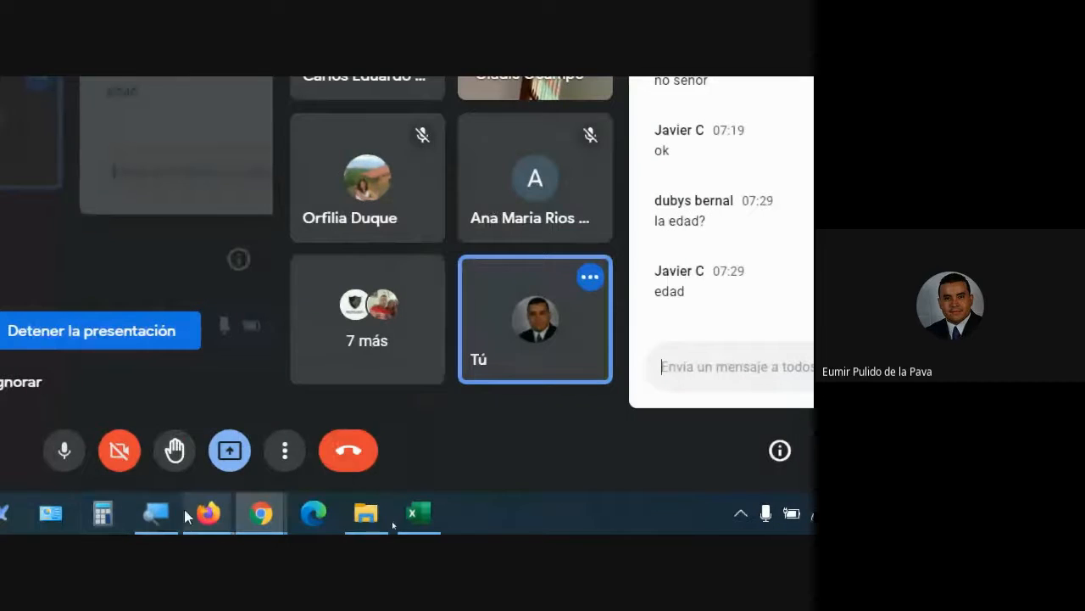
left_click(173, 515)
left_click(48, 434)
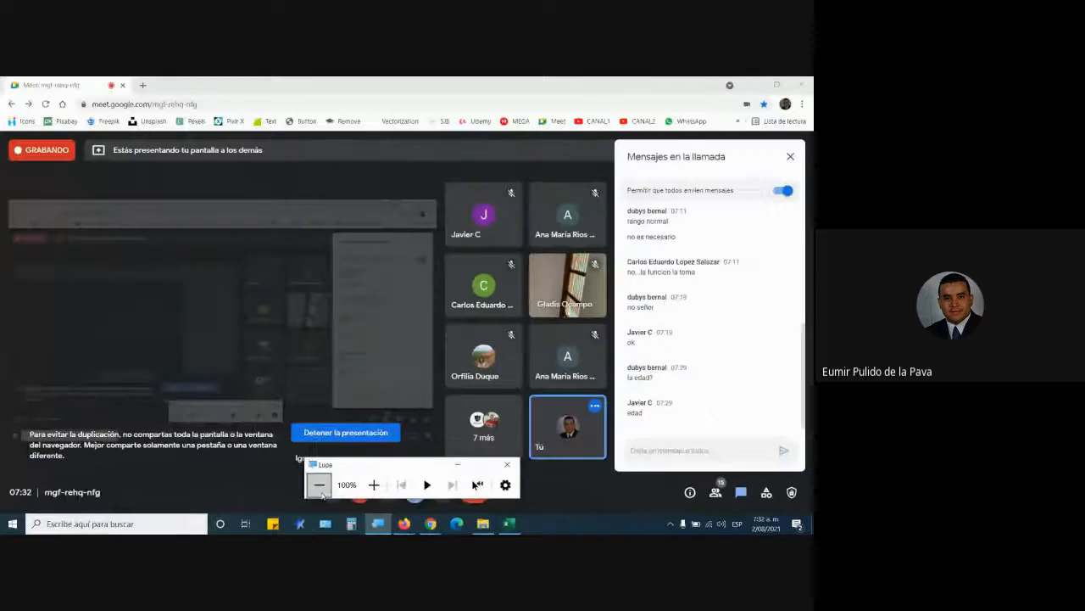
left_click(507, 464)
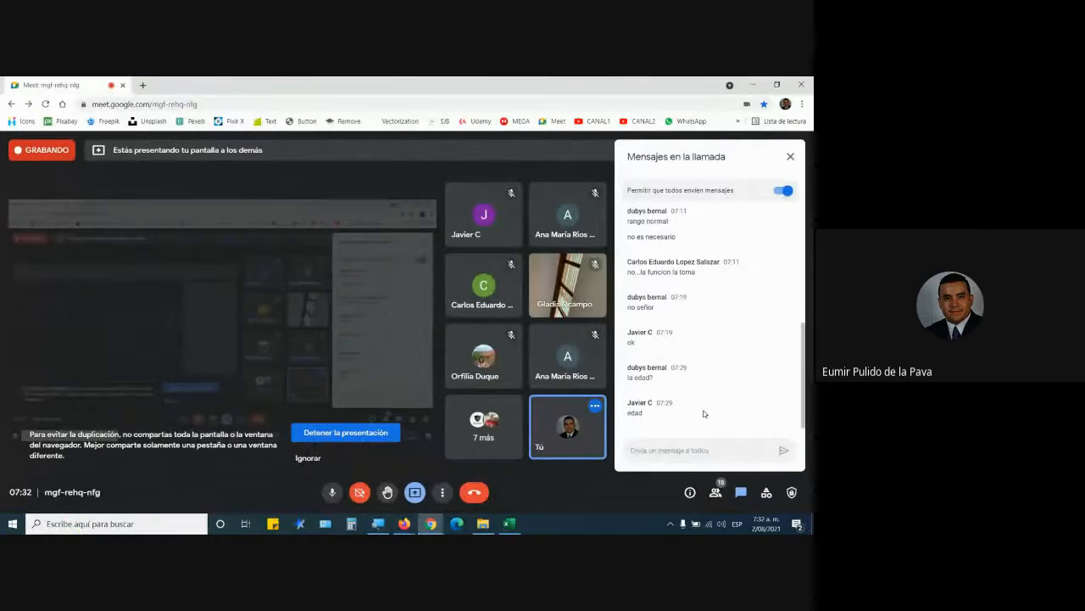
left_click(509, 524)
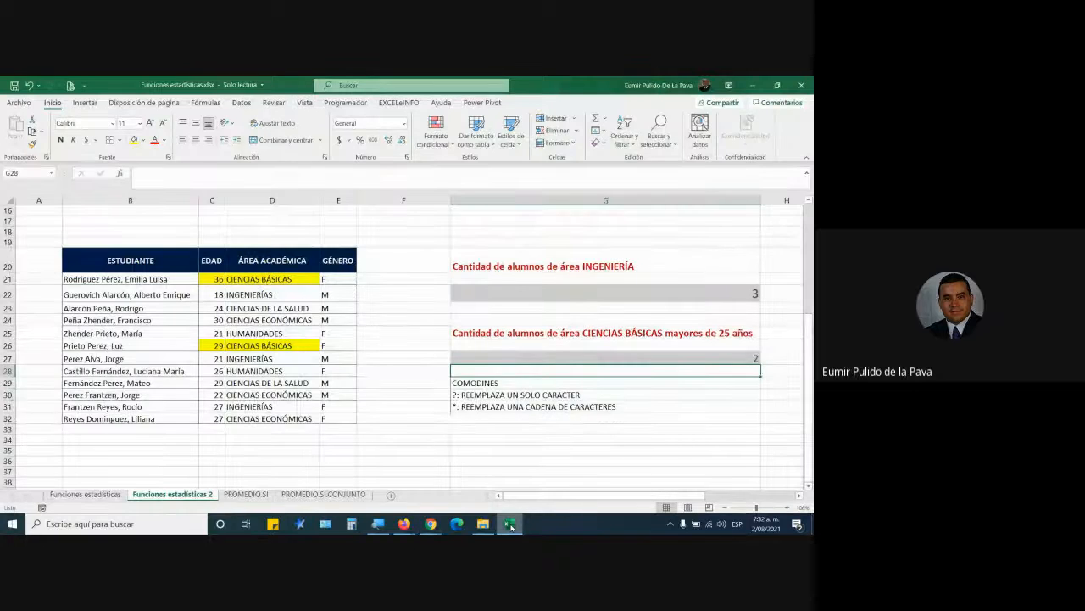
- On the PROMEDIO.SI sheet, enlarge the font of the merged answer cell B14 below the employee table
left_click(245, 493)
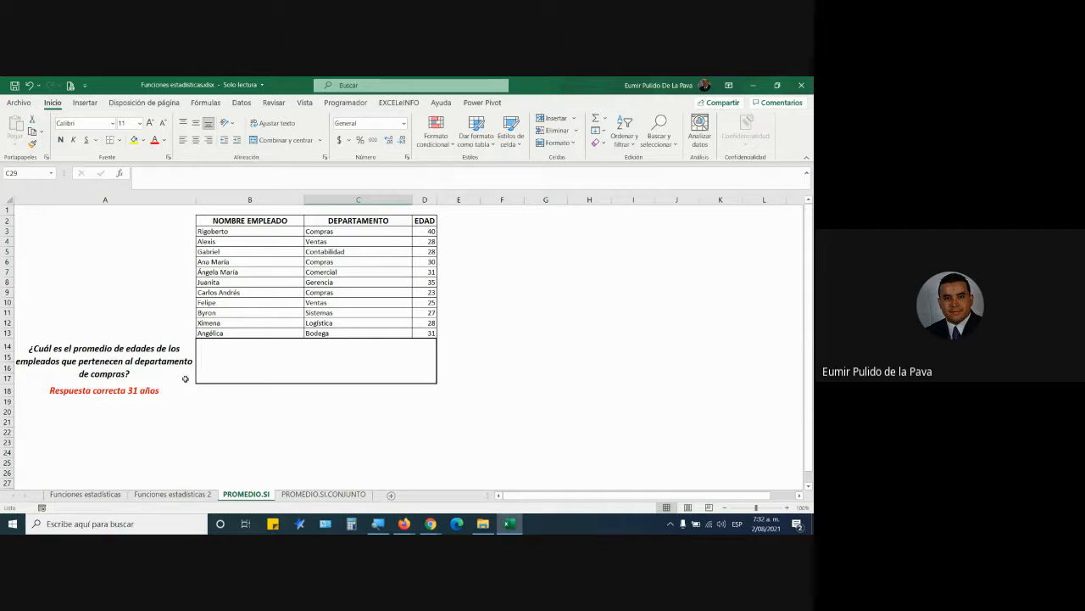
left_click(335, 368)
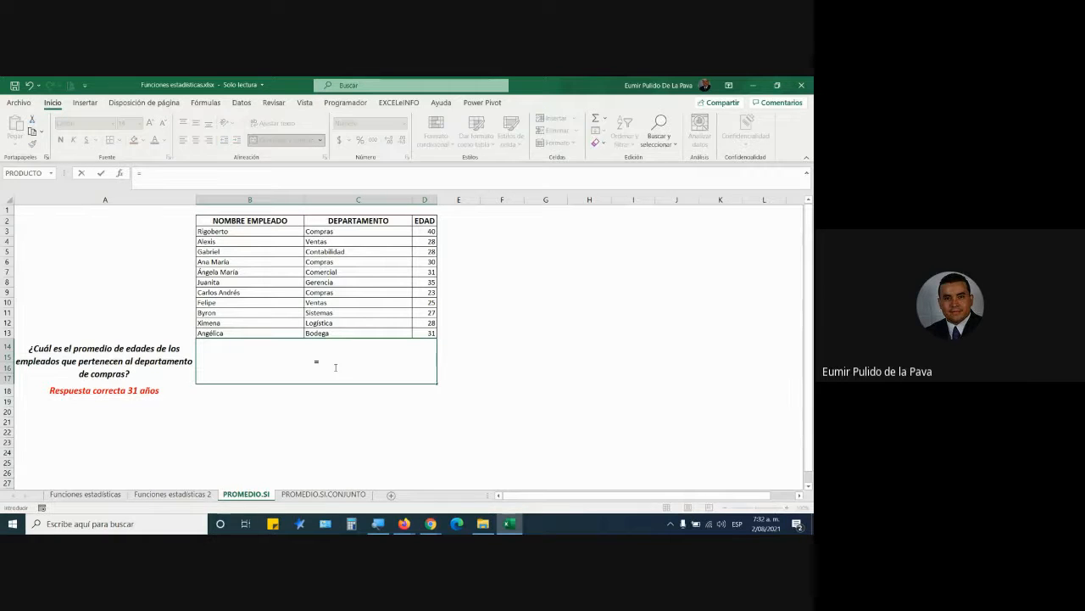
left_click(150, 123)
left_click(150, 123)
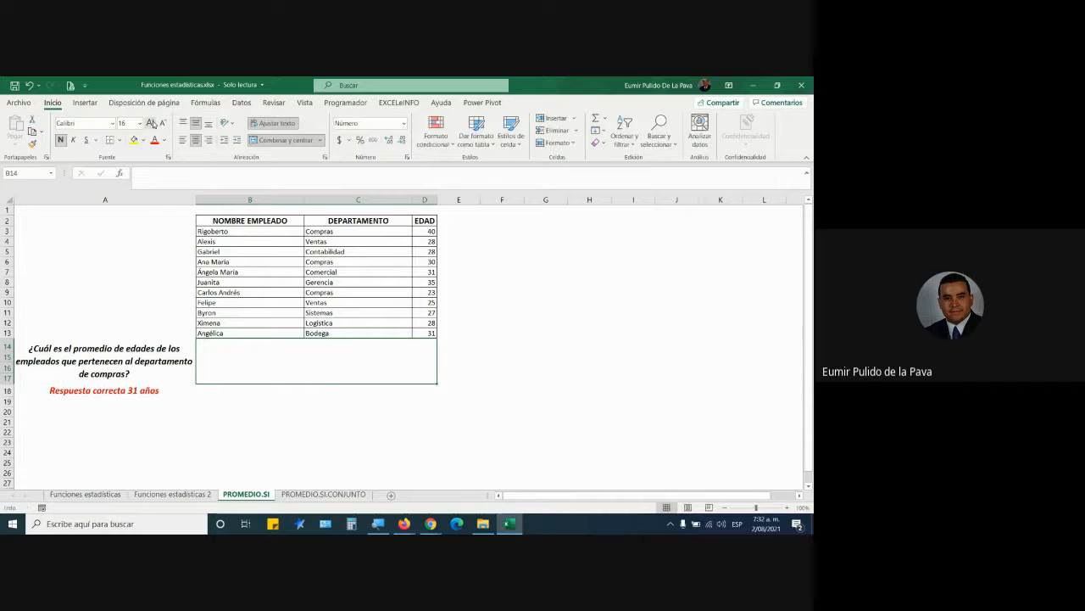
left_click(150, 123)
left_click(150, 123)
left_click(150, 123)
left_click(150, 123)
- Begin a PROMEDIO.SI formula in B14 with the department cells C3:C13 as its range, magnifying the screen to 200%
type("=PROMEDIO")
key("Down")
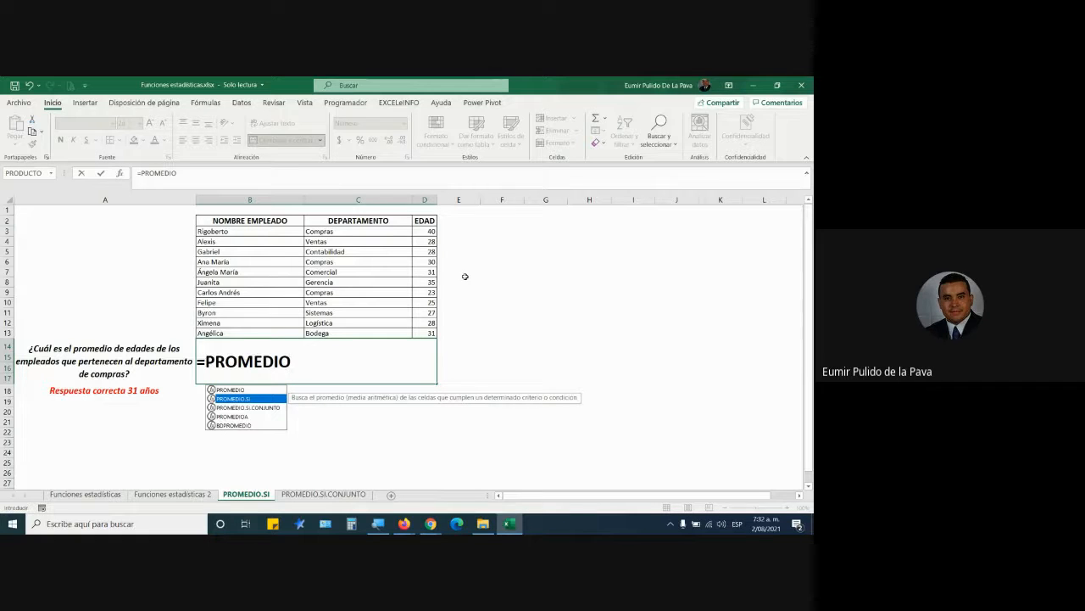
key("Tab")
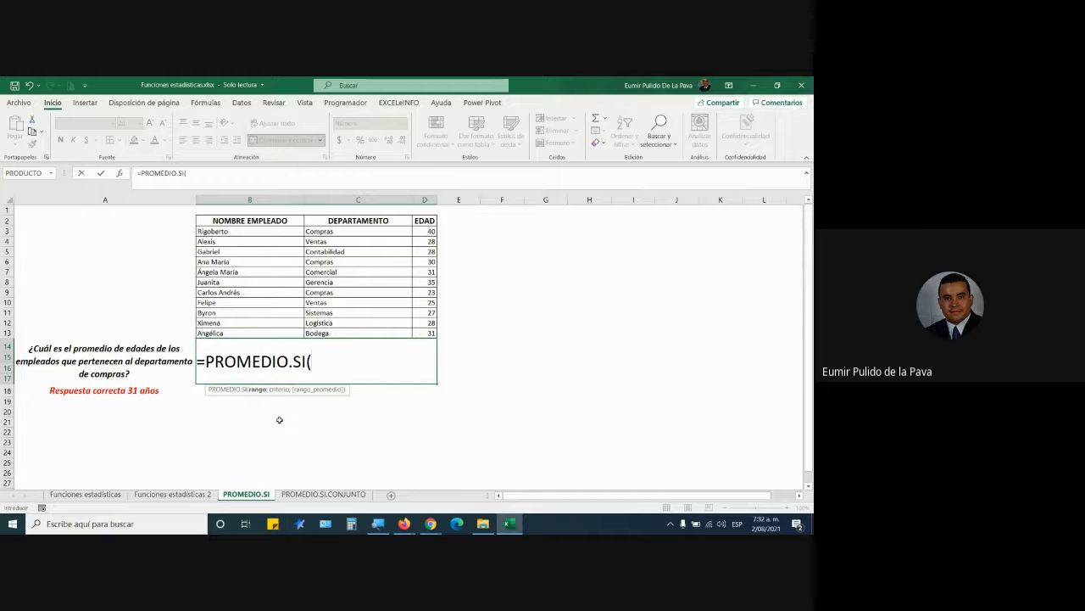
left_click(378, 523)
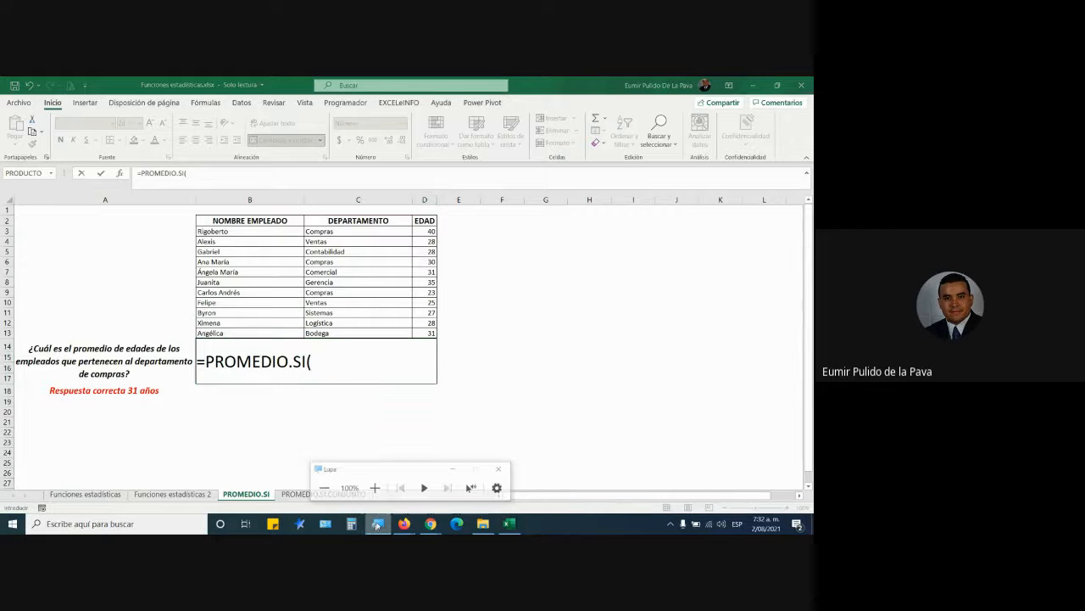
left_click(377, 491)
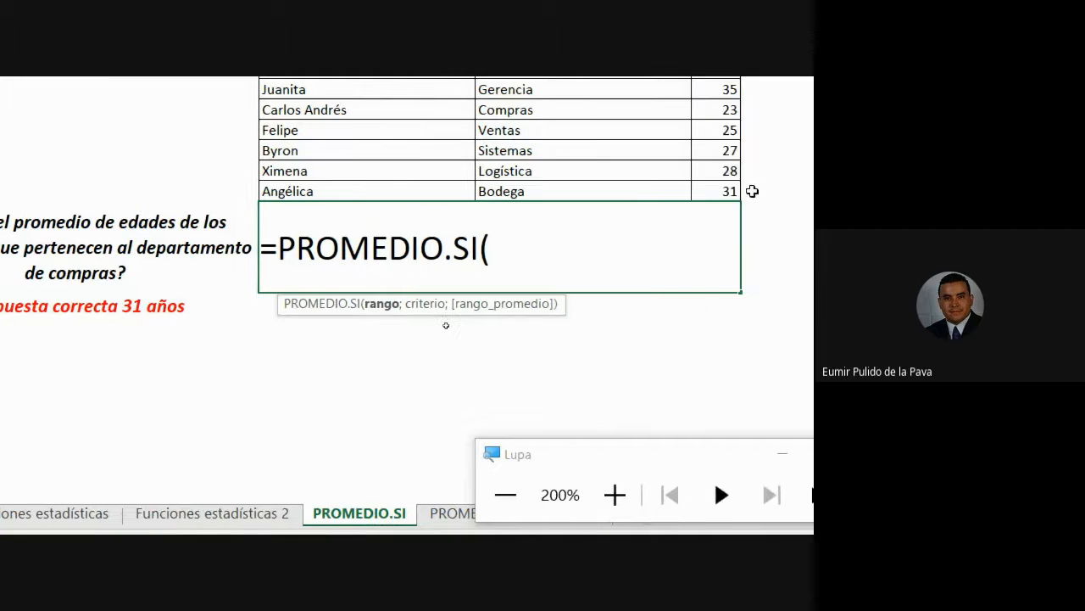
left_click_drag(483, 194, 499, 402)
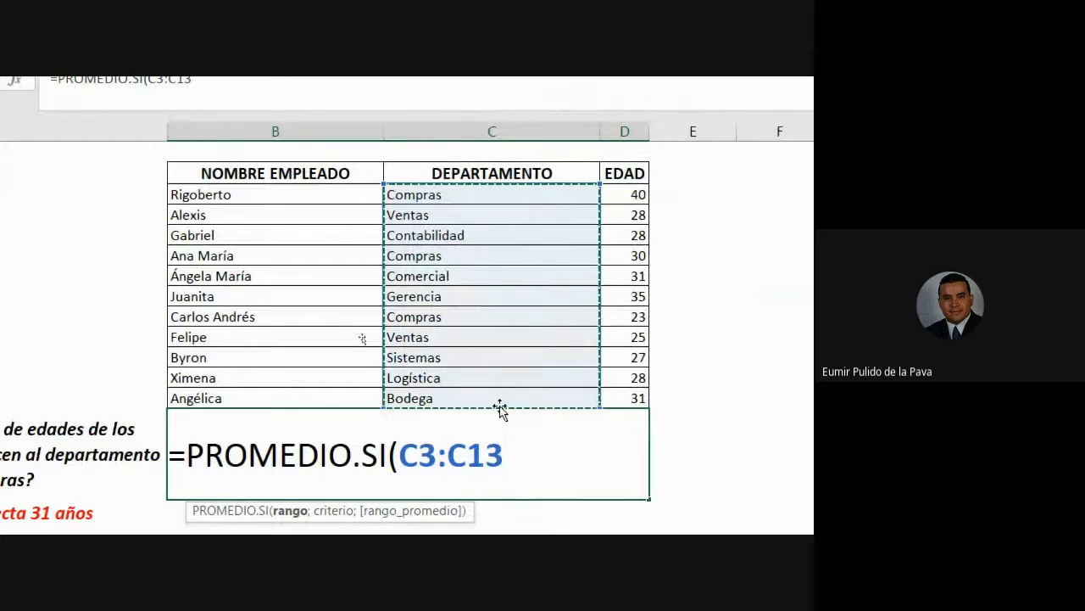
- Complete the PROMEDIO.SI formula with the criterion "COMPRAS" and no average range, and commit it
type(";\"COMPRA")
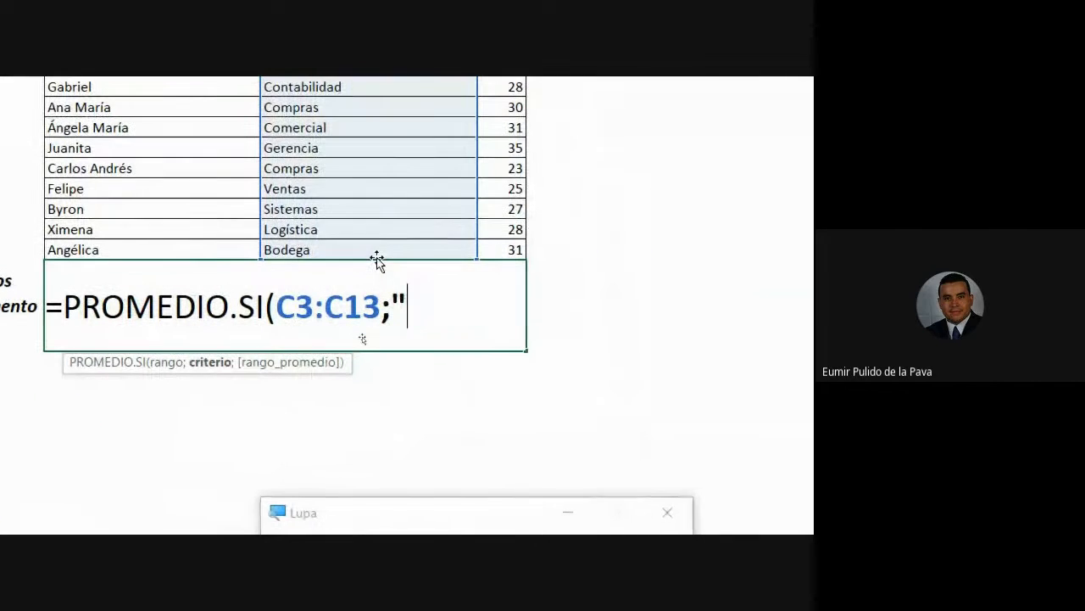
type("S\"")
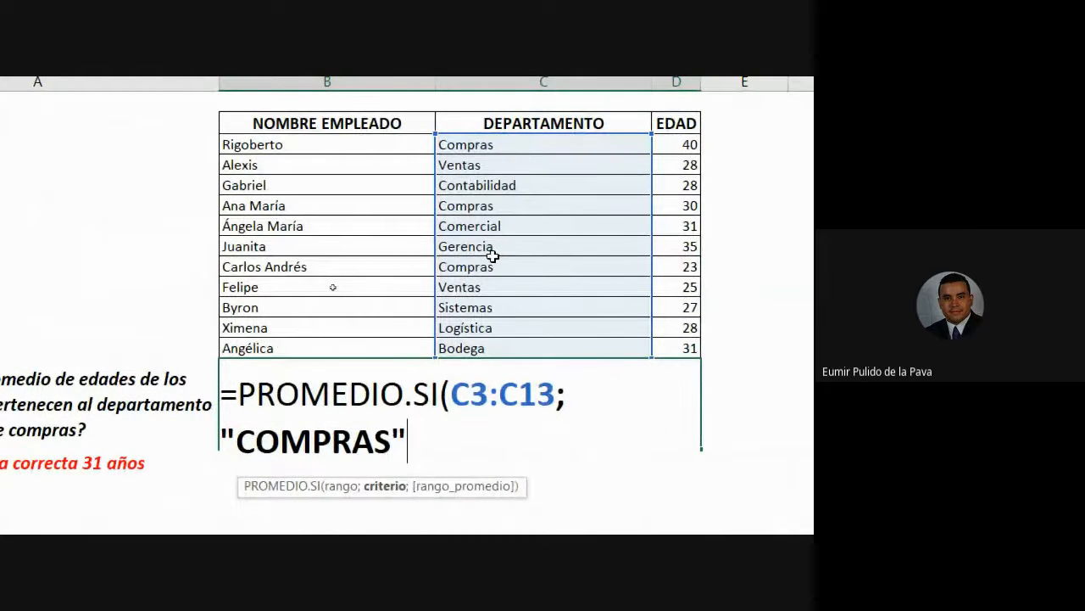
type(";")
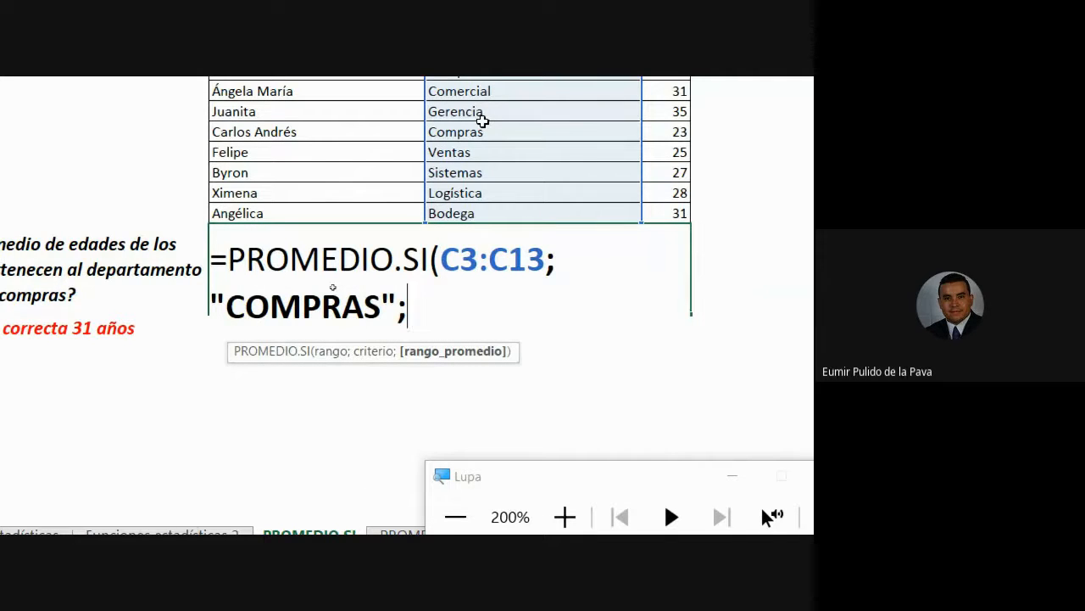
key("BackSpace")
type(")")
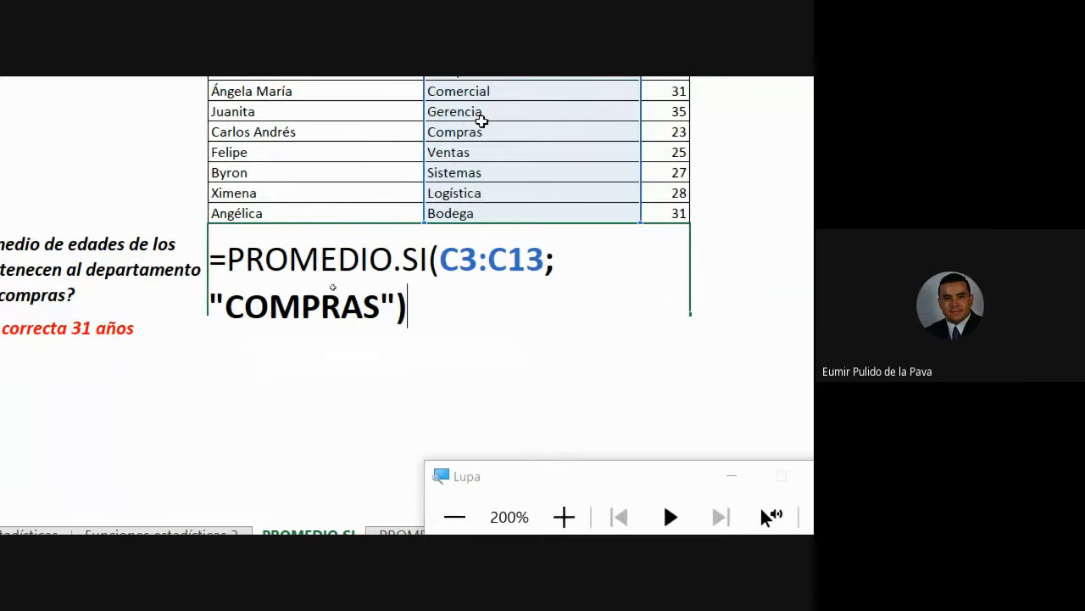
key("Return")
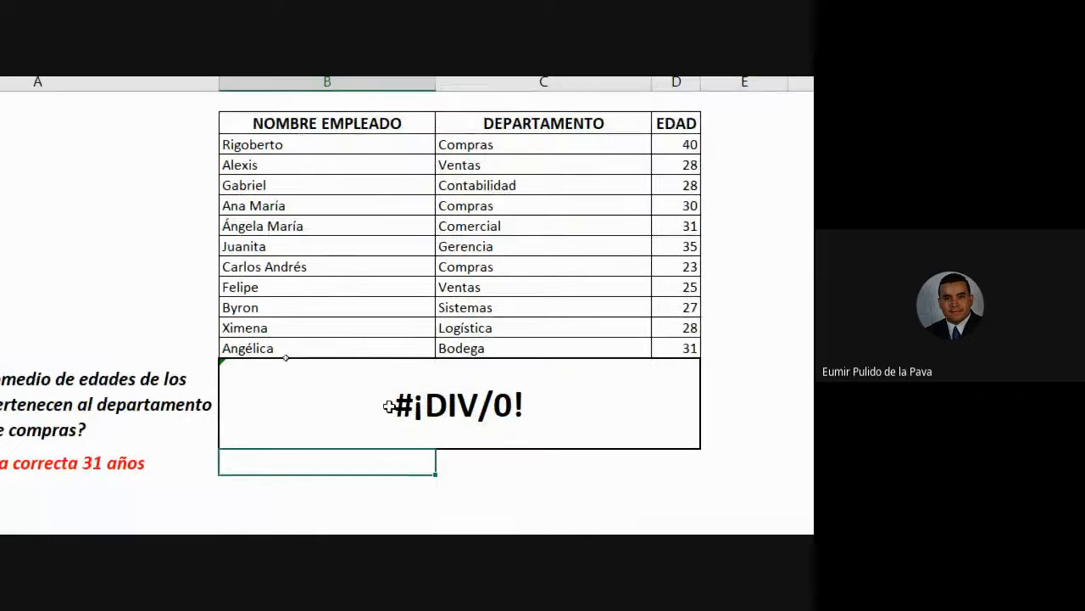
- Add the age cells D3:D13 as the average range of the PROMEDIO.SI formula in B14 and commit it
left_click(525, 410)
double_click(525, 409)
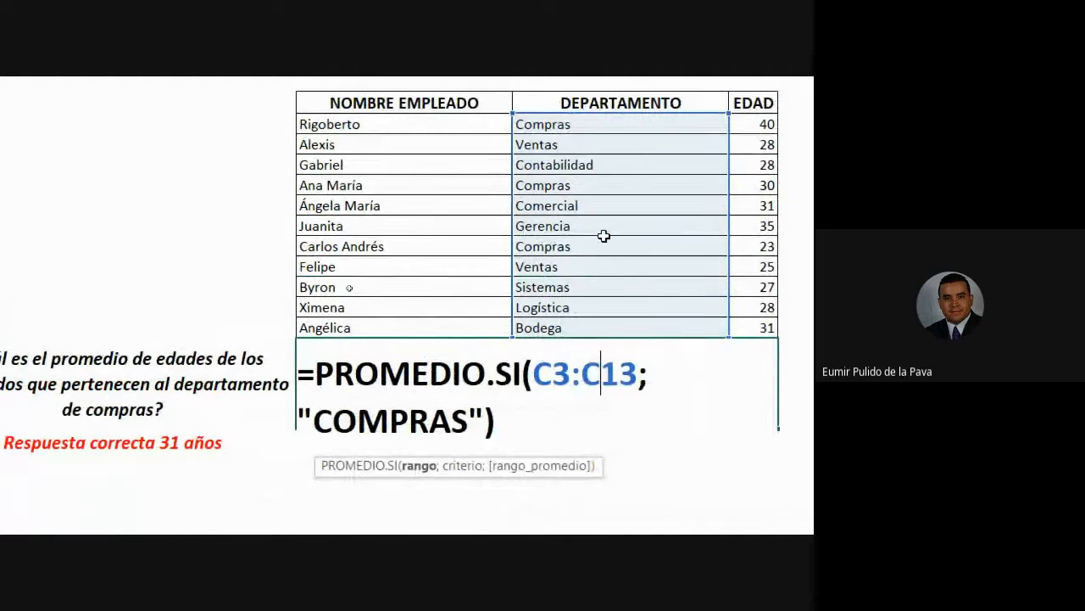
left_click(513, 415)
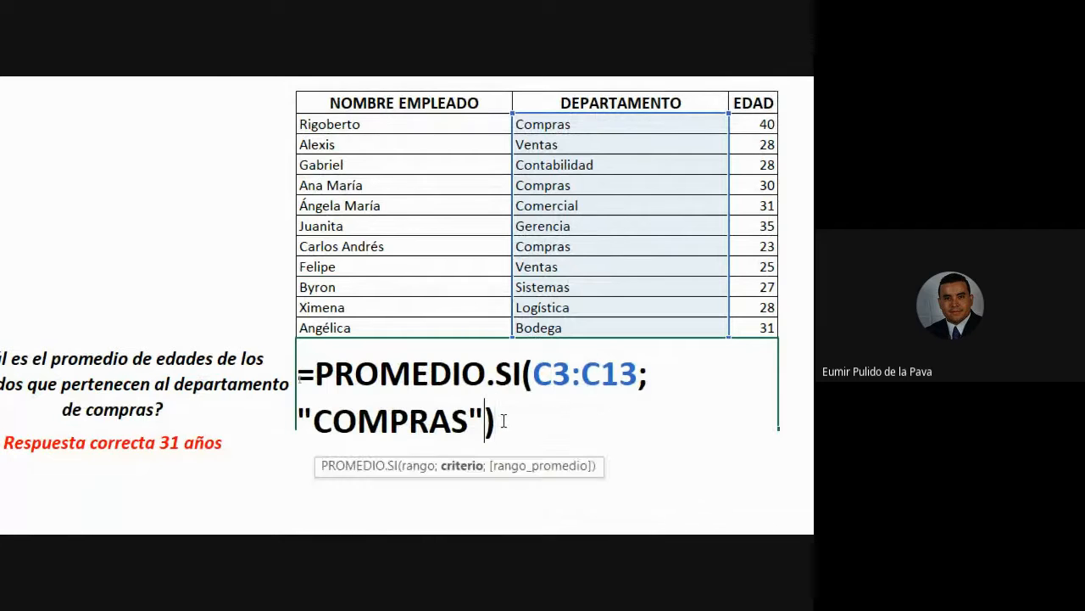
key("BackSpace")
type(";")
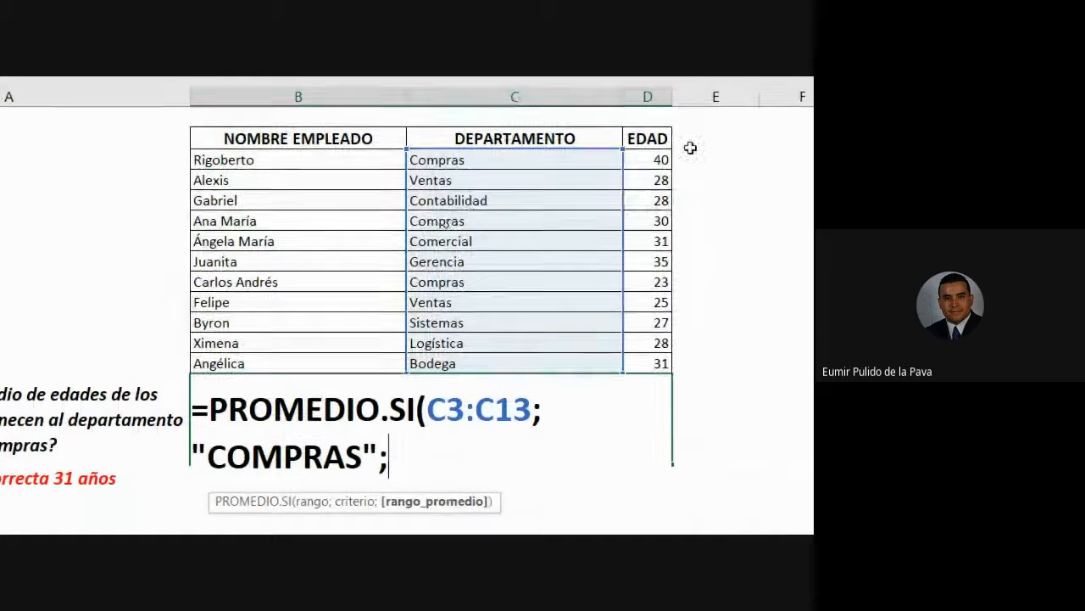
left_click_drag(649, 159, 637, 361)
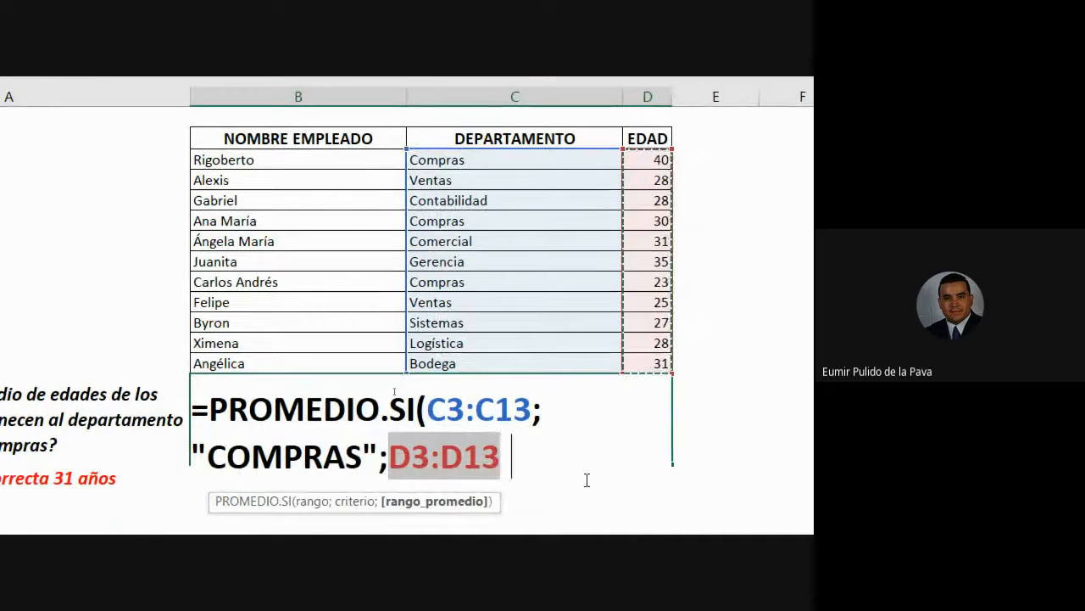
type(")")
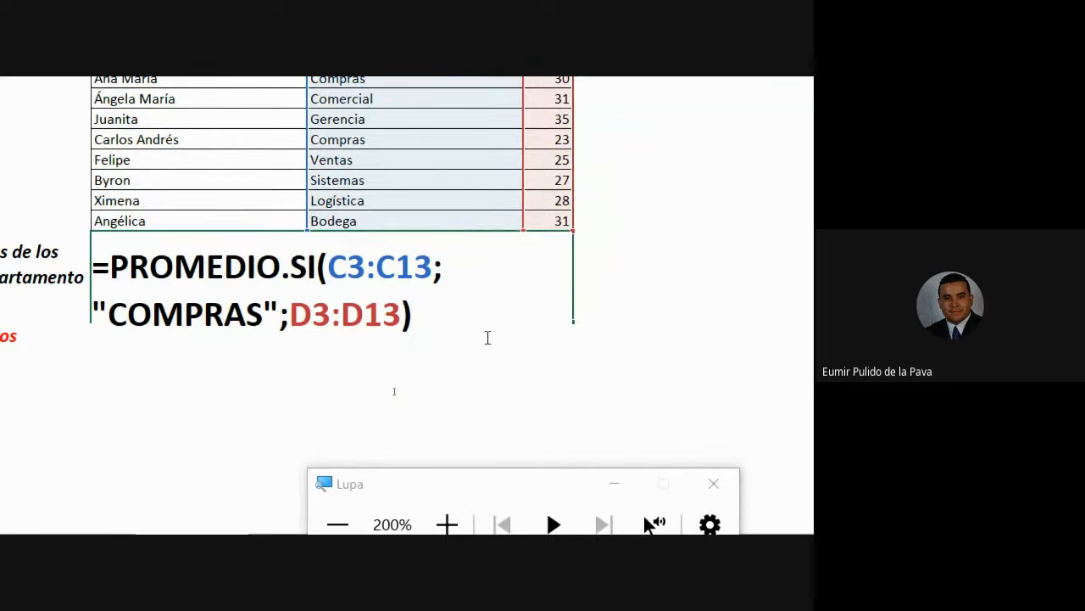
key("Return")
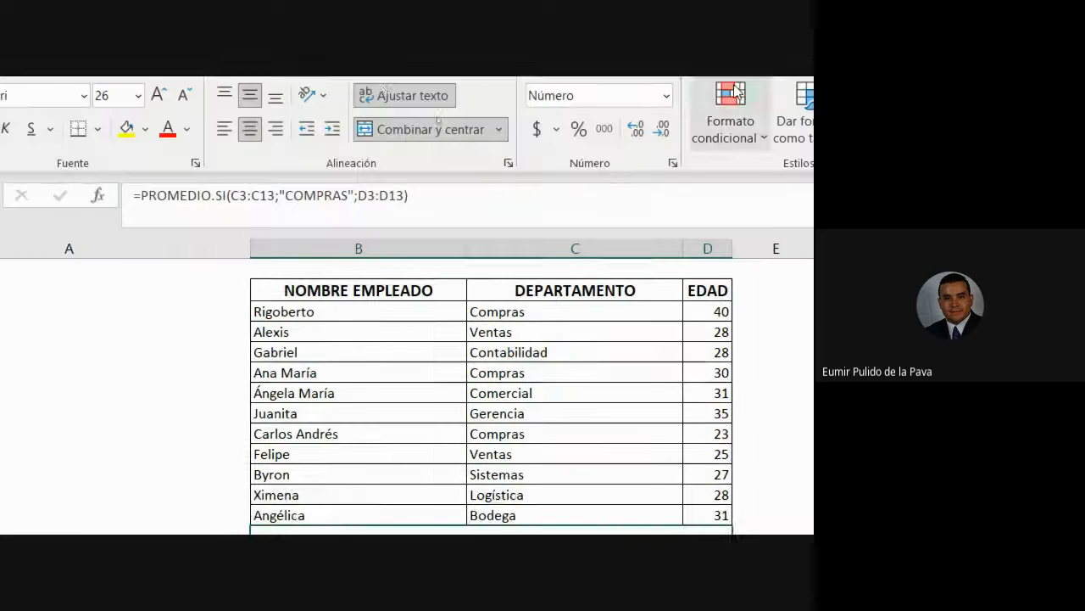
- Reduce the decimals of the average in B14 to a whole number and review its PROMEDIO.SI formula without changing it
left_click(663, 207)
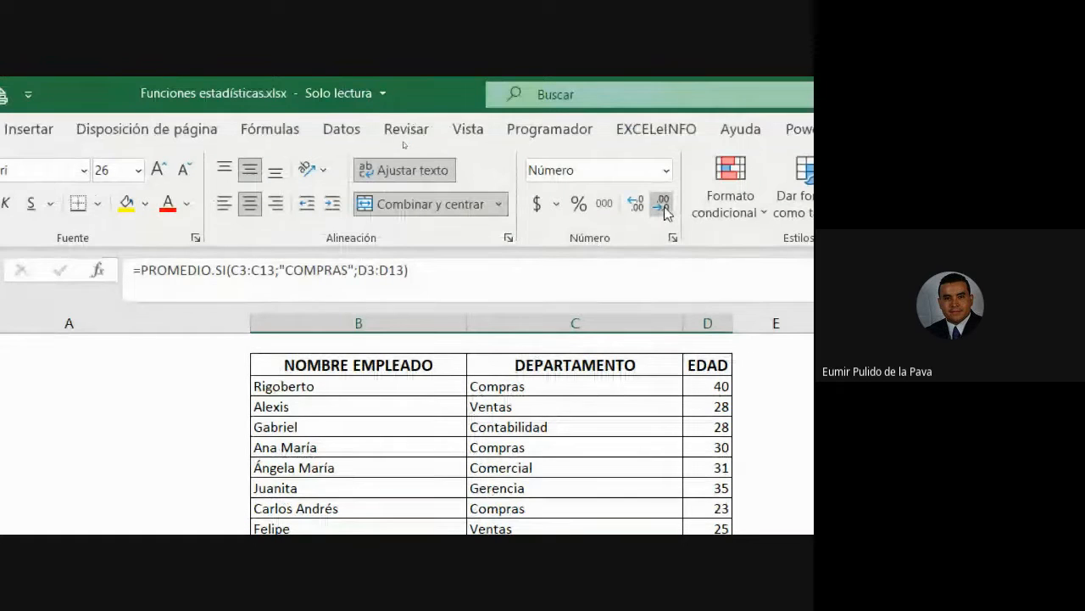
left_click(663, 207)
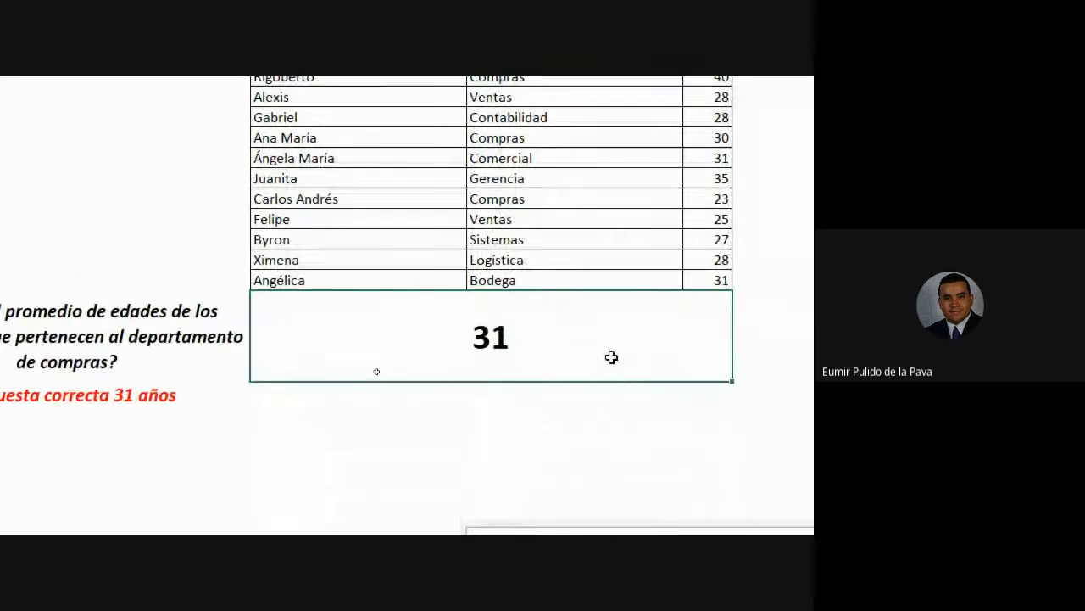
double_click(524, 332)
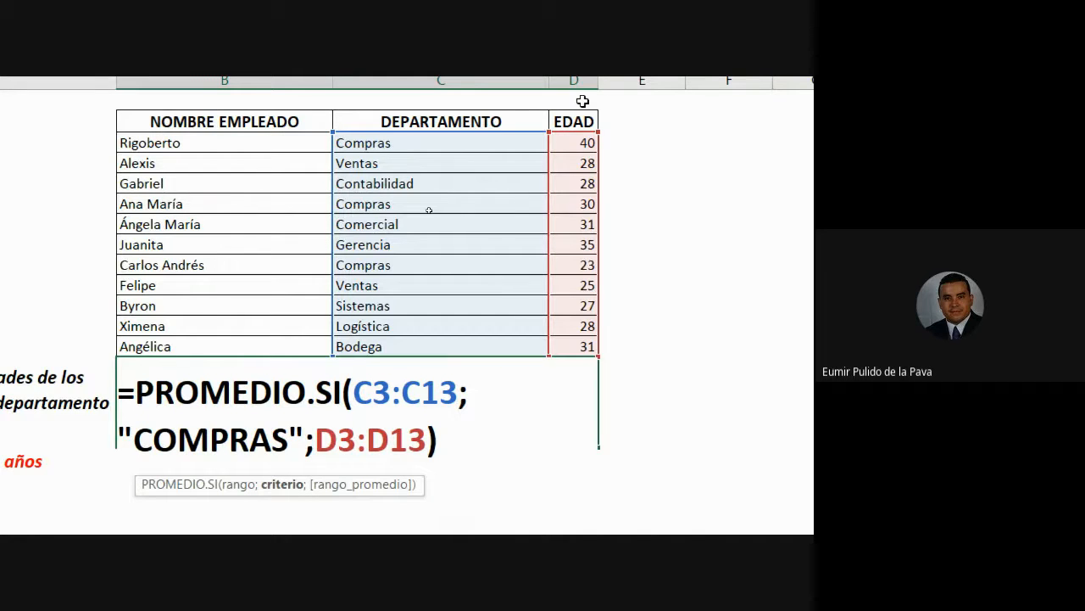
key("Return")
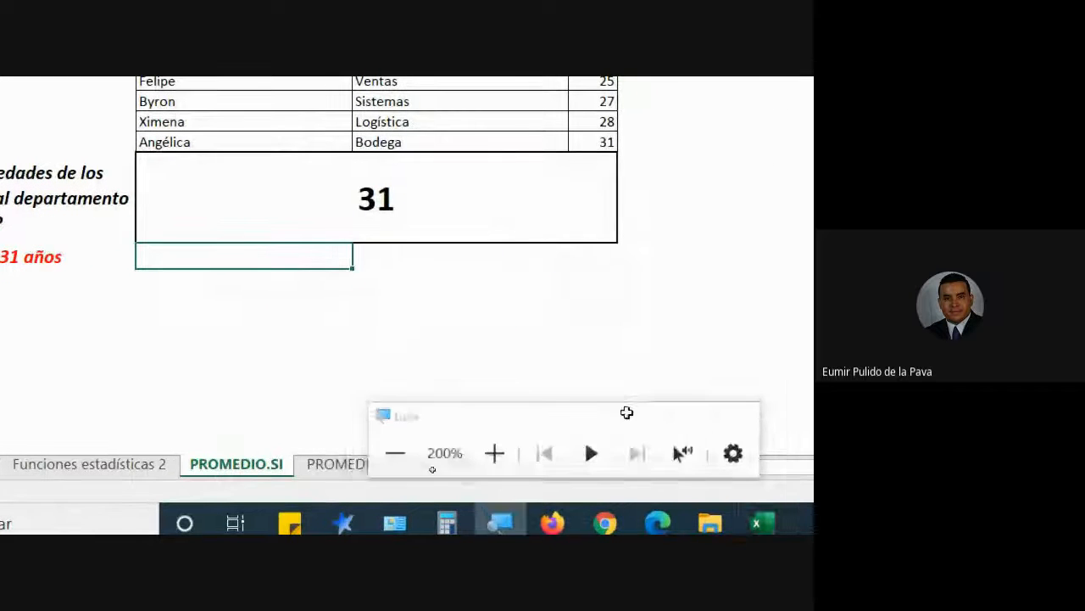
- Open the PROMEDIO.SI.CONJUNTO sheet and examine its question and the department, warehouse zone and age columns
left_click(394, 468)
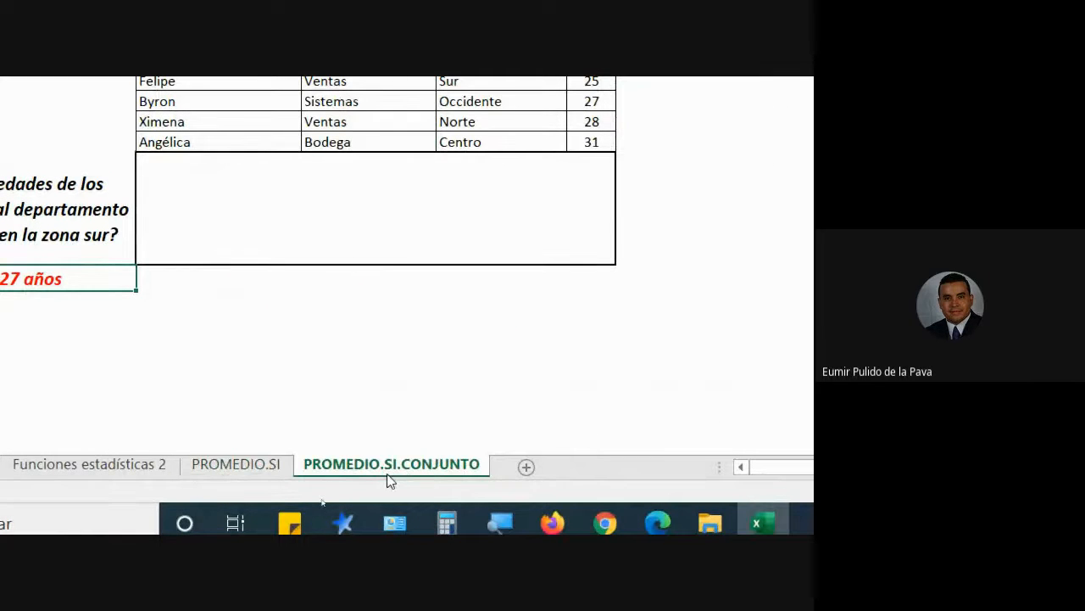
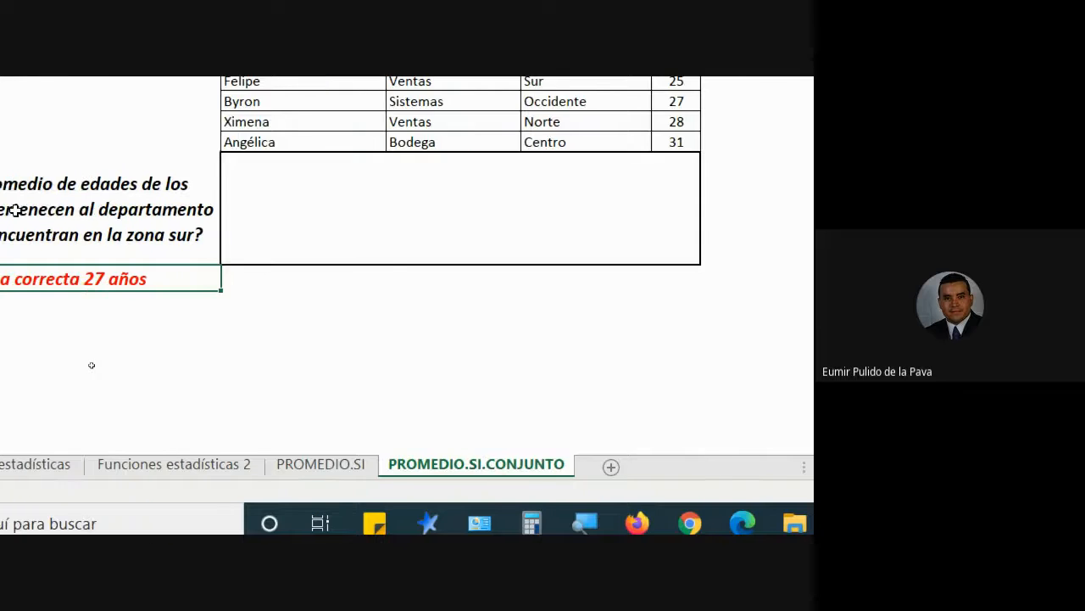
left_click(138, 188)
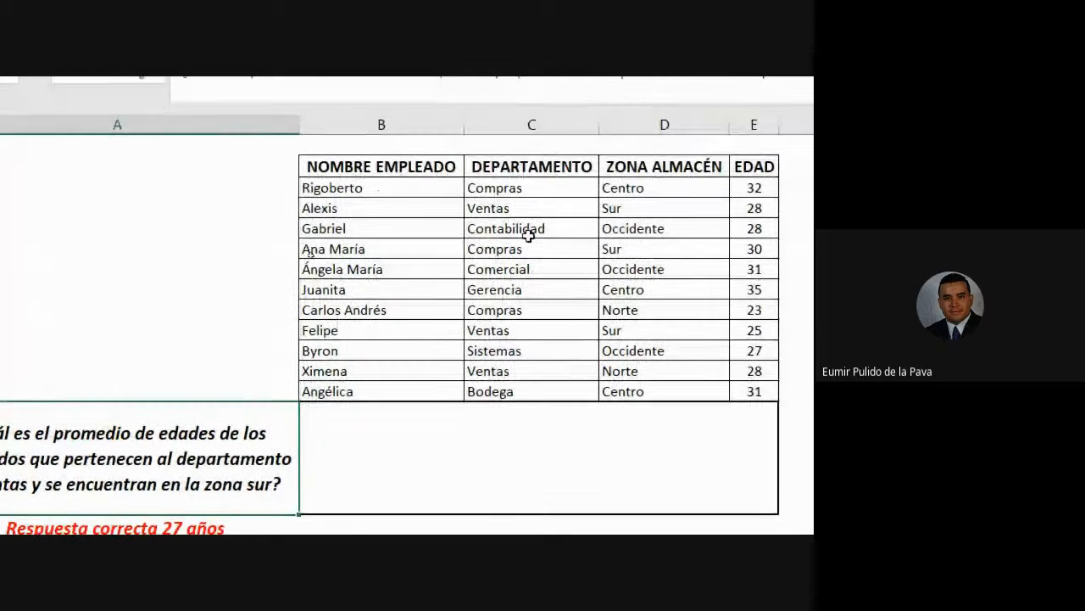
left_click_drag(515, 187, 519, 394)
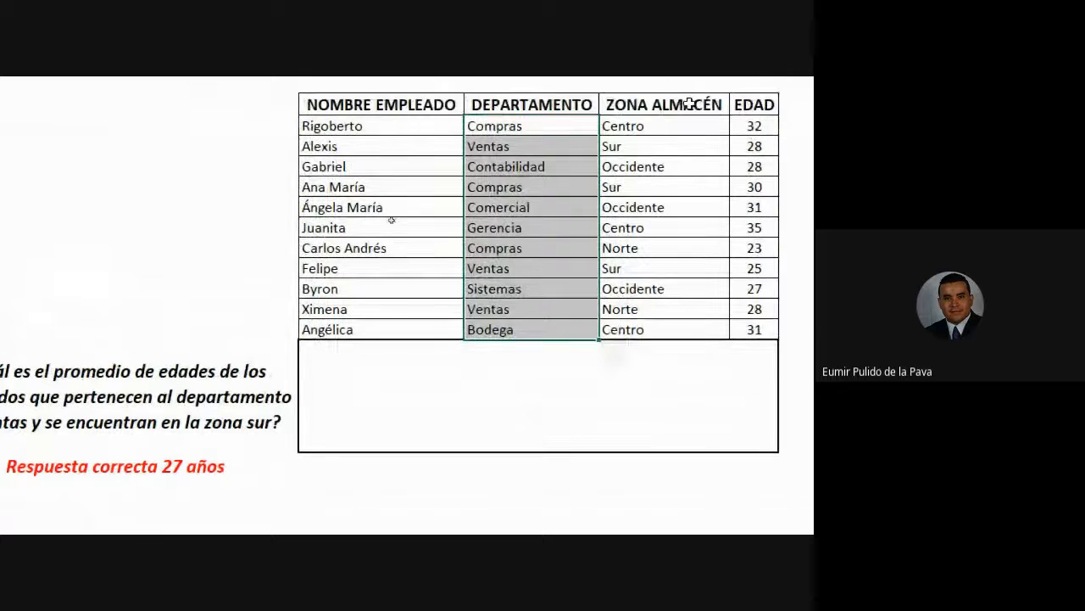
left_click_drag(626, 126, 639, 339)
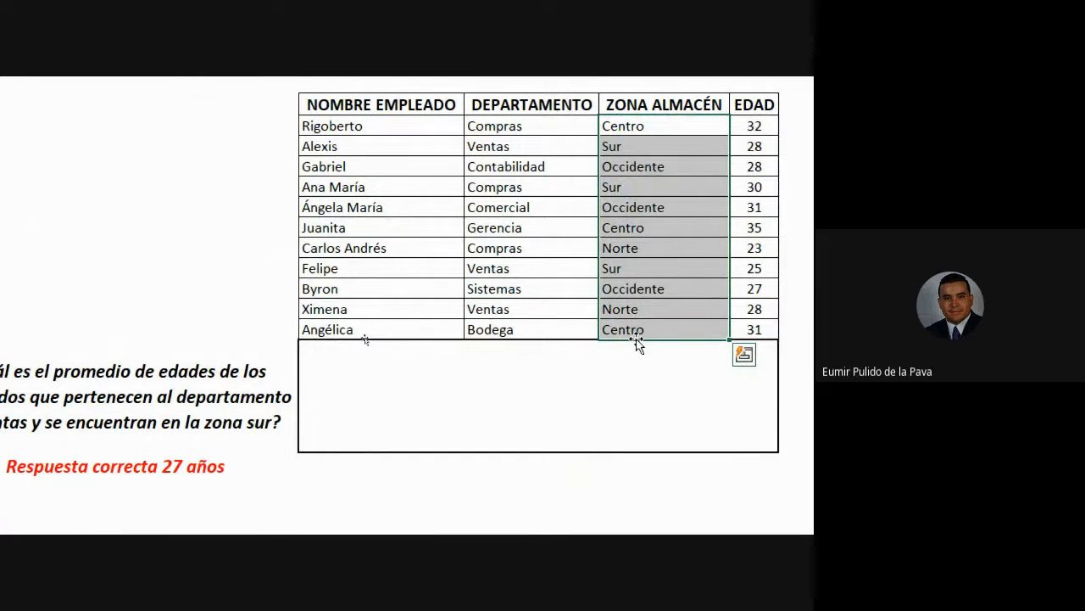
left_click_drag(734, 127, 710, 317)
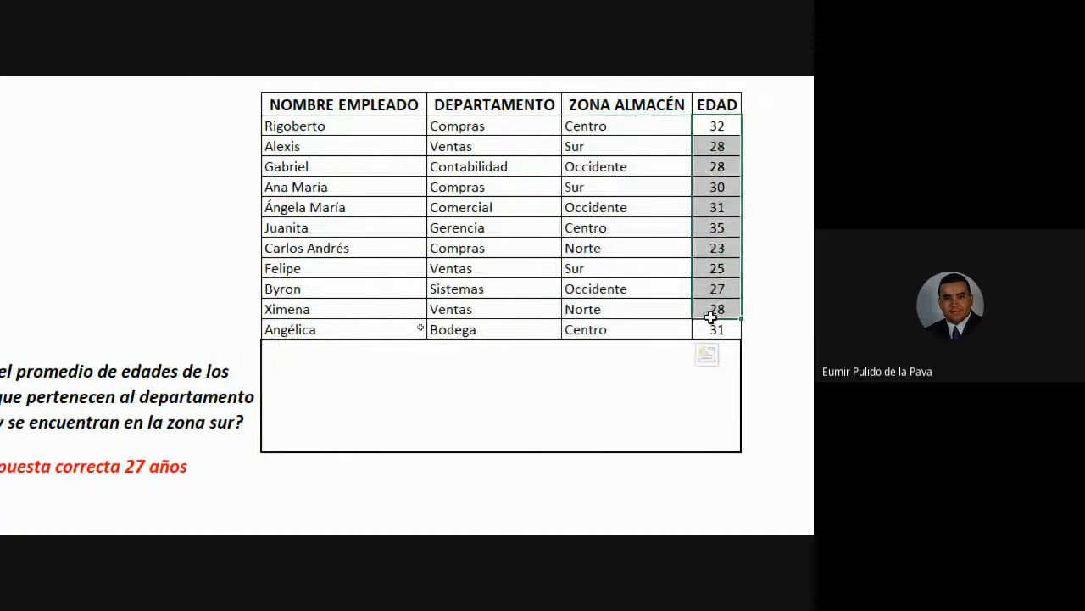
left_click_drag(485, 133, 630, 334)
- Begin a PROMEDIO.SI.CONJUNTO formula in the merged answer cell B14 with the age cells E3:E13 as its average range
left_click(555, 361)
type("=")
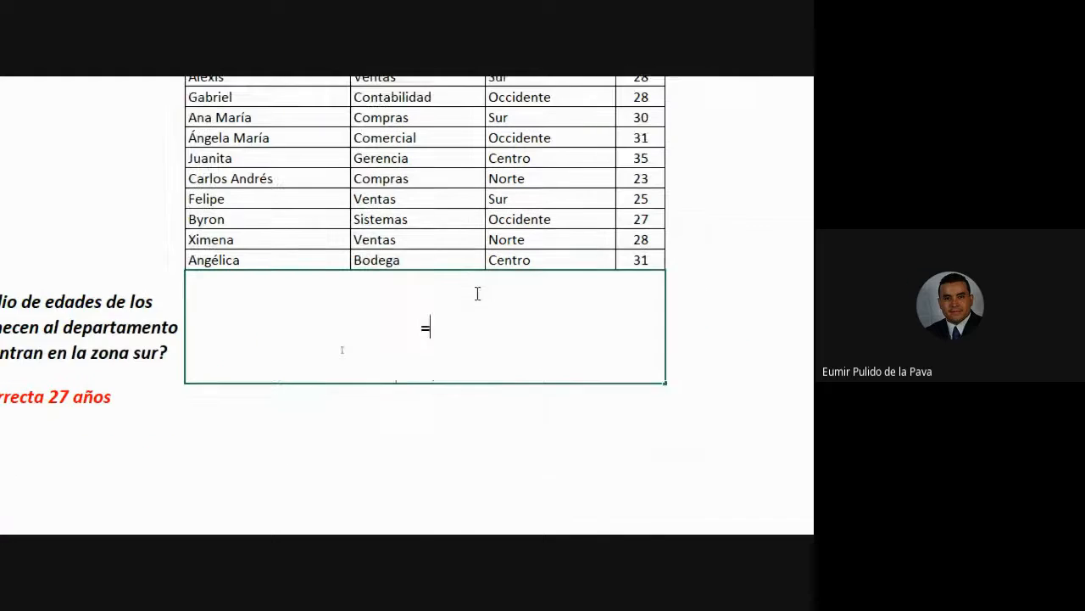
type("PROME")
key("Down")
key("Down")
key("Tab")
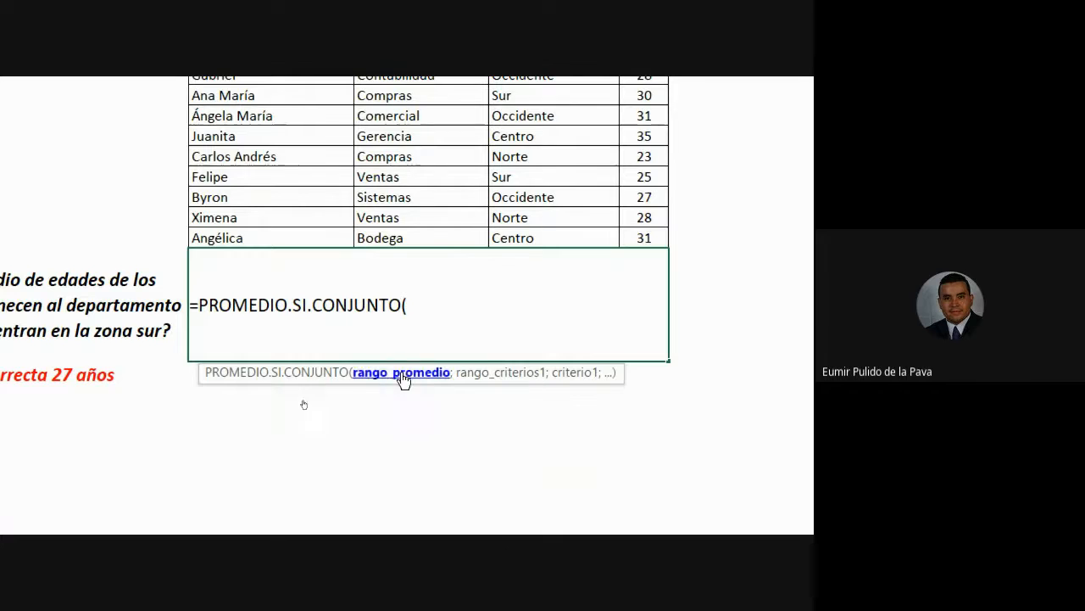
left_click_drag(640, 200, 638, 402)
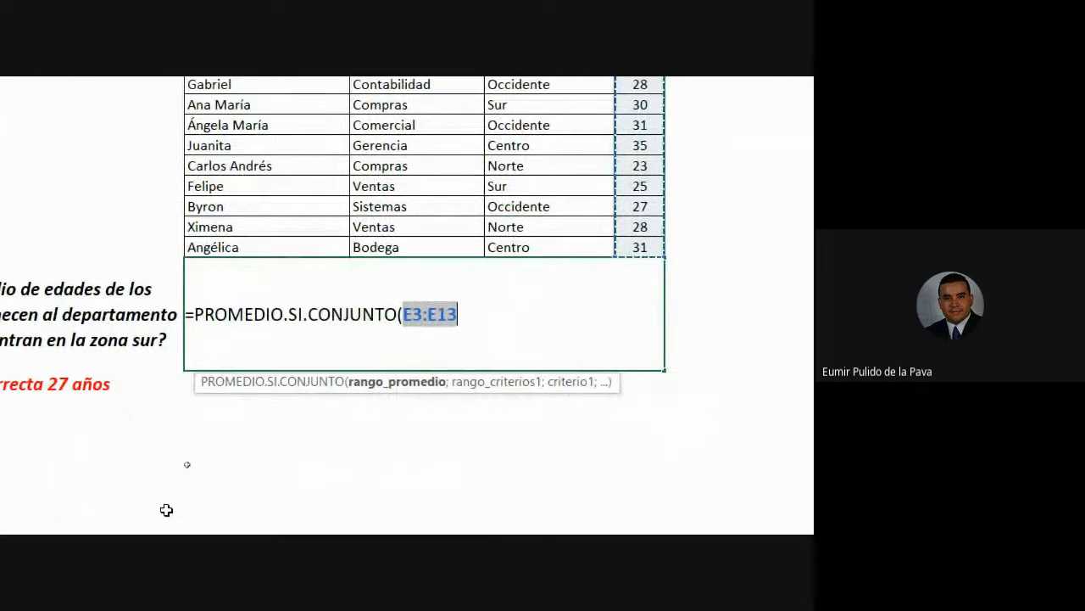
type(";")
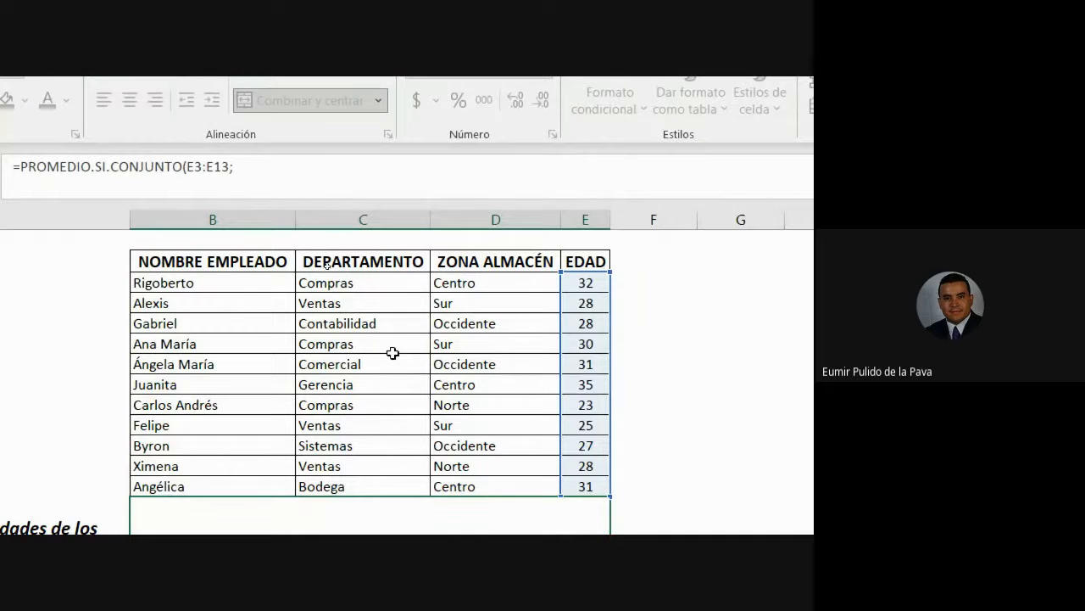
- Add the zone cells D3:D13 with the criterion "SUR" as the formula's first criteria pair
left_click_drag(436, 284, 462, 319)
left_click_drag(462, 197, 482, 357)
type(";\"SU")
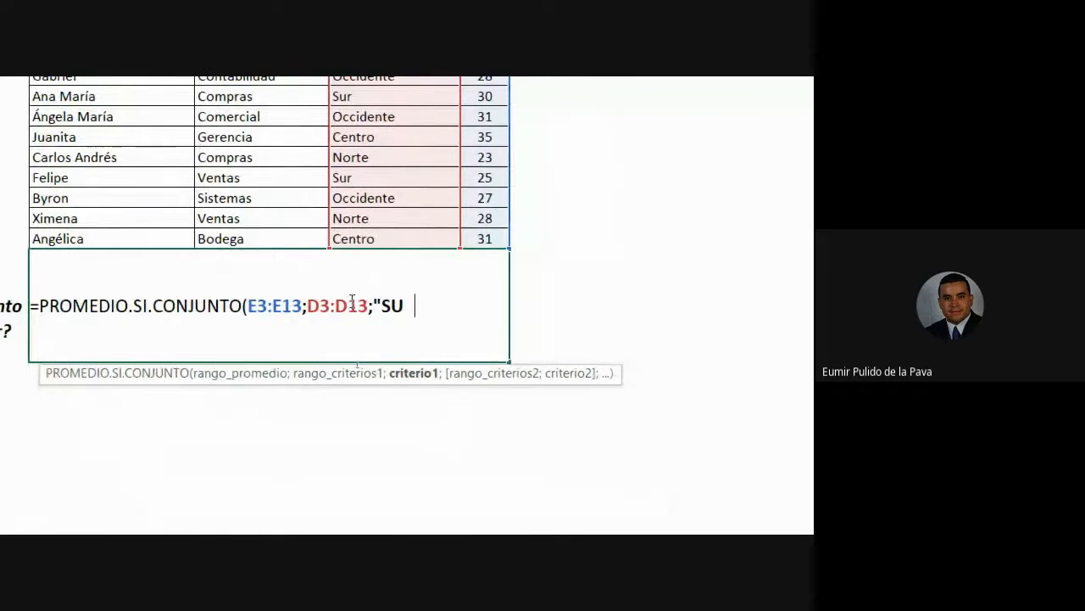
type("R\"")
type(";")
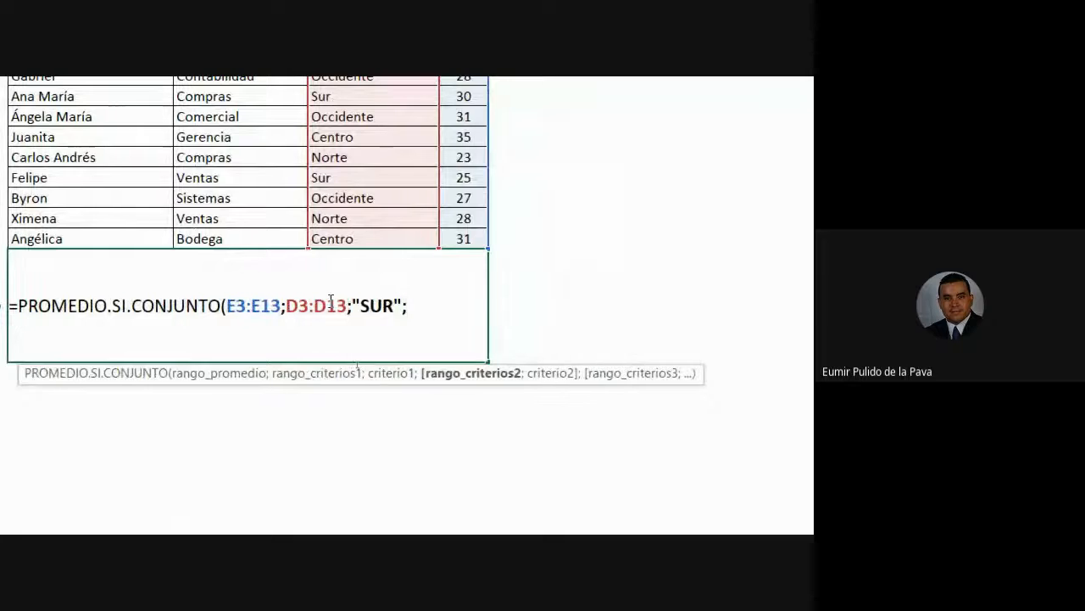
- Add the department cells C3:C13 with the wildcard criterion "V*" as the second criteria pair and close the formula
left_click_drag(232, 156, 243, 368)
type(";")
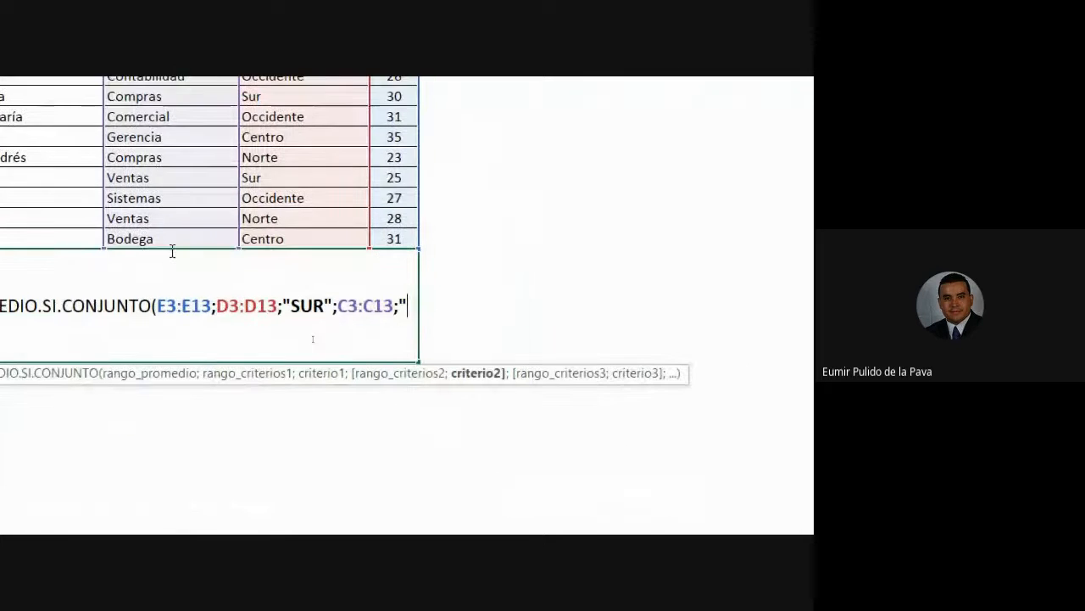
type("\"")
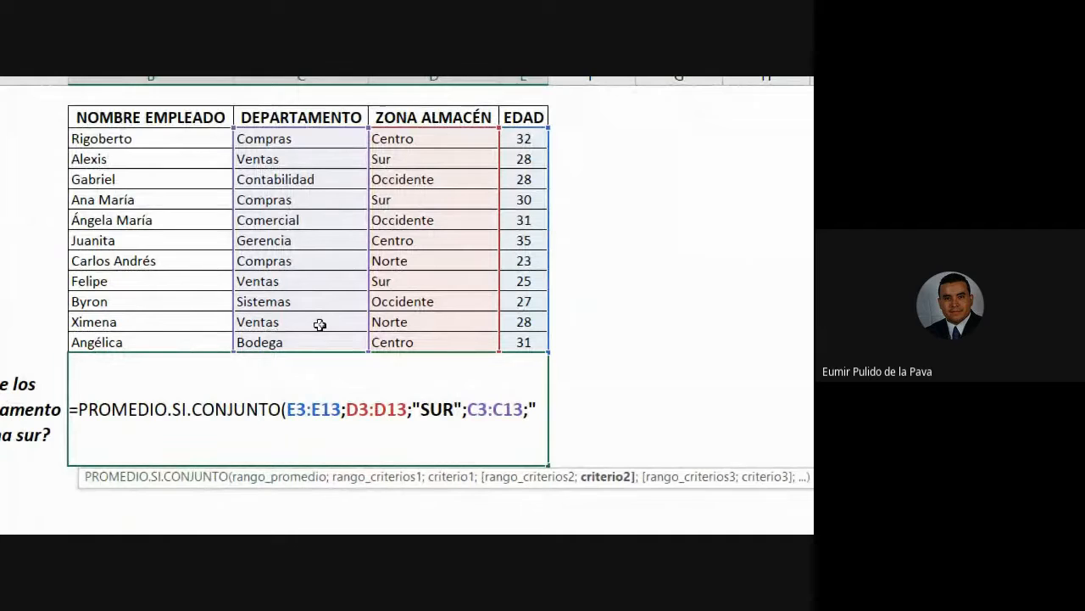
type("V*\")")
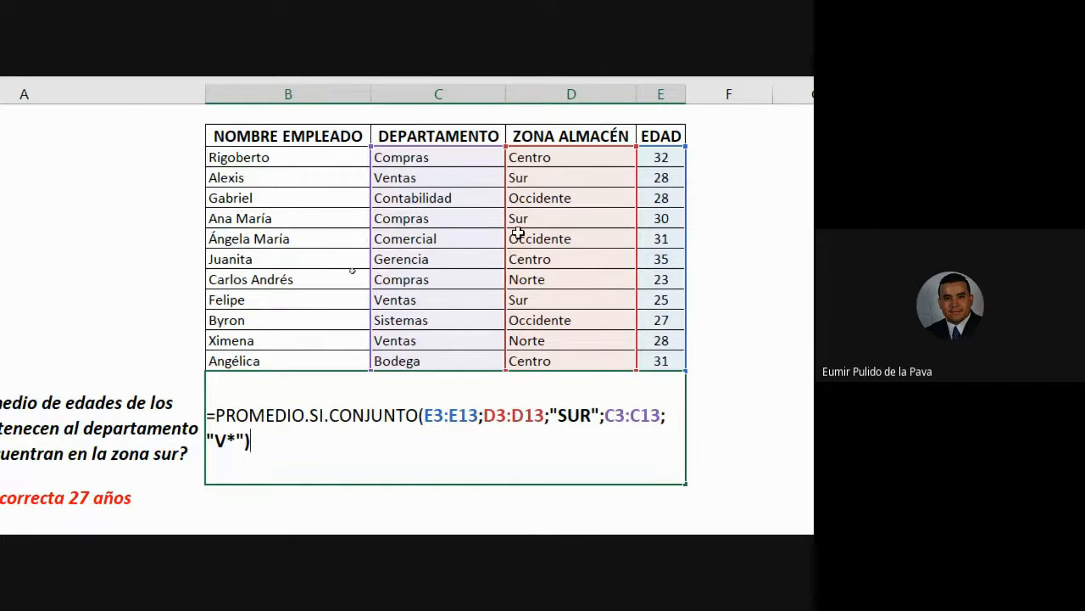
- Change the zone criterion to the wildcard "S*", commit the formula, and show the B14 average without decimals
left_click(591, 415)
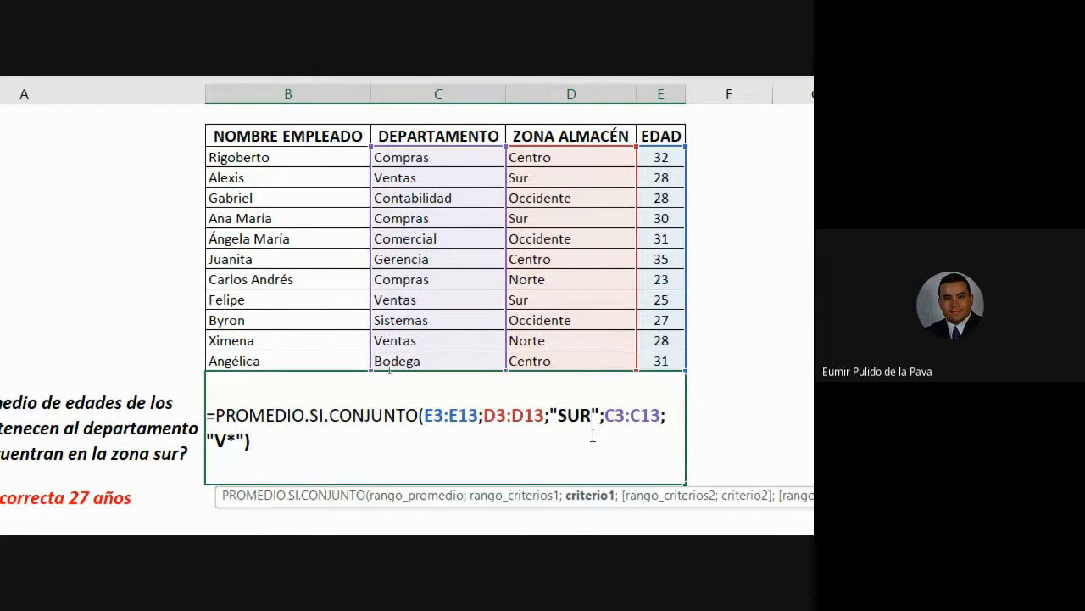
key("BackSpace")
key("BackSpace")
type("*")
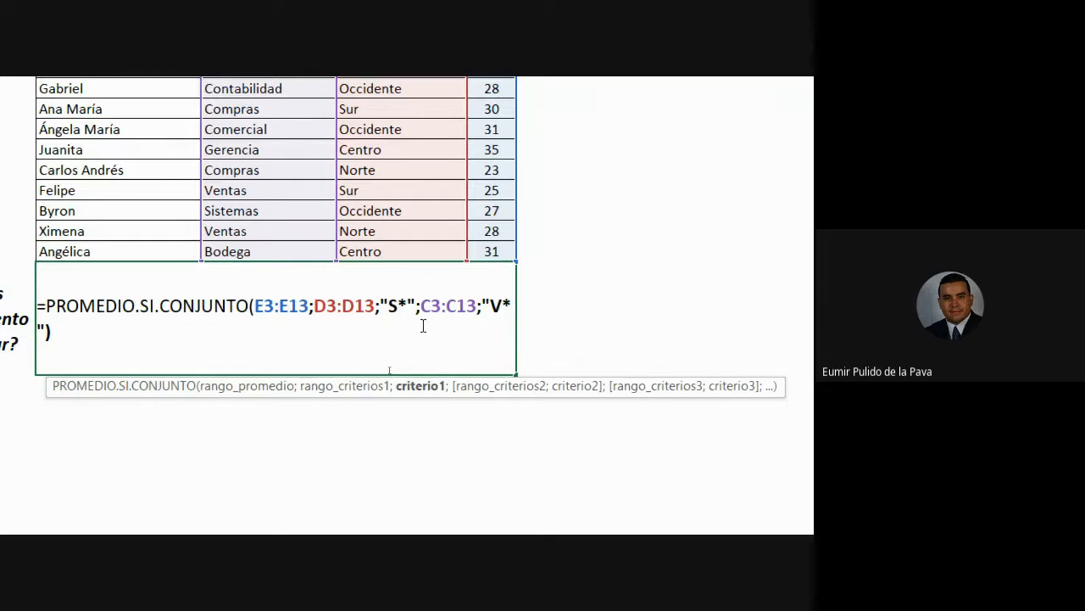
key("Return")
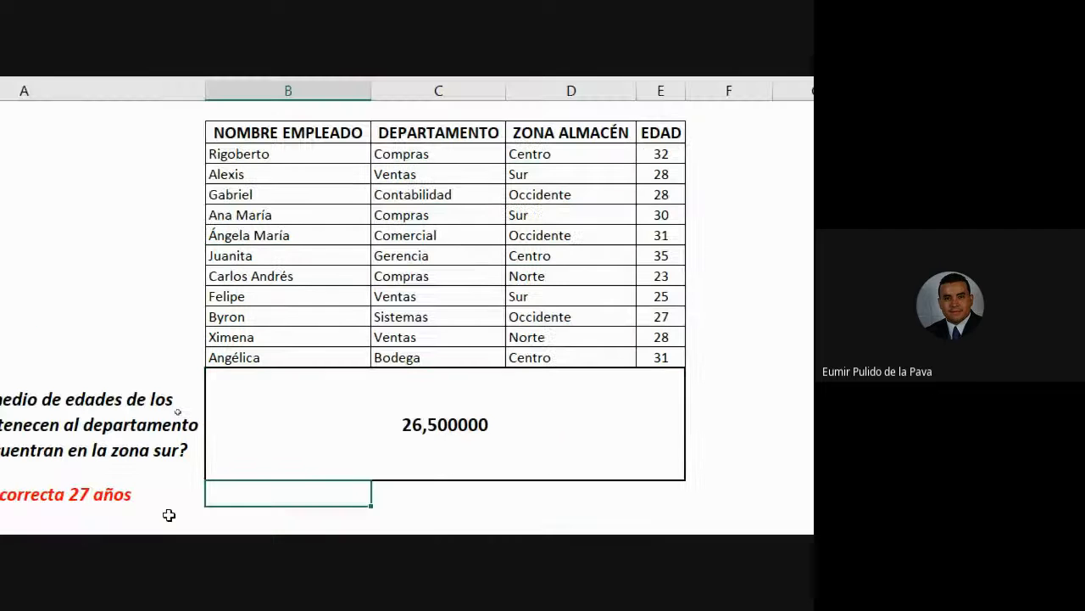
left_click(401, 433)
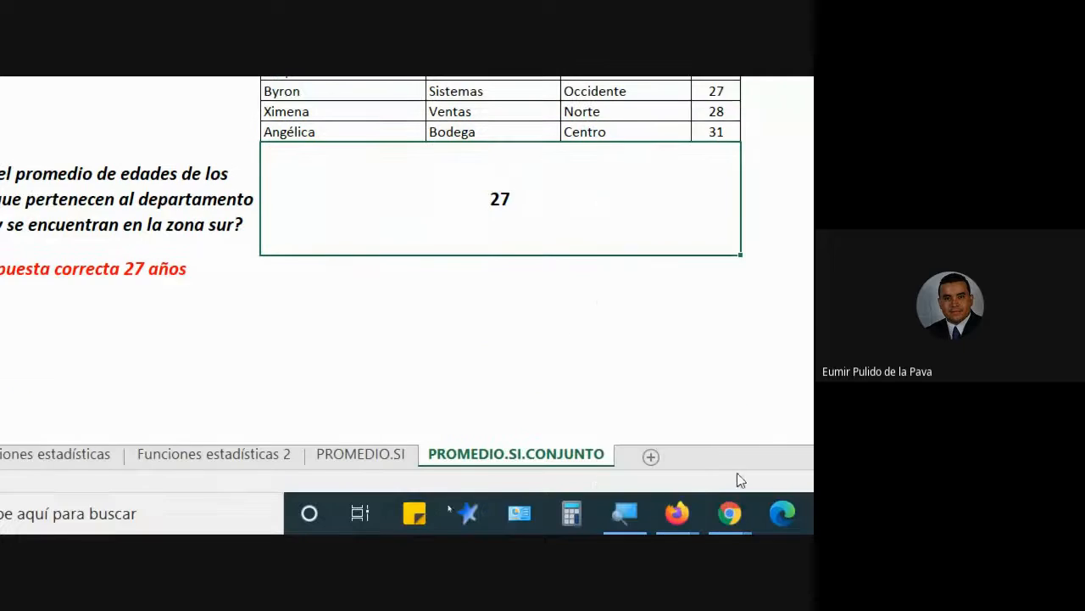
- With the Magnifier reset to 100%, admit the waiting participant to the Google Meet call in Chrome and return to the Excel workbook
left_click(447, 437)
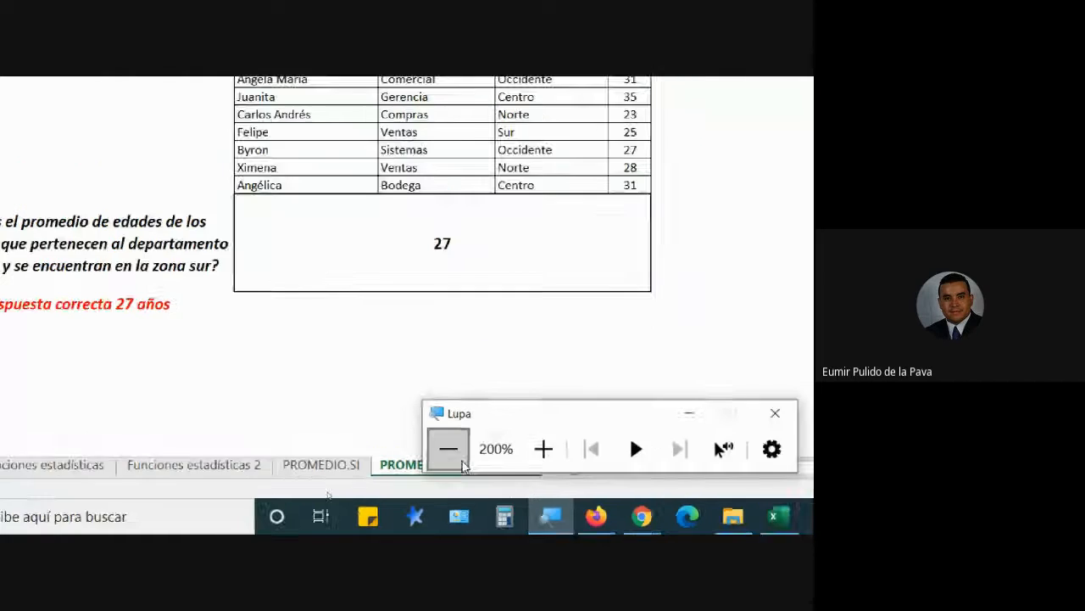
left_click(490, 458)
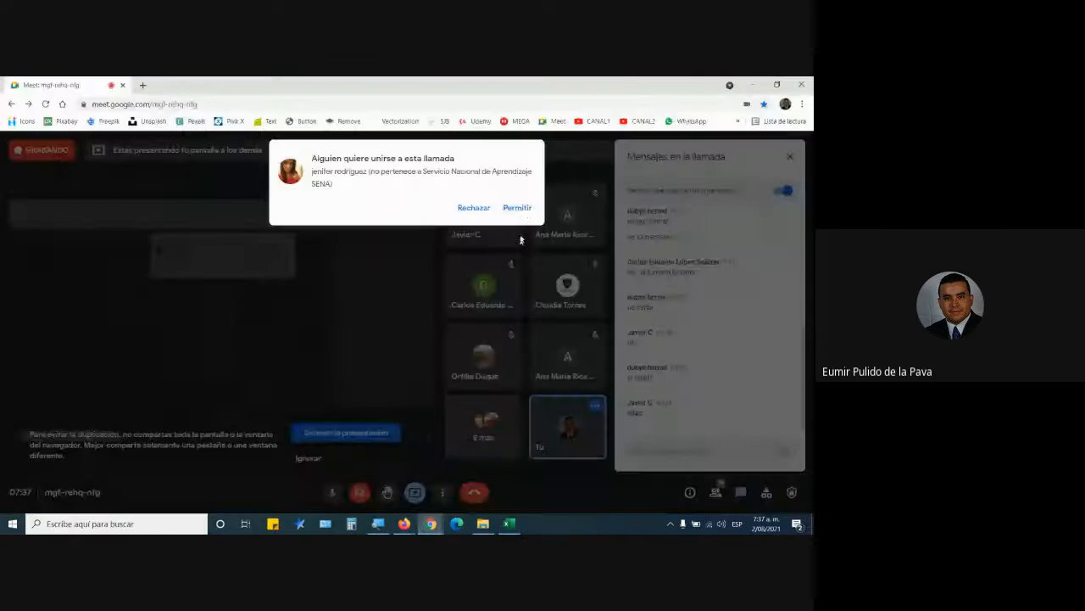
left_click(518, 207)
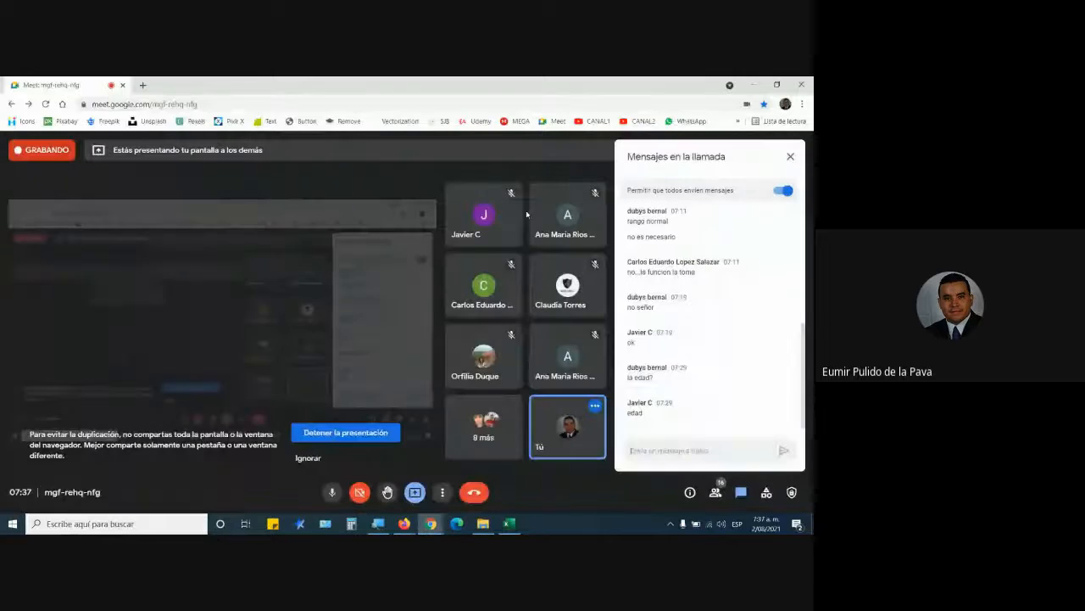
left_click(509, 523)
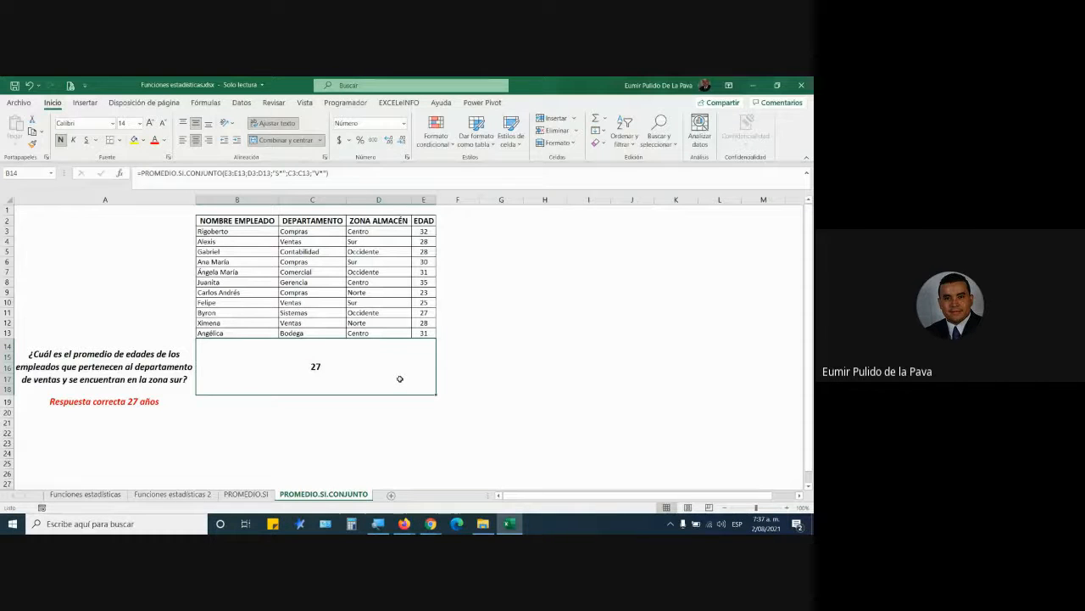
- Enlarge the font of answer cell B14 and review its PROMEDIO.SI.CONJUNTO formula without changing it
left_click(150, 122)
left_click(149, 122)
left_click(149, 122)
left_click(149, 123)
double_click(348, 366)
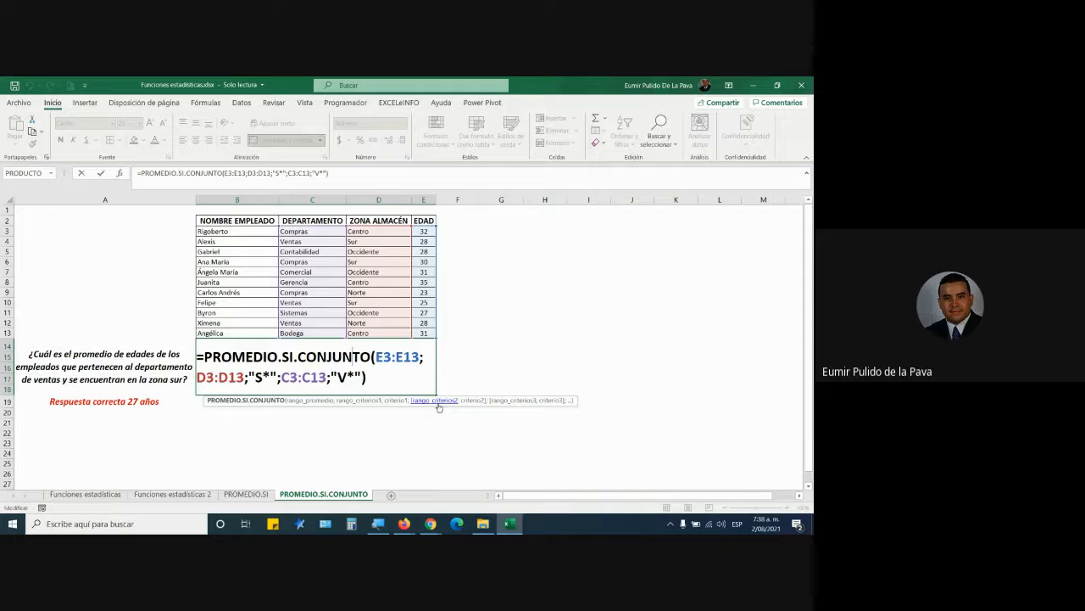
key("Return")
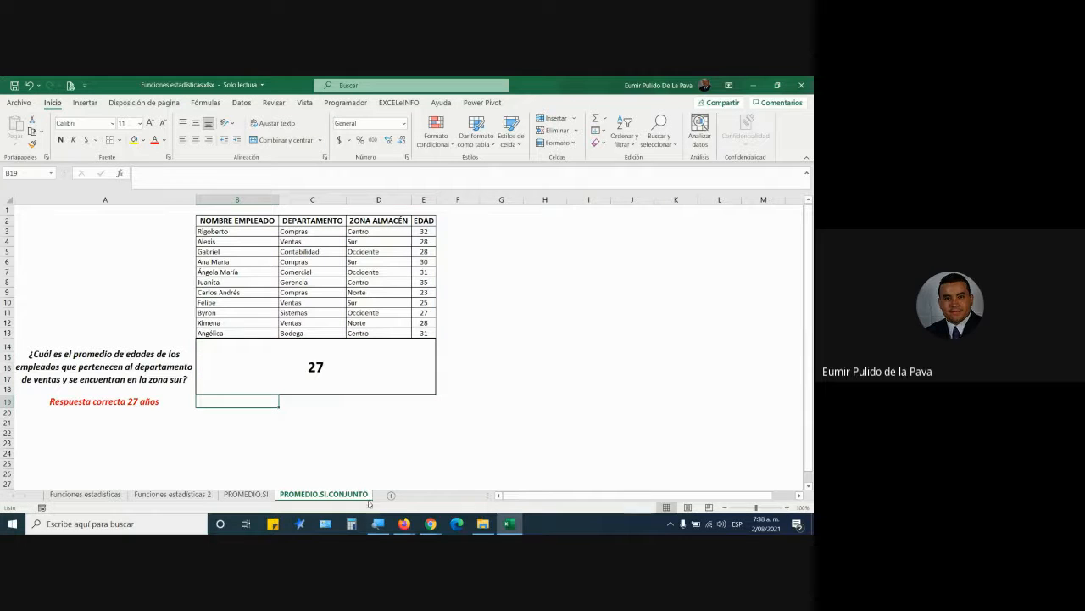
- Check the Google Meet chat in Chrome and review the statistical functions activity in the RA02 learning guide PDF in Firefox
mouse_move(430, 523)
left_click(452, 443)
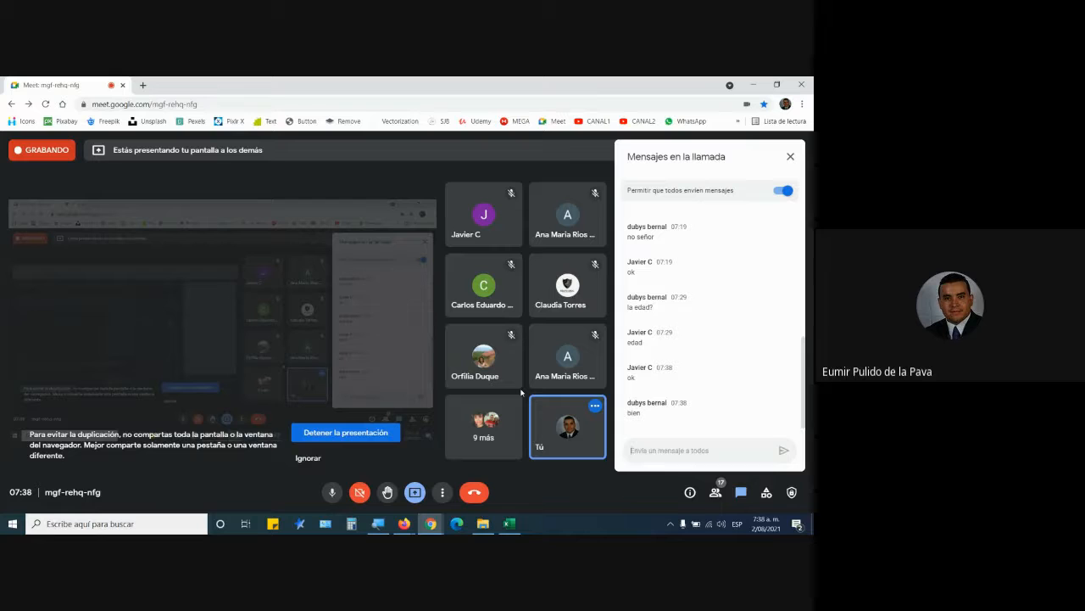
left_click(405, 525)
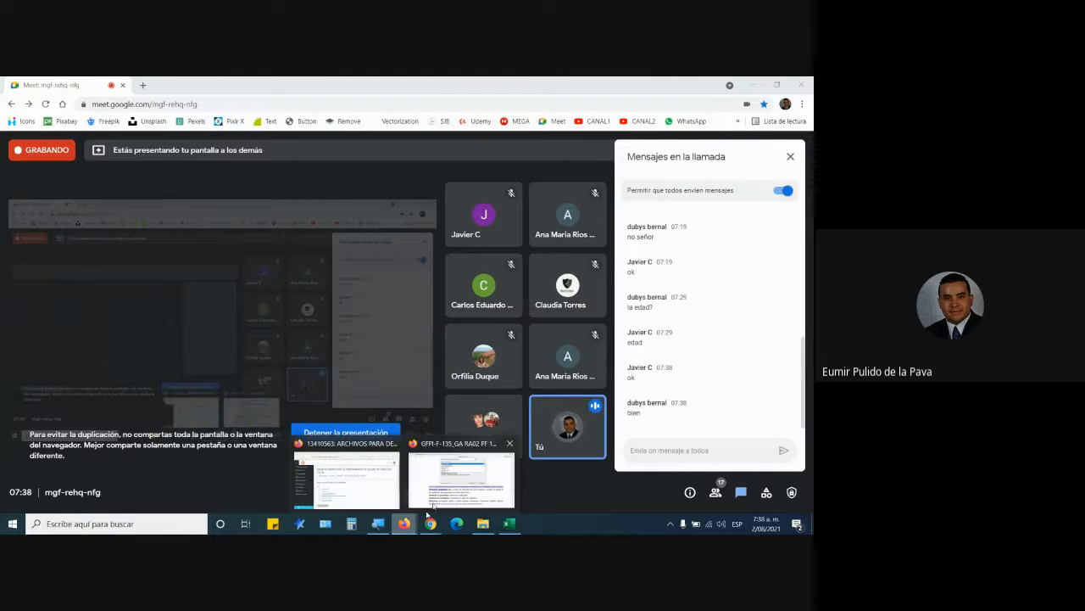
left_click(458, 471)
scroll(455, 416, "down", 3)
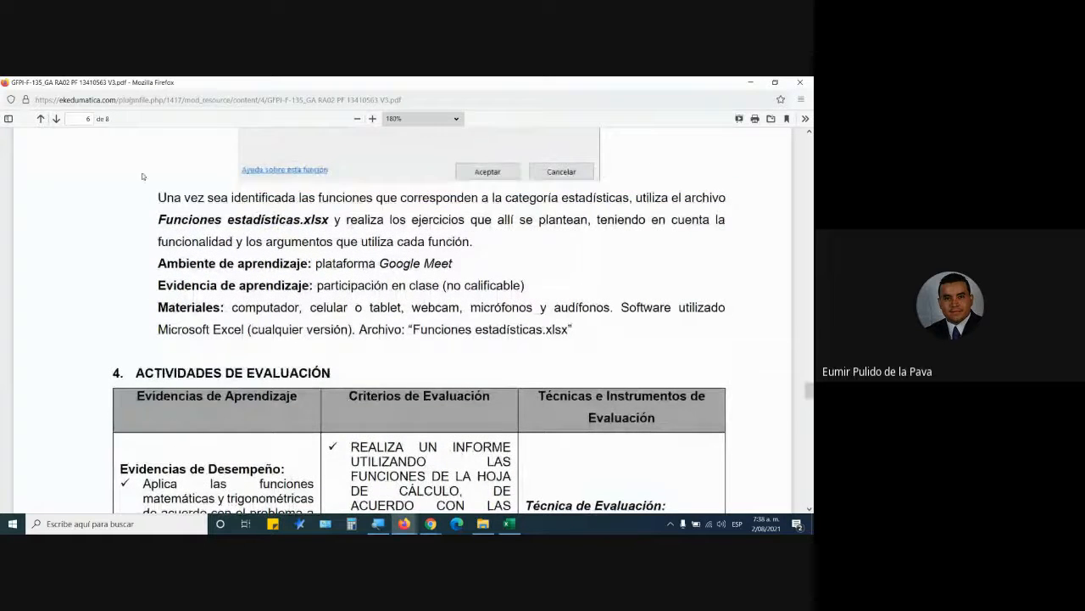
scroll(142, 176, "up", 2)
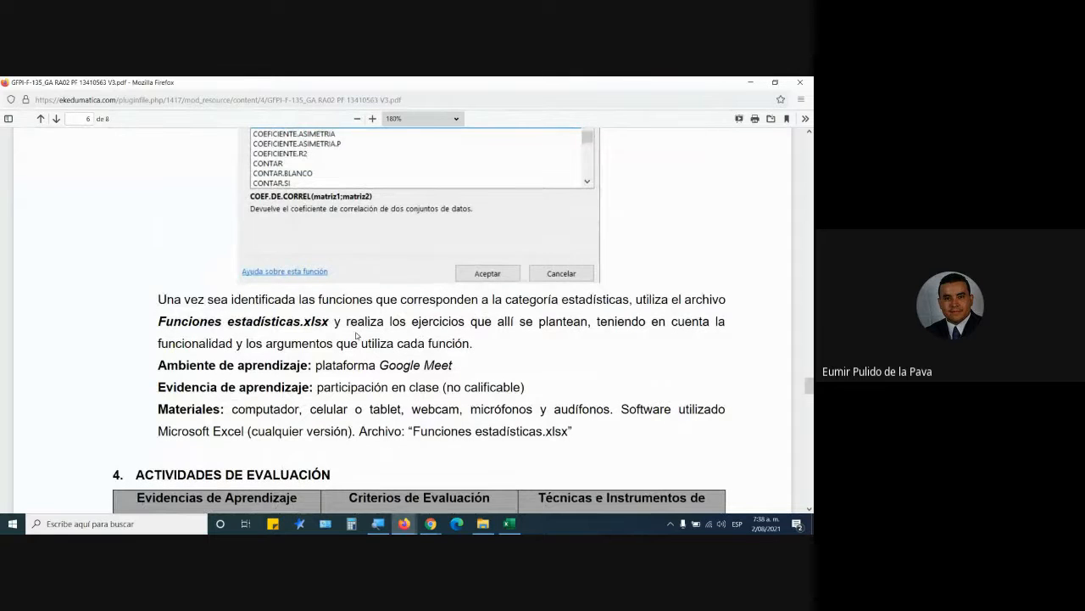
scroll(356, 336, "up", 3)
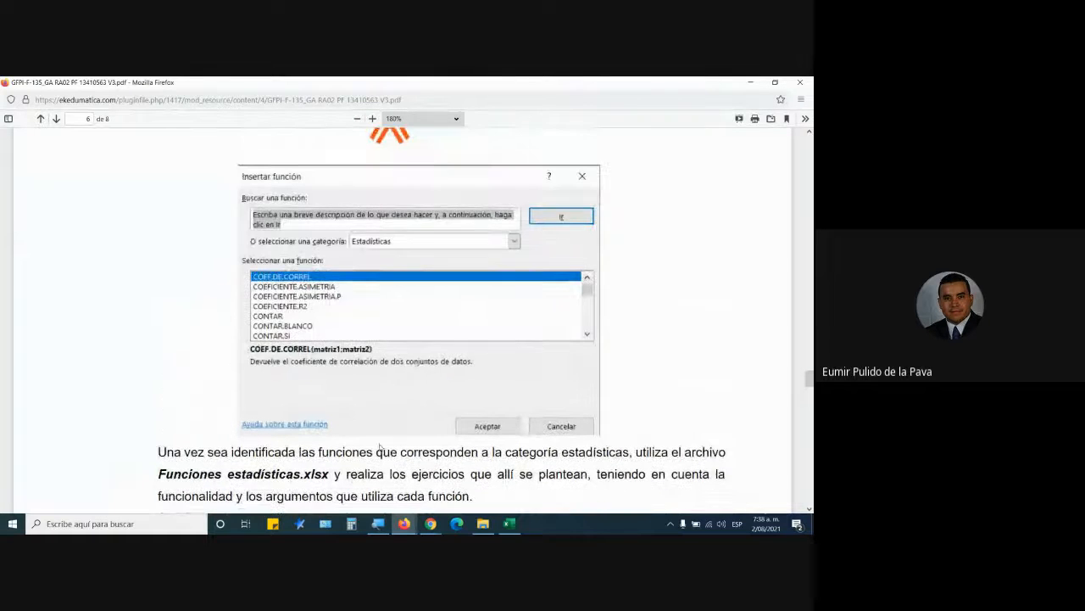
scroll(380, 448, "up", 3)
scroll(373, 416, "down", 9)
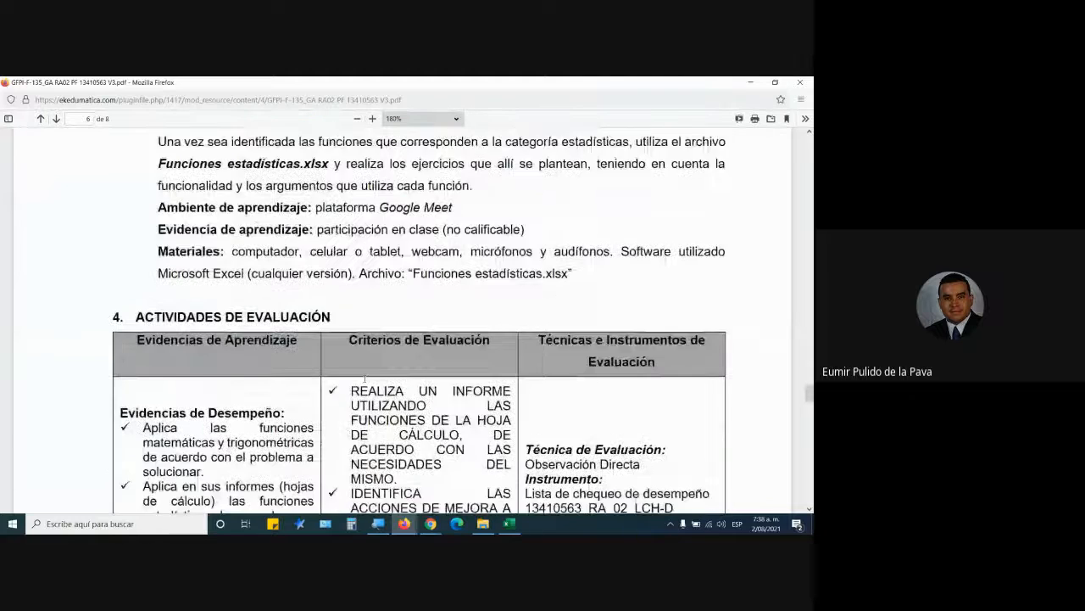
scroll(365, 379, "up", 2)
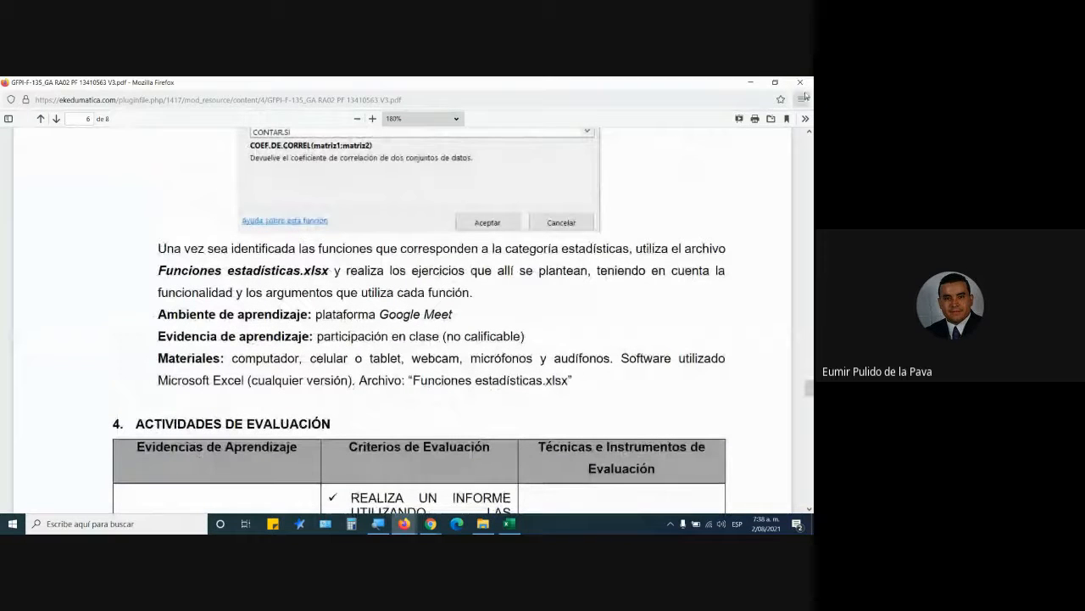
- Leave the RA02 guide, return to the course page in Firefox, and open the RA-03 GUÍA DE APRENDIZAJE PDF
left_click(431, 523)
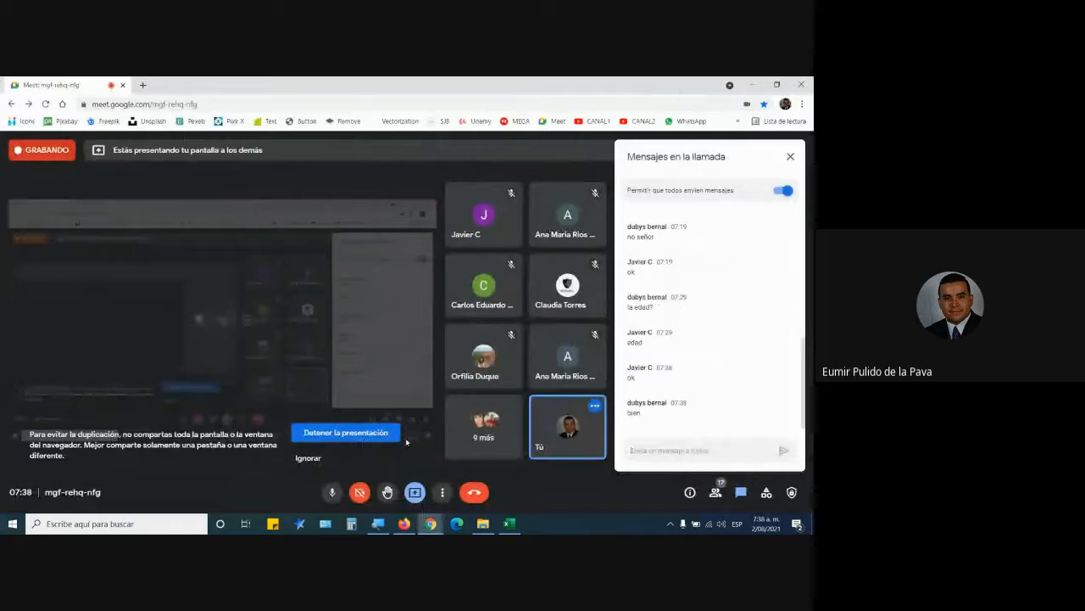
left_click(404, 523)
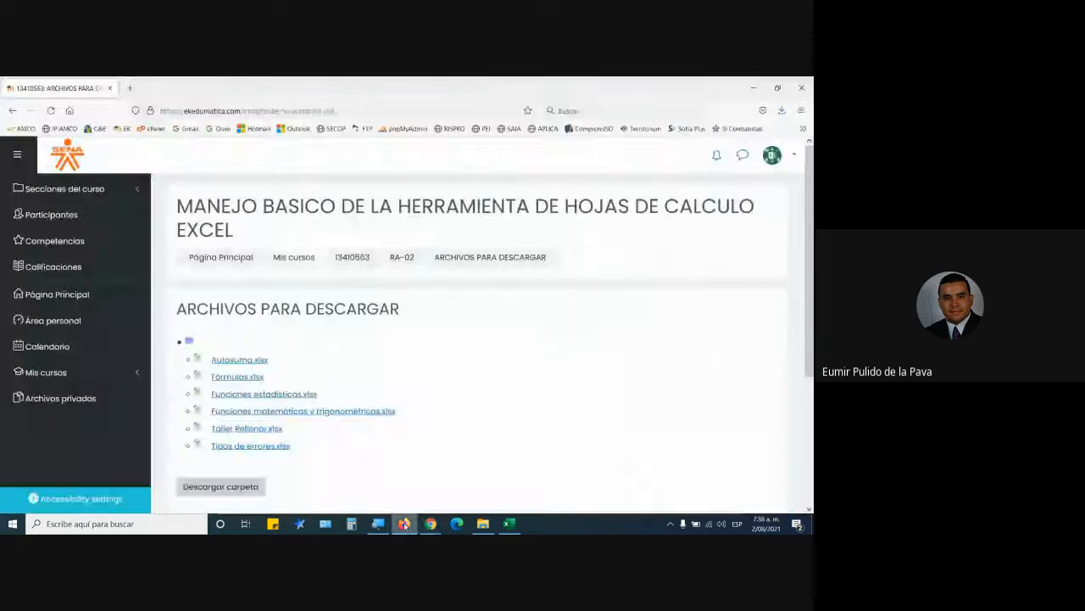
left_click(12, 111)
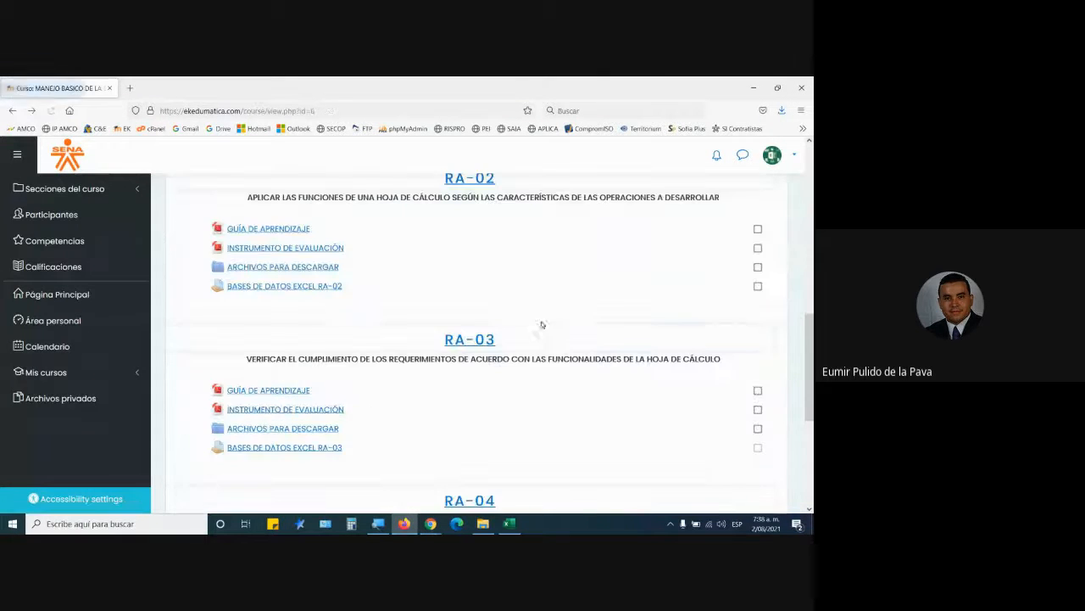
scroll(530, 320, "down", 1)
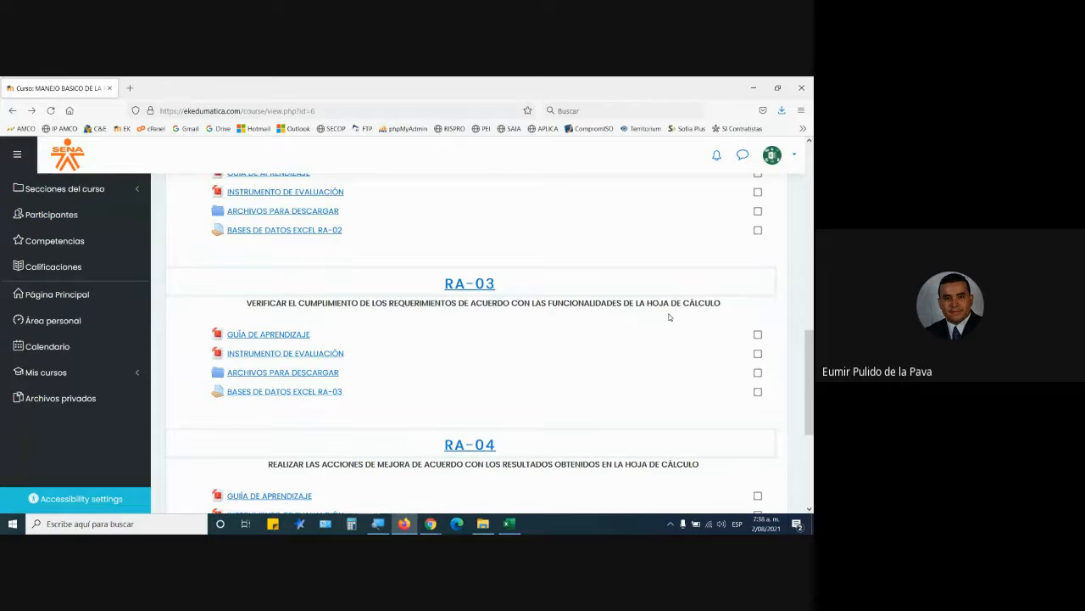
left_click(277, 336)
left_click(301, 90)
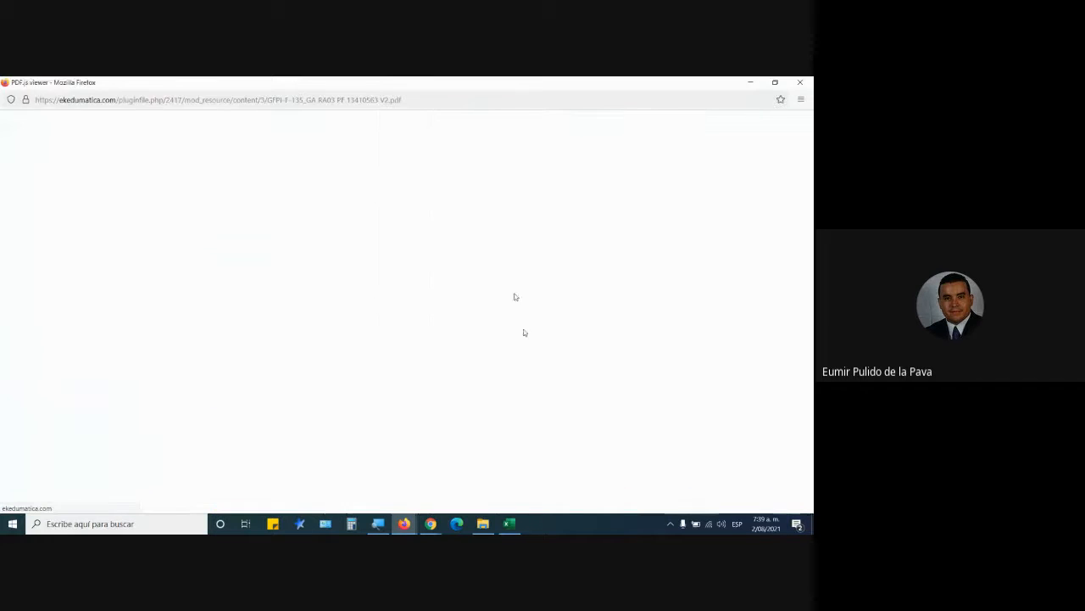
- Switch to Excel, close the Funciones estadísticas.xlsx workbook, and return to the RA-03 guide
left_click(510, 522)
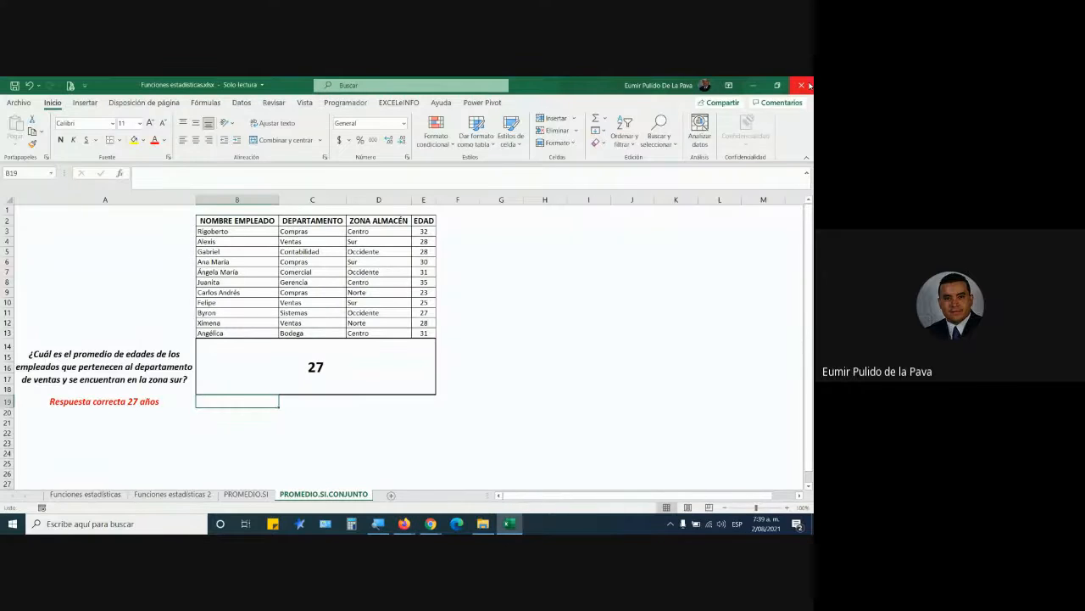
key("alt+F4")
left_click(407, 323)
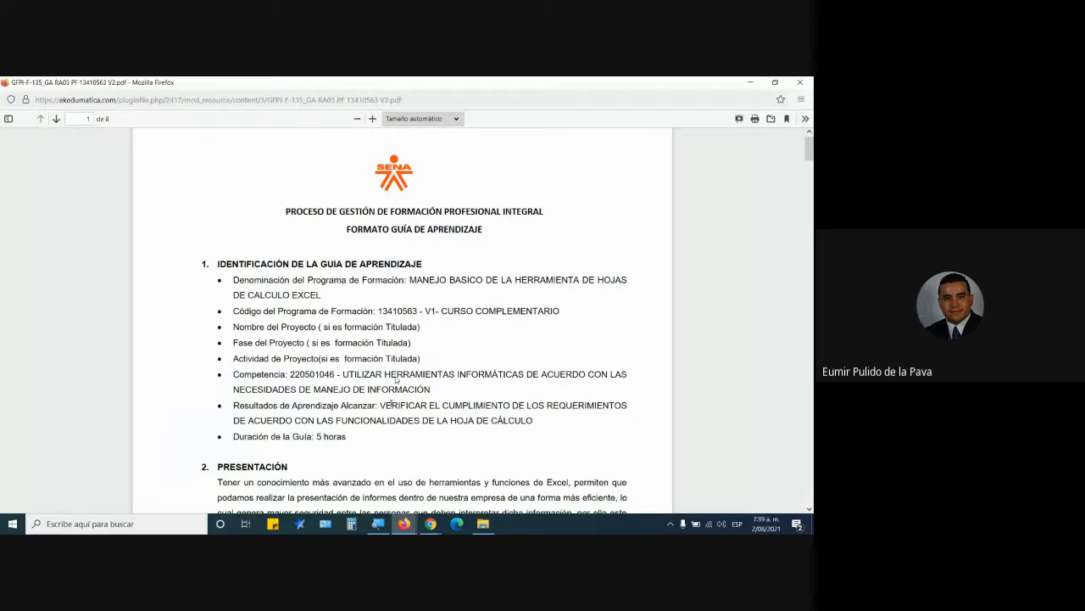
- Review the RA-03 guide from its identification section to Formulación de las actividades de aprendizaje and enlarge the PDF to 160%
scroll(458, 373, "down", 6)
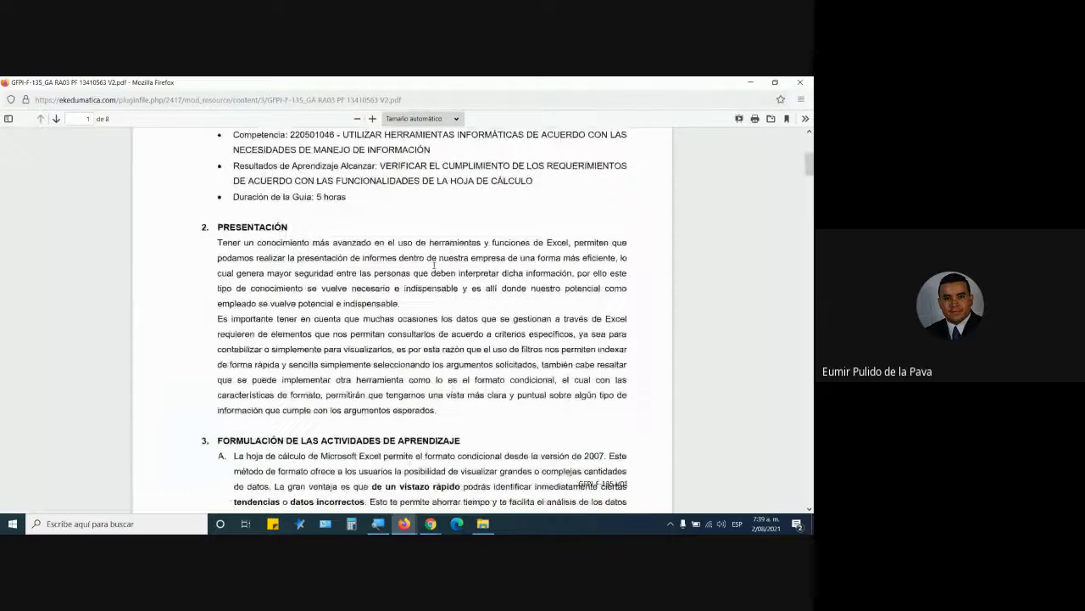
scroll(326, 273, "up", 8)
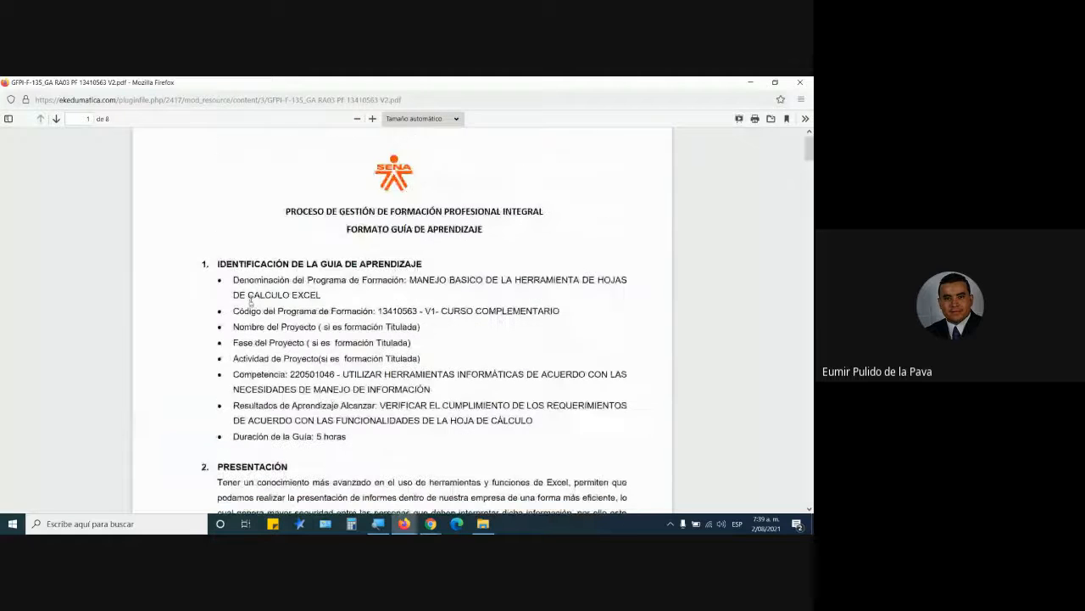
scroll(265, 361, "down", 4)
scroll(265, 361, "down", 3)
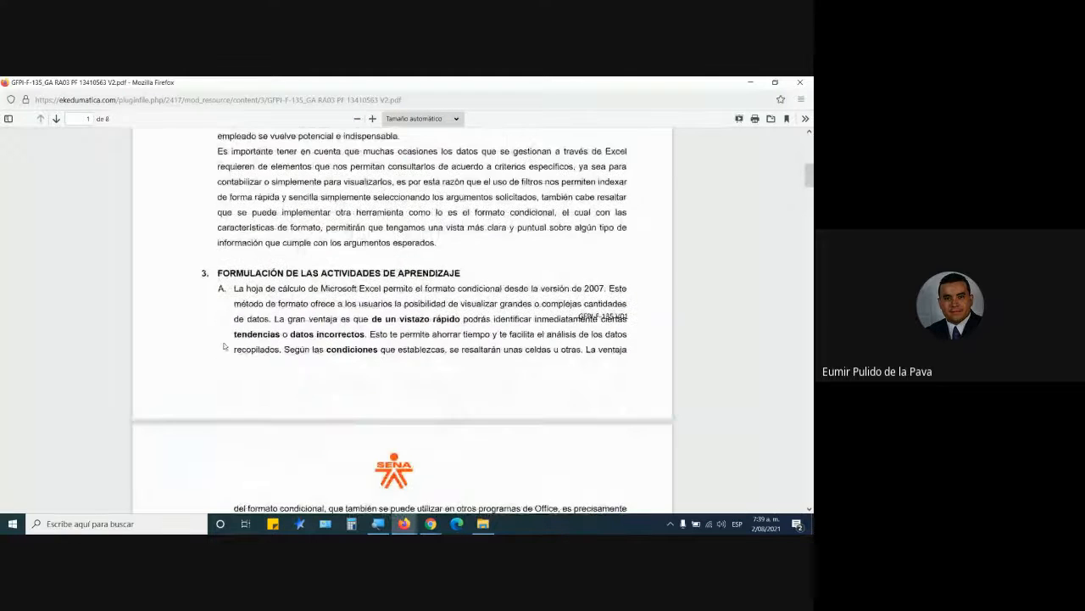
left_click_drag(228, 273, 431, 273)
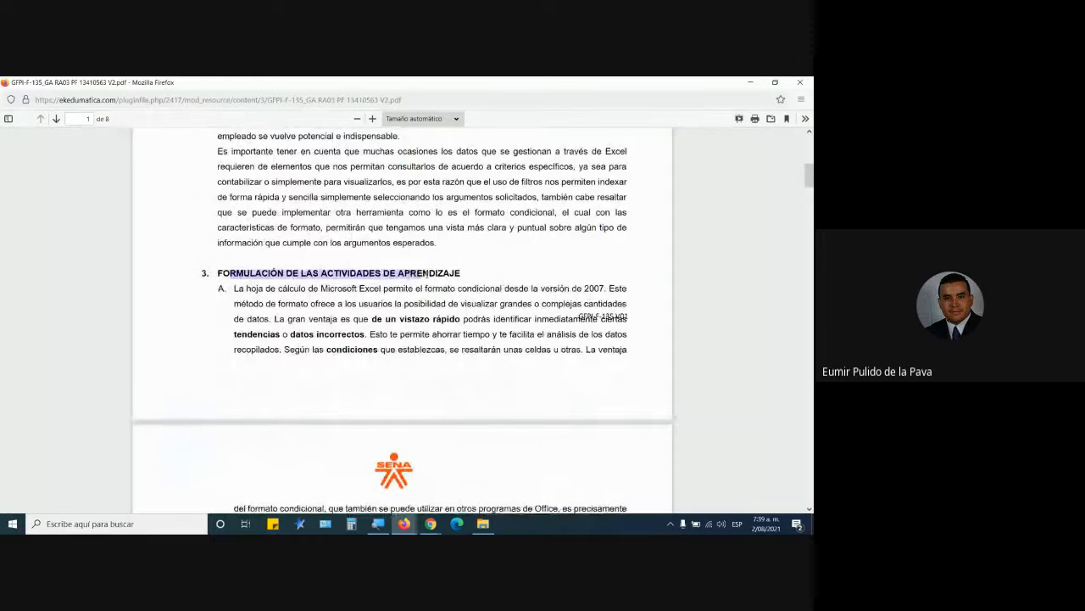
scroll(421, 189, "down", 1)
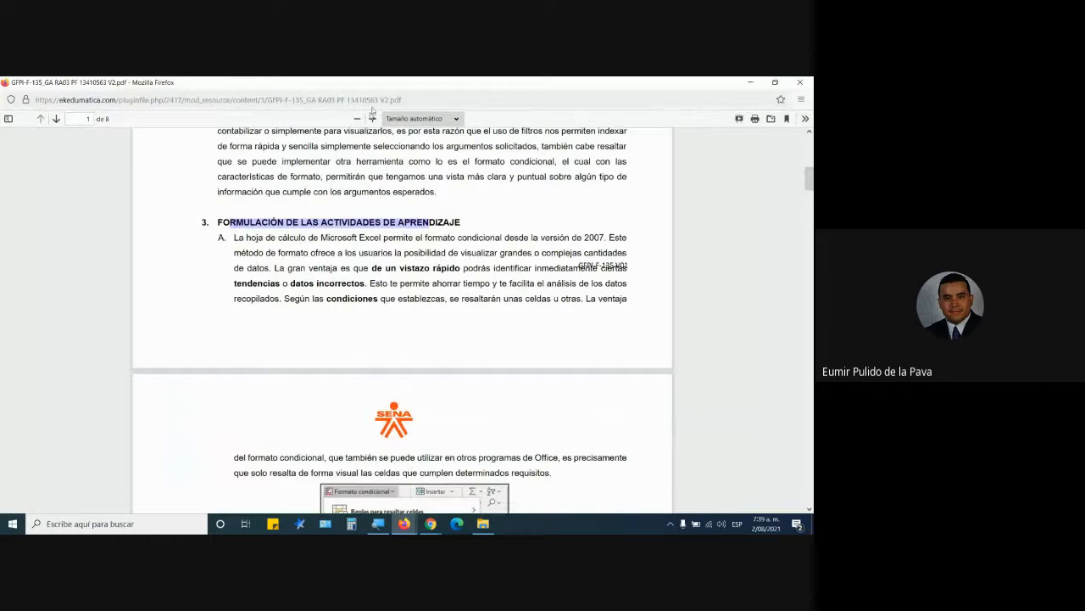
left_click(372, 118)
left_click(372, 118)
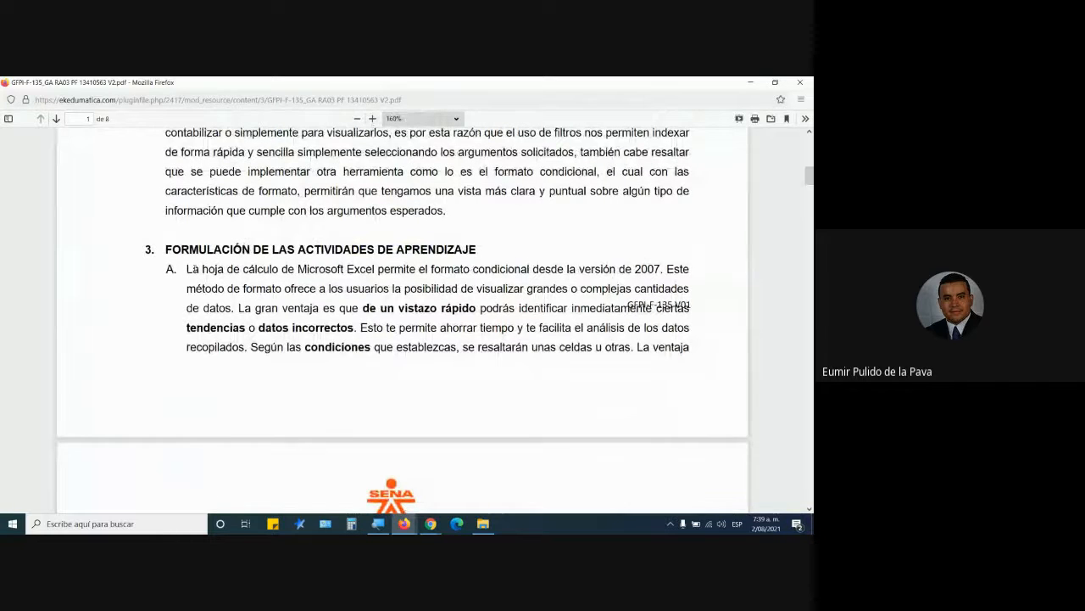
- Read the guide's conditional formatting introduction, marking "formato condicional desde la versión de 2007", and examine the Formato condicional menu image on page 2
left_click(186, 271)
left_click_drag(429, 269, 665, 265)
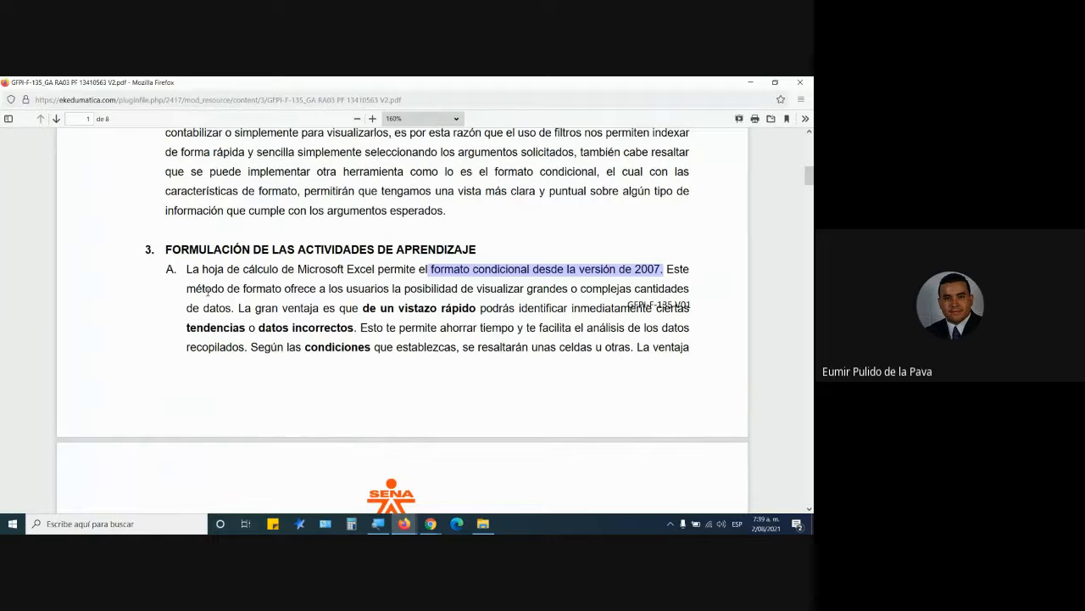
left_click_drag(206, 291, 212, 290)
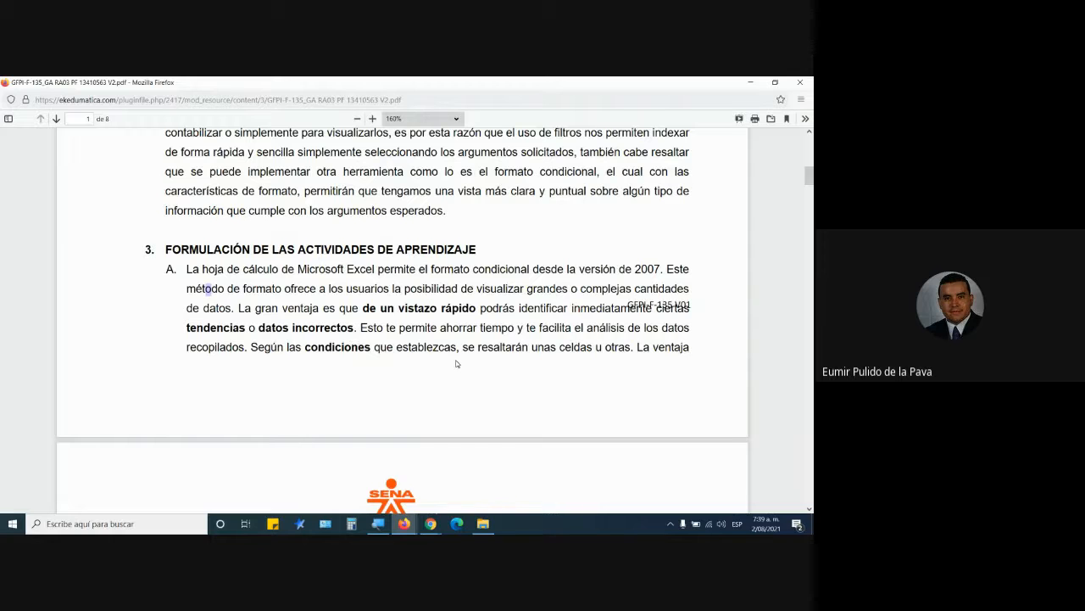
scroll(624, 358, "up", 1)
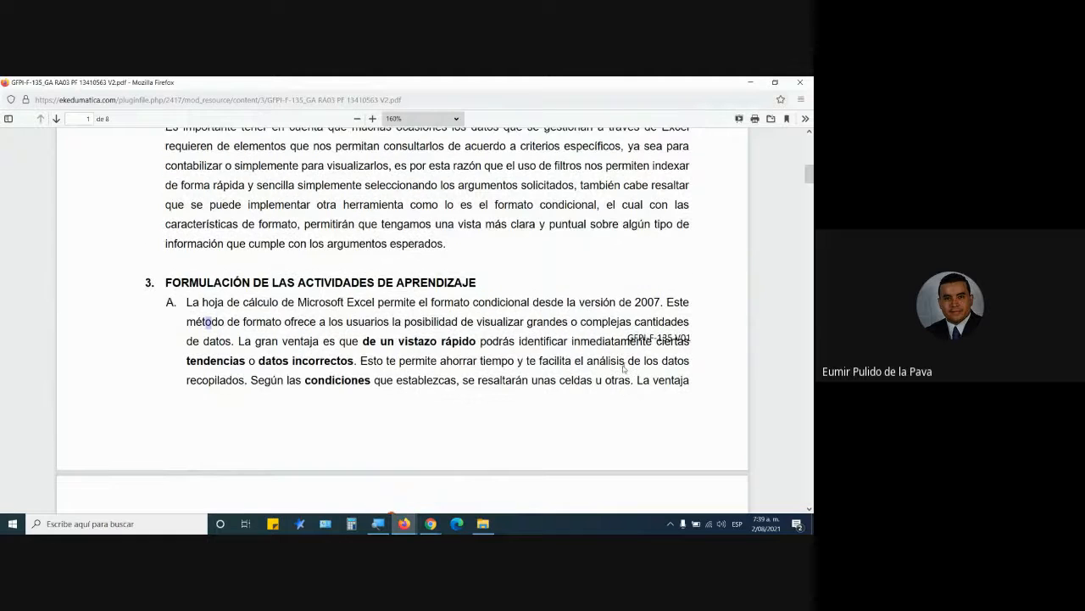
scroll(623, 359, "down", 4)
scroll(620, 359, "up", 1)
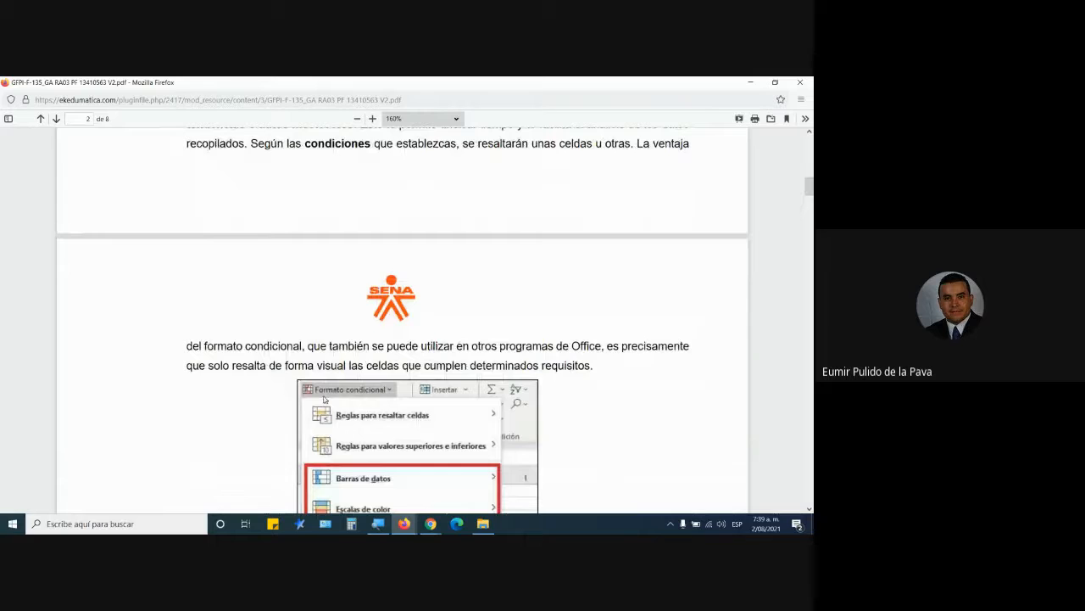
scroll(620, 359, "down", 2)
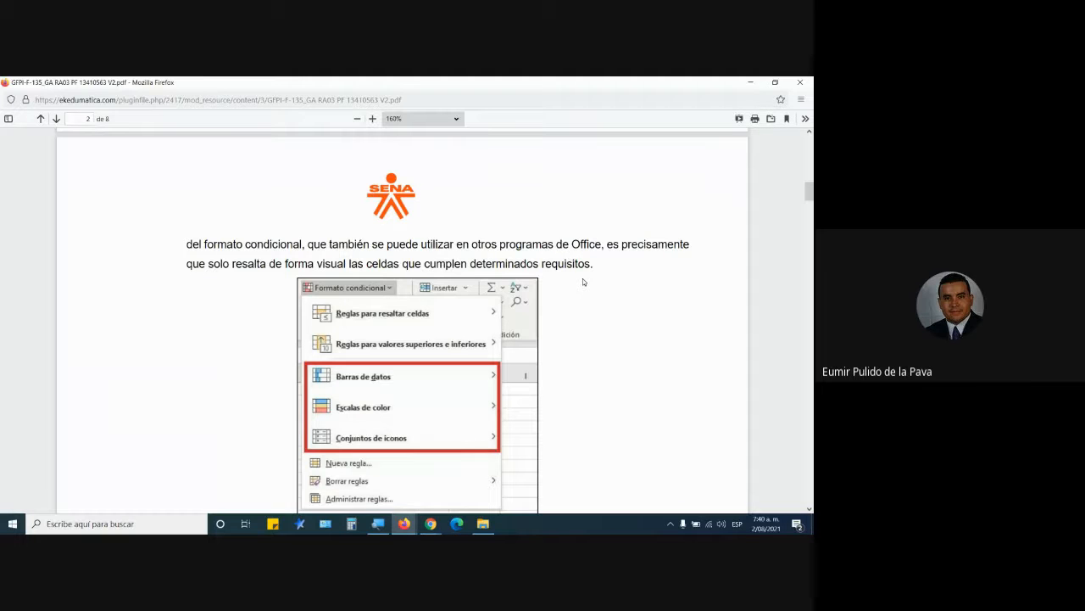
scroll(442, 155, "down", 1)
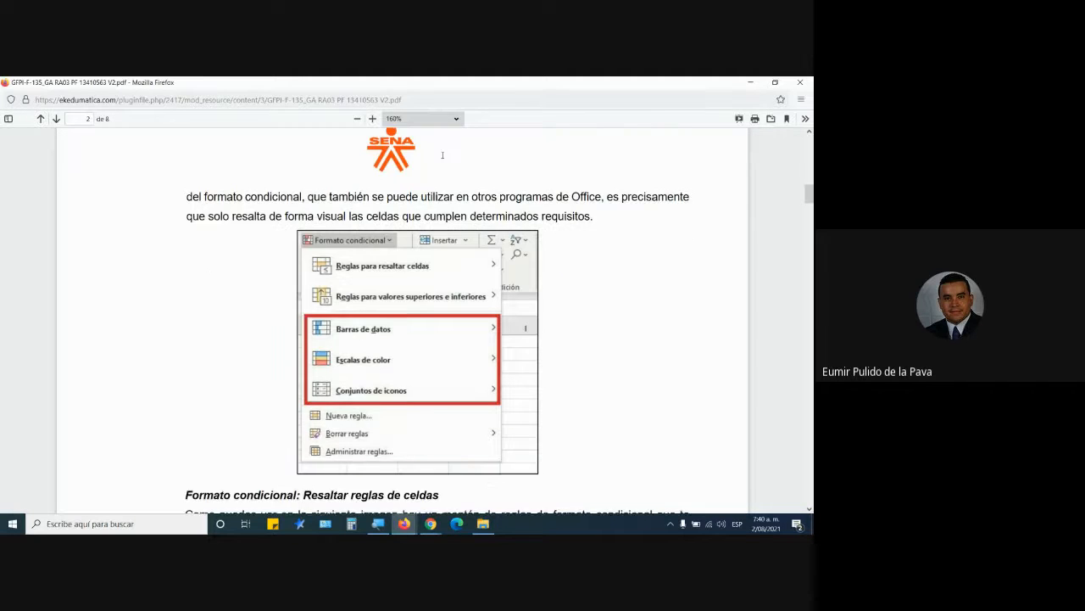
scroll(442, 156, "down", 1)
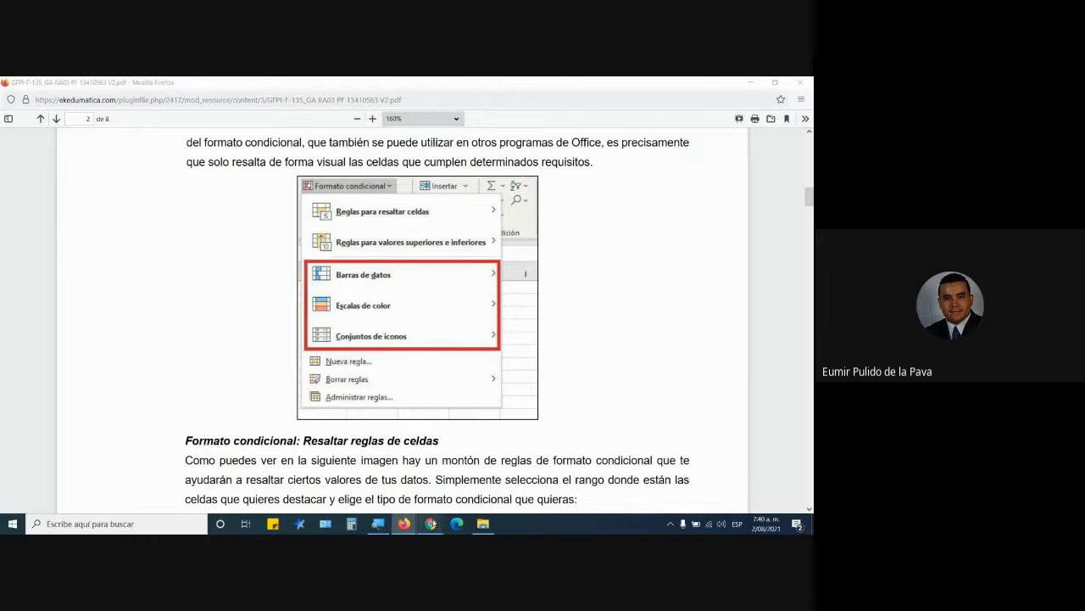
- Check the Google Meet chat in Chrome and start Excel with a new blank workbook
left_click(484, 484)
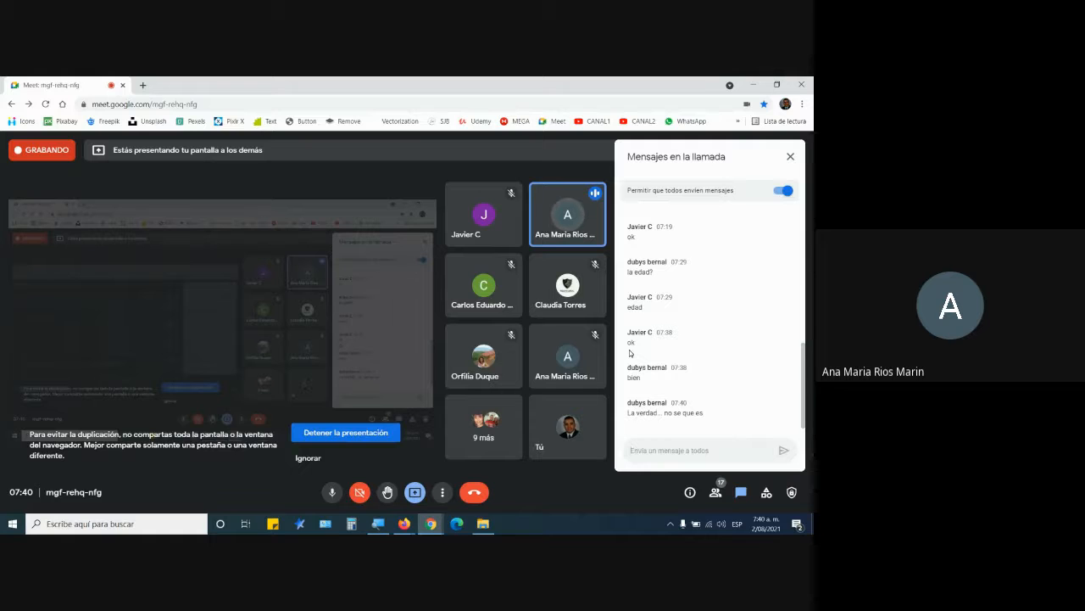
key("super")
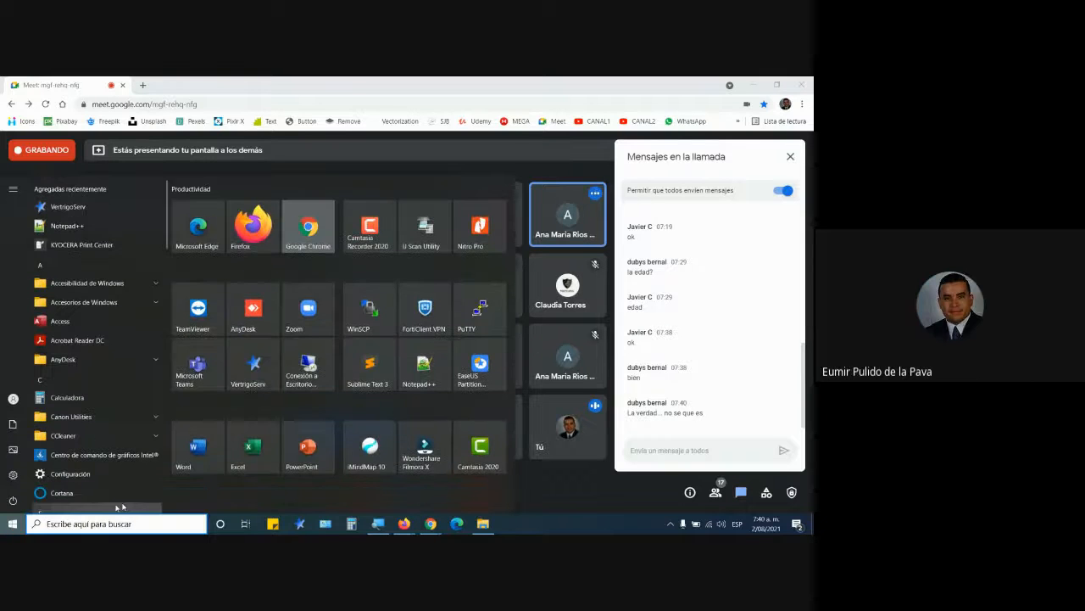
left_click(259, 438)
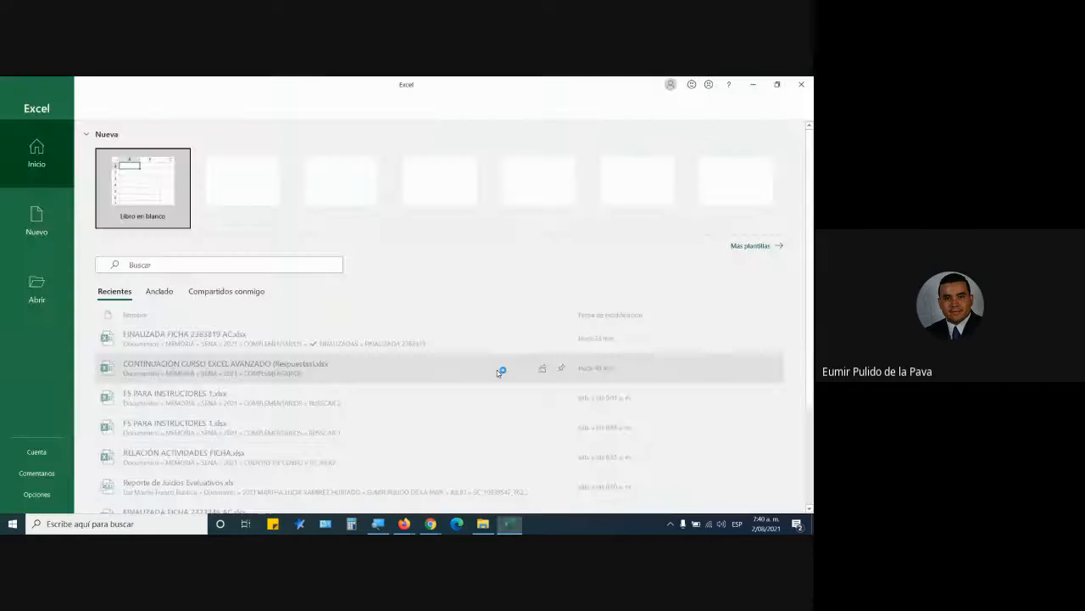
left_click(158, 225)
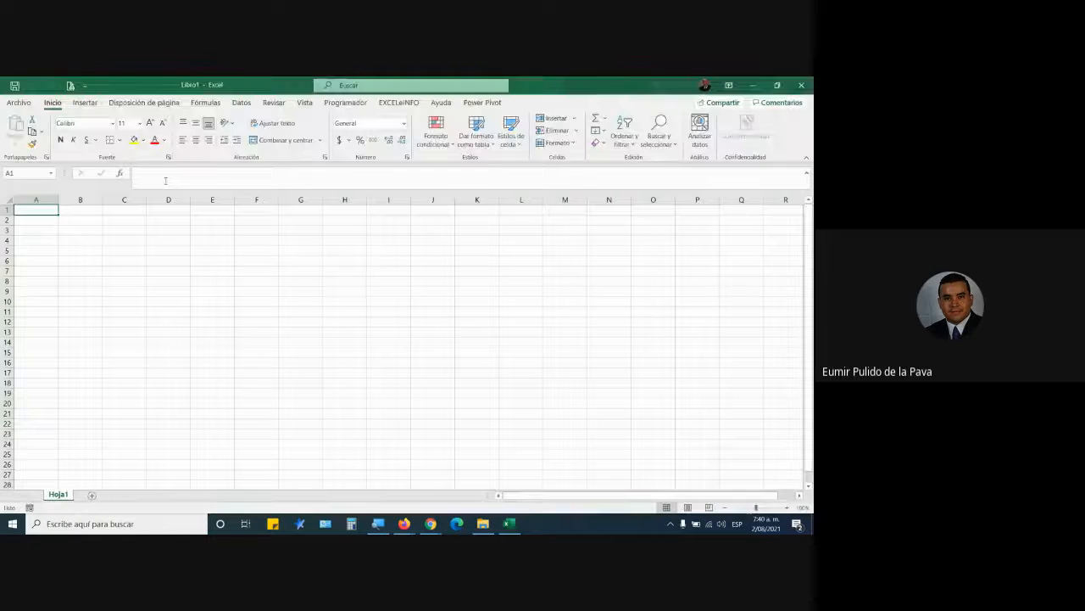
- Magnify the Excel screen to 200%, return to the Google Meet call in Chrome, and reset the Magnifier to 100%
key("super+plus")
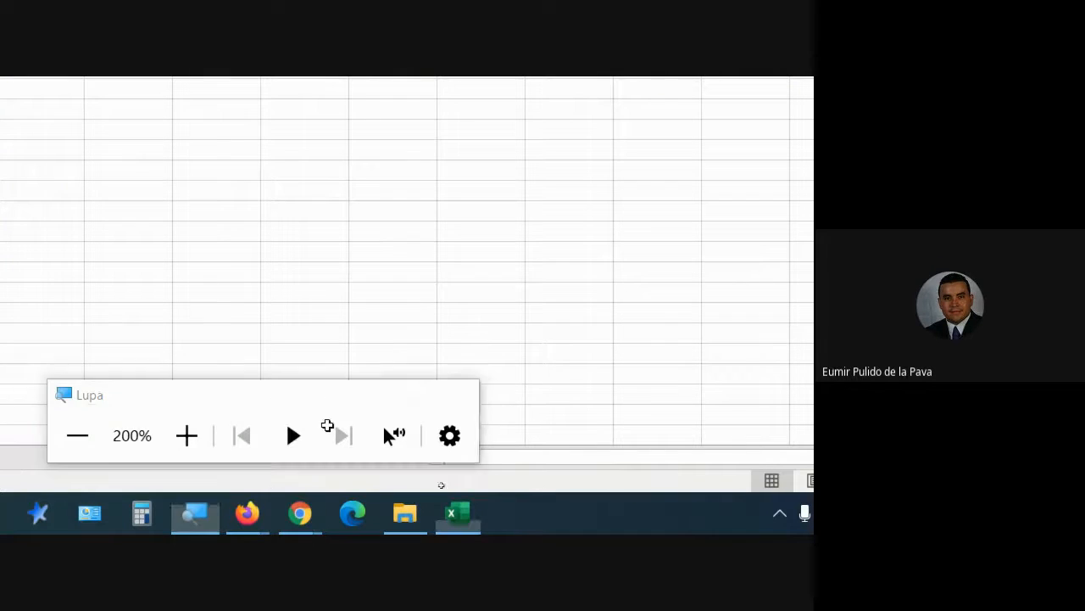
mouse_move(300, 513)
left_click(185, 424)
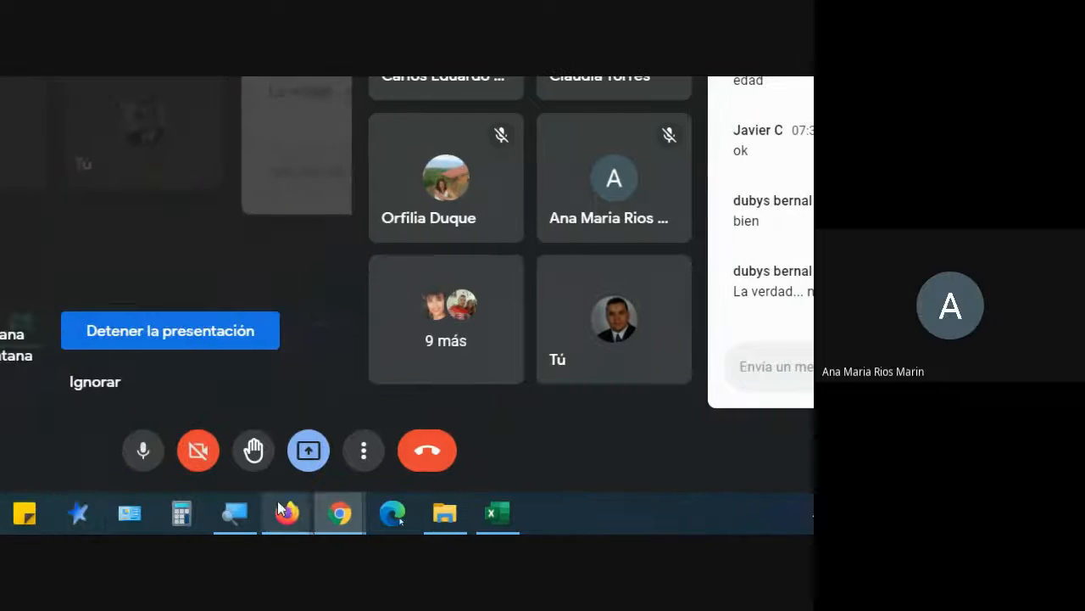
left_click(234, 513)
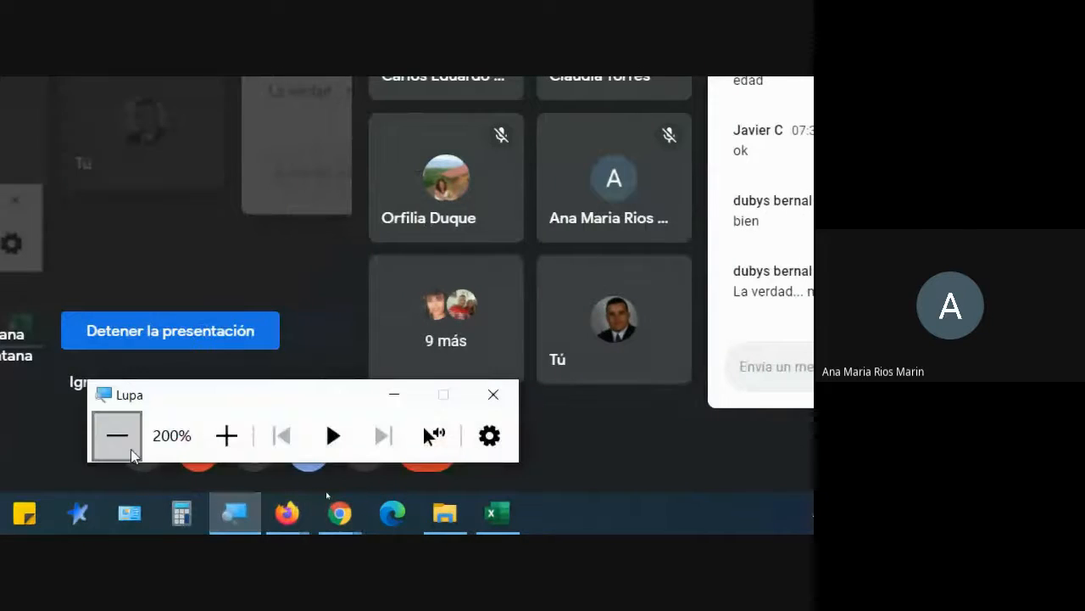
left_click(113, 433)
left_click(458, 465)
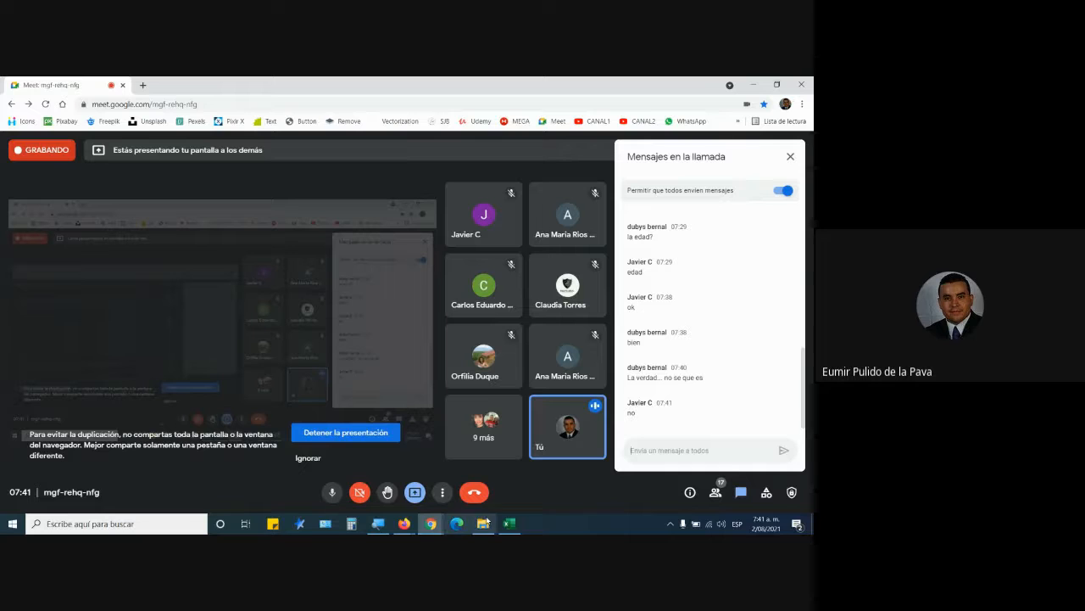
- Switch to the course page in Firefox and open Formato condicional.xlsx from ARCHIVOS PARA DESCARGAR with Excel
left_click(403, 524)
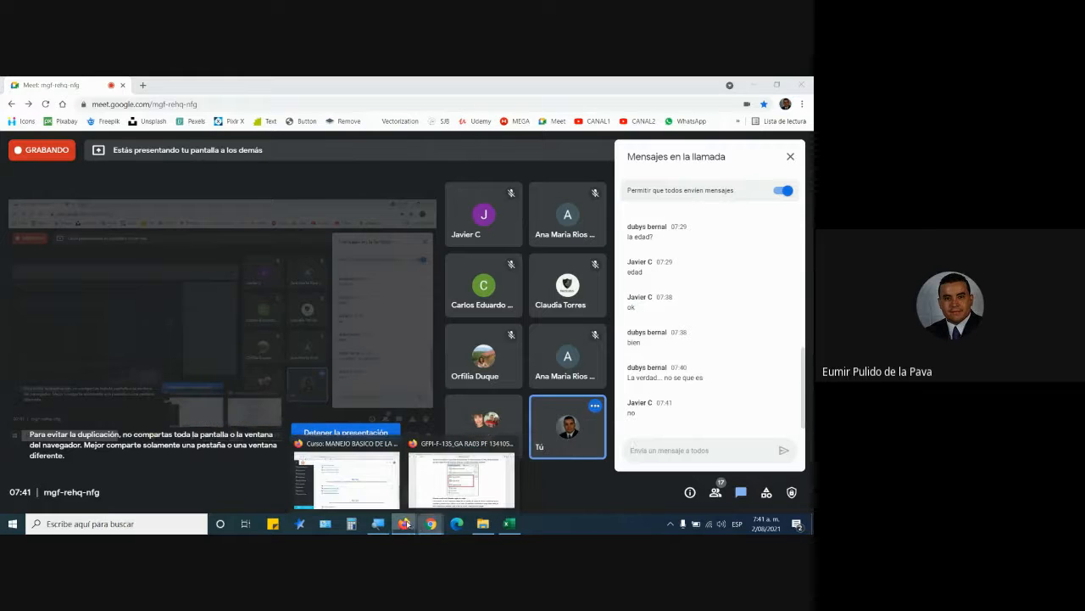
left_click(361, 486)
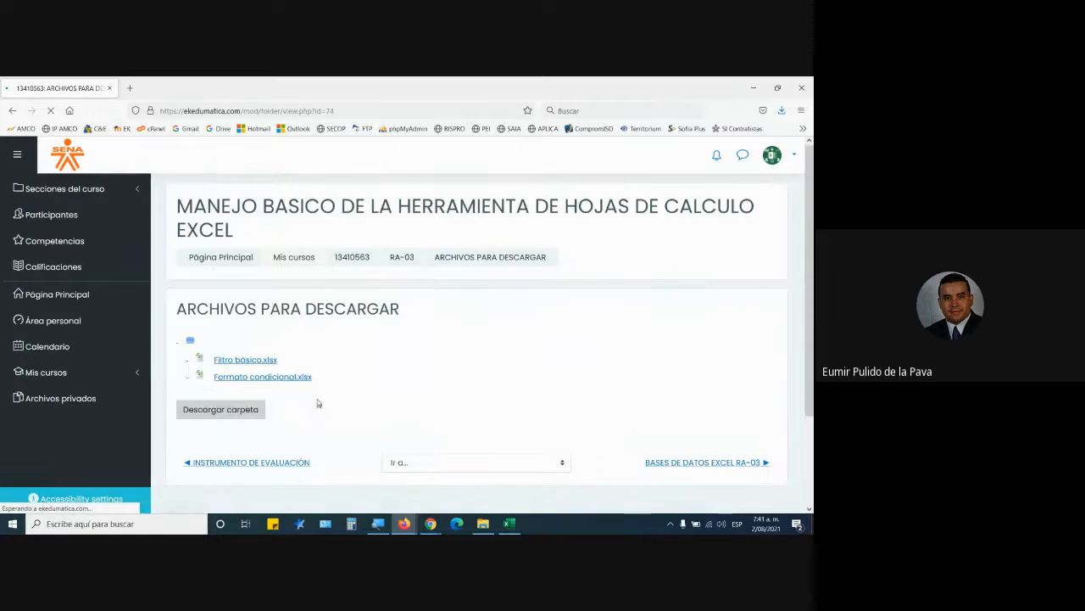
left_click(281, 379)
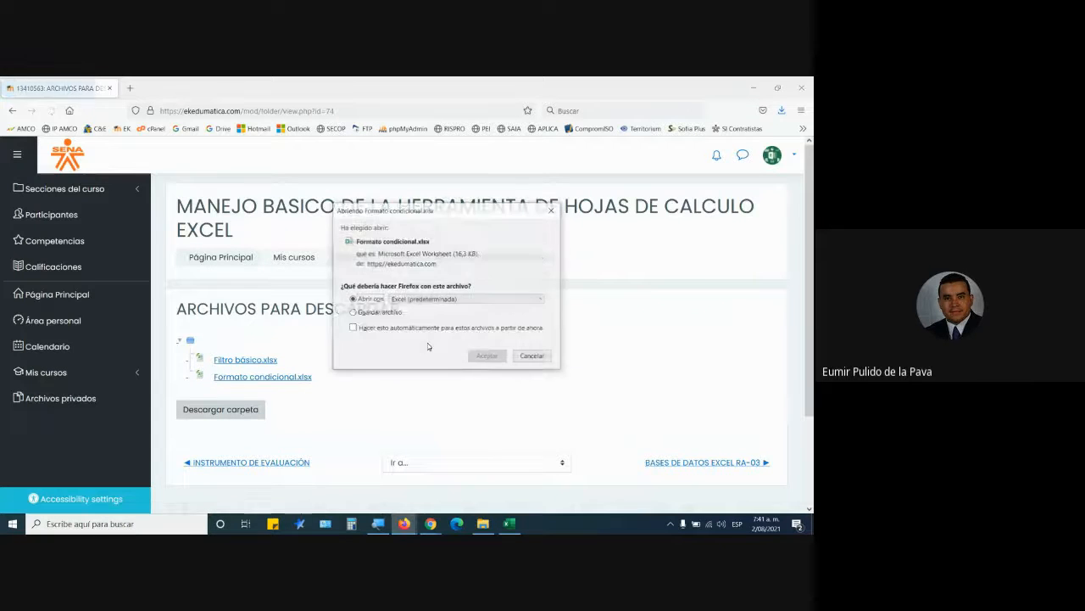
left_click(487, 356)
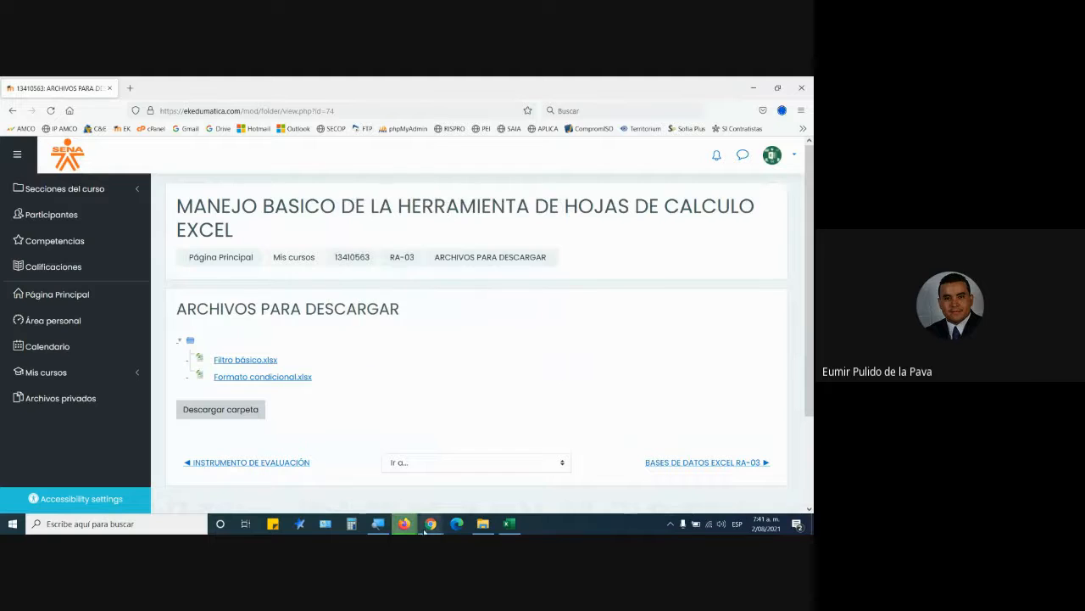
- Return to the Google Meet call in Chrome, mute the microphone and reactivate it
mouse_move(431, 523)
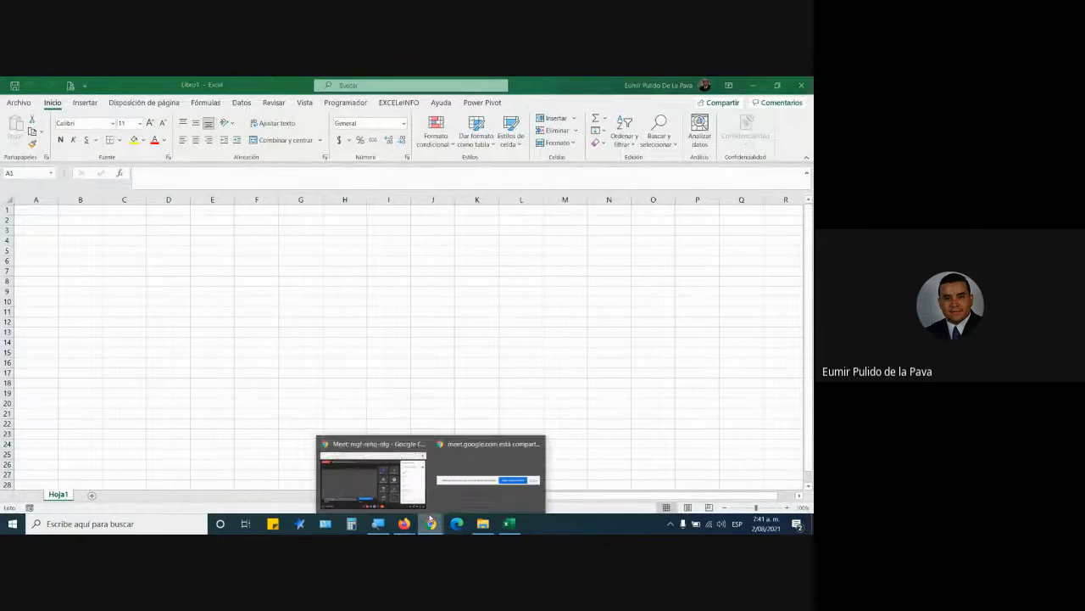
left_click(374, 475)
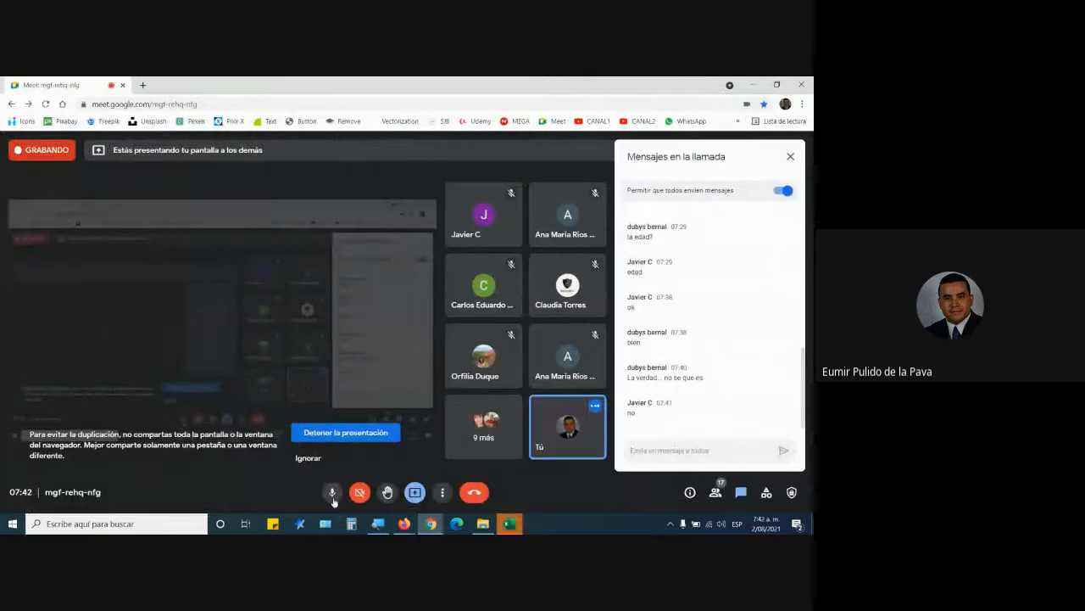
left_click(333, 497)
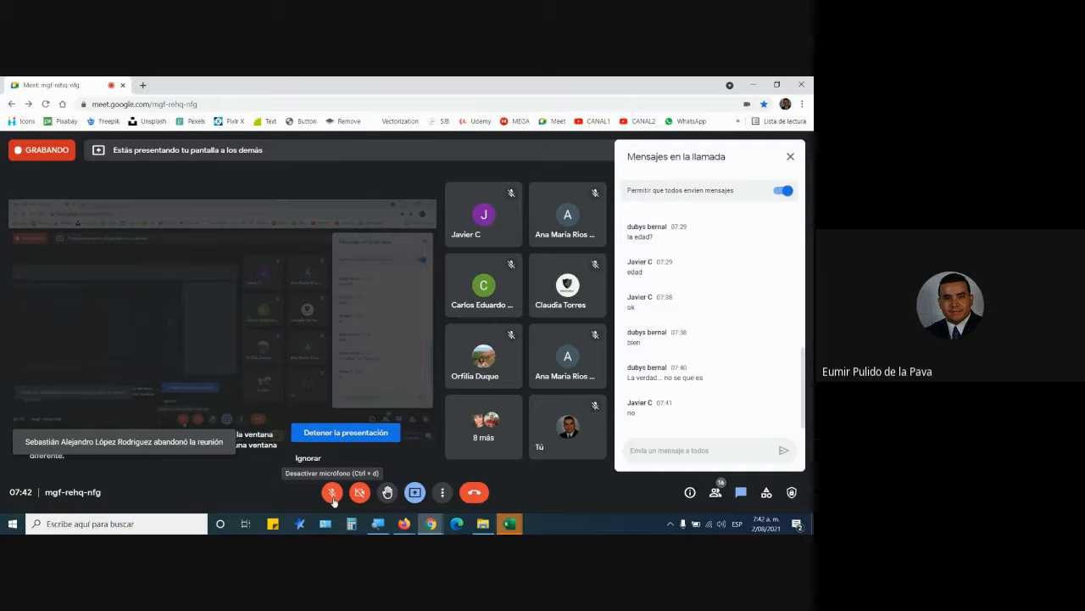
left_click(333, 495)
- Show the Formato condicional.xlsx workbook in Excel, check its download page in Firefox and return to the workbook
left_click(516, 526)
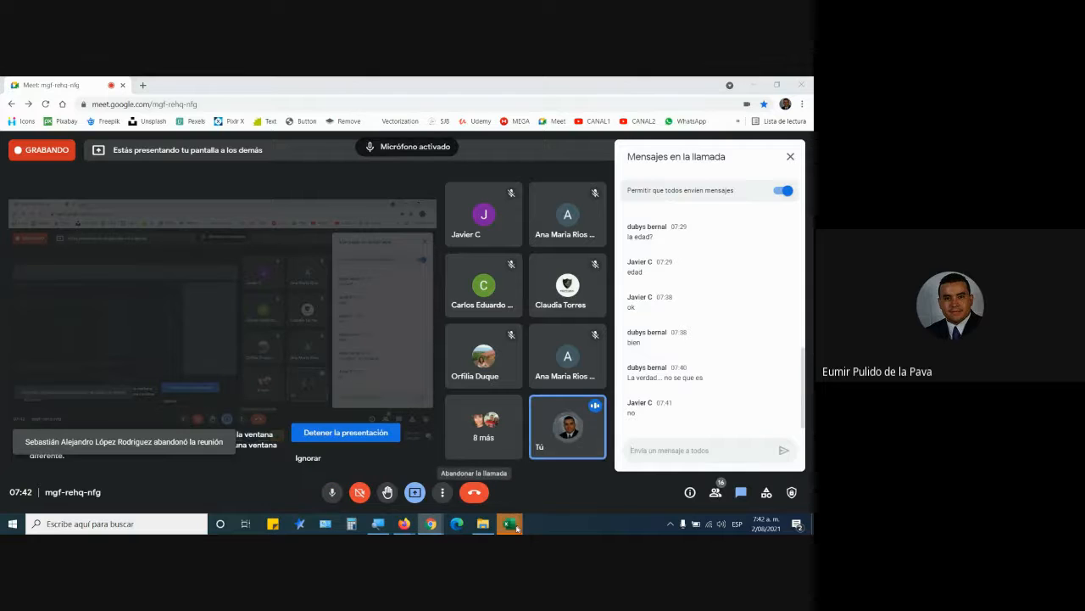
left_click(564, 471)
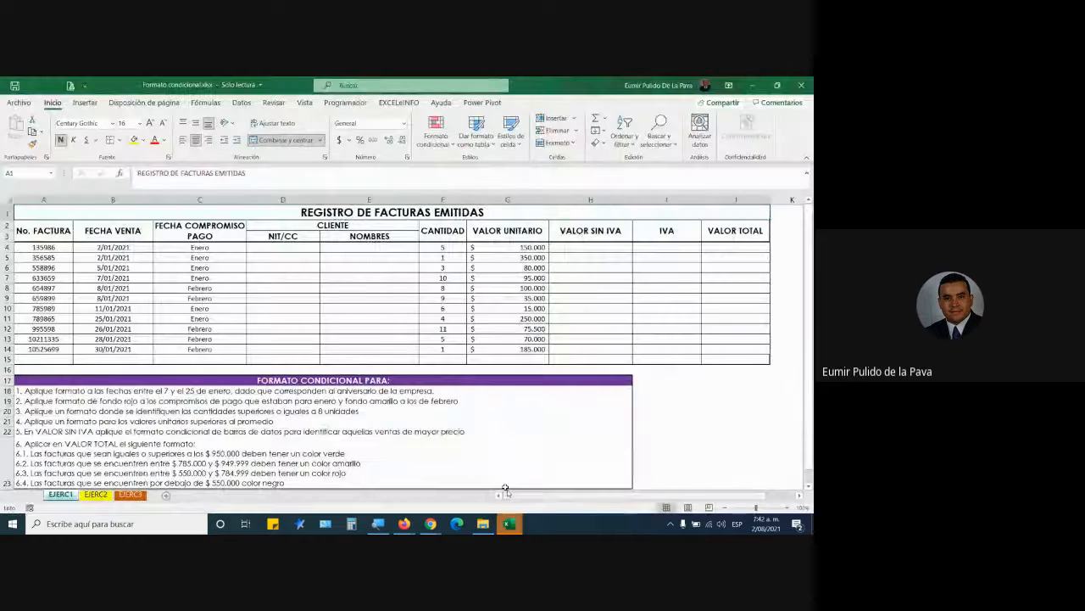
left_click(379, 491)
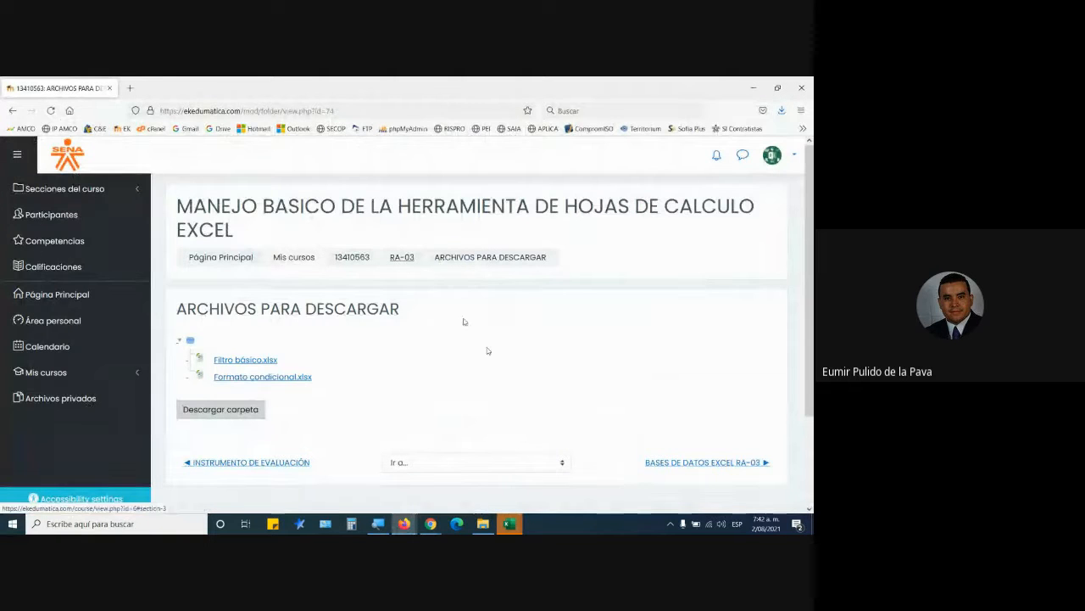
left_click(567, 470)
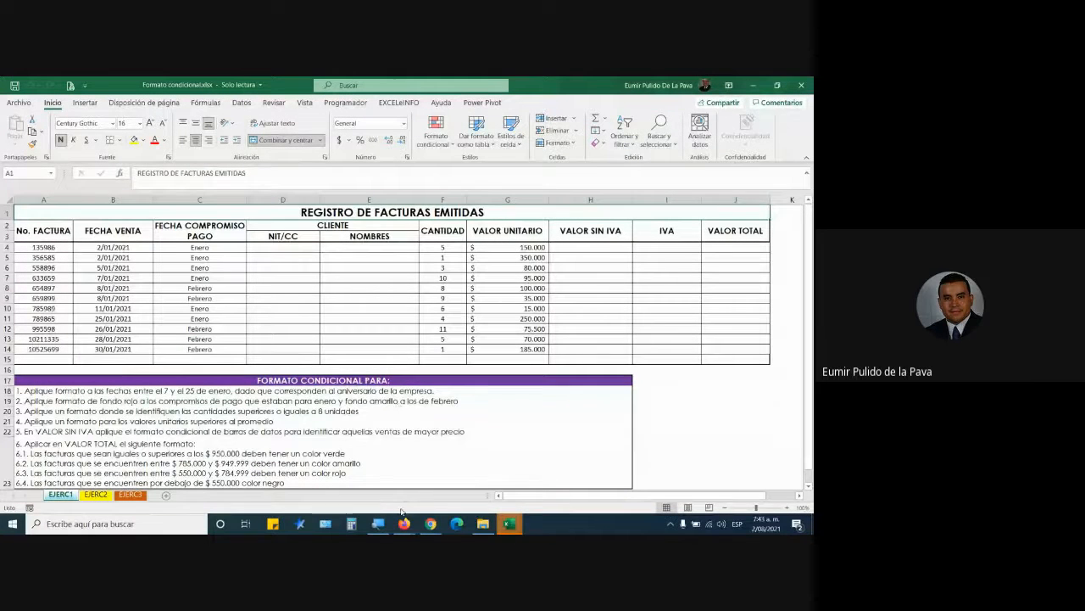
- Check the Google Meet chat in Chrome and switch back to the invoice register in Excel
mouse_move(430, 523)
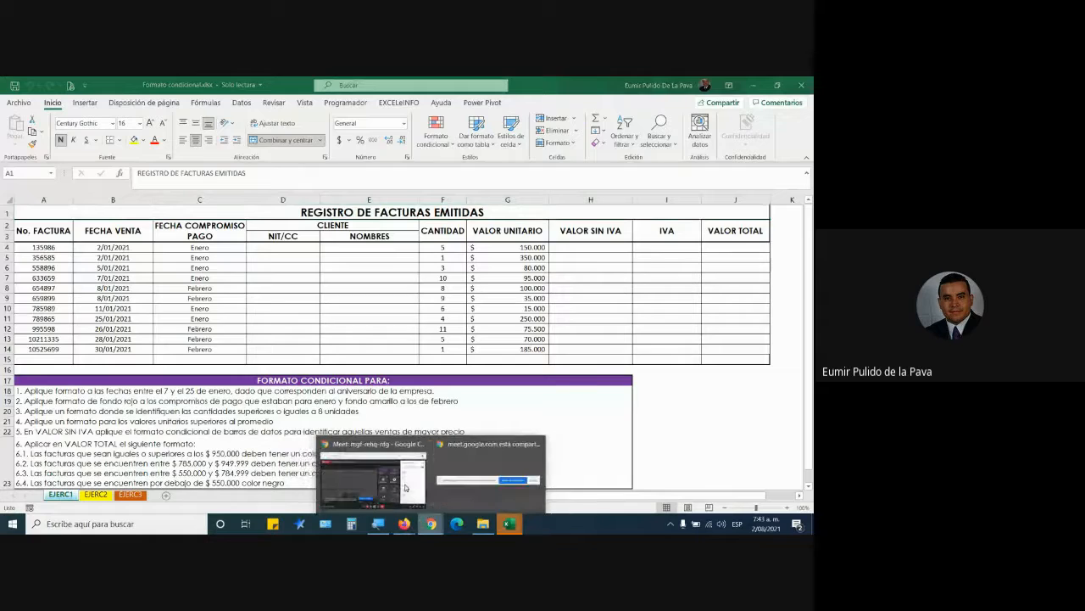
left_click(406, 487)
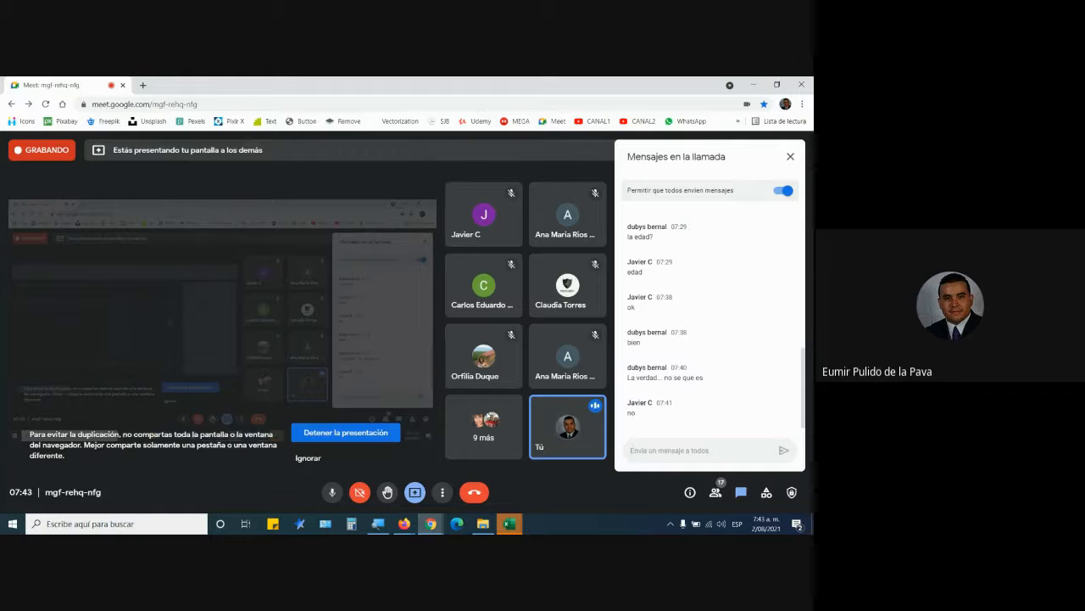
left_click(508, 523)
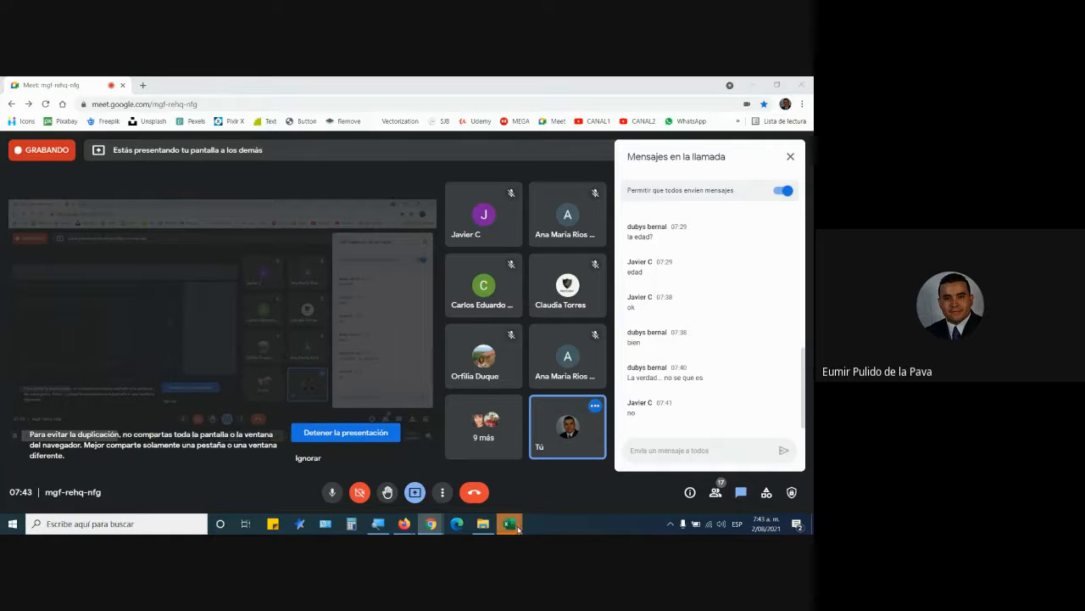
left_click(409, 484)
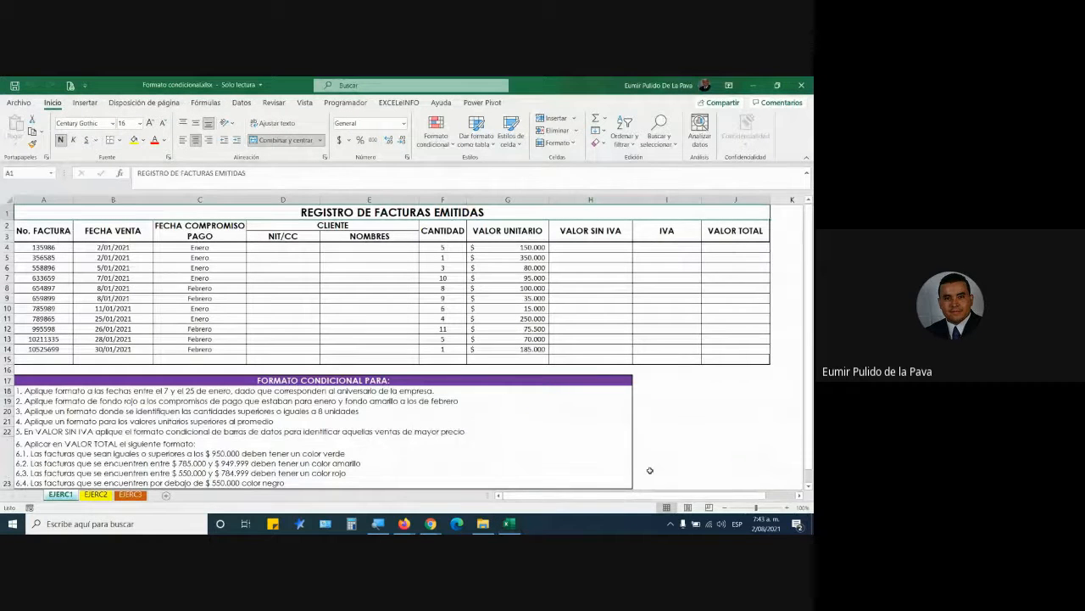
- Switch to the RA-03 guide PDF in Firefox and mark the text of its "Resaltar reglas de celdas" section on page 2
left_click(466, 475)
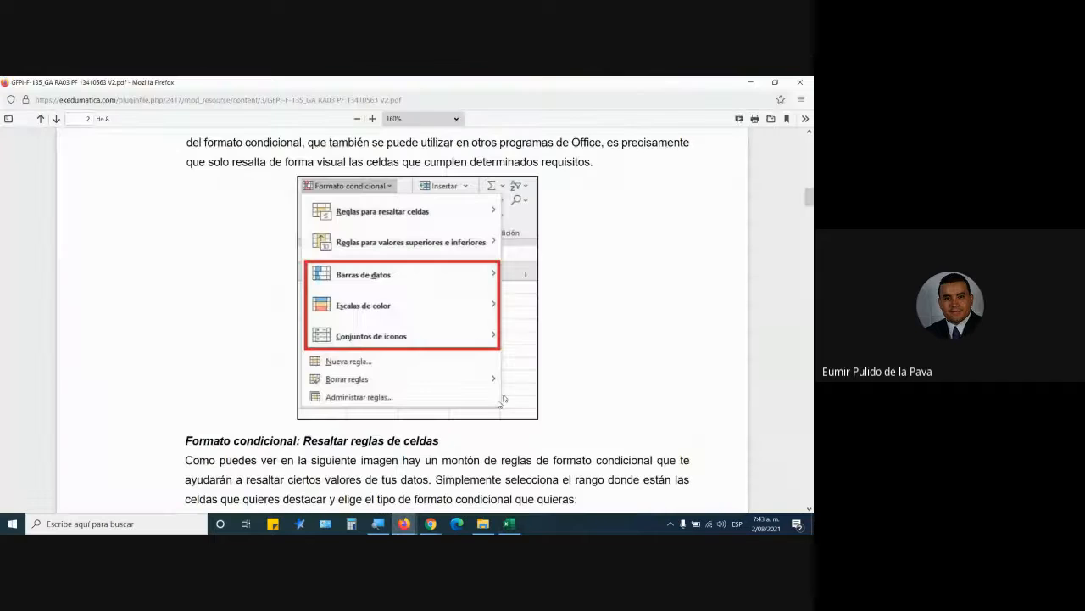
scroll(502, 399, "down", 5)
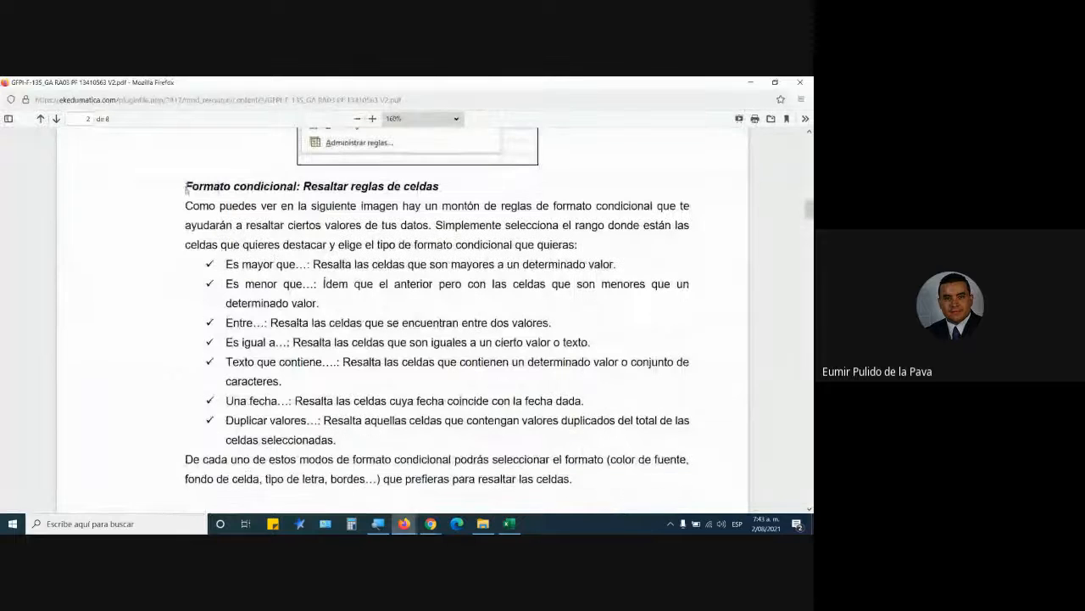
left_click_drag(186, 188, 505, 421)
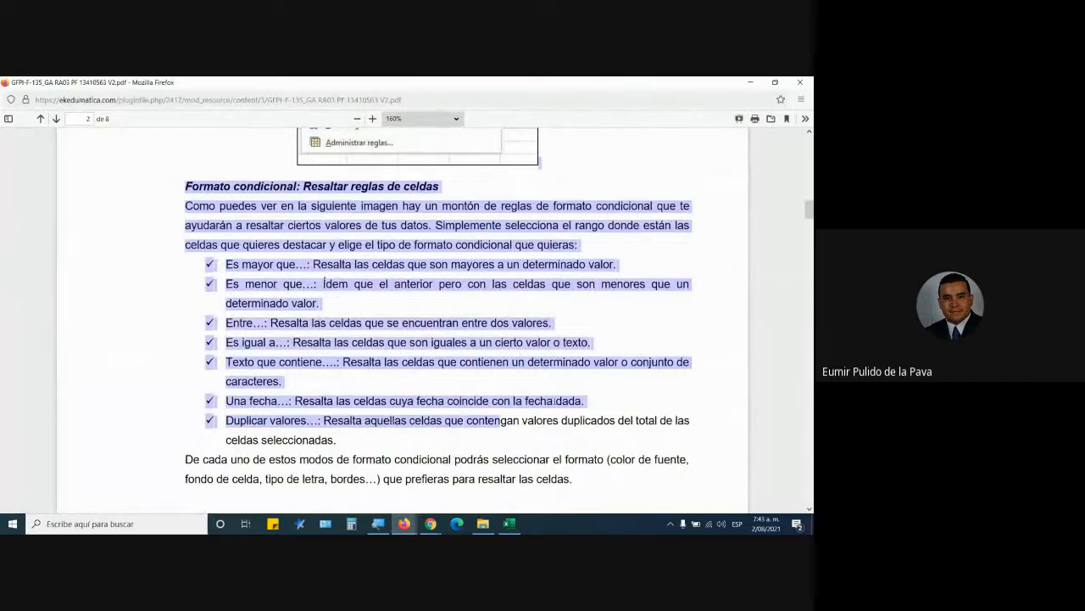
- Review the guide from Reglas superiores e inferiores through Barras de datos, Escalas de color and Conjuntos de iconos to the exercise materials on page 5
scroll(555, 312, "down", 10)
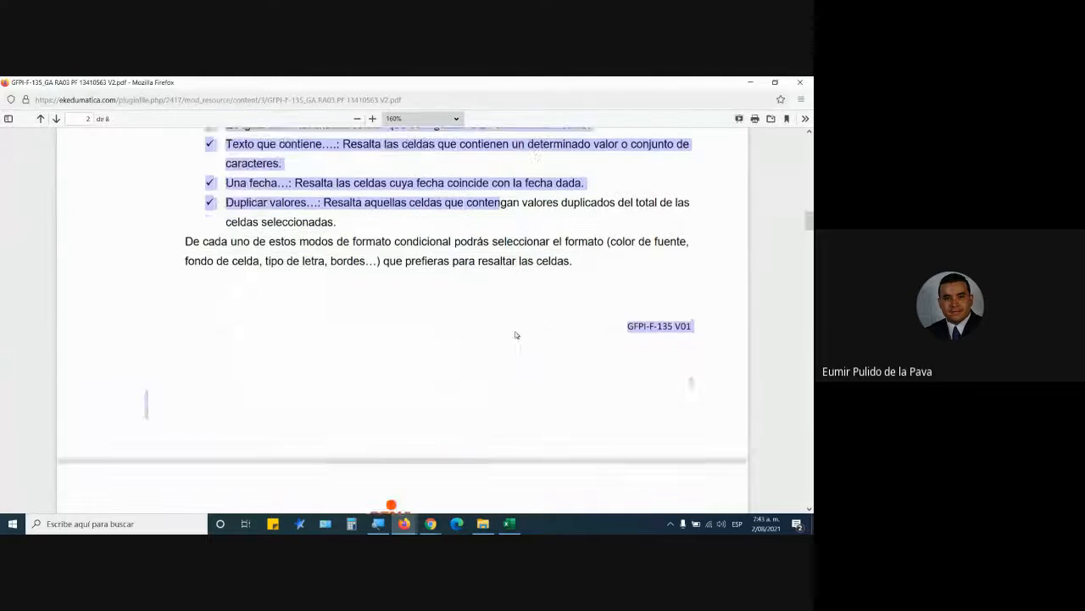
scroll(516, 336, "down", 7)
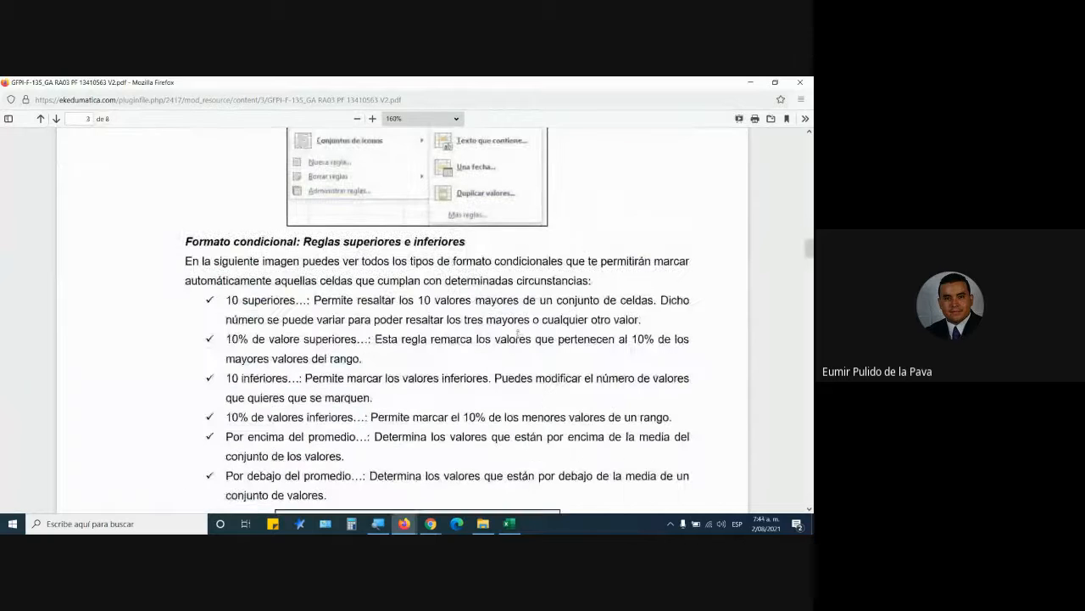
scroll(520, 336, "down", 12)
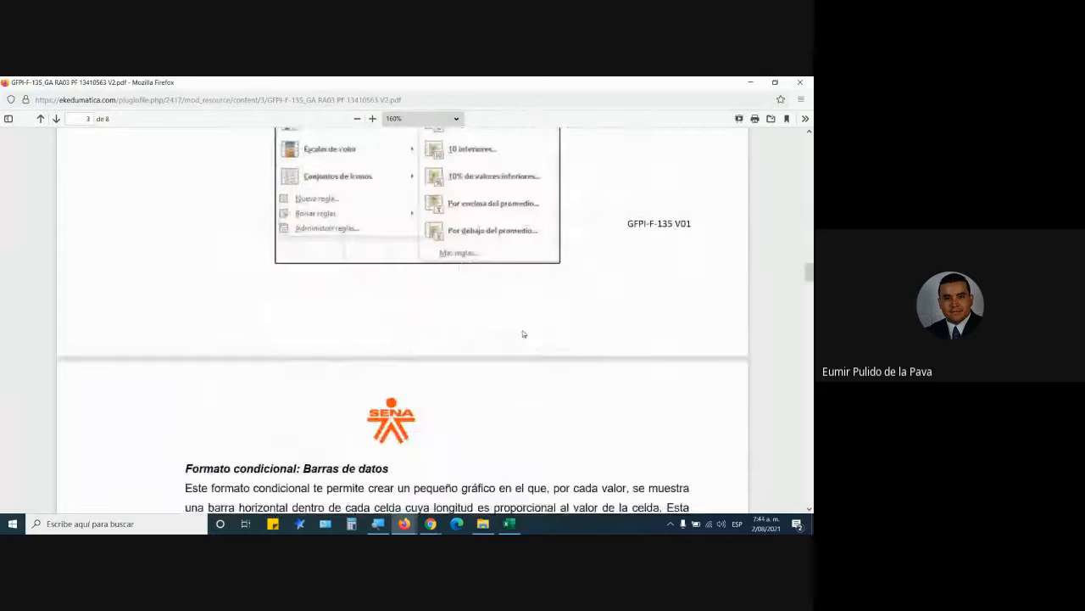
scroll(436, 321, "down", 7)
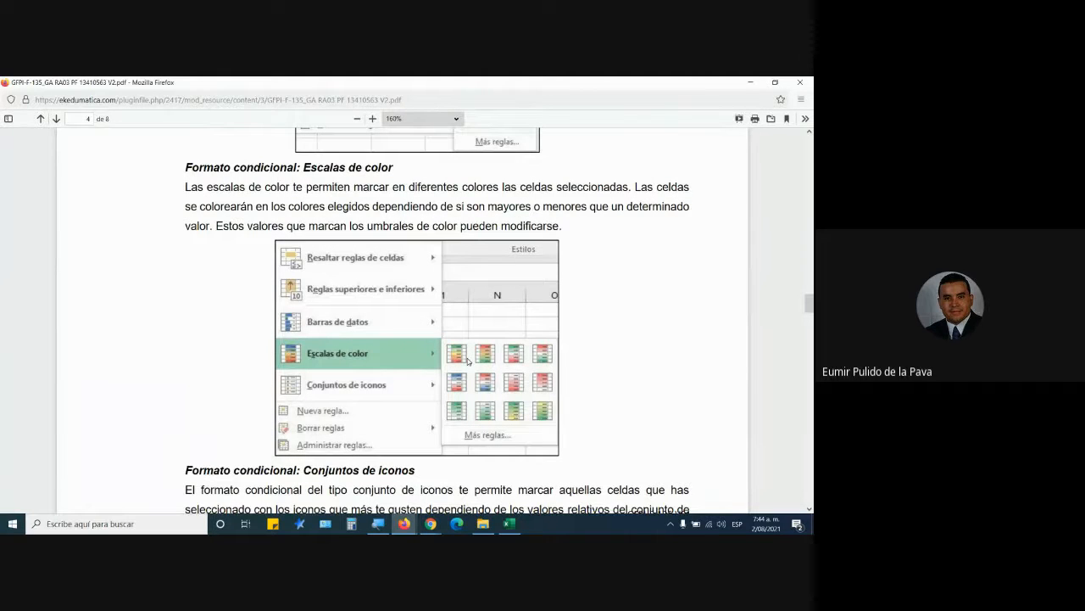
scroll(456, 369, "down", 8)
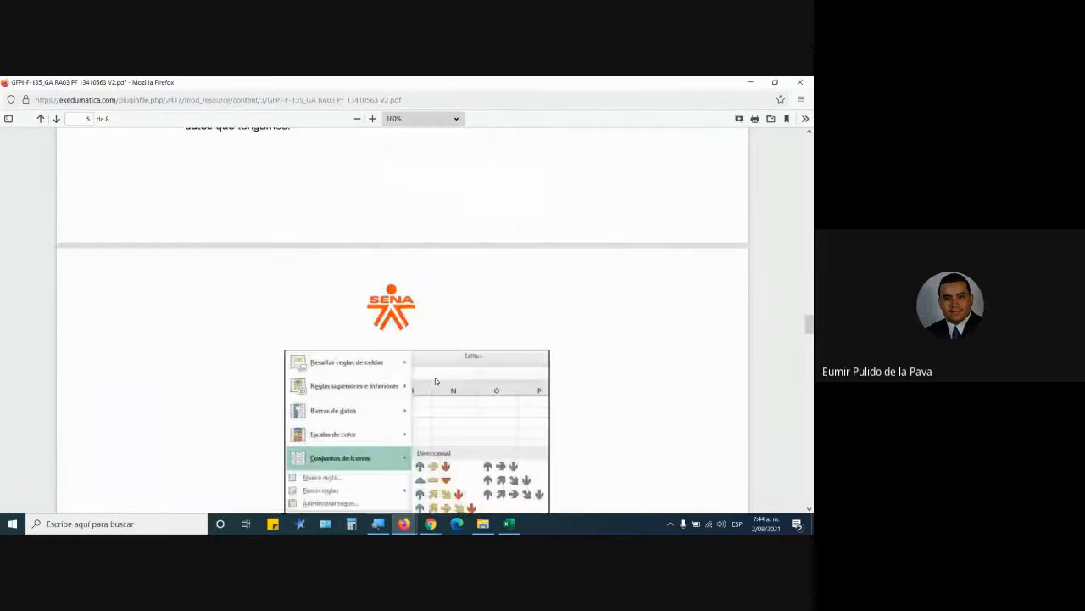
scroll(449, 371, "down", 4)
scroll(479, 359, "down", 4)
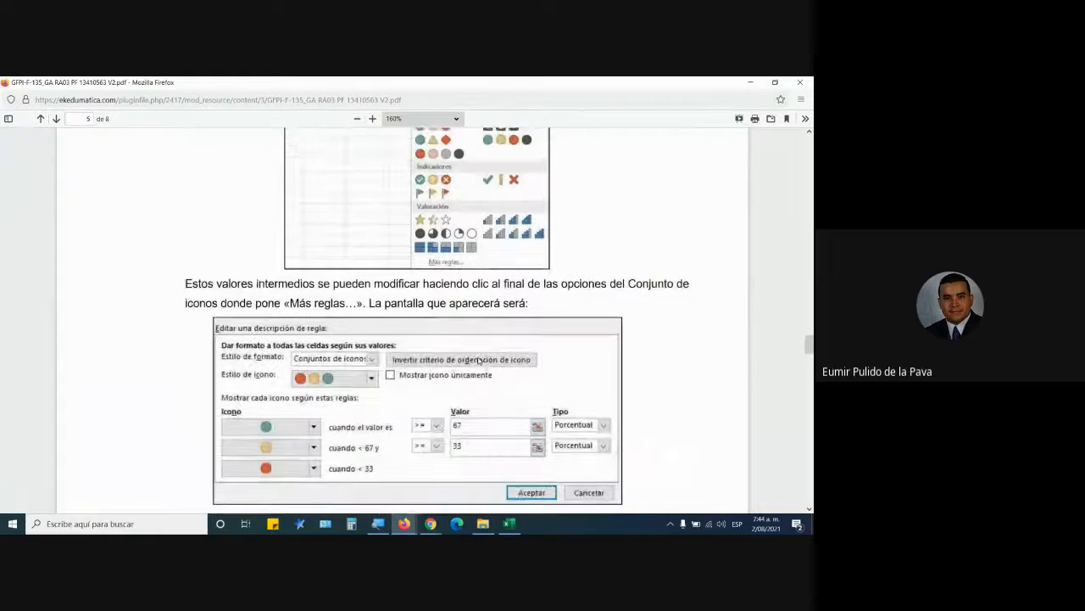
scroll(479, 359, "down", 3)
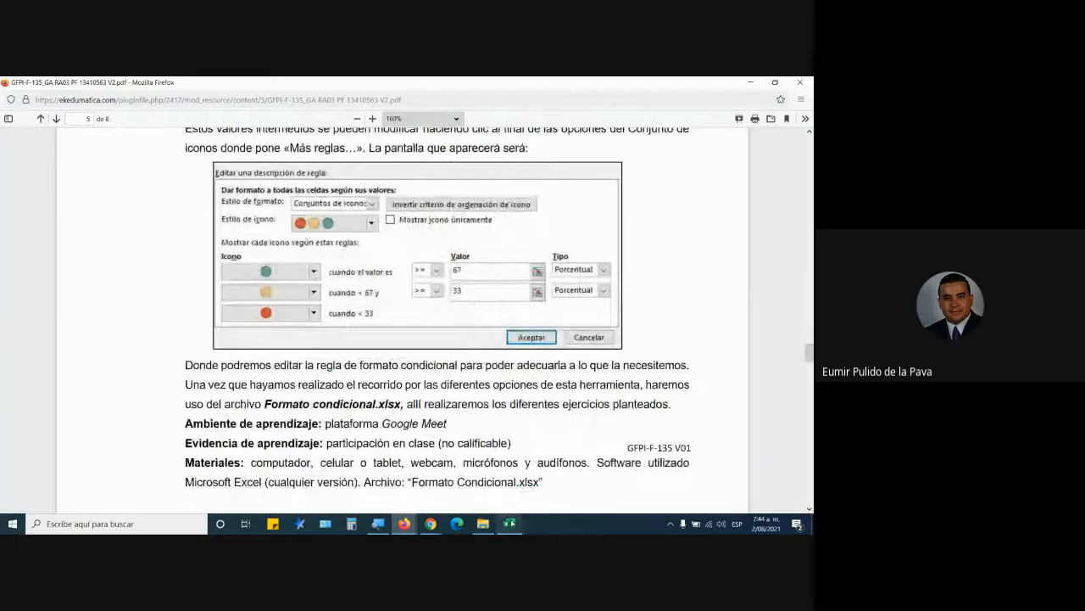
- In the Excel workbook's EJERC1 sheet, make the first exercise instruction in A18 bold, size 14, with yellow fill
left_click(510, 524)
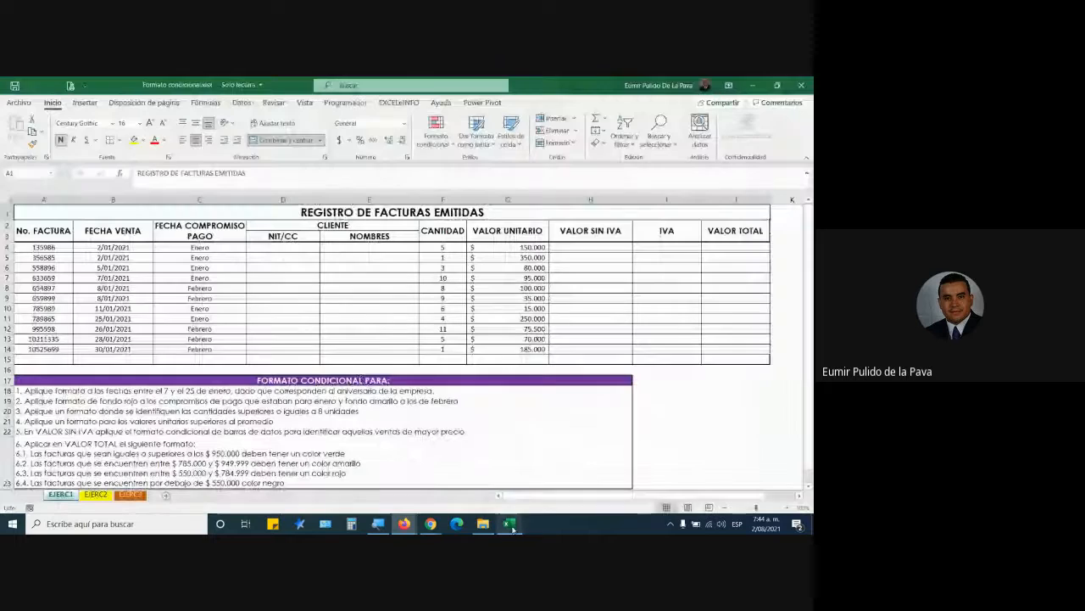
left_click(260, 393)
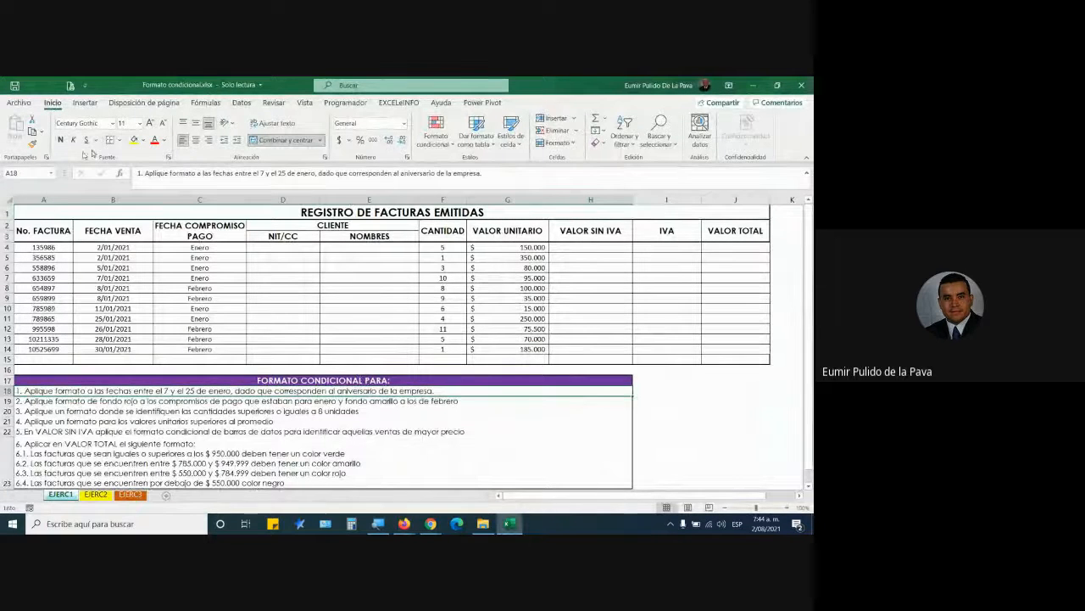
left_click(60, 140)
left_click(149, 125)
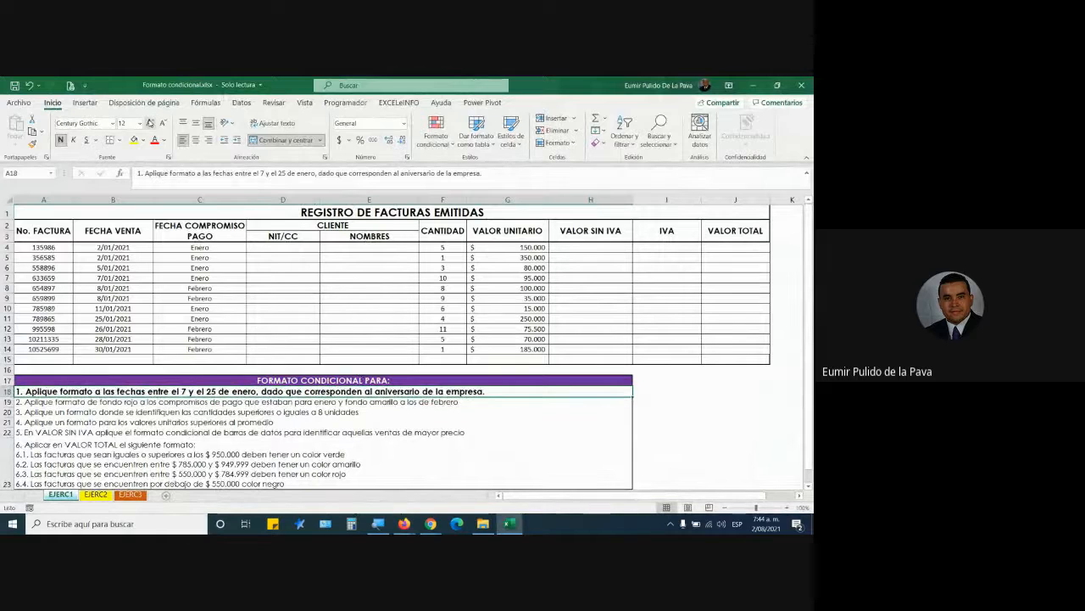
left_click(149, 124)
left_click(133, 141)
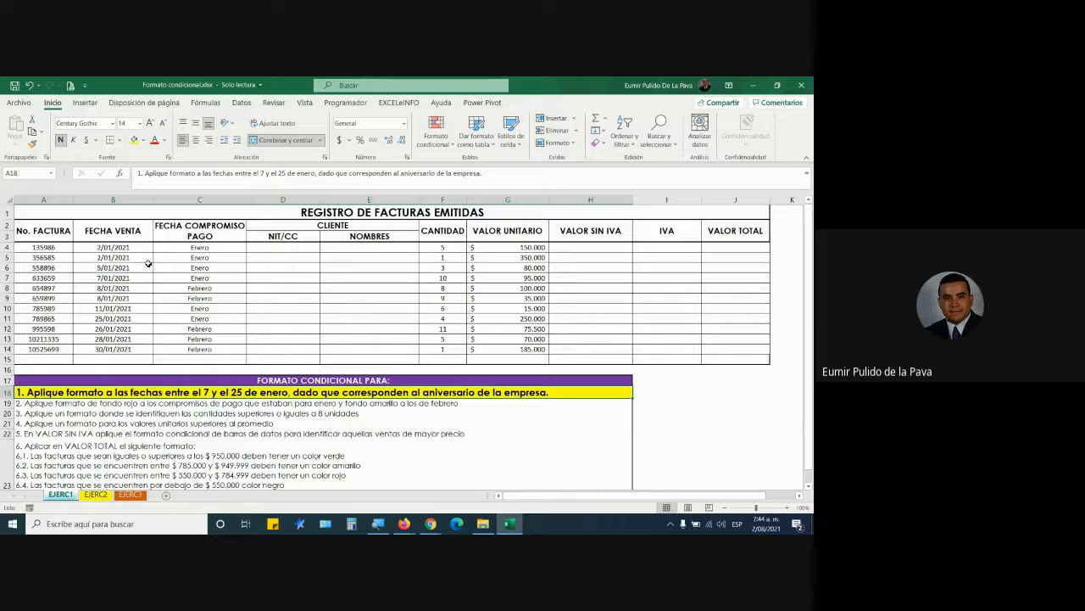
- Fill the FECHA VENTA cells from 7/01/2021 to 25/01/2021 (B7:B11) with yellow
left_click_drag(141, 247, 134, 345)
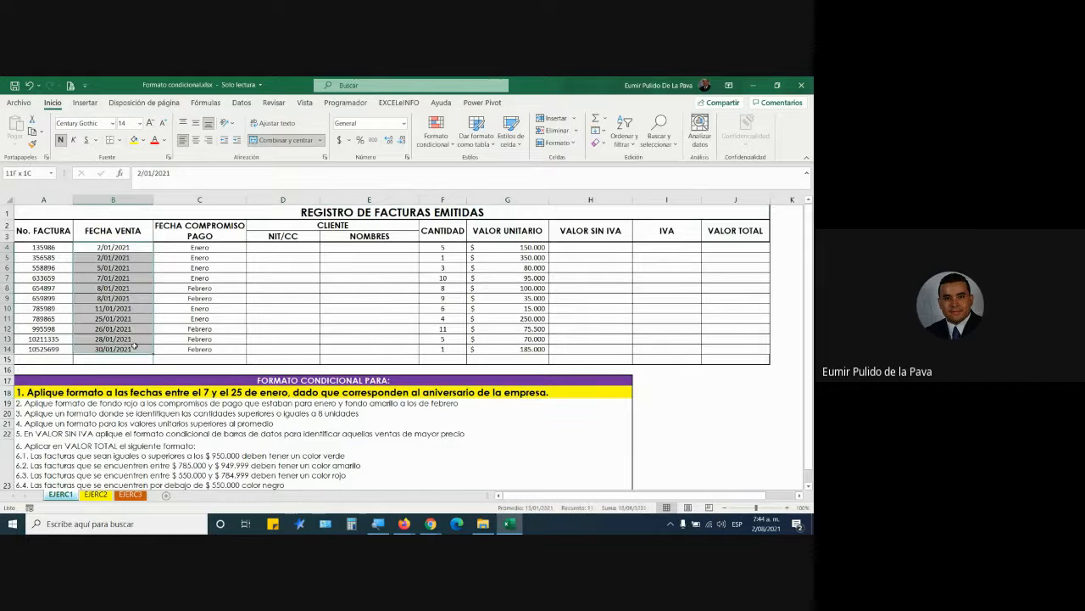
left_click(787, 507)
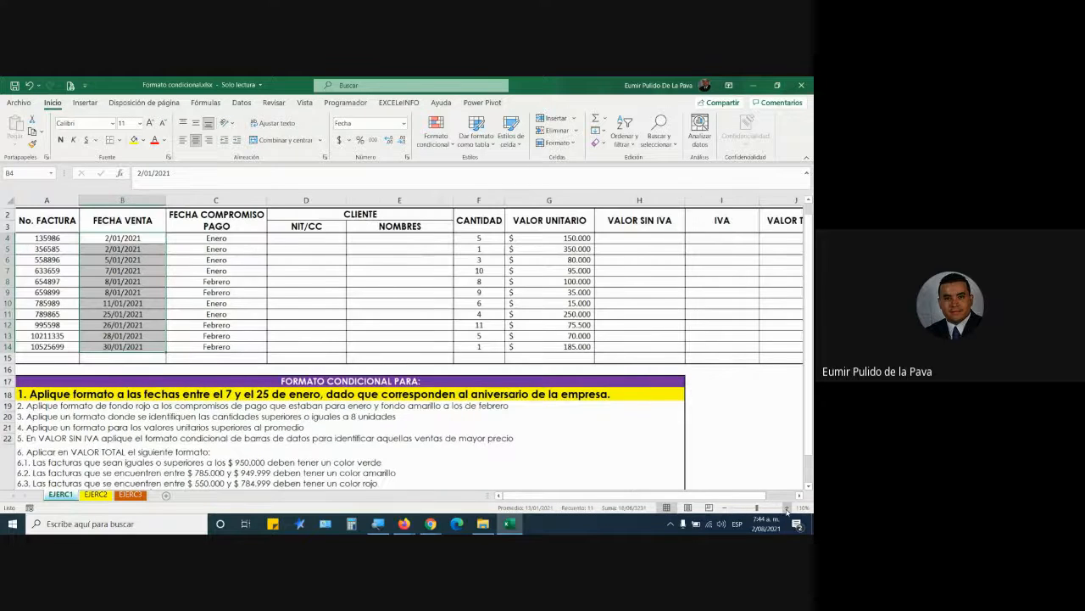
left_click(787, 507)
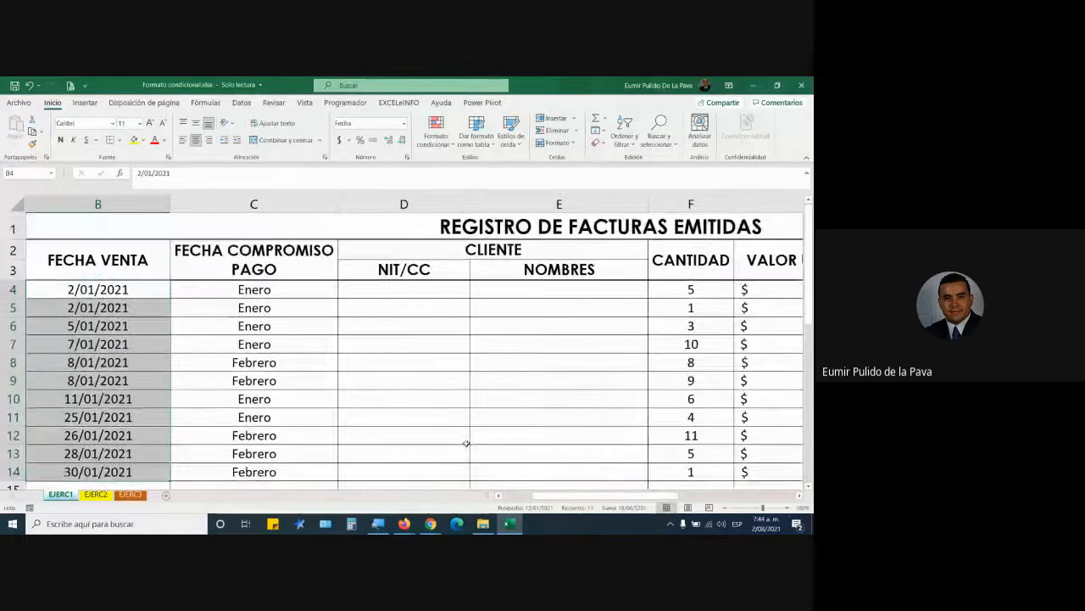
left_click_drag(556, 496, 527, 498)
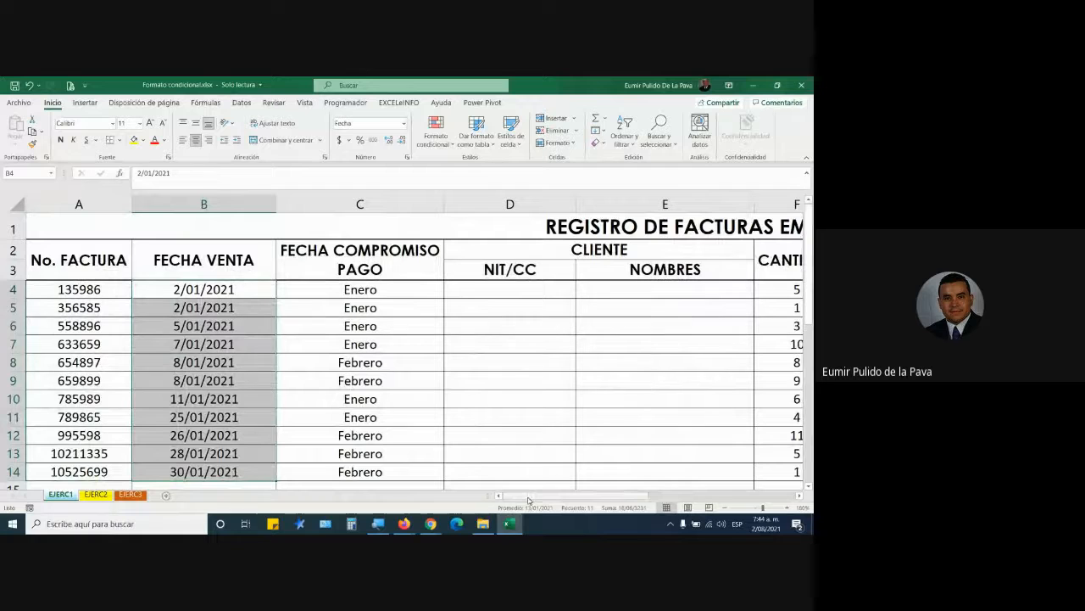
left_click_drag(212, 349, 203, 421)
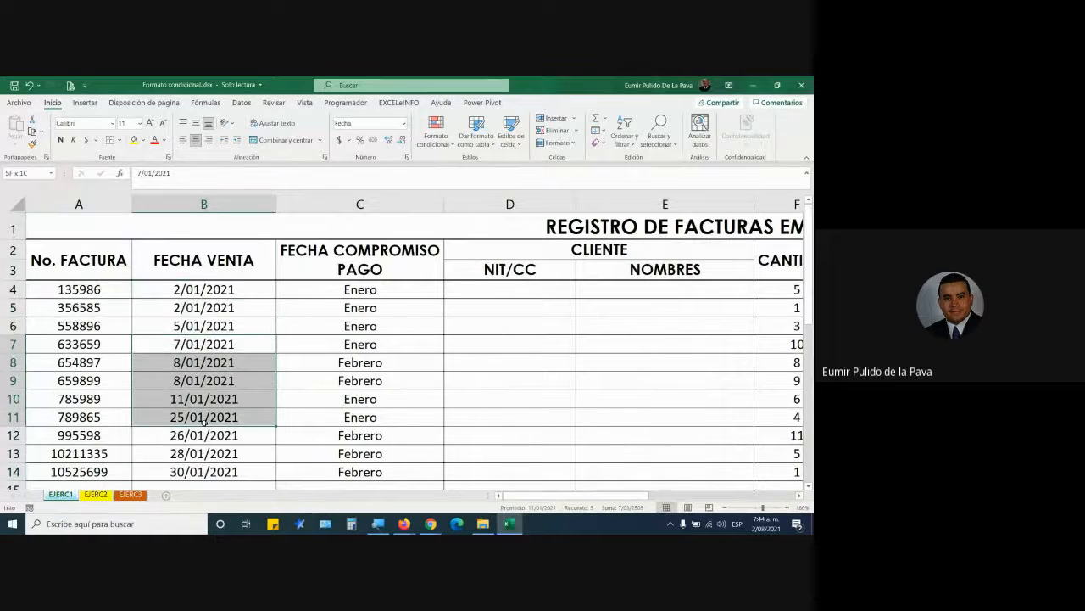
left_click(133, 142)
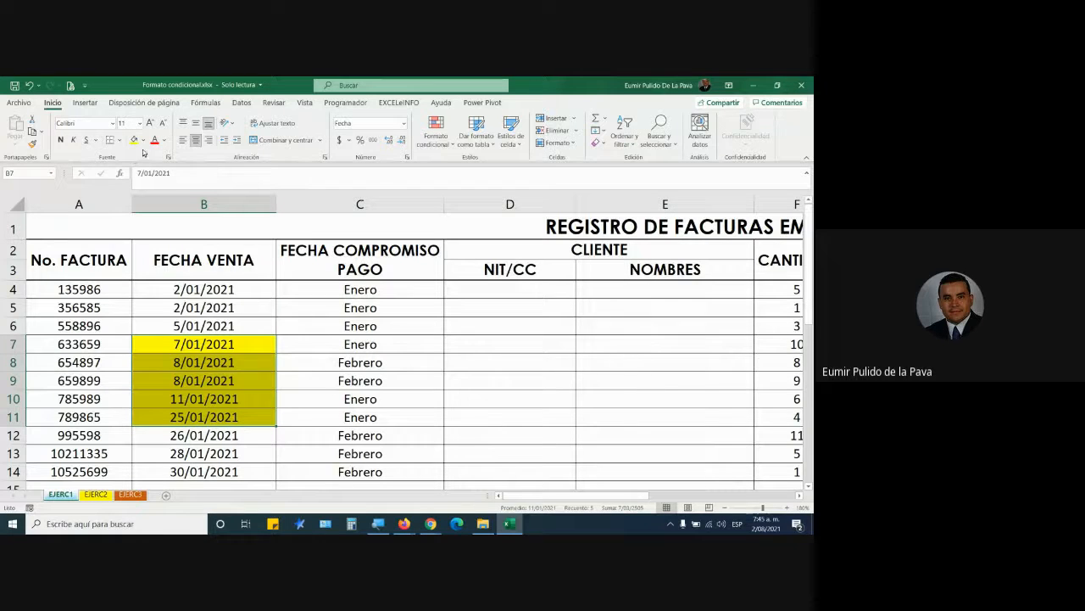
- Remove the fill from the FECHA VENTA dates in B7:B11 and make them bold
left_click(143, 140)
left_click(162, 255)
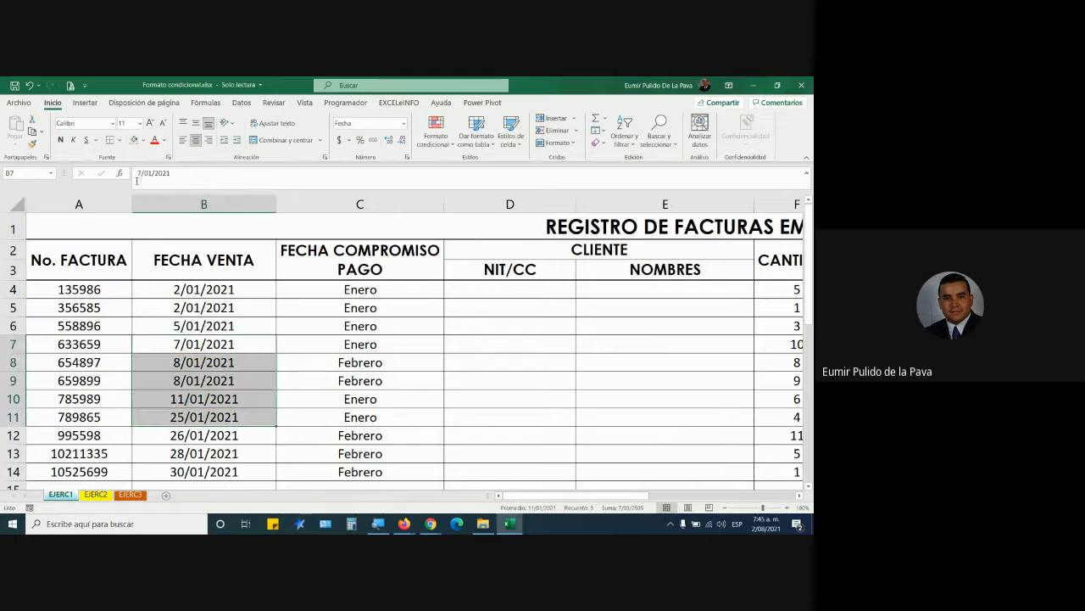
left_click(60, 141)
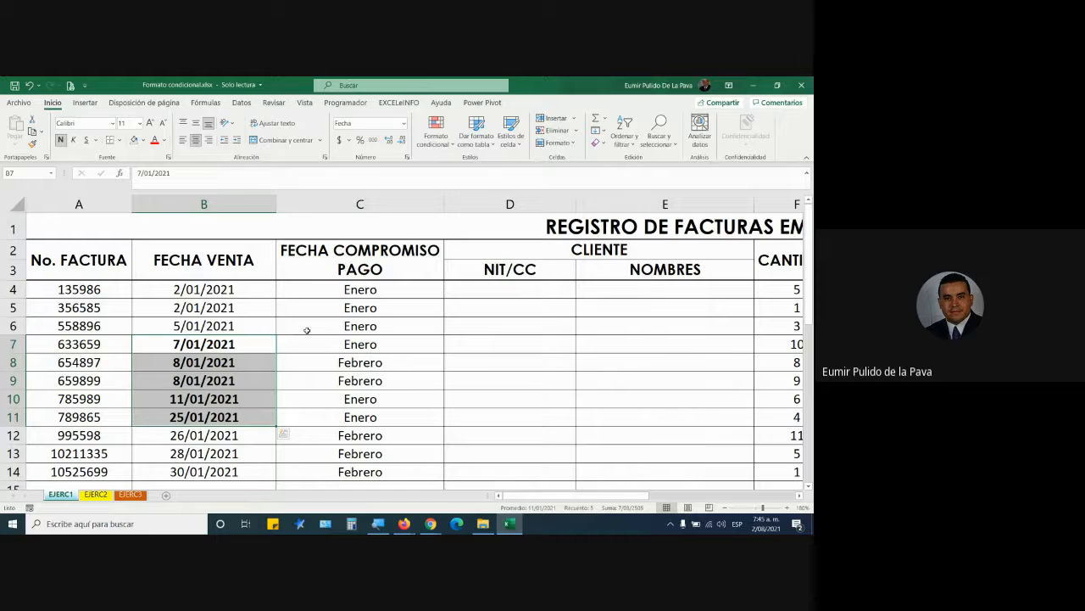
left_click(233, 452)
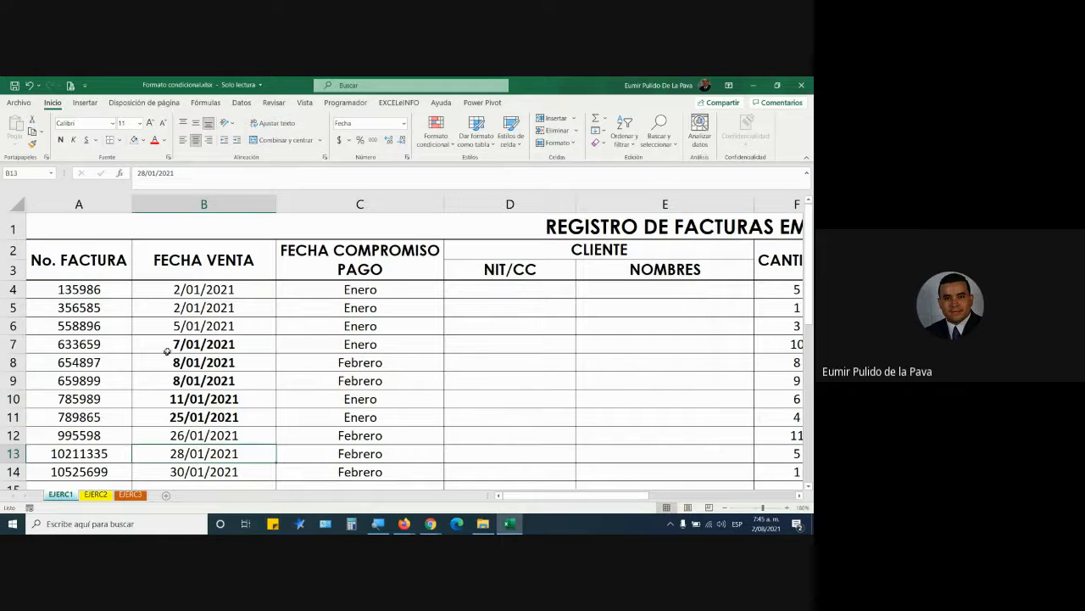
- Fill the bold FECHA VENTA dates in B7:B11 with light blue
left_click_drag(167, 352, 170, 417)
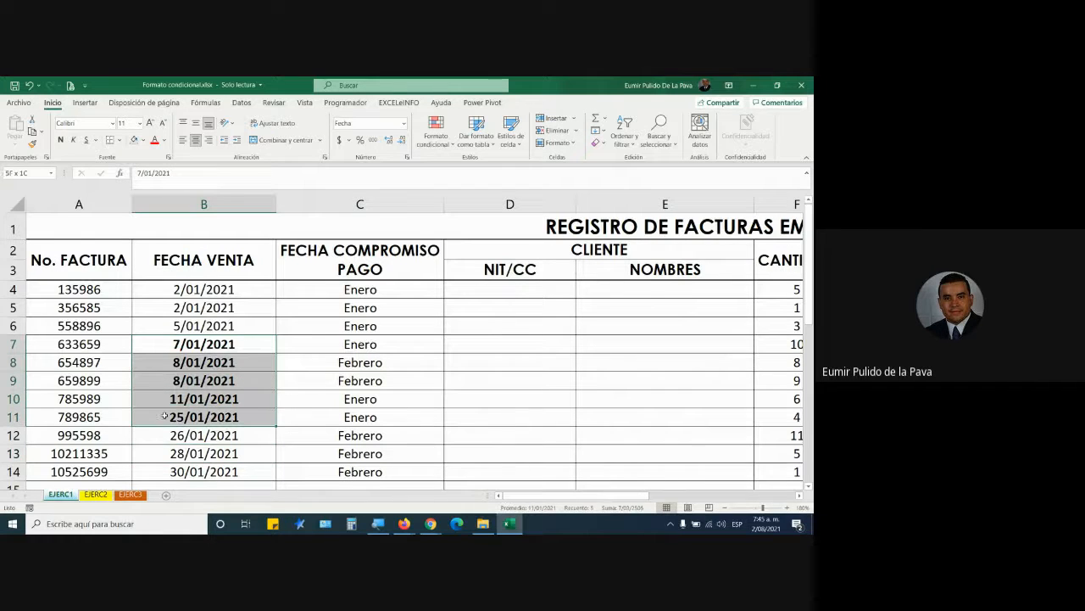
left_click(142, 140)
left_click(185, 238)
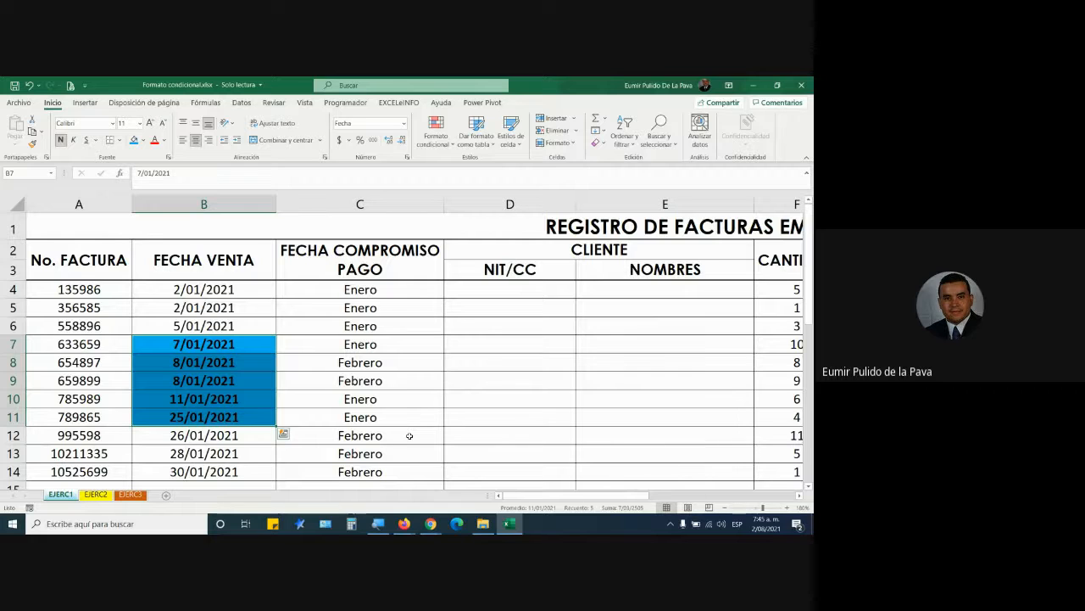
left_click(281, 366)
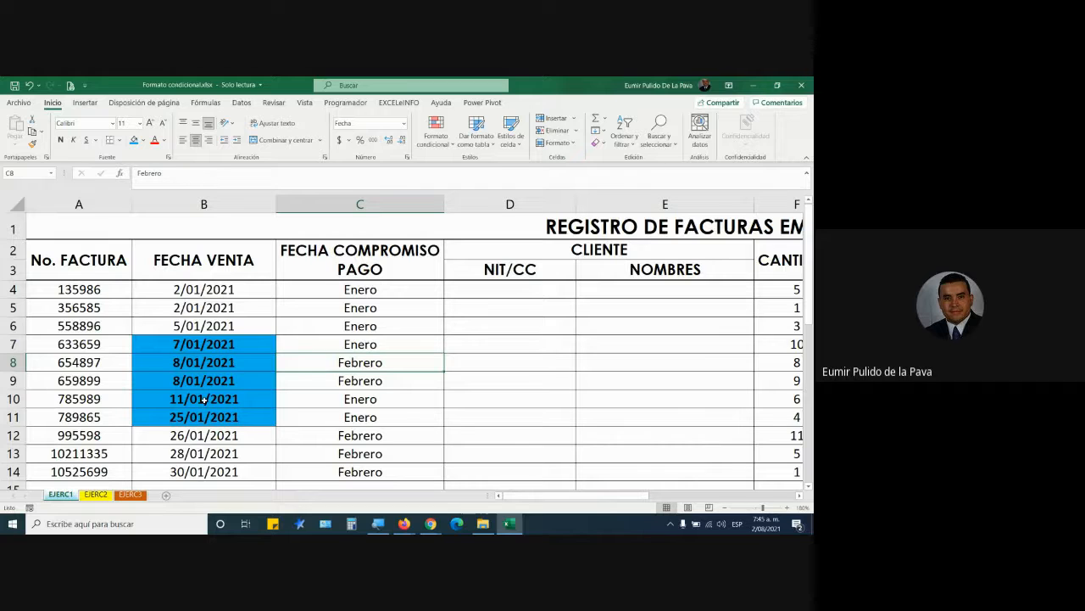
- Change the last invoice's FECHA VENTA in B14 to 25/1/21
left_click(191, 472)
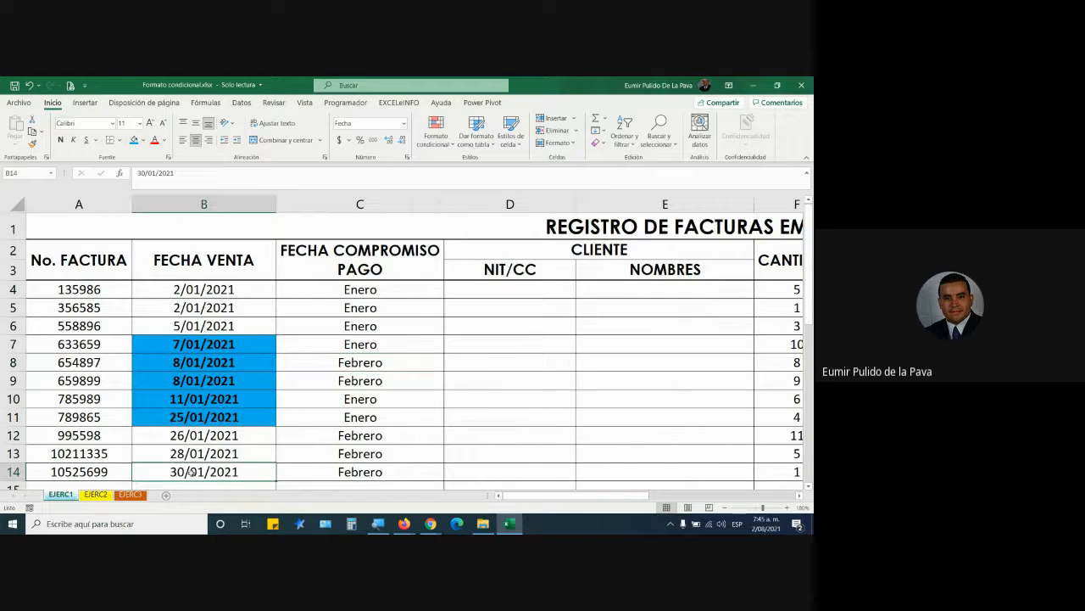
scroll(214, 448, "down", 2)
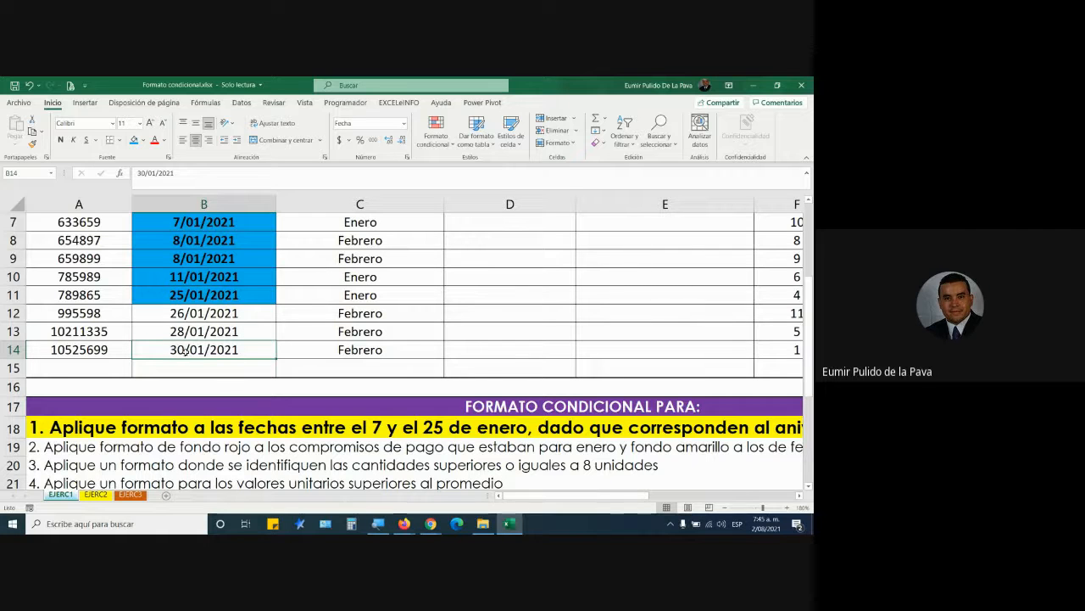
type("25/1/21")
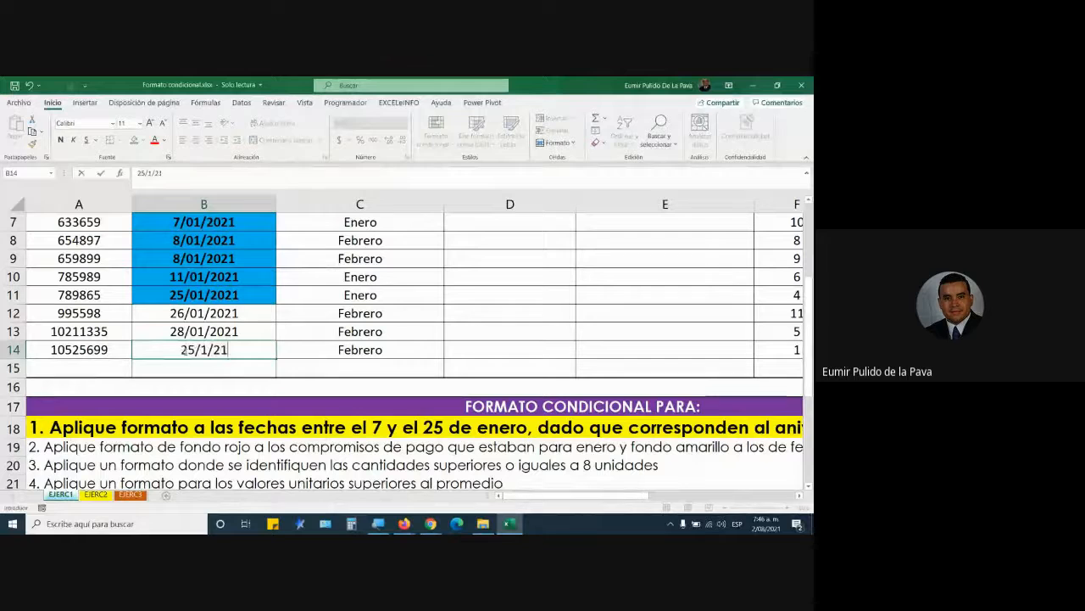
key("Return")
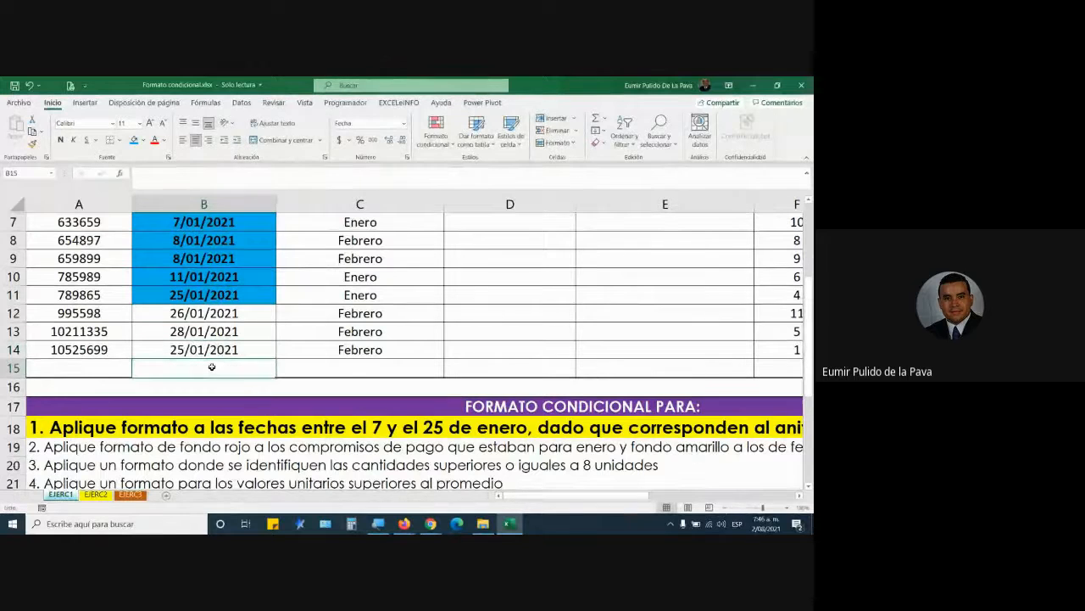
left_click(212, 352)
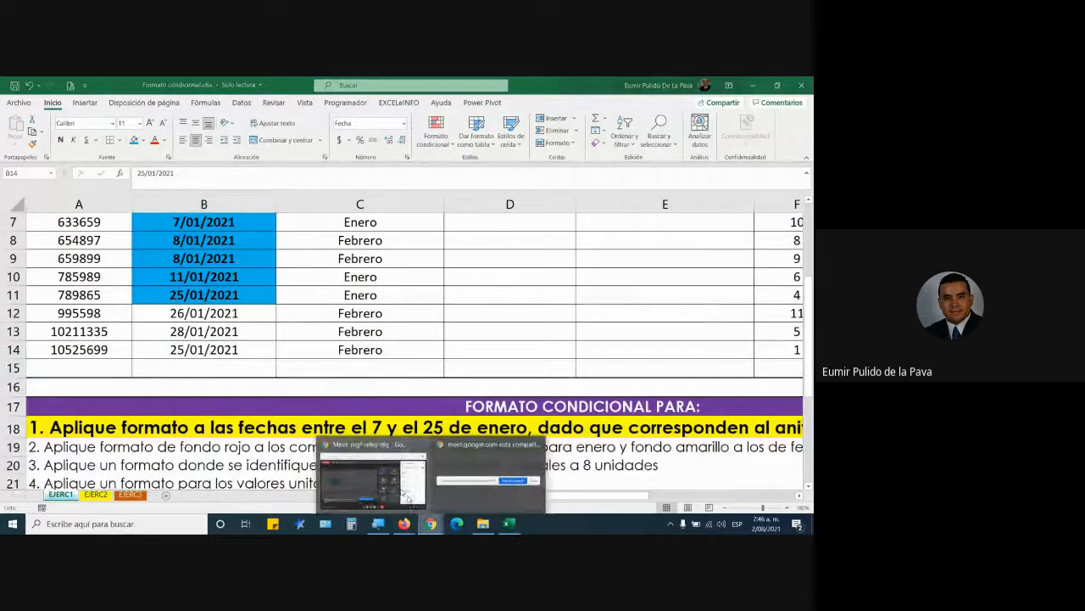
- Switch to the Google Meet call, mute all participants, and return to the Excel workbook
left_click(430, 523)
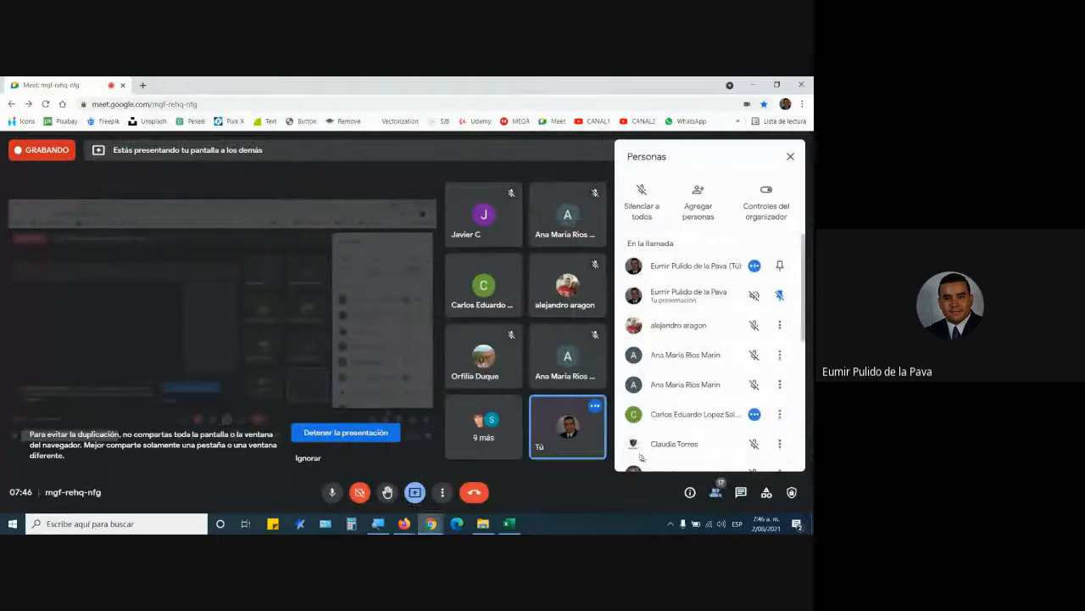
left_click(642, 195)
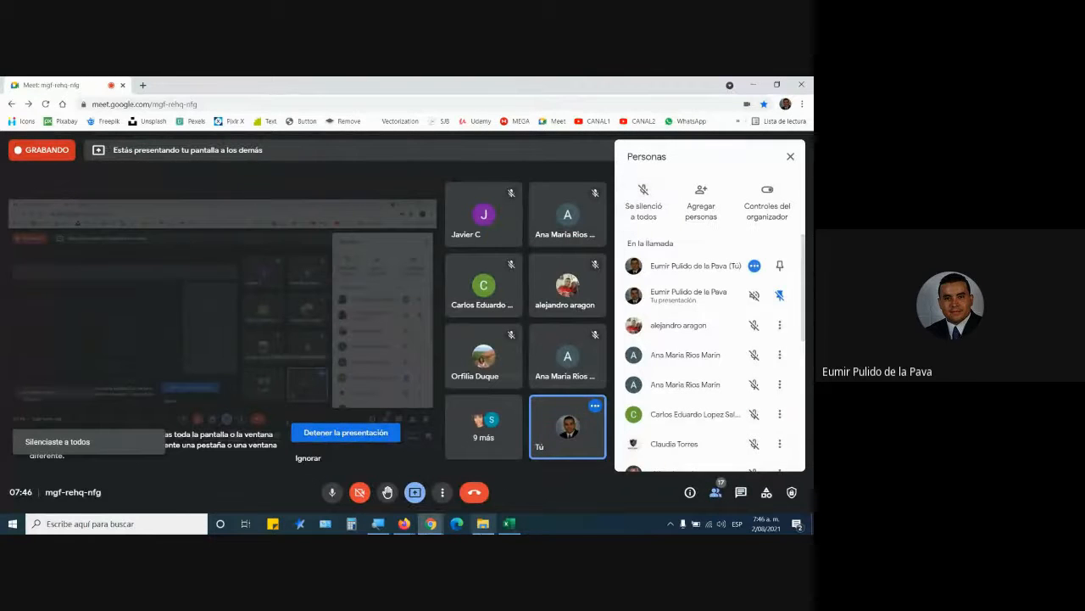
left_click(509, 524)
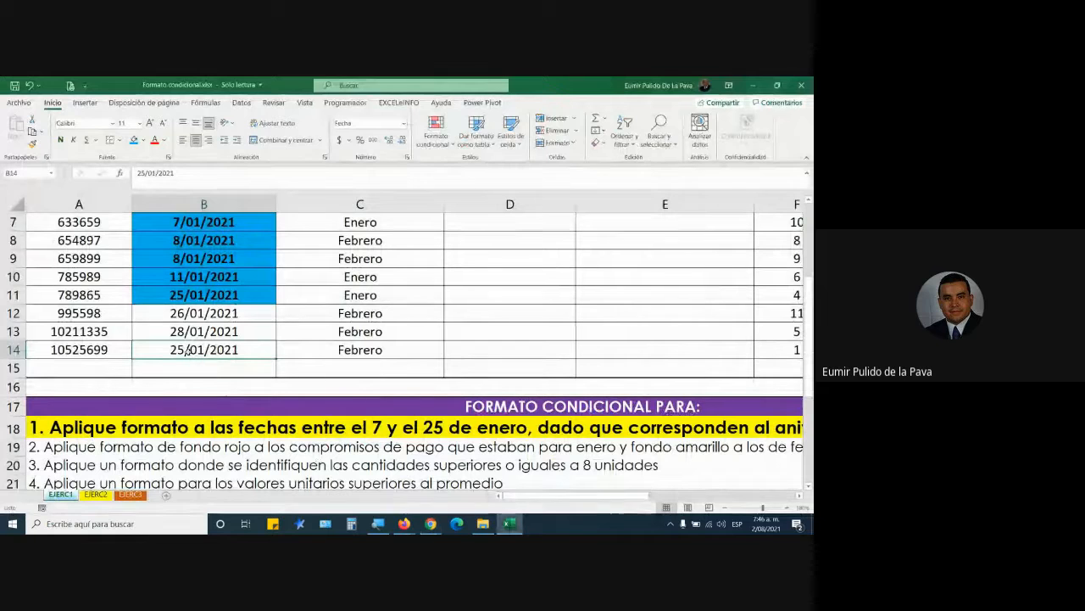
- Copy the bold, blue-filled format of the date in B10 onto B14 and compare it with the first exercise instruction
left_click(208, 277)
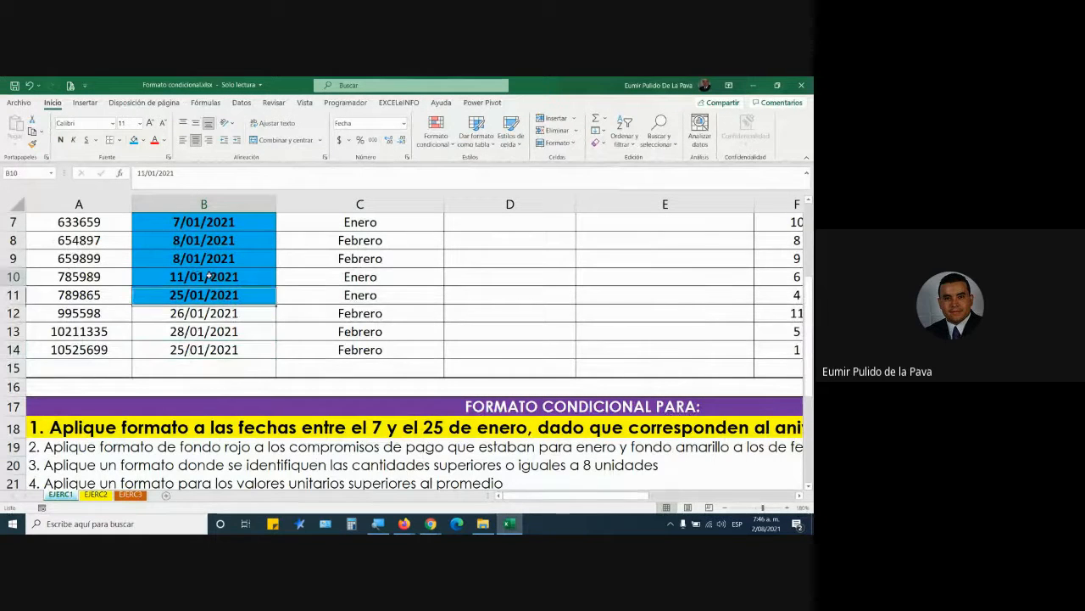
left_click(32, 143)
left_click(174, 348)
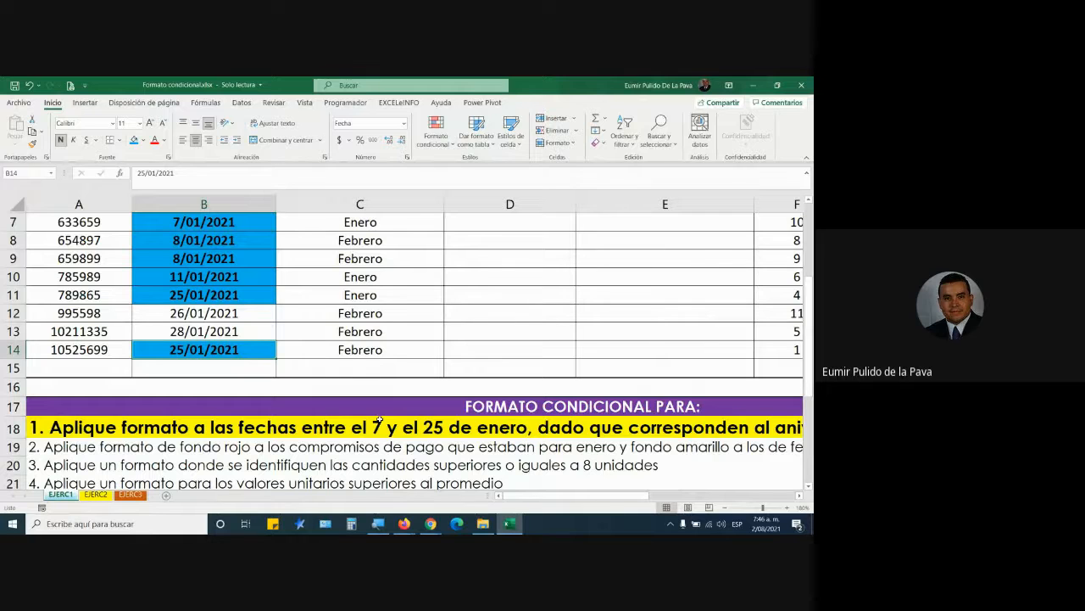
scroll(379, 419, "up", 2)
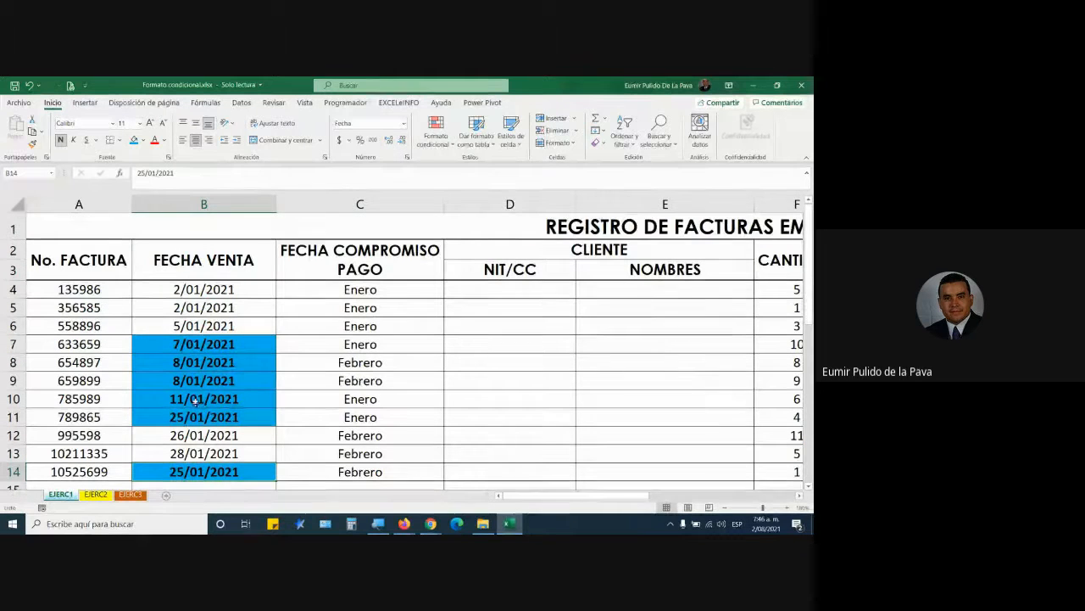
scroll(204, 415, "down", 1)
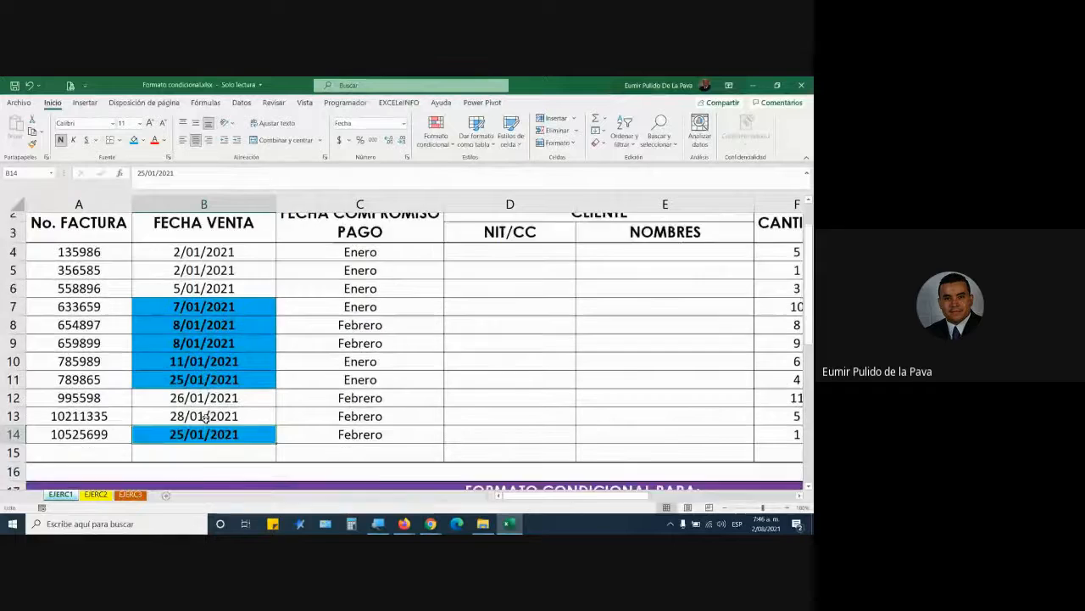
scroll(204, 415, "down", 3)
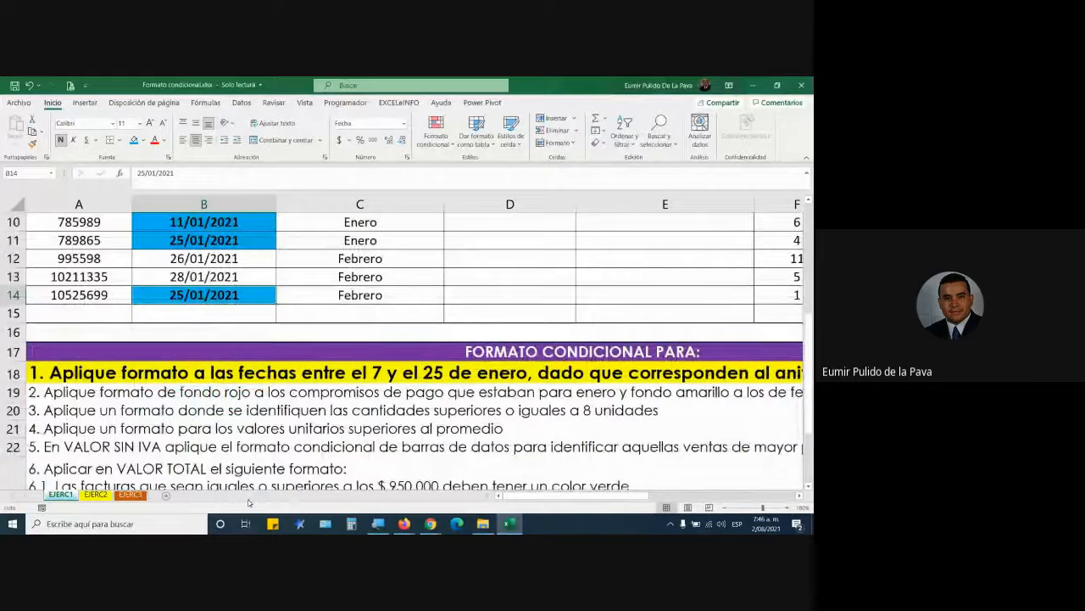
scroll(237, 504, "up", 3)
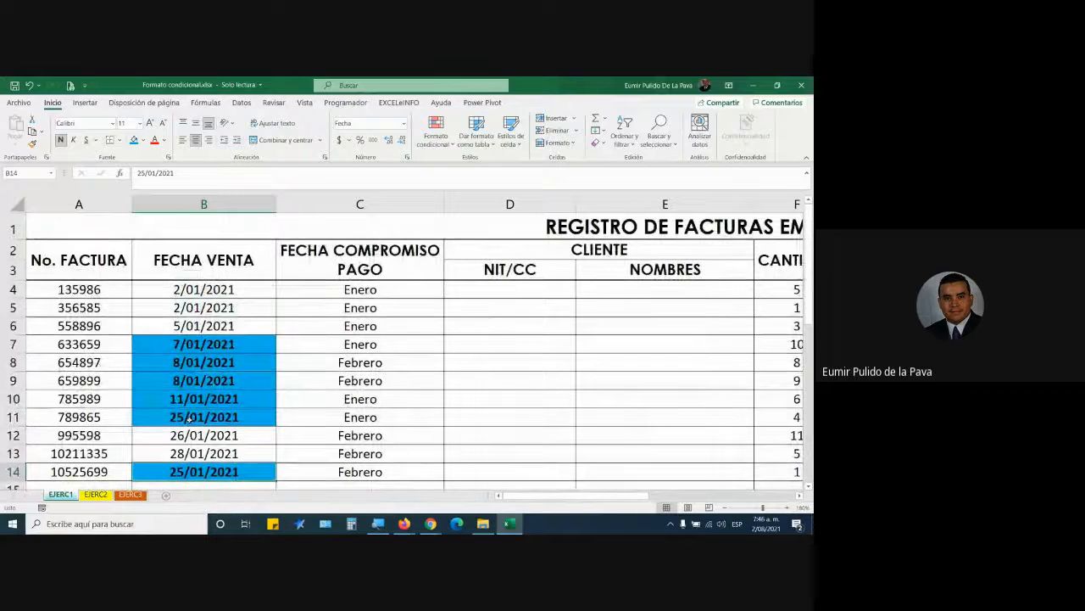
- Change the FECHA VENTA in B8 to 28/01/2021
left_click(182, 362)
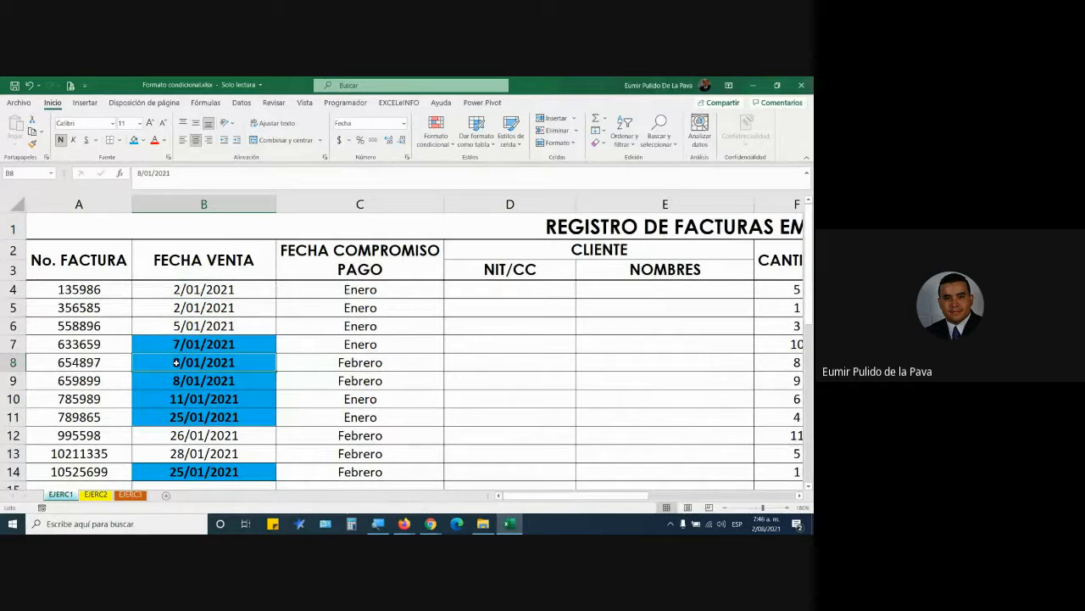
double_click(167, 364)
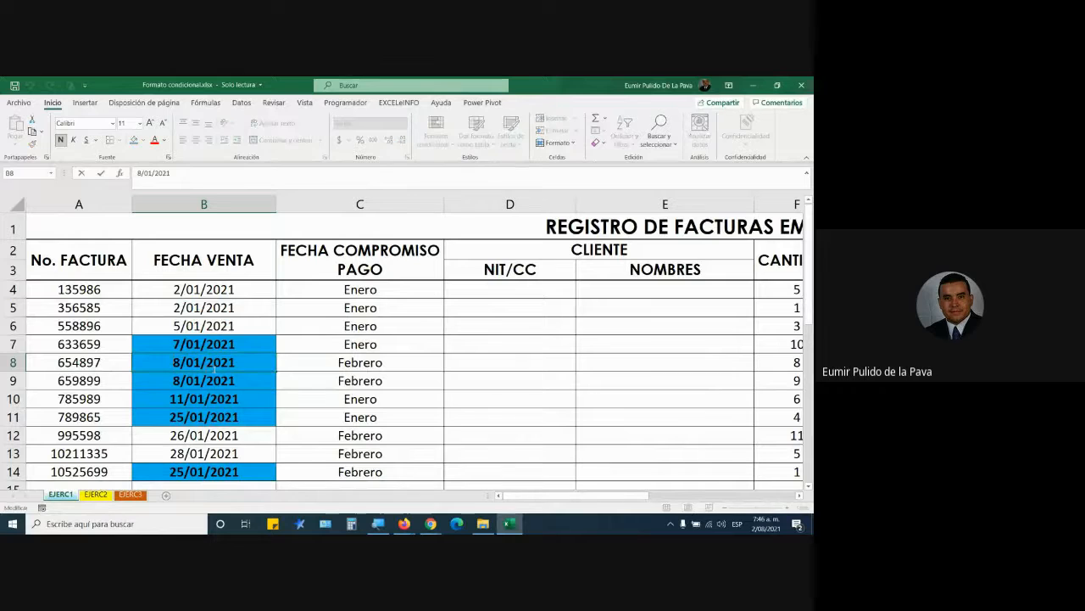
type("2")
key("Return")
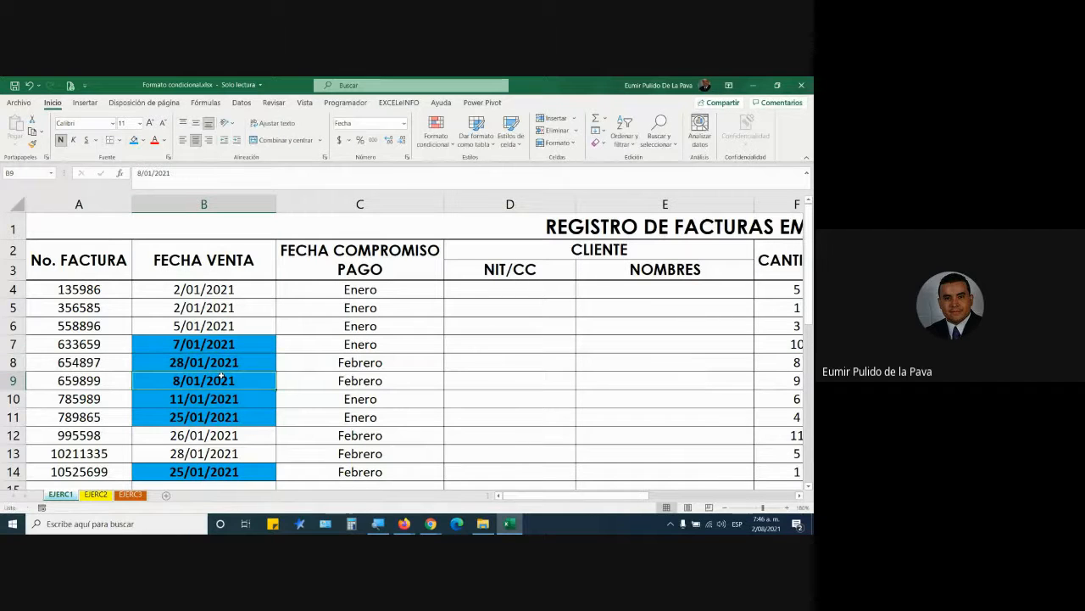
- Copy the plain format of the date in B5 onto B8
left_click(226, 365)
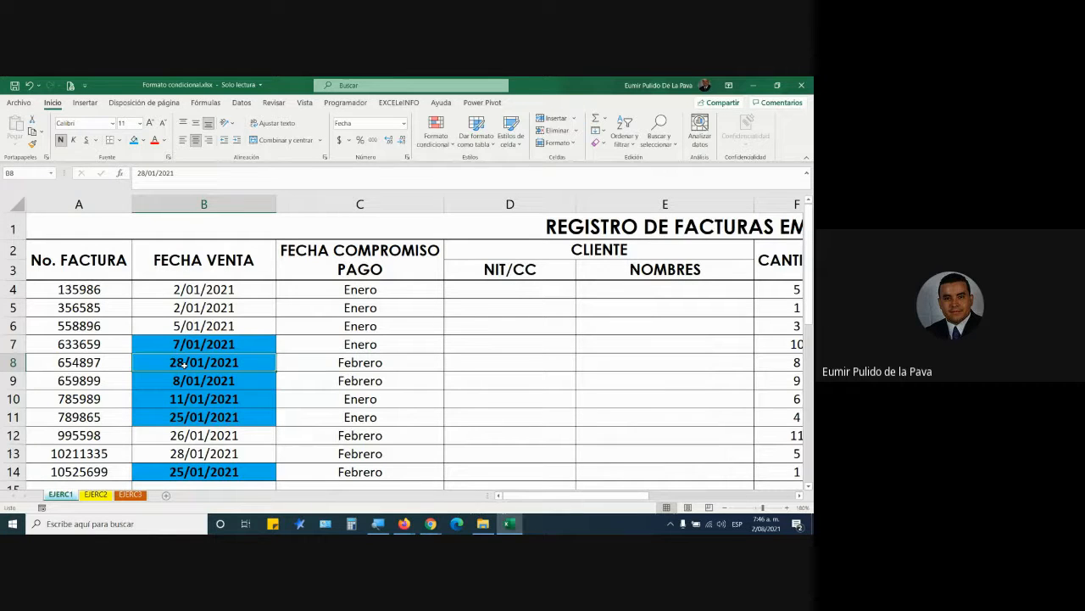
left_click(194, 305)
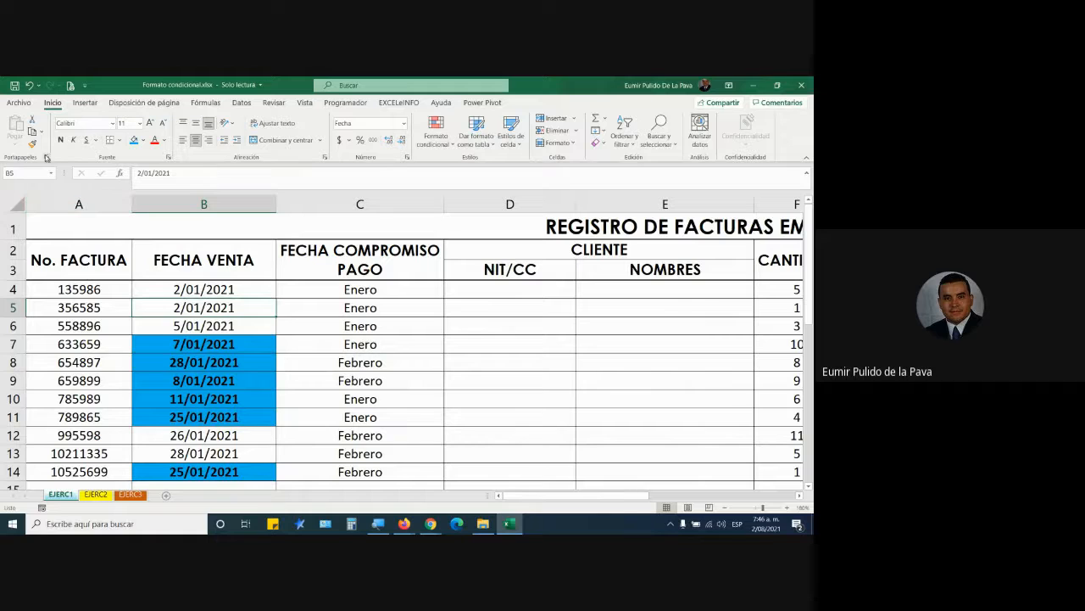
key("ctrl+z")
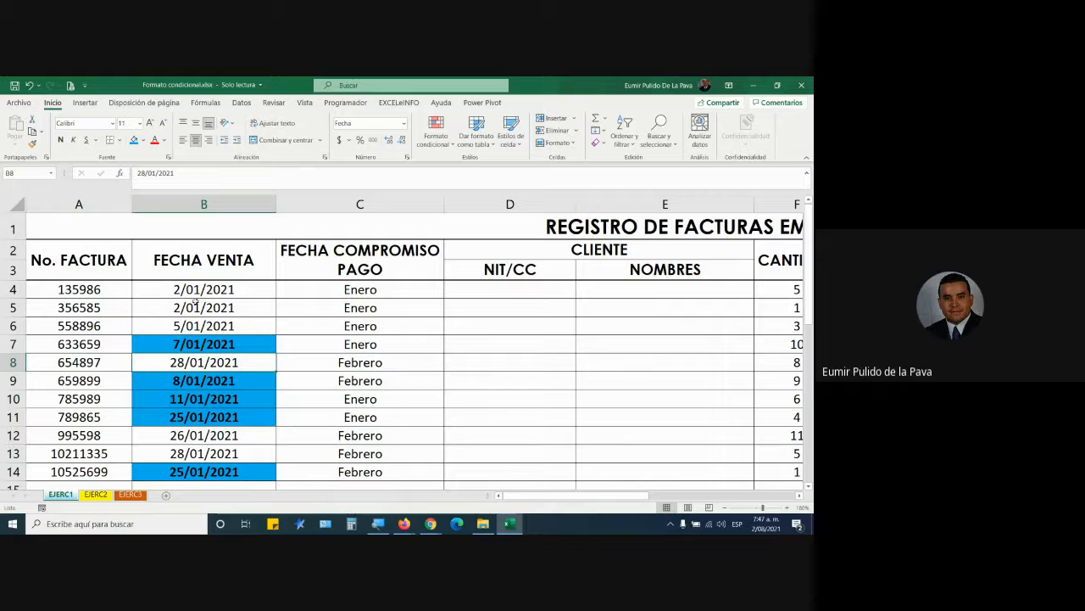
- Clear the manual highlighting from B7:B14 by copying the plain format of B5 onto those dates
left_click(195, 304)
left_click(33, 144)
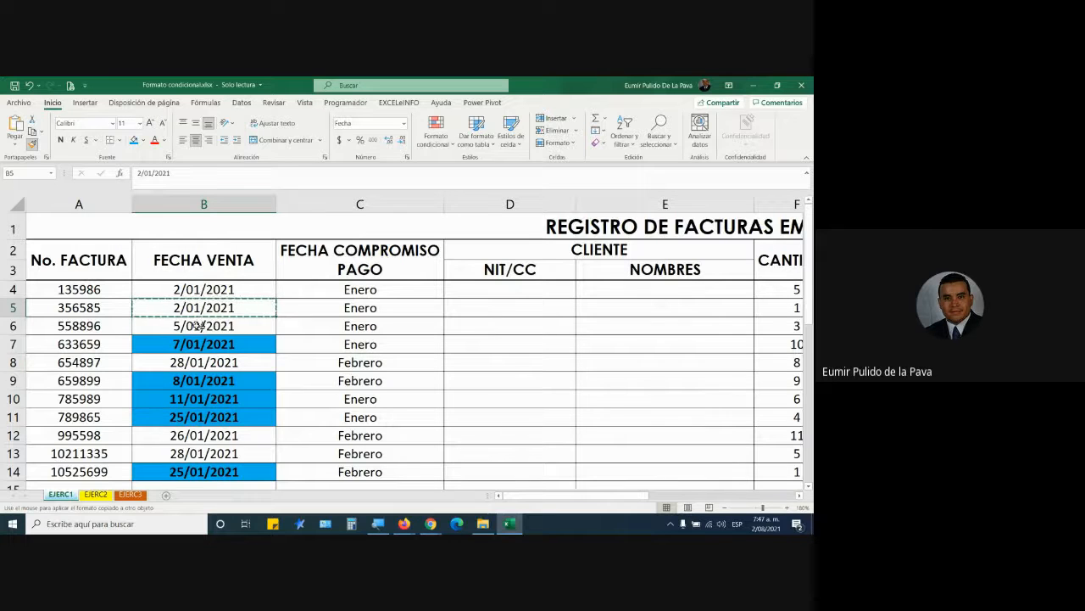
left_click_drag(200, 343, 201, 474)
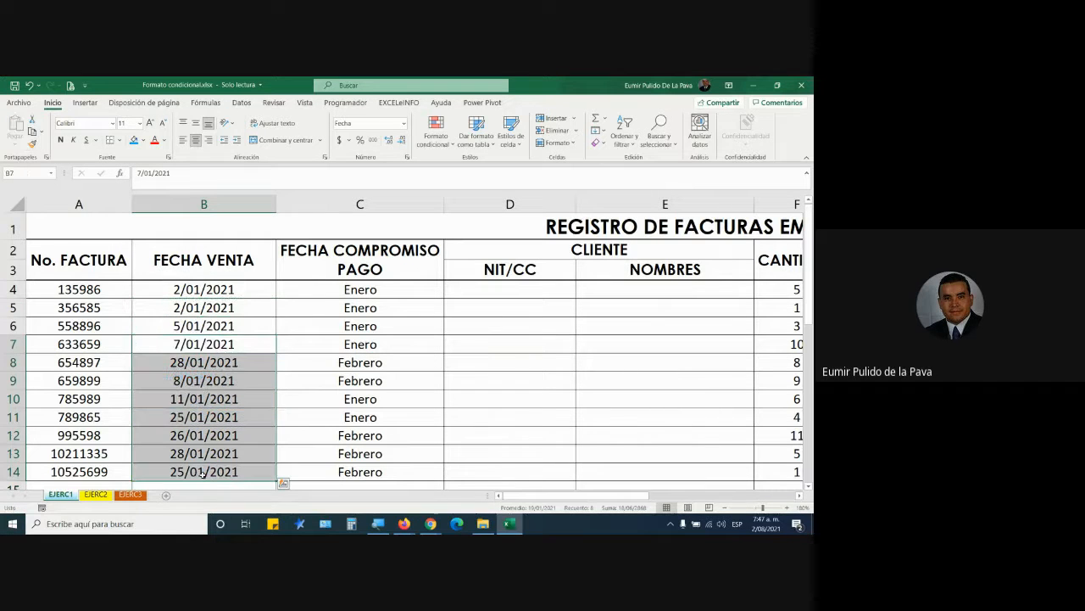
left_click(298, 379)
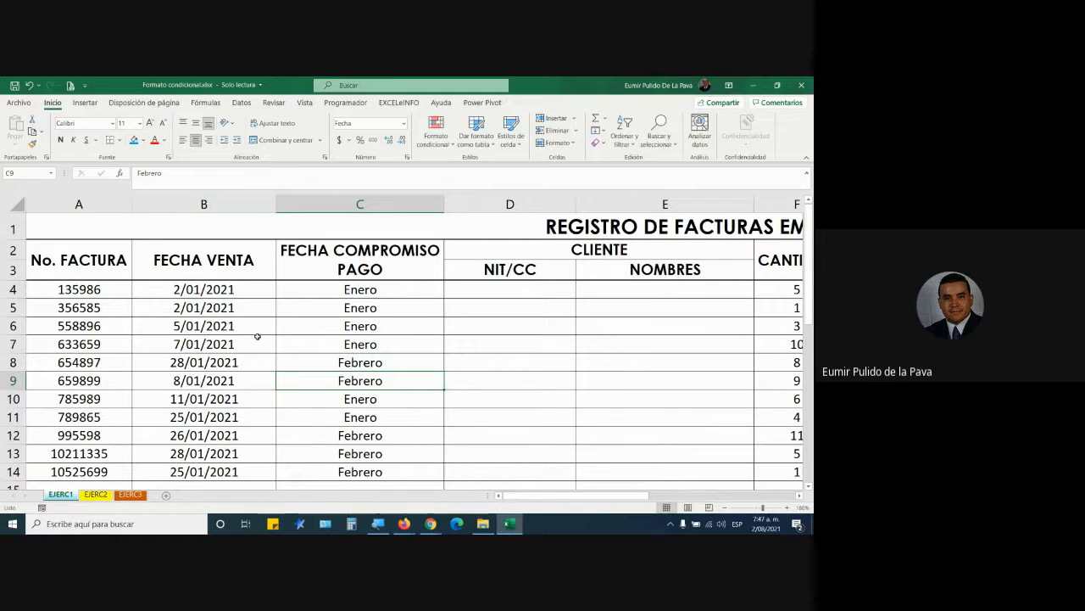
left_click_drag(246, 293, 231, 472)
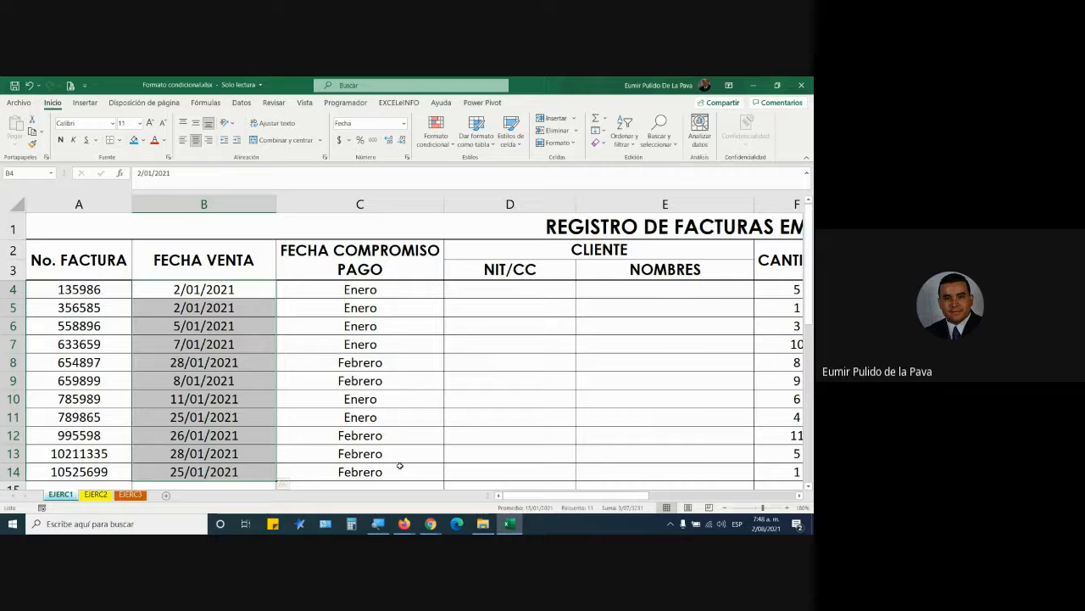
left_click(495, 327)
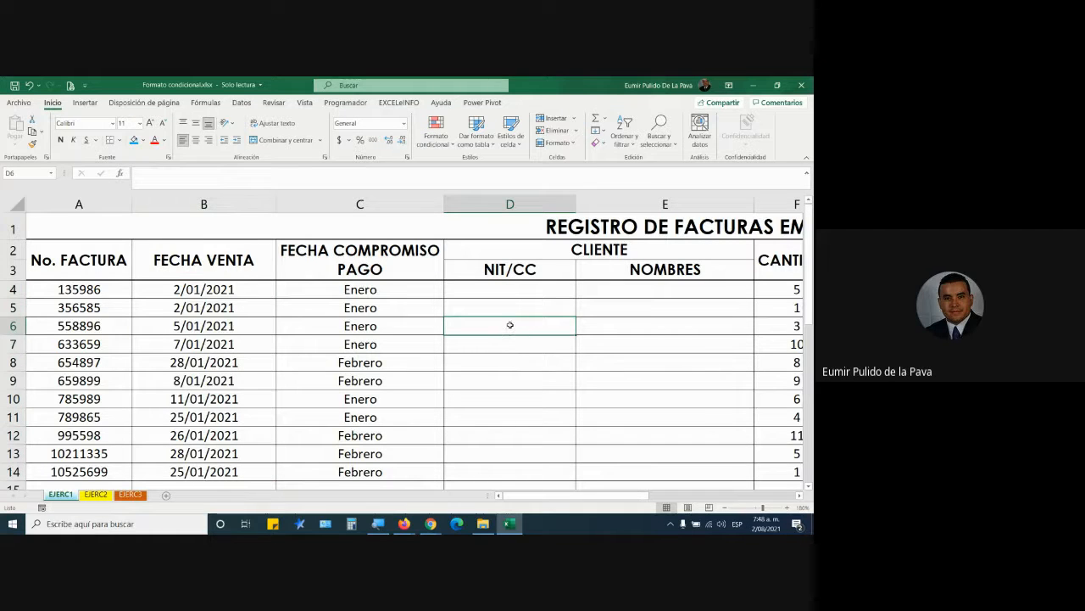
left_click(436, 133)
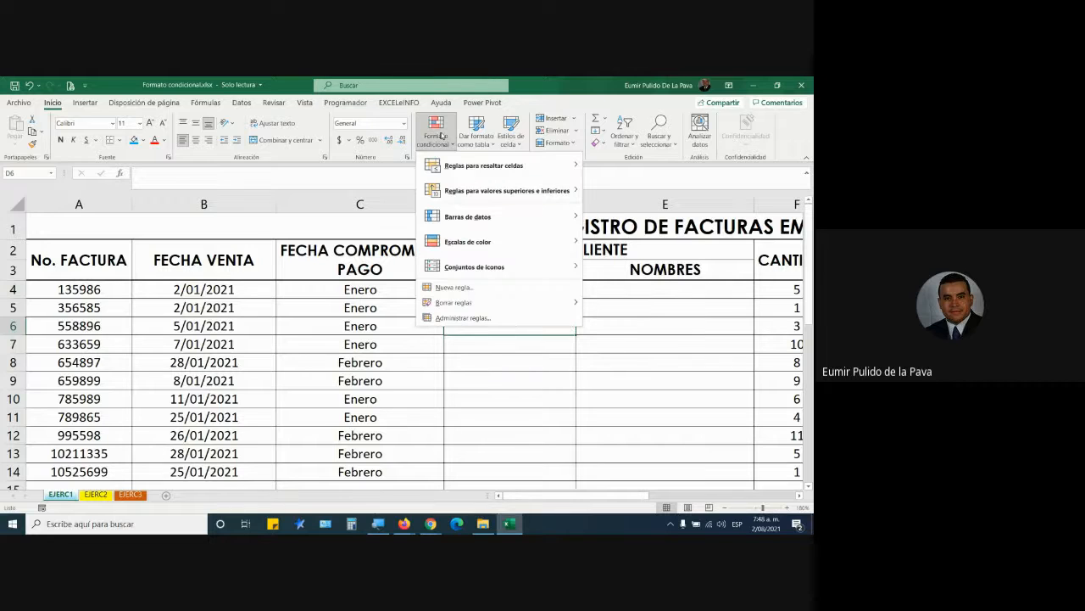
left_click(501, 408)
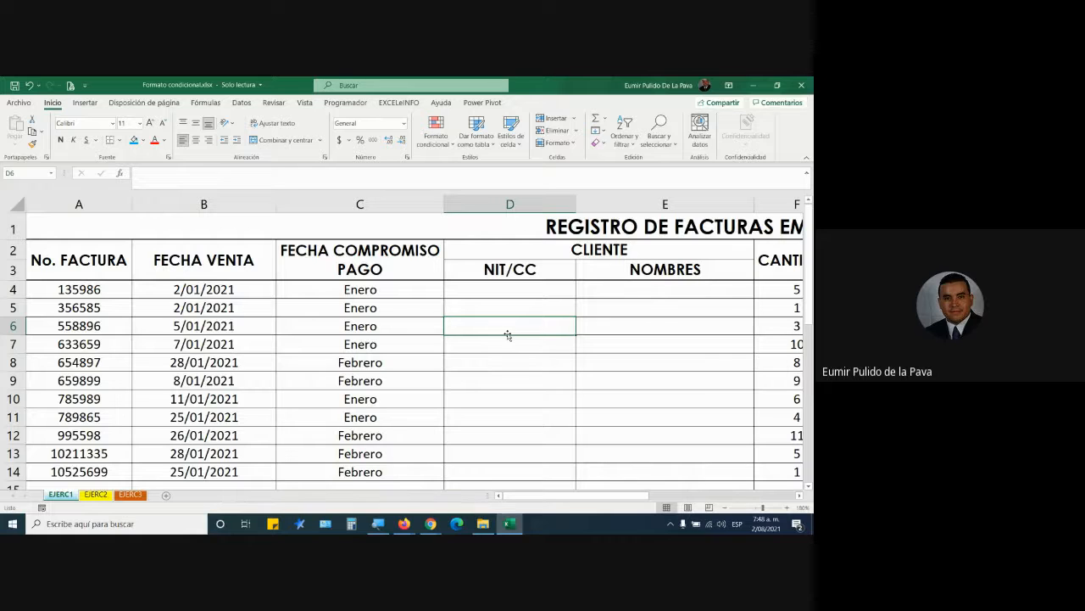
- Start an "Entre" highlight-cells conditional formatting rule for the FECHA VENTA dates in B4:B14 and magnify the rule's settings
left_click_drag(212, 289, 229, 465)
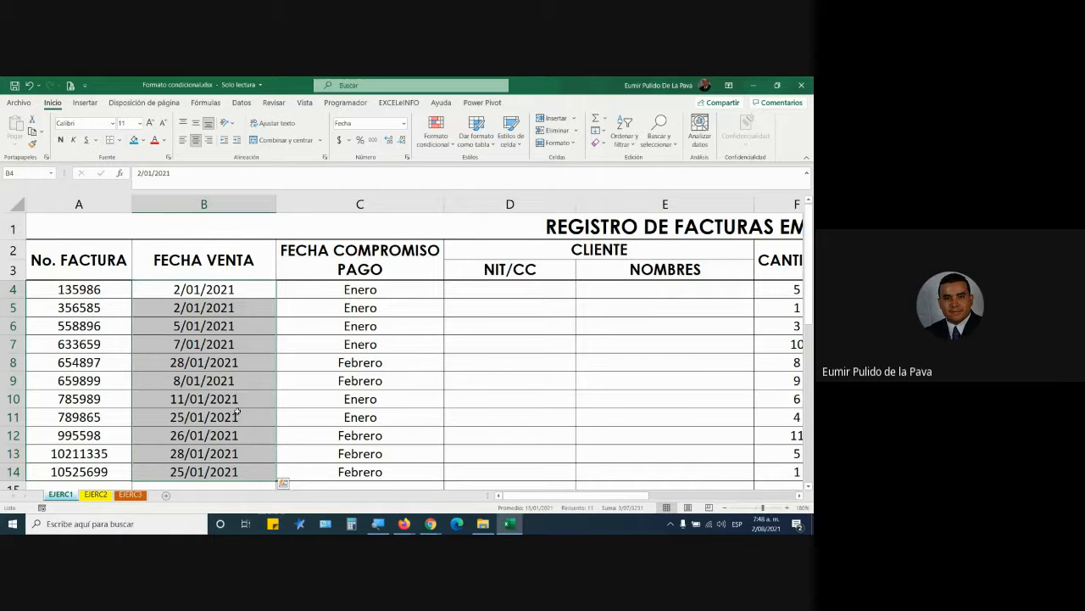
left_click(436, 140)
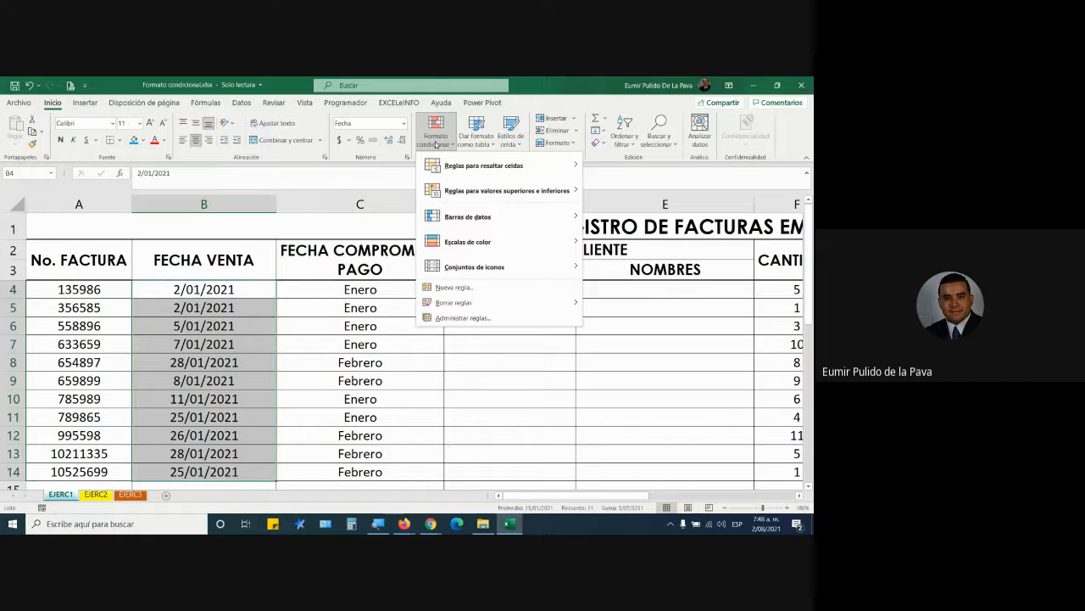
left_click(51, 107)
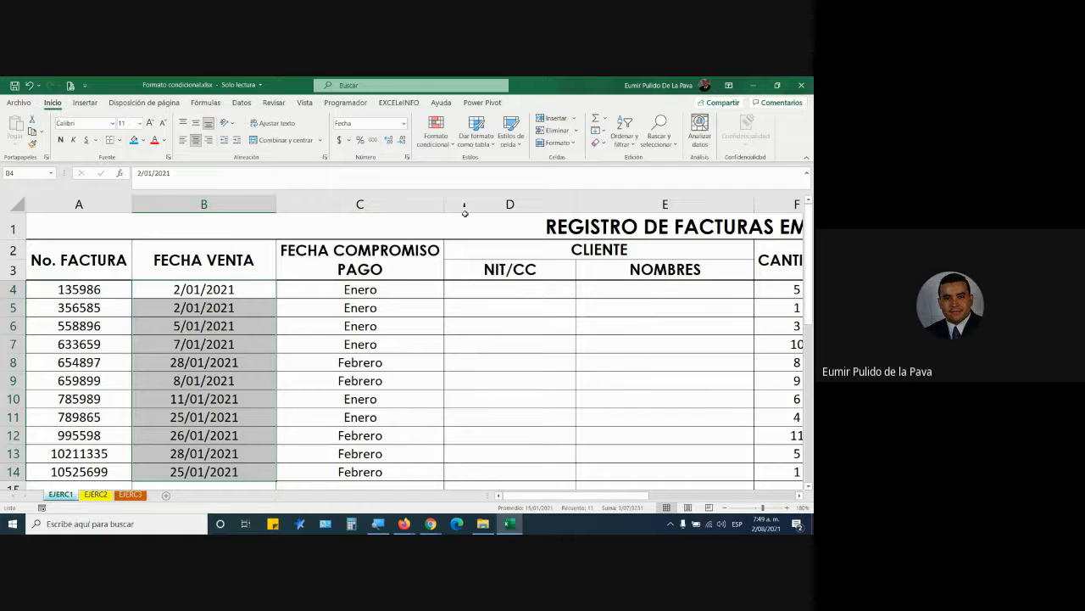
left_click(436, 138)
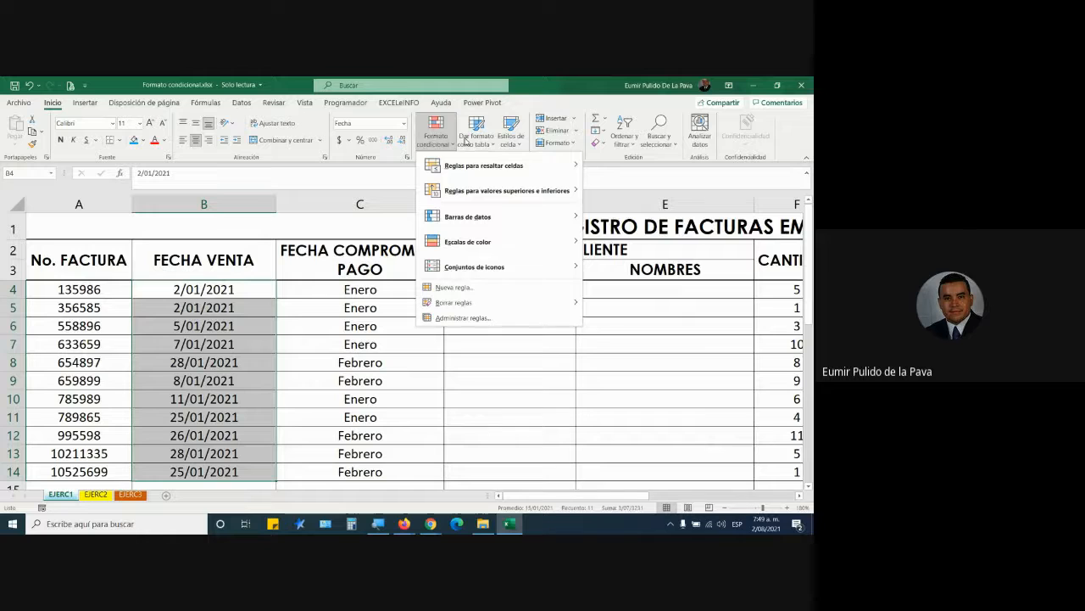
mouse_move(481, 168)
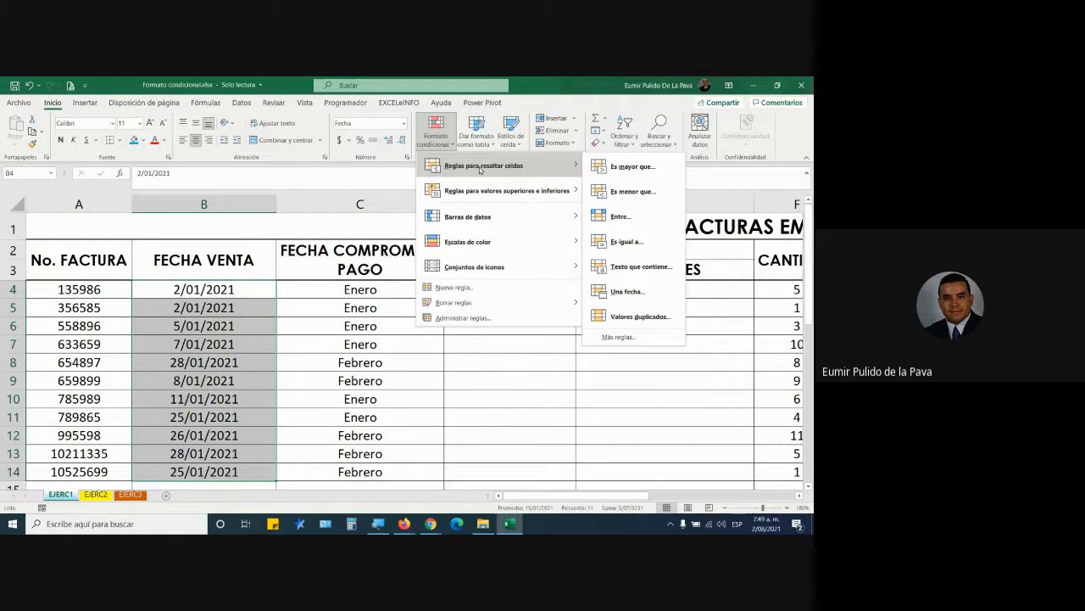
left_click(620, 217)
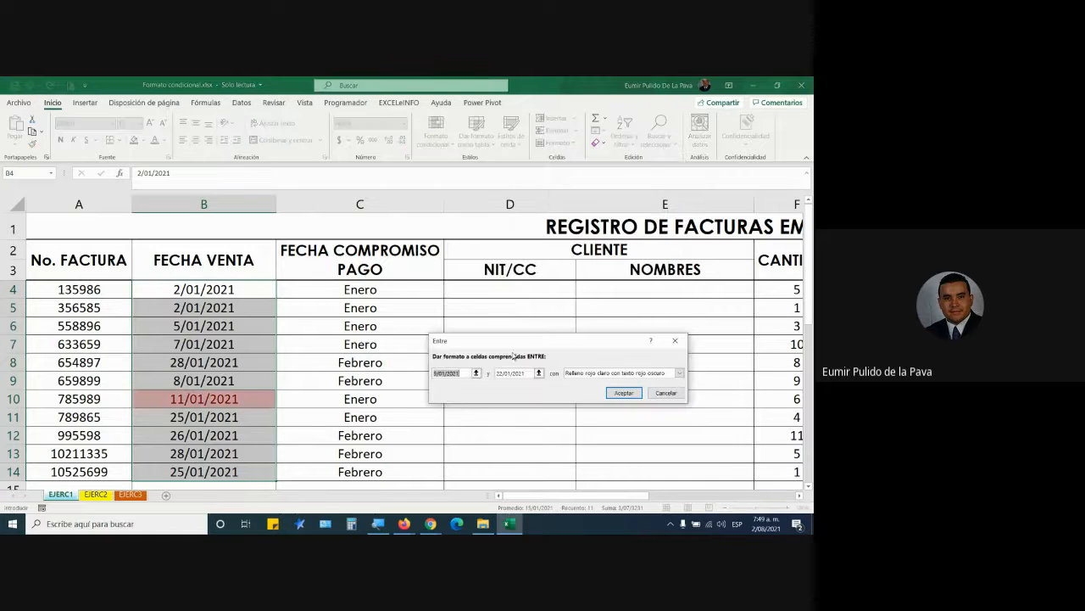
left_click_drag(514, 340, 370, 230)
key("super+plus")
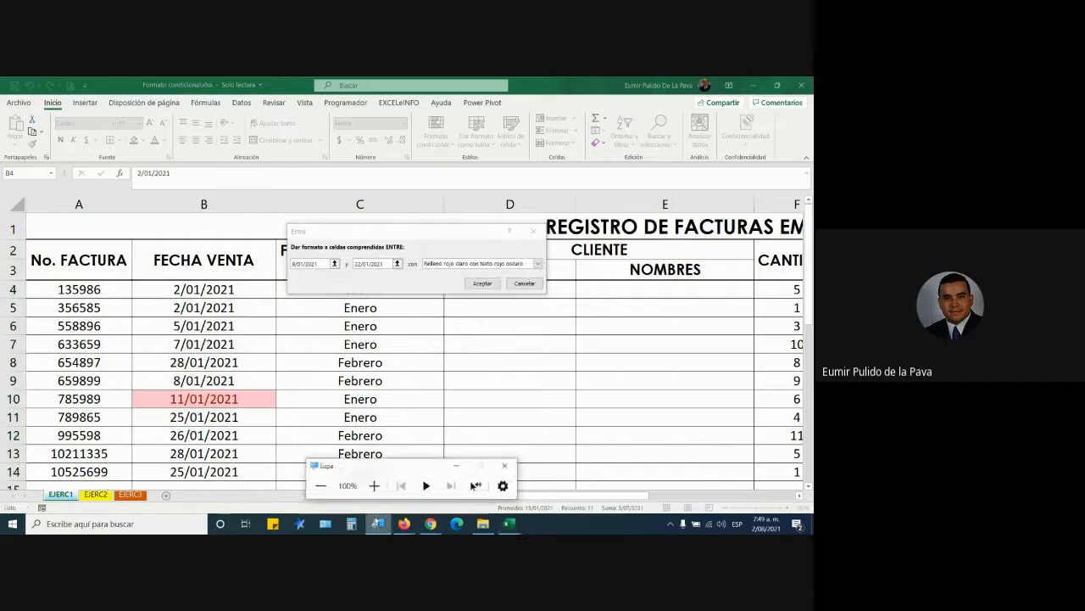
left_click(374, 485)
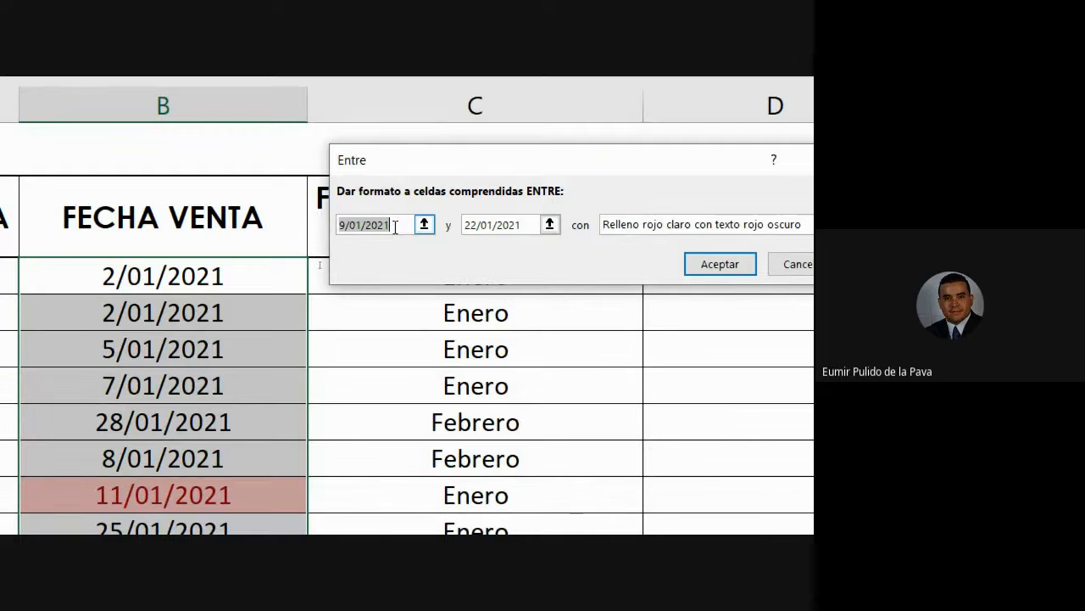
- Set the rule's date limits to between 7/1/21 and 25/1/21
left_click_drag(394, 227, 311, 226)
type("7")
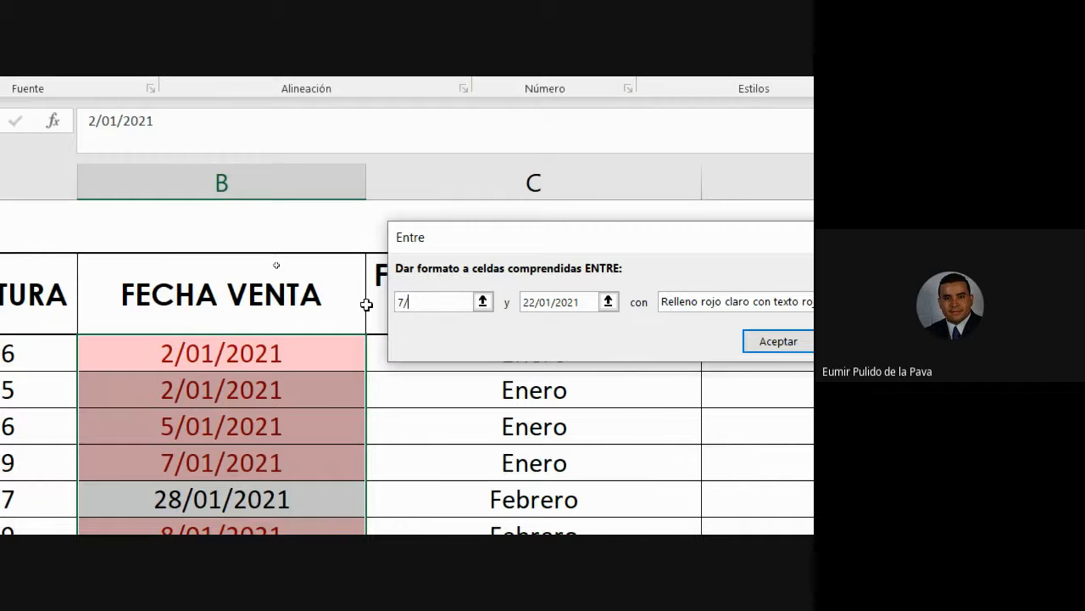
type("/")
key("BackSpace")
type("-")
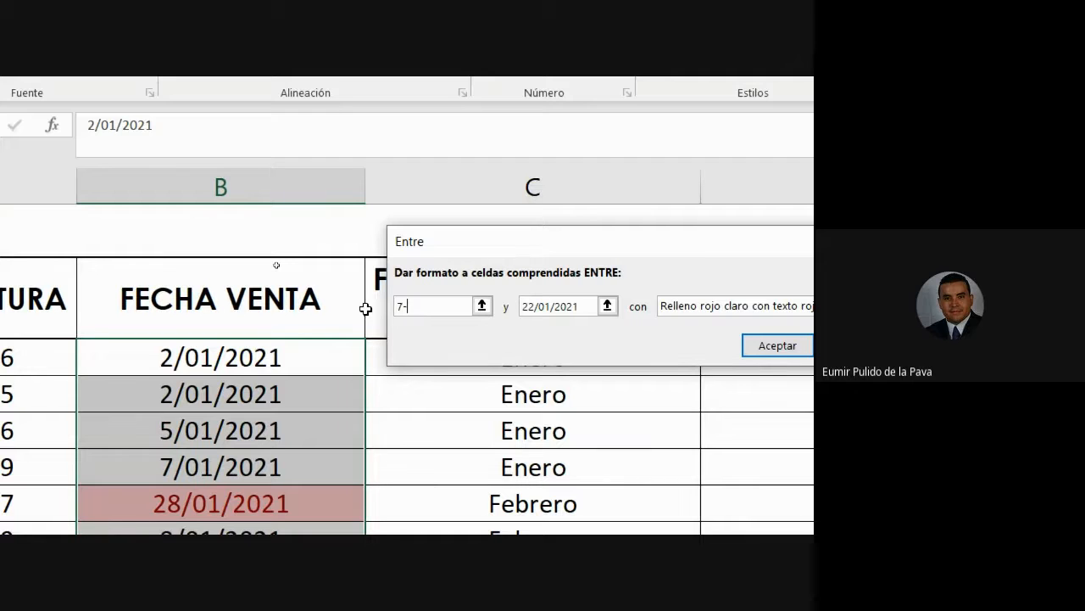
key("BackSpace")
type("/1/")
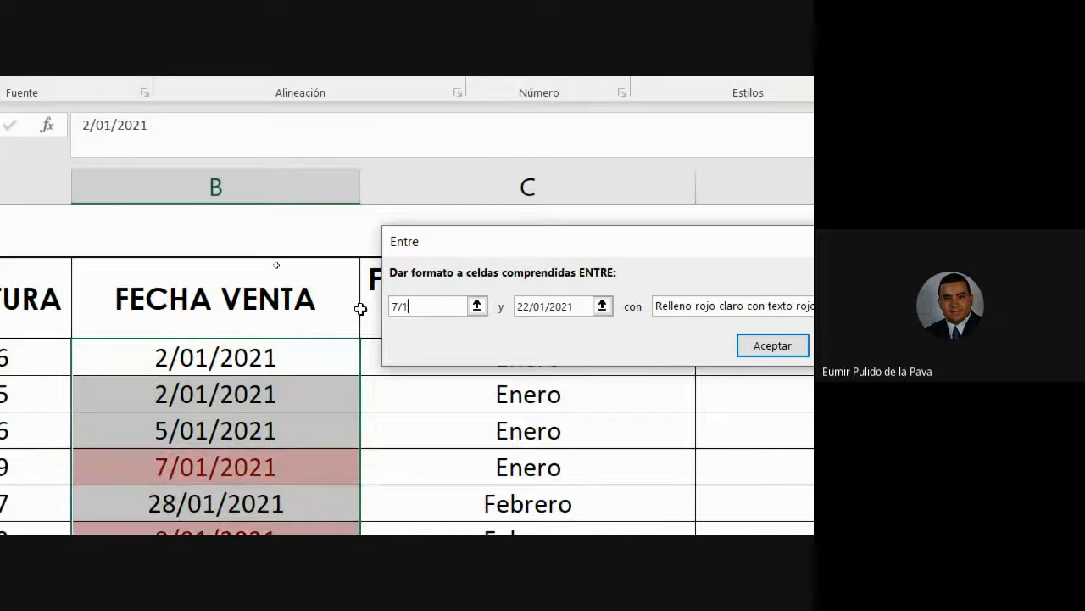
type("21")
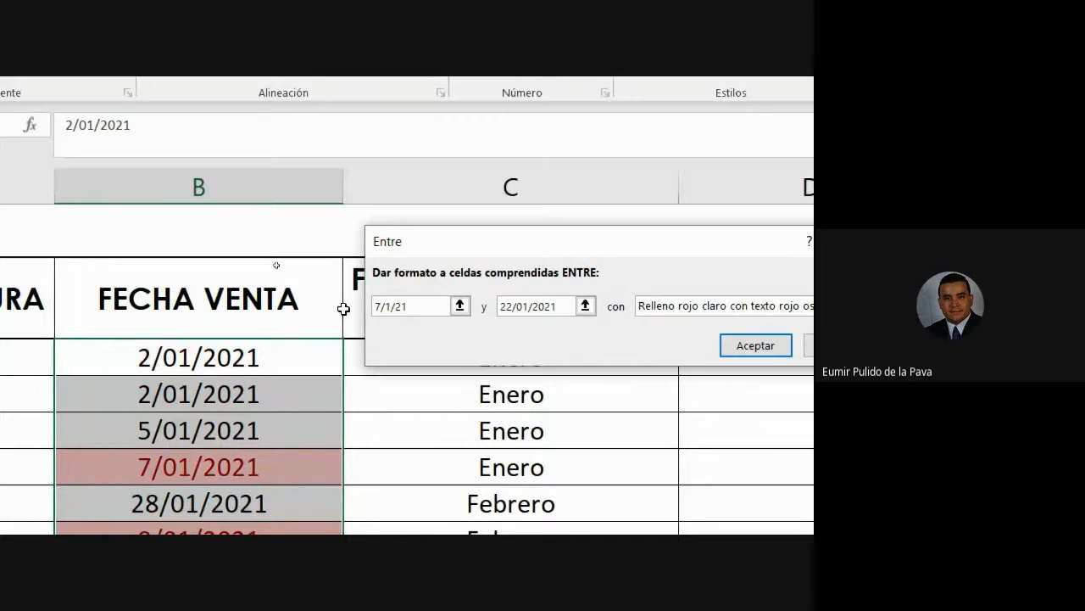
key("Tab")
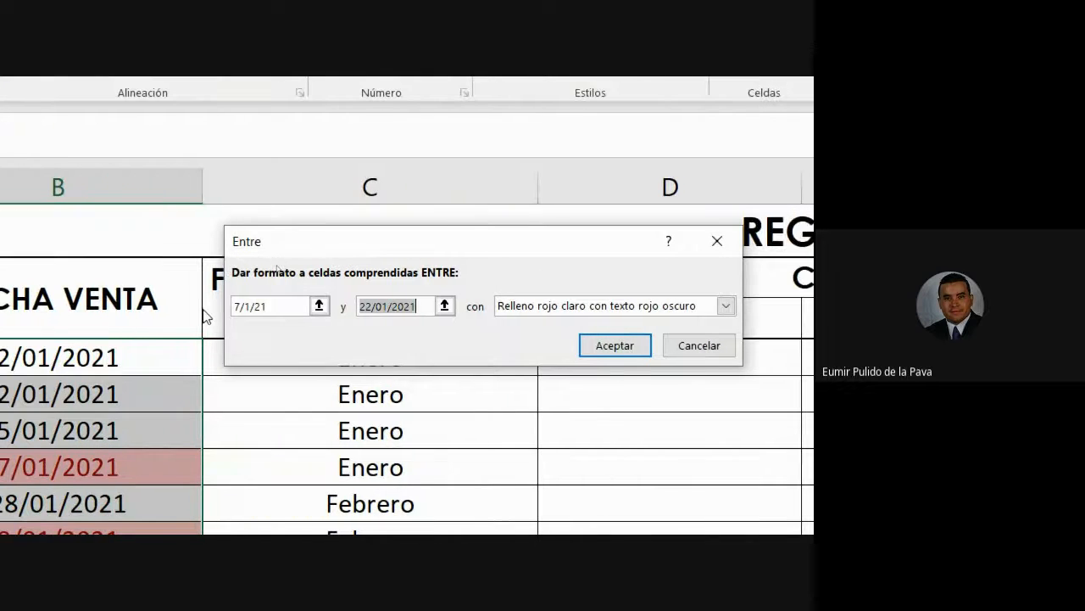
type("25/1/")
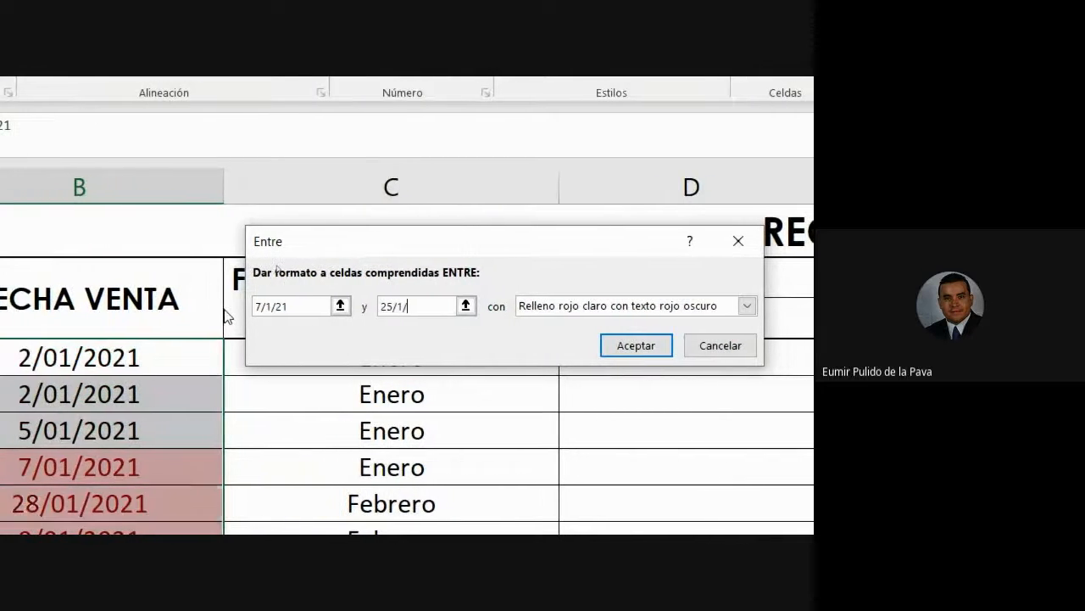
type("21")
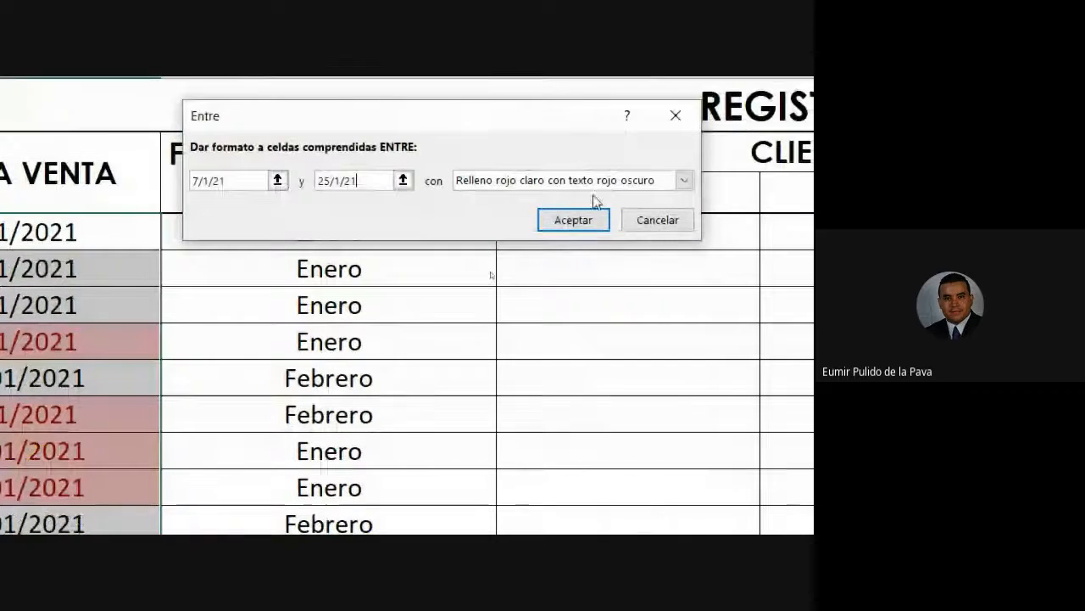
- Choose a custom format for the rule and give it a light blue background fill
left_click(549, 179)
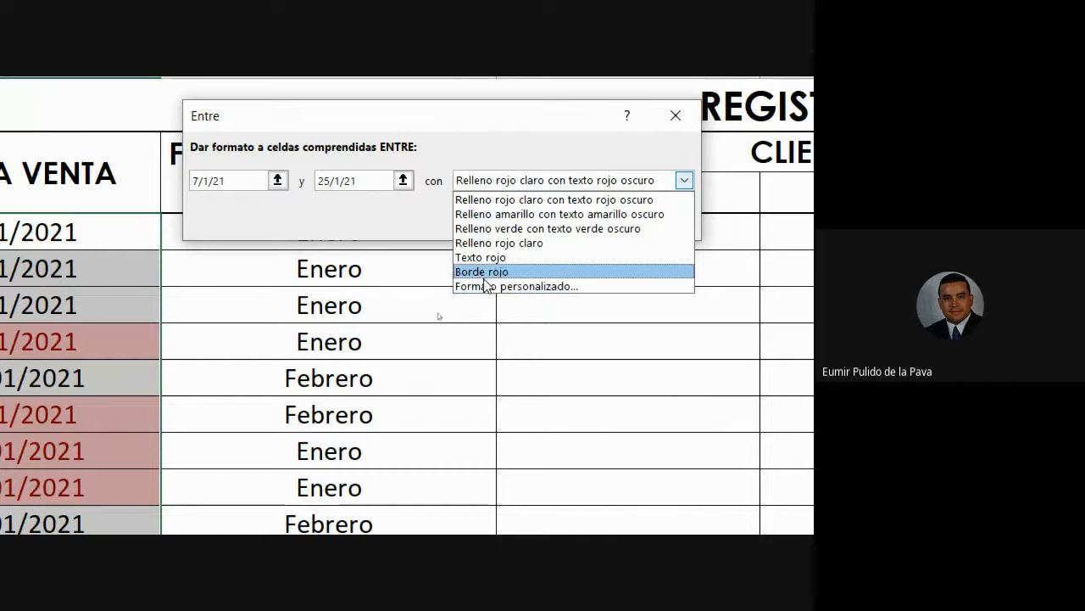
left_click(497, 287)
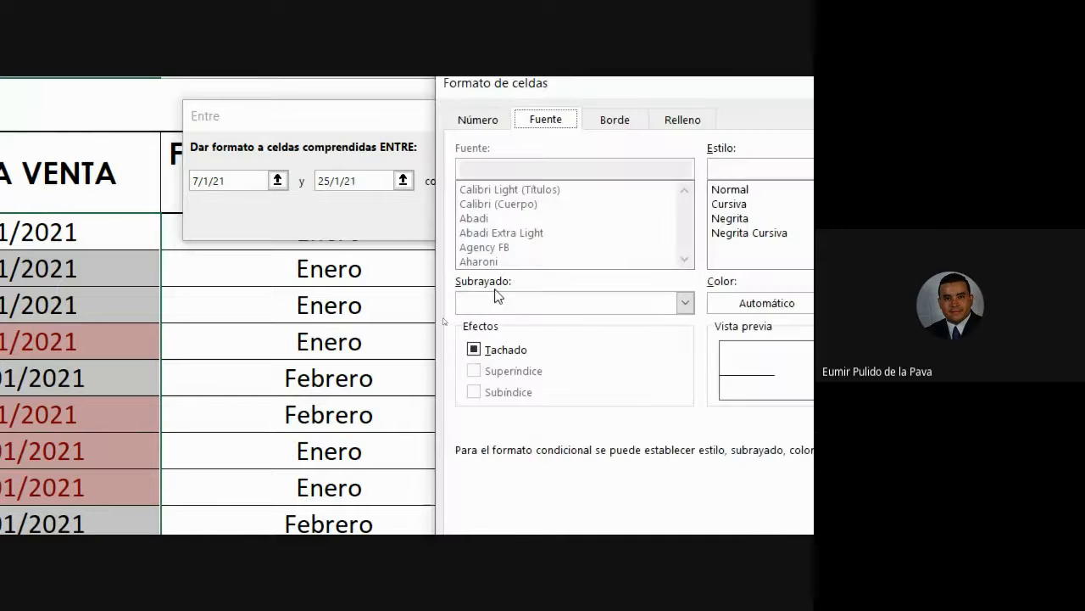
left_click_drag(526, 83, 337, 58)
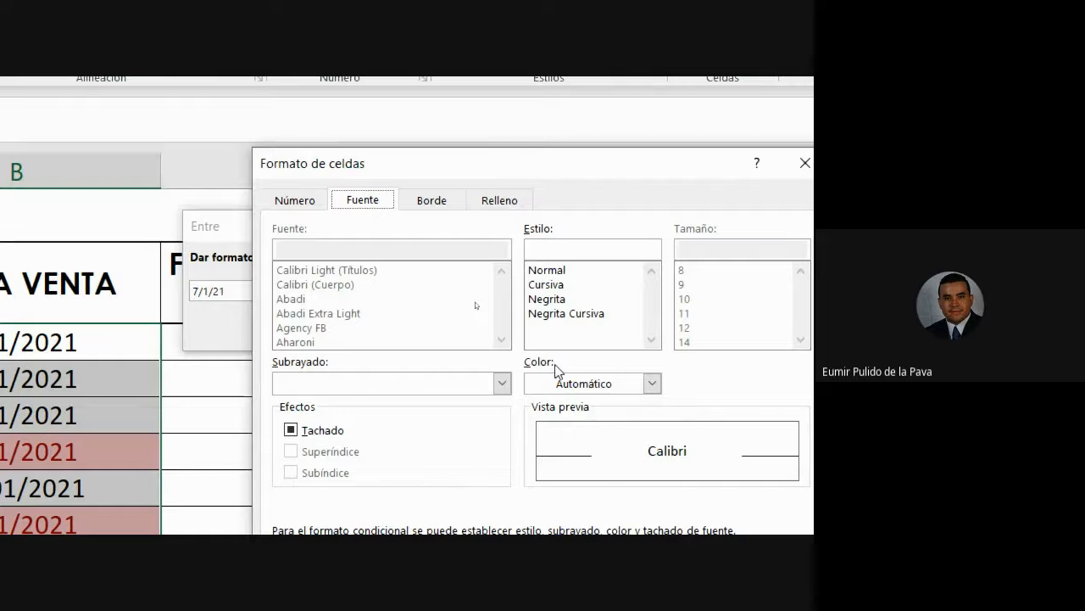
left_click(568, 382)
left_click(568, 381)
left_click(429, 201)
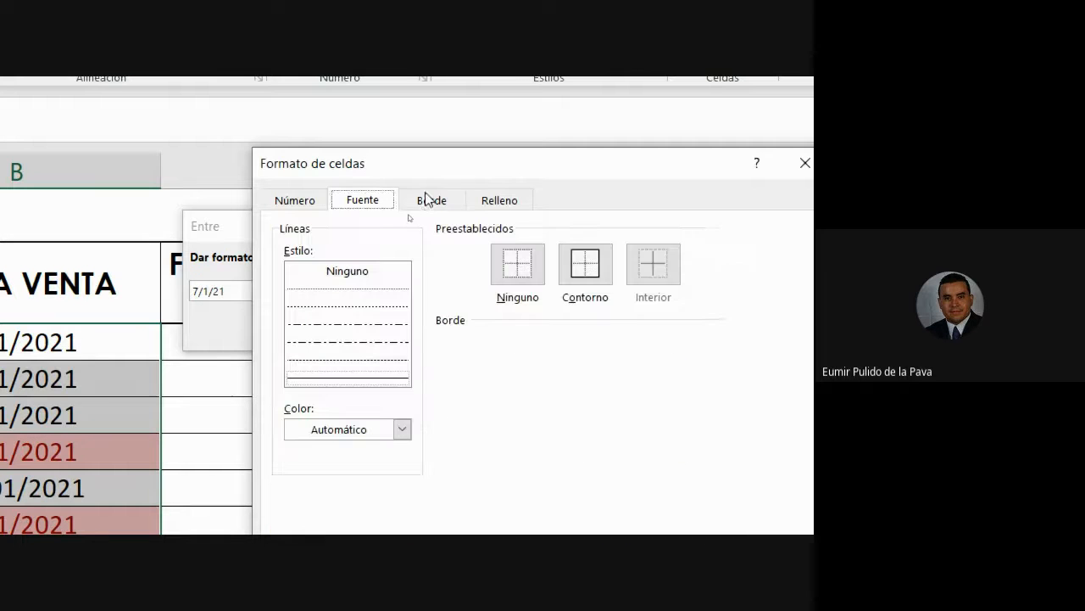
left_click(500, 201)
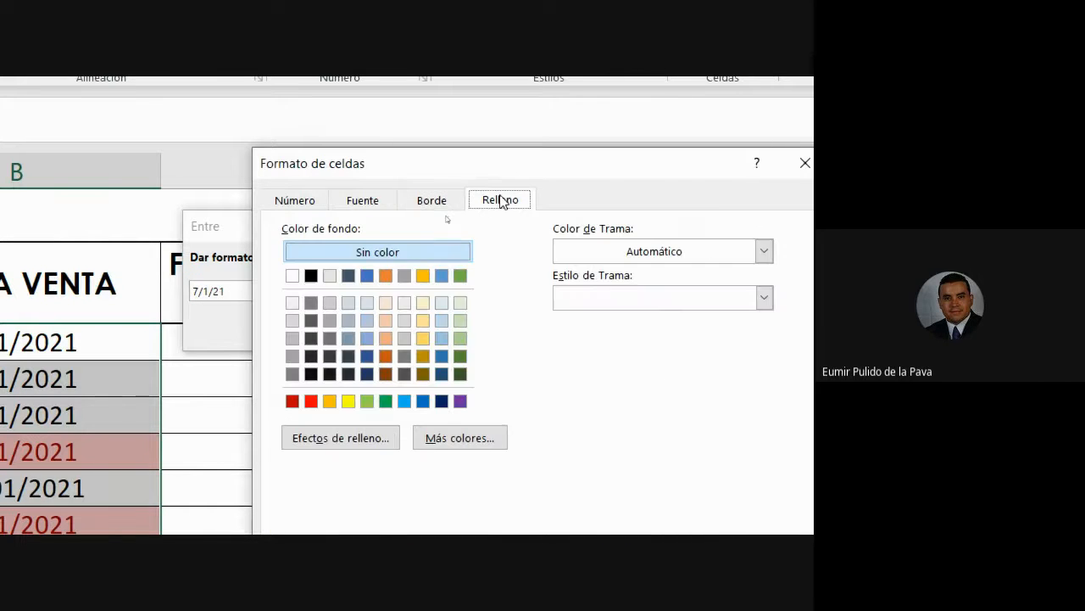
left_click(403, 404)
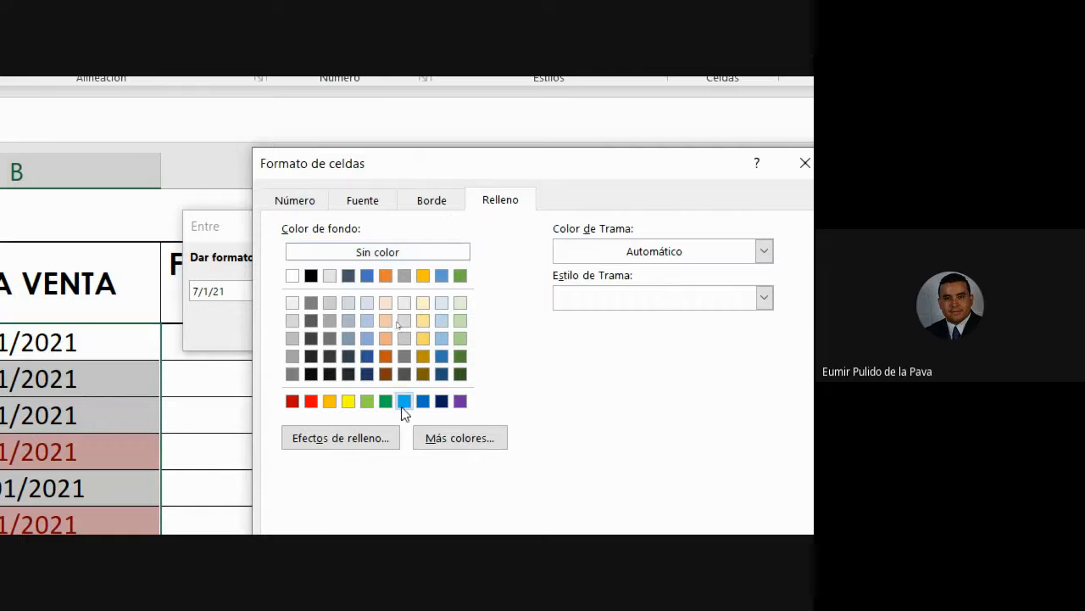
- Set the custom format's font style to Negrita and apply the conditional formatting rule to the dates
left_click(362, 201)
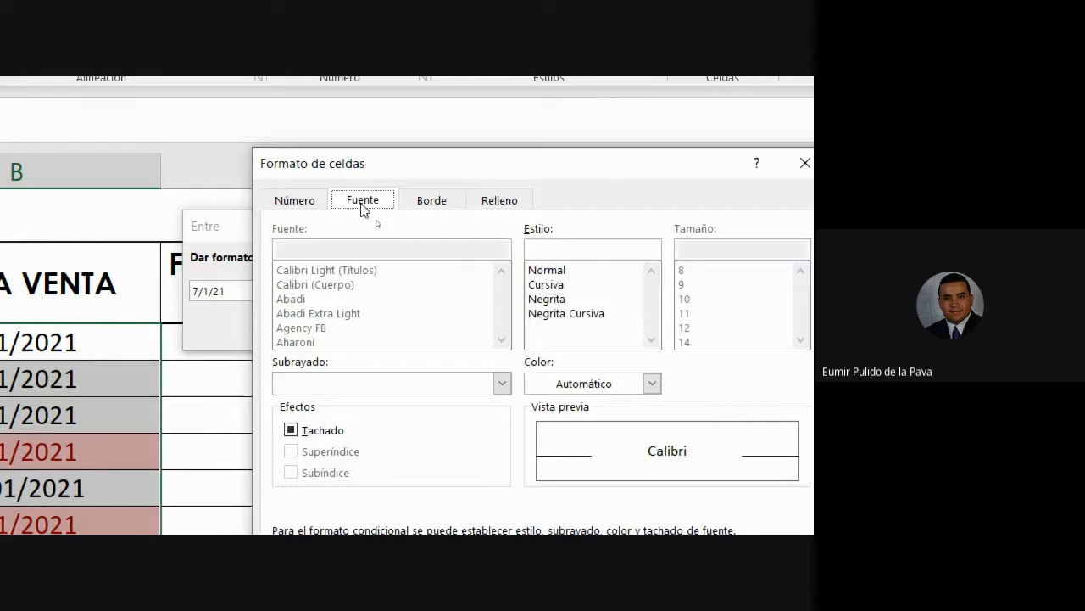
left_click(547, 304)
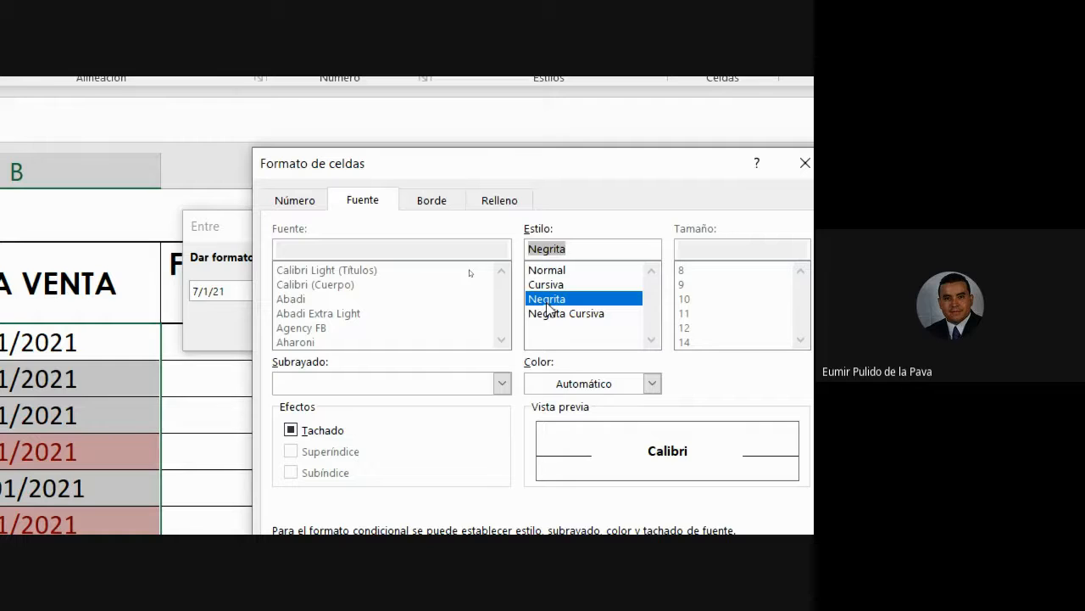
left_click(496, 200)
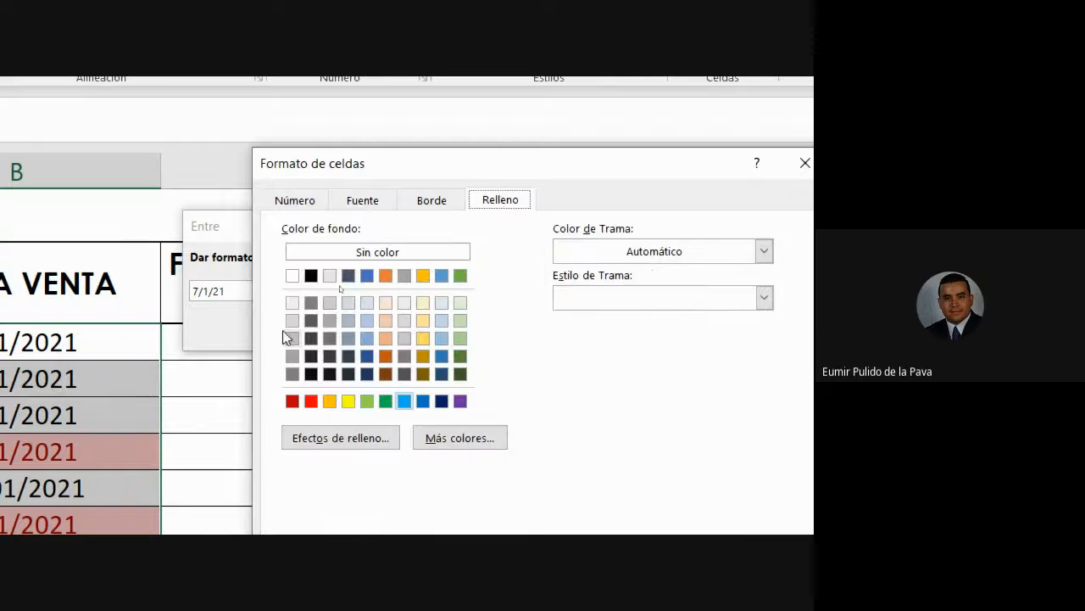
left_click(369, 204)
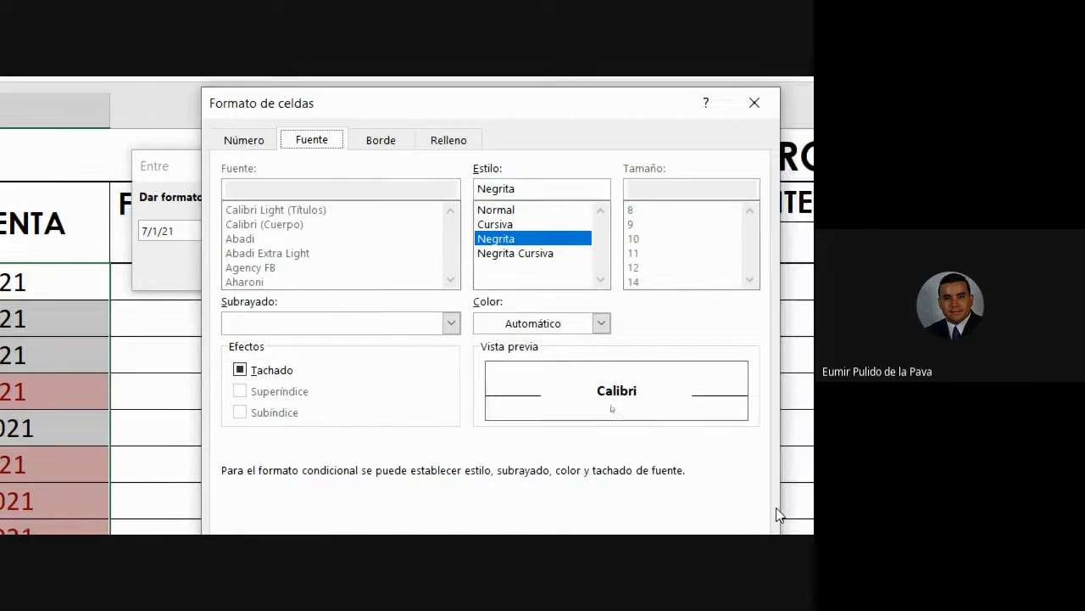
left_click(601, 458)
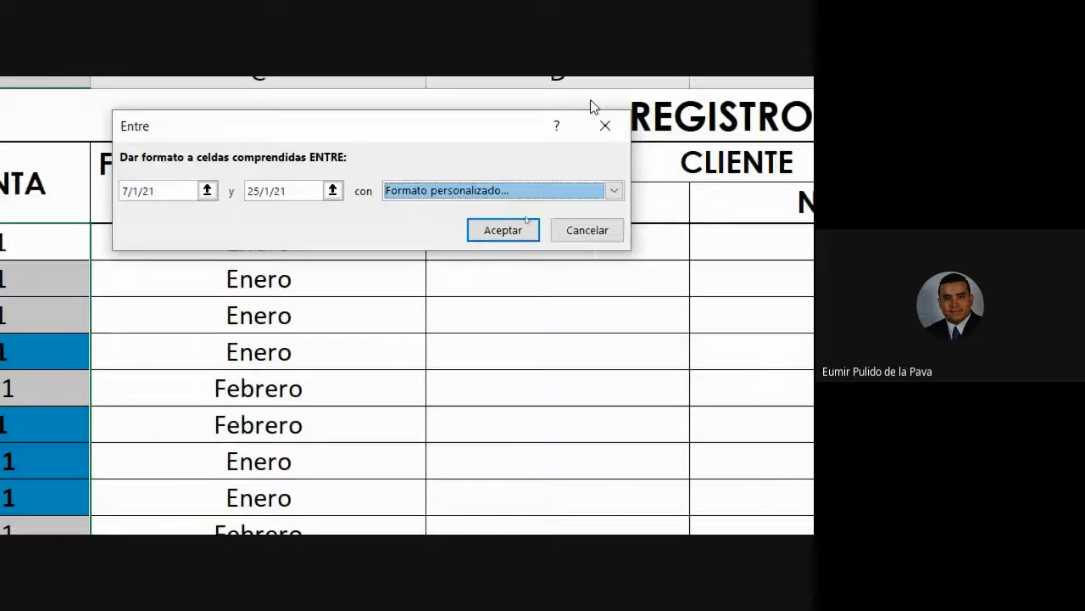
left_click(502, 230)
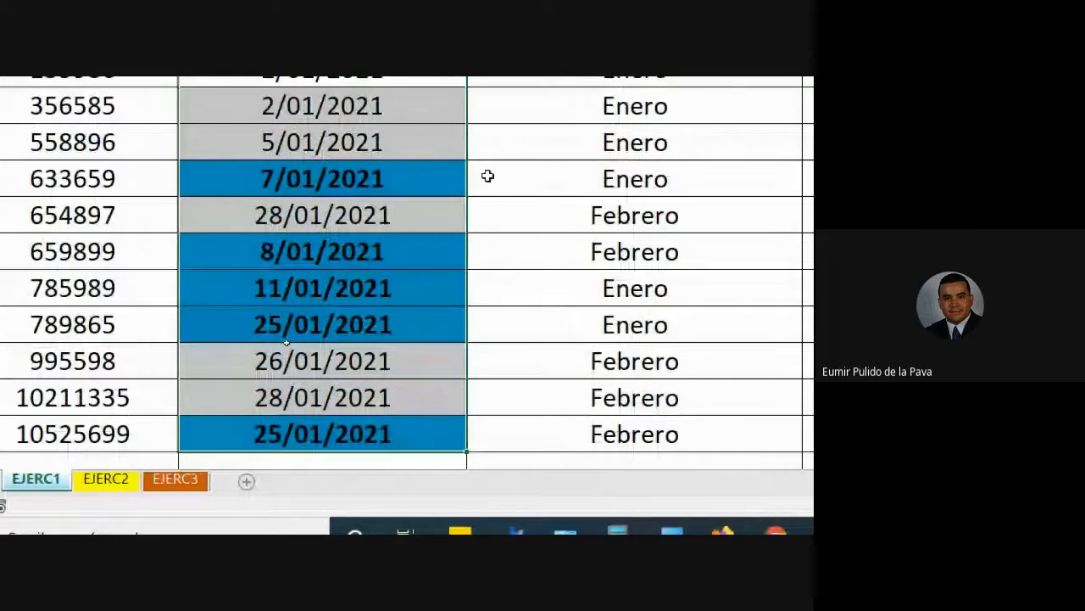
left_click(120, 387)
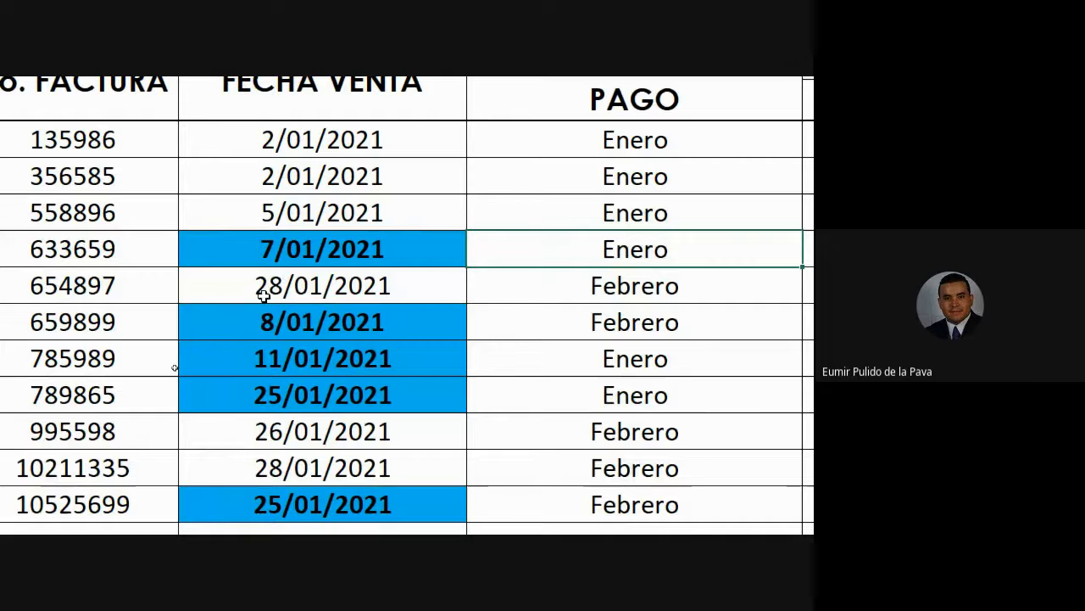
- Change the FECHA VENTA in B8 to 8/01/2021 to test the rule
double_click(268, 285)
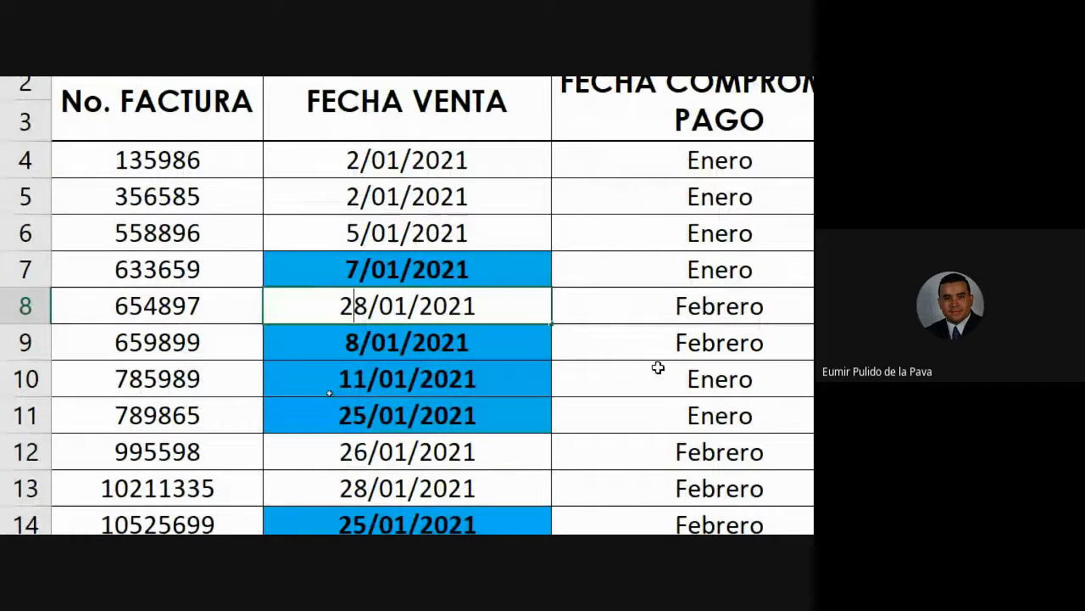
key("BackSpace")
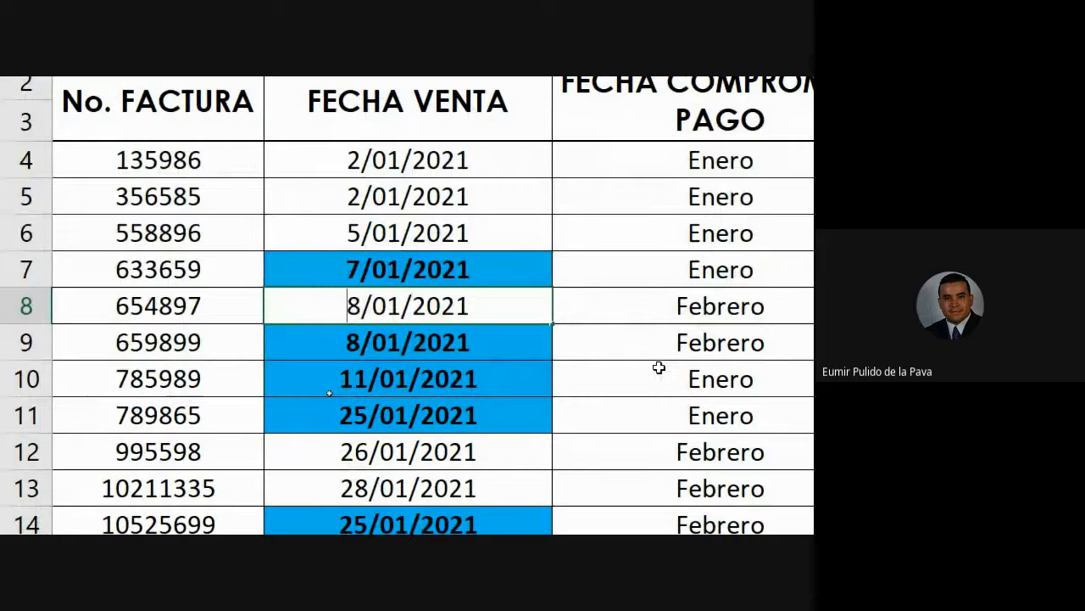
key("Return")
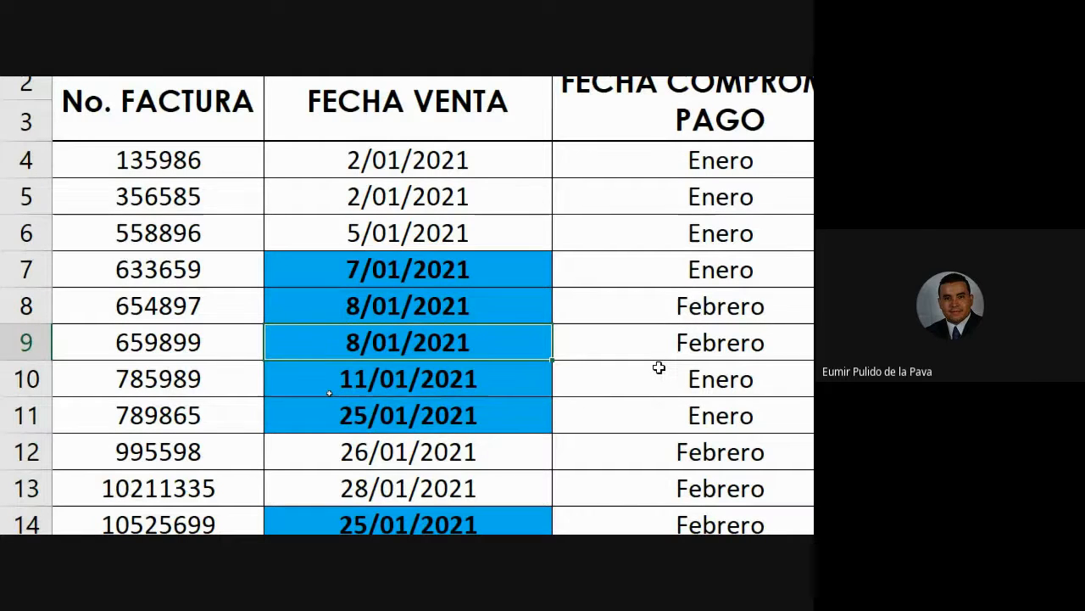
- Change the FECHA VENTA in B14 to 29/01/2021 to test a date outside the rule's range
scroll(360, 375, "down", 2)
left_click(364, 339)
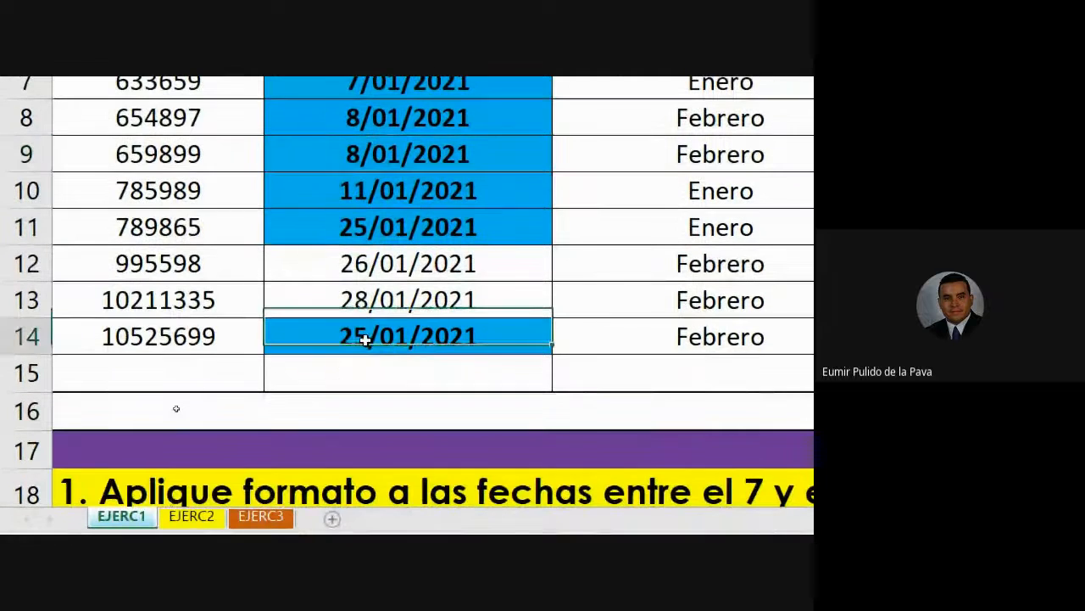
double_click(351, 336)
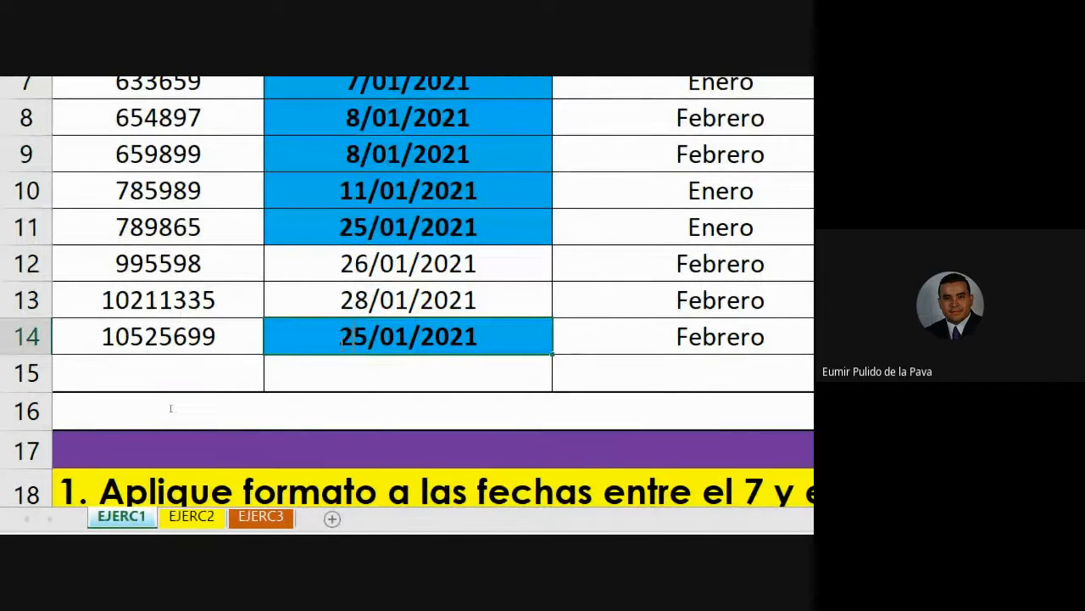
key("shift+Left")
left_click_drag(340, 336, 364, 340)
type("29")
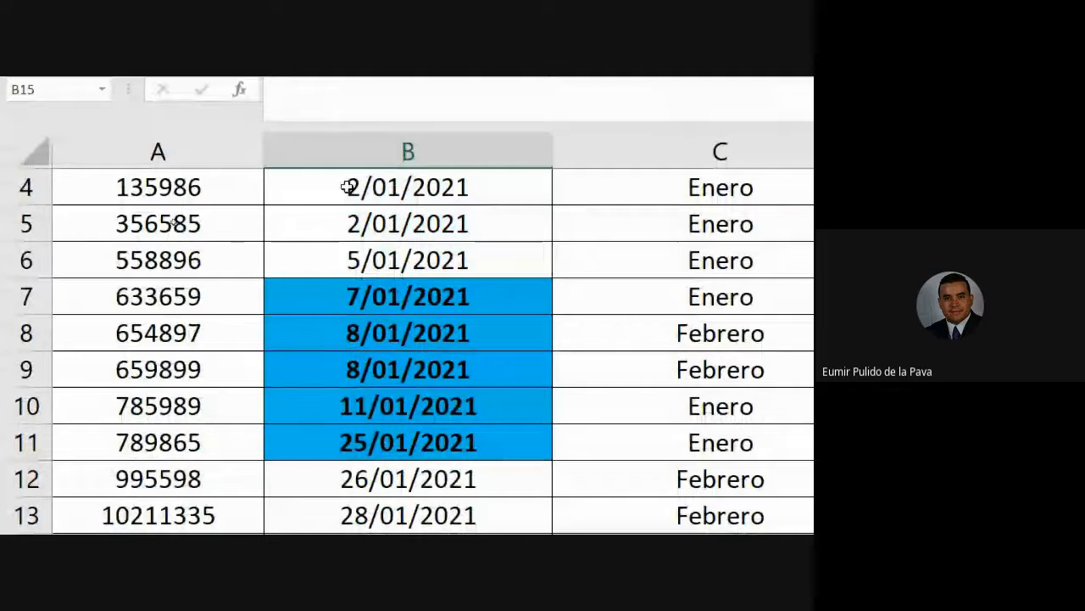
- Change the FECHA VENTA in B4 to 22/01/2021 to test a date inside the rule's range
left_click(356, 98)
type("2")
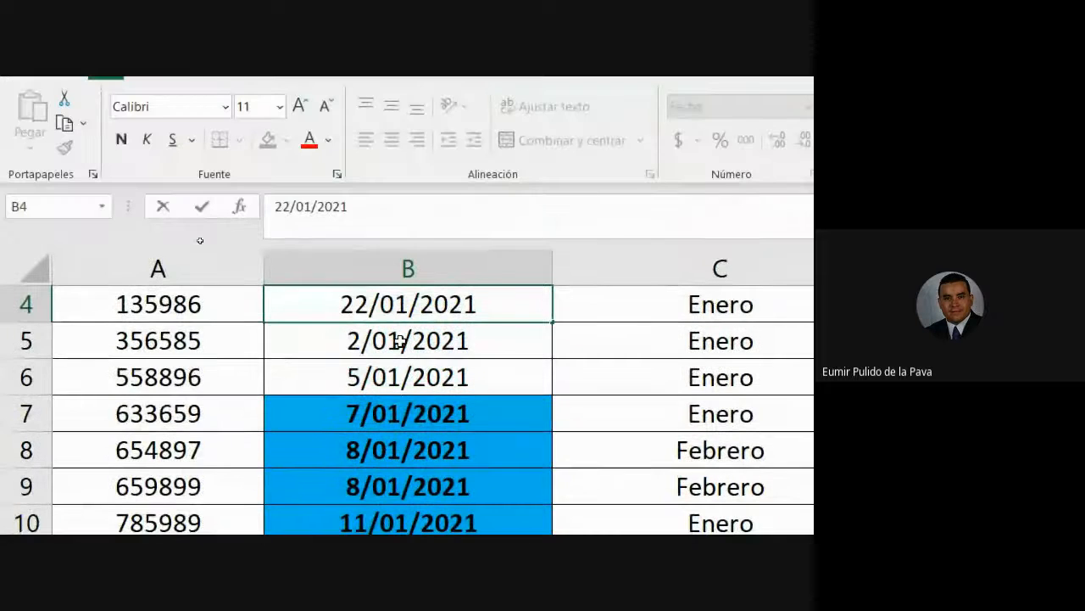
key("Return")
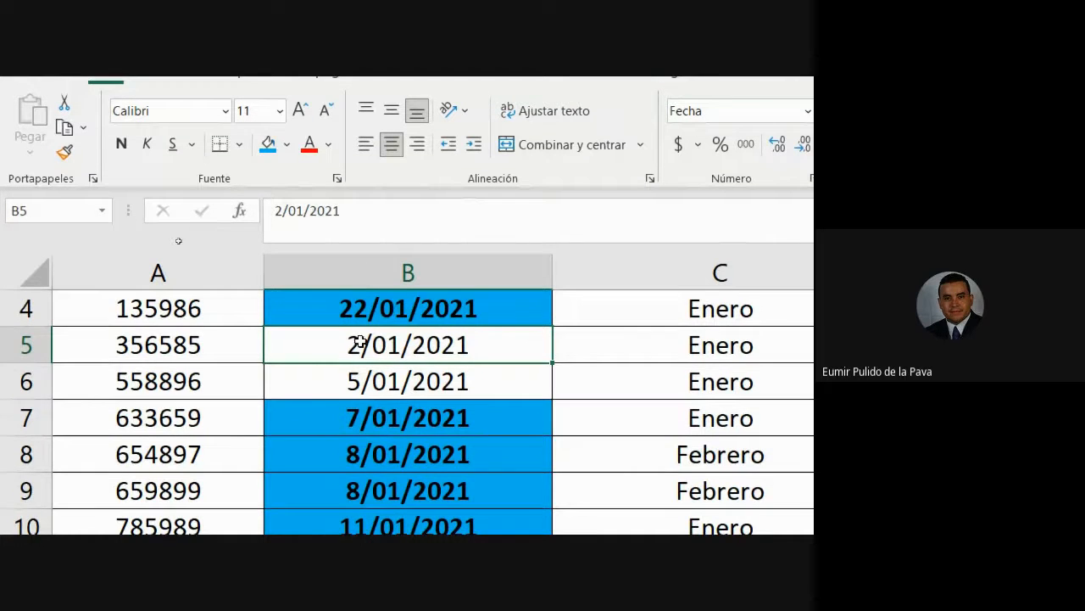
scroll(358, 341, "up", 1)
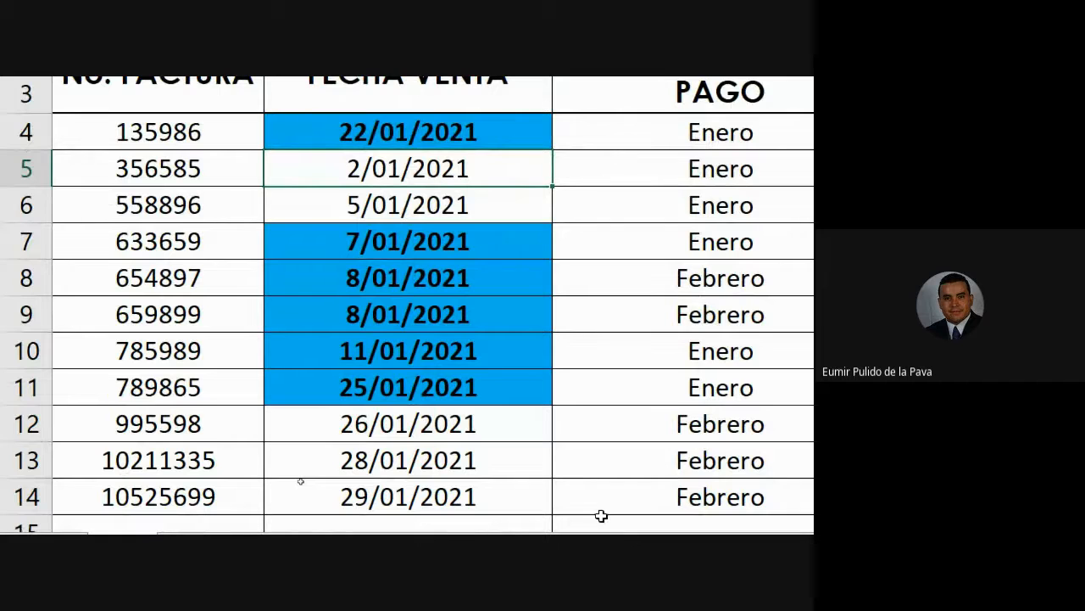
- Reset the screen magnification and switch to the Google Meet call to read the participants' chat messages
mouse_move(448, 138)
left_mouse_down()
mouse_move(431, 189)
mouse_move(458, 489)
left_mouse_up()
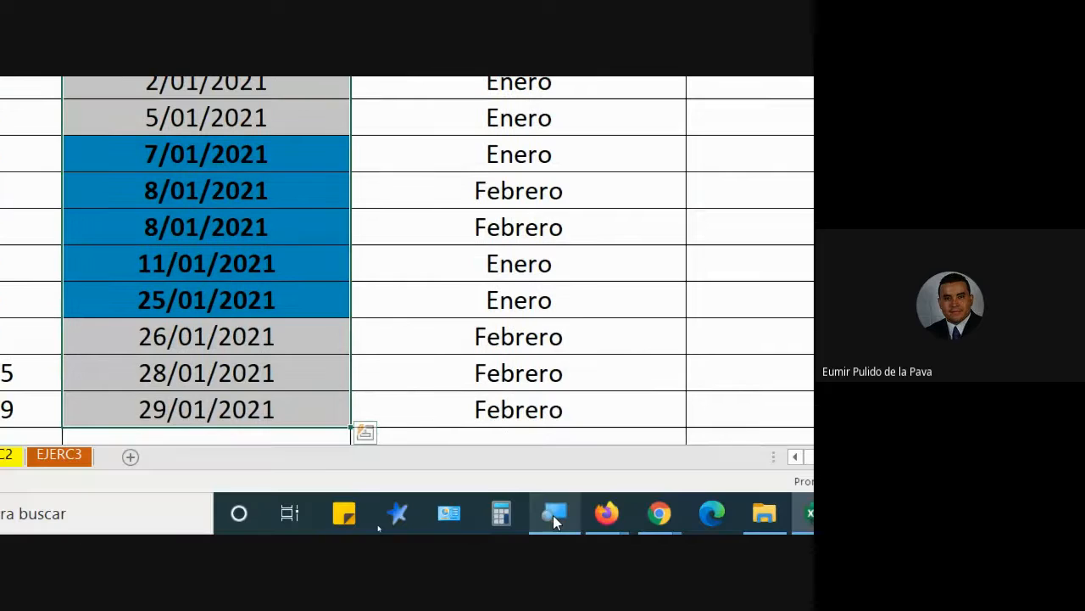
left_click(553, 514)
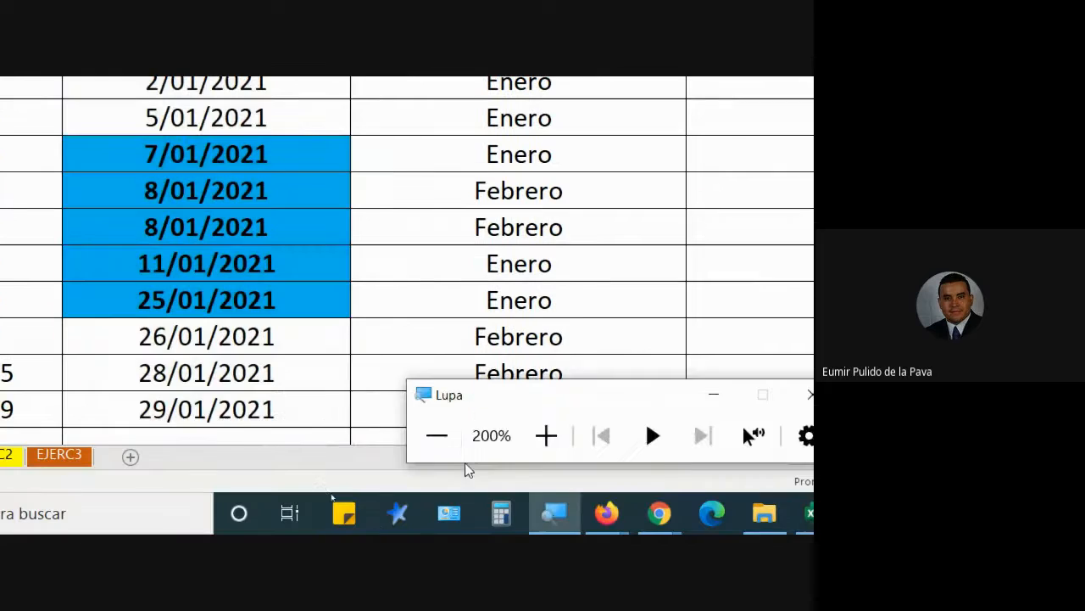
left_click(436, 434)
left_click(432, 521)
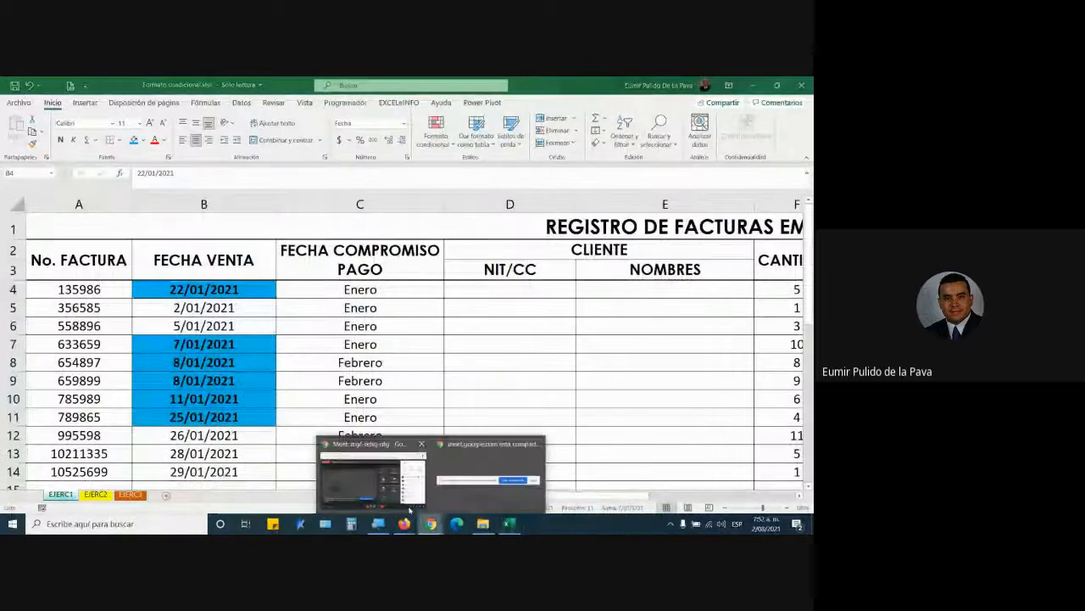
left_click(373, 466)
left_click(740, 494)
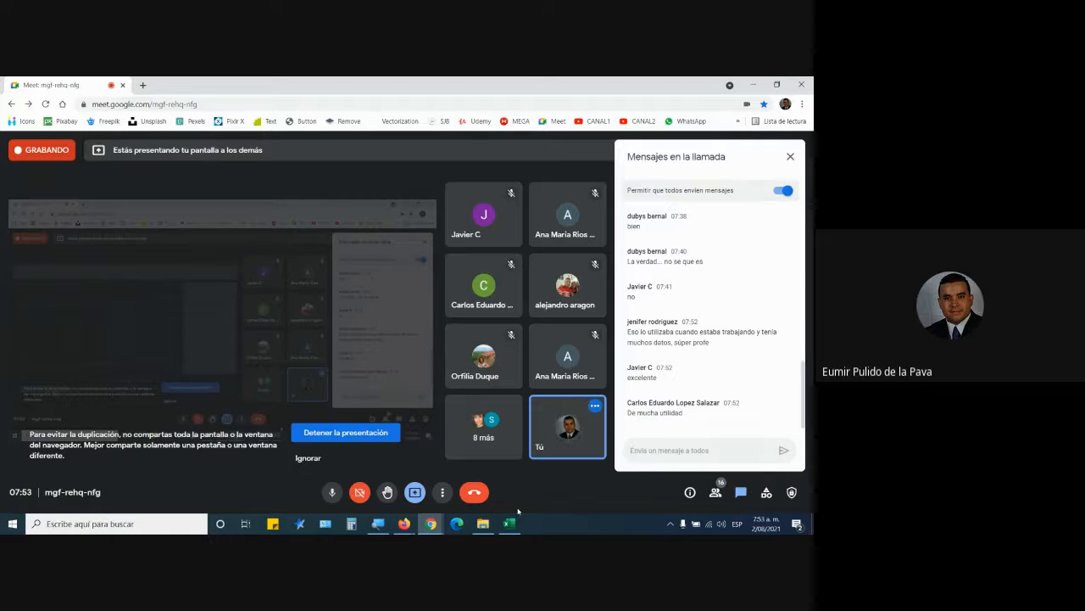
- Switch back to the Excel workbook and try to clear the highlight of cell B7 by applying Sin relleno as its fill
left_click(509, 523)
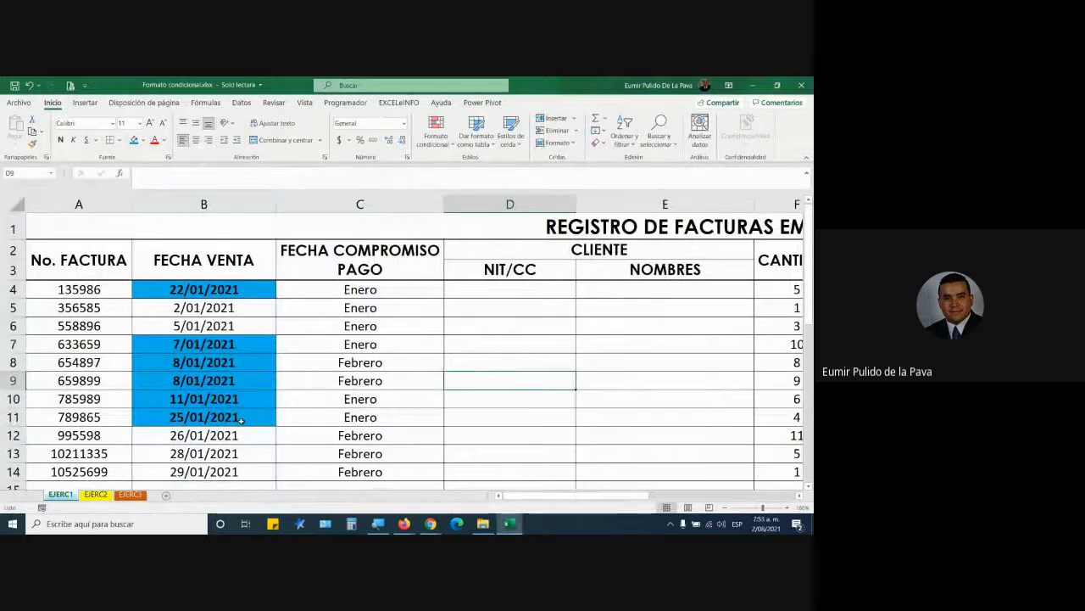
scroll(241, 420, "down", 1)
scroll(238, 381, "up", 1)
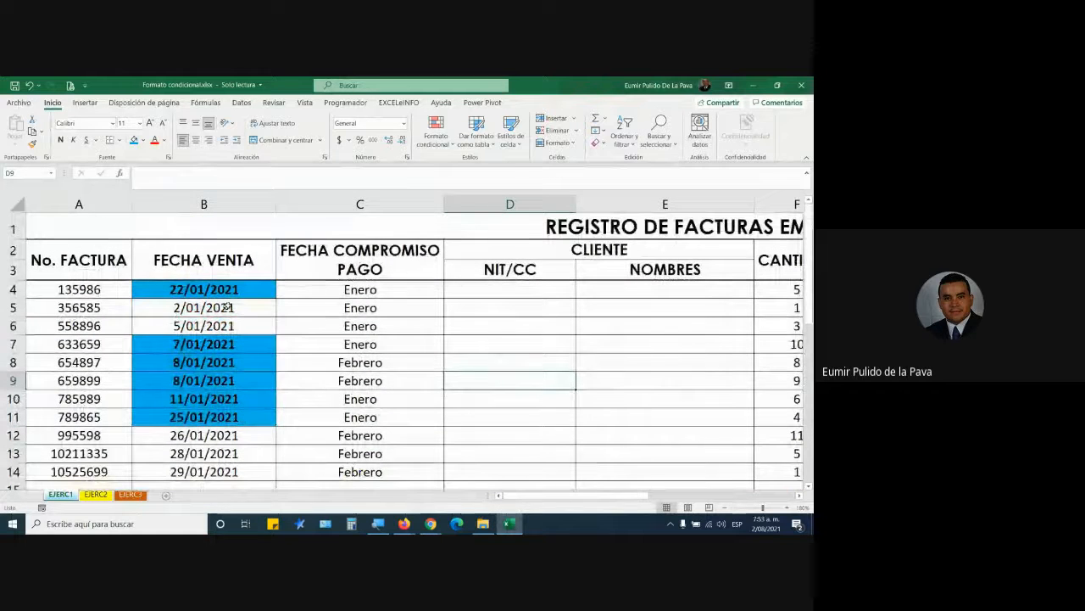
left_click(236, 293)
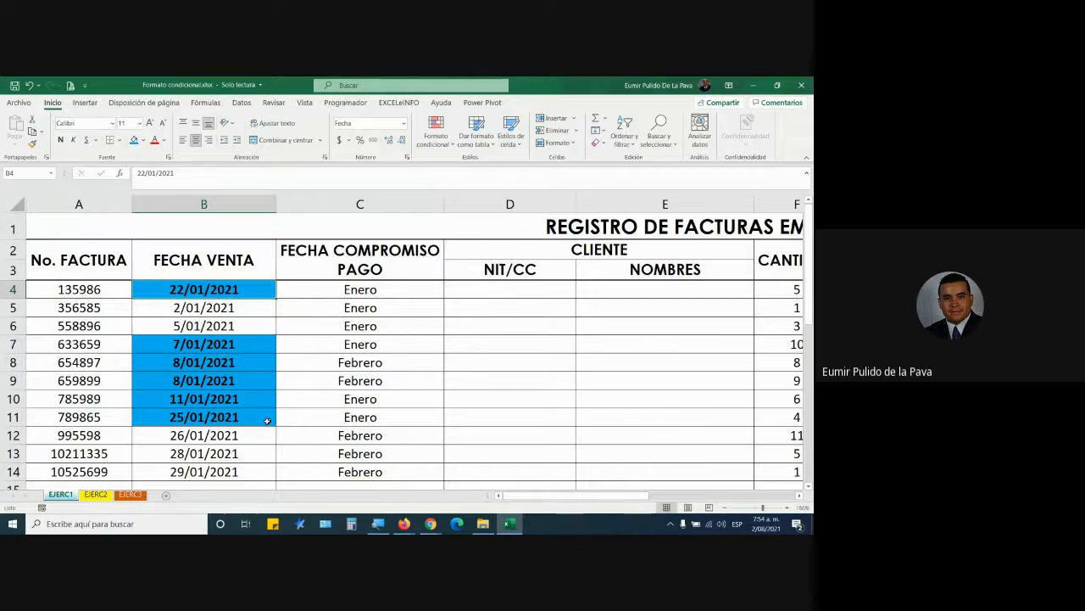
left_click(242, 339)
left_click(144, 141)
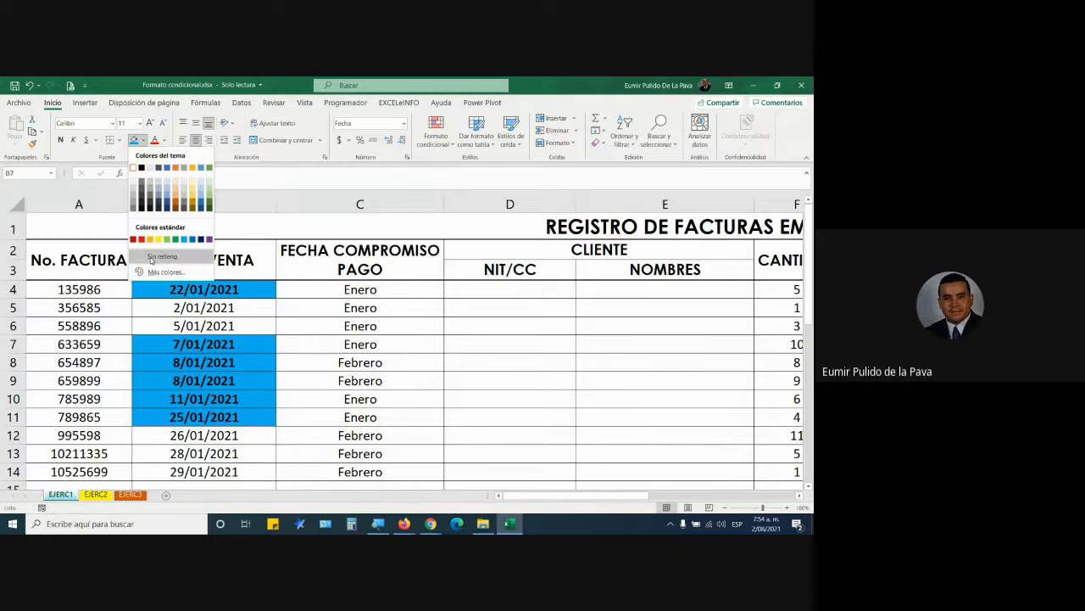
left_click(151, 258)
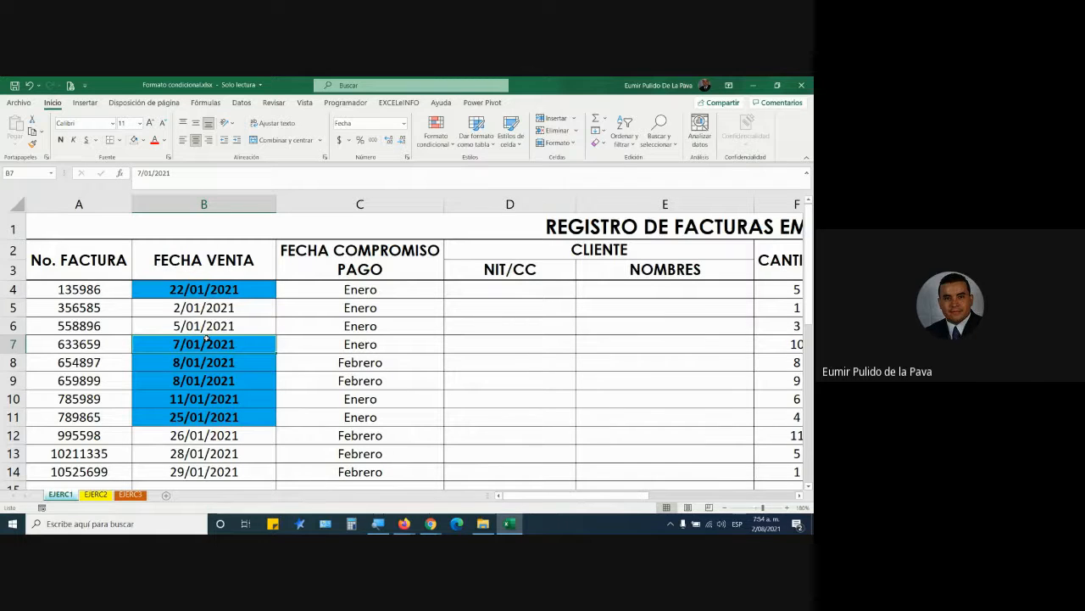
left_click(142, 140)
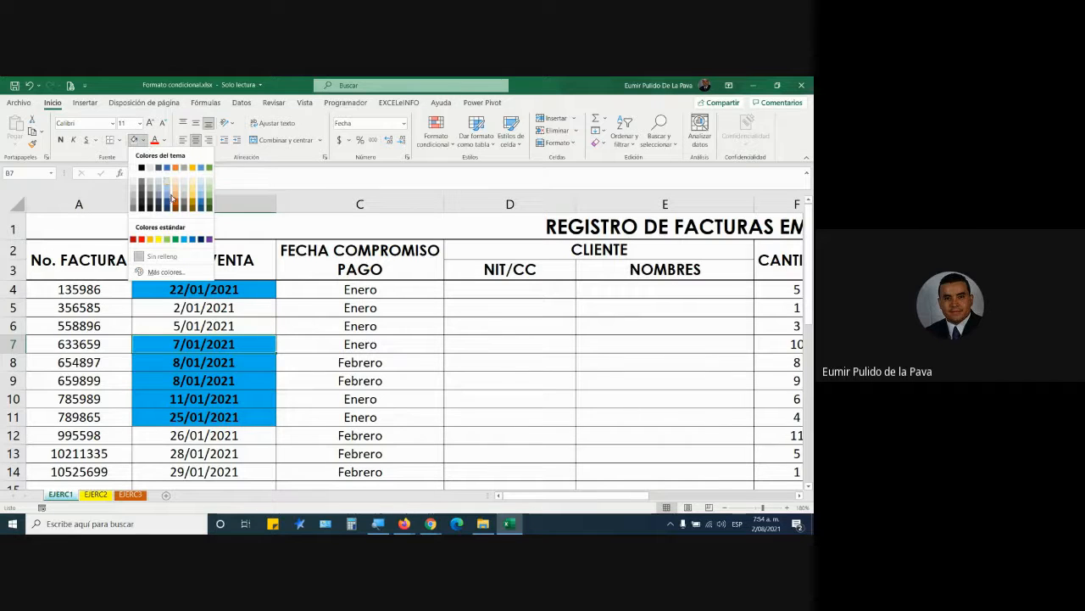
left_click(216, 344)
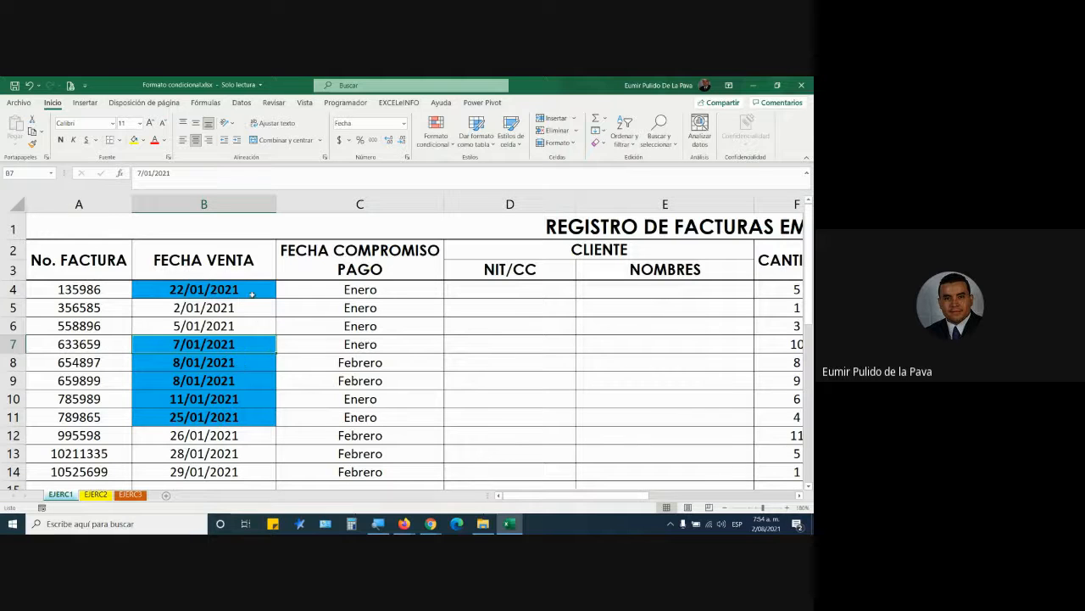
- Open the conditional formatting rules manager for the FECHA VENTA dates in B4:B14 and magnify the screen
left_click_drag(252, 293, 234, 469)
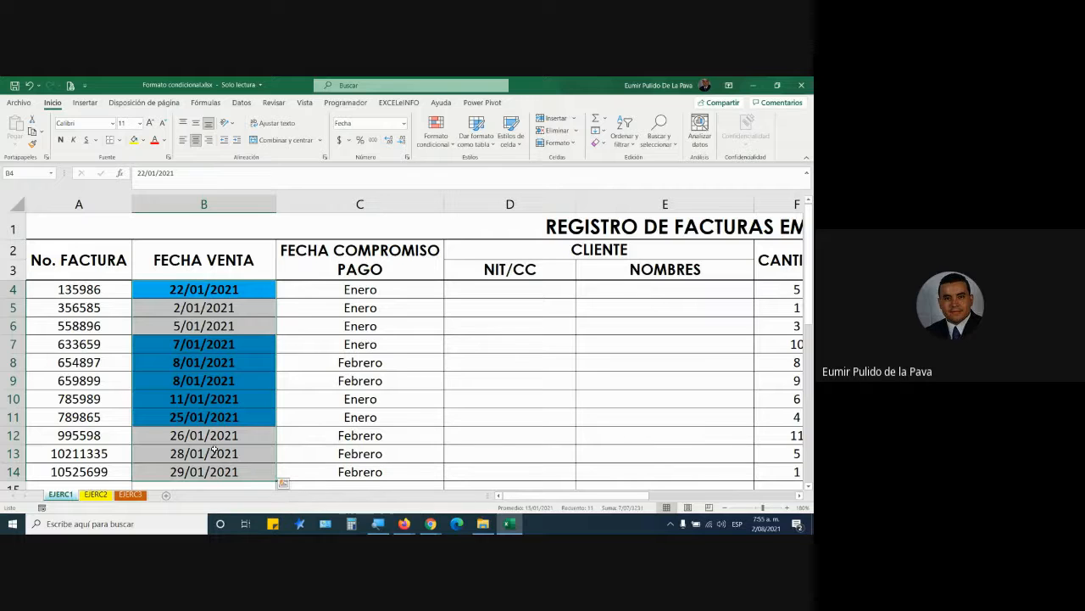
left_click(434, 136)
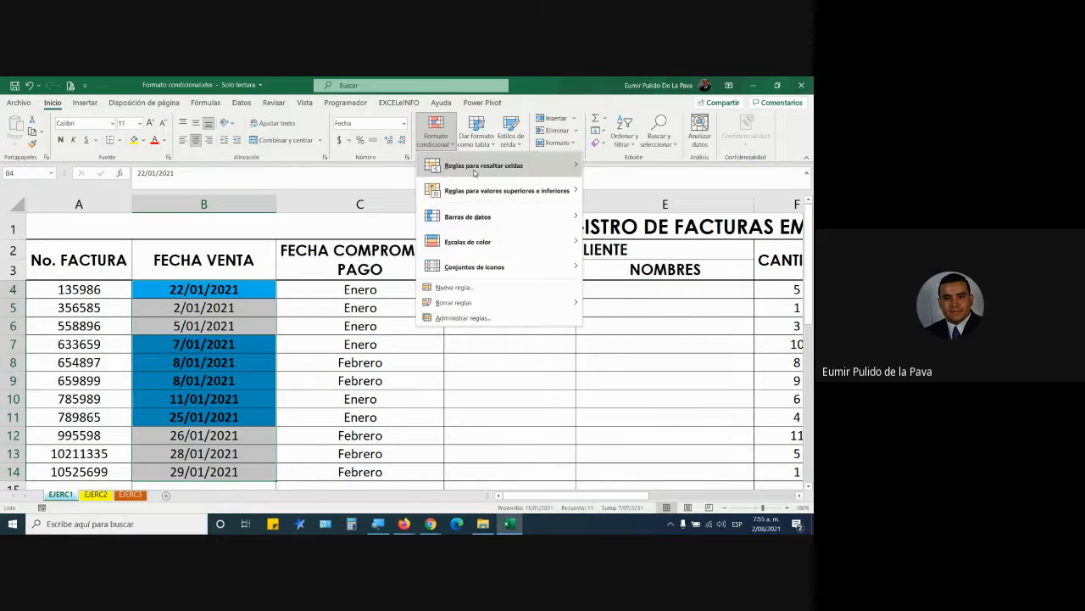
mouse_move(475, 169)
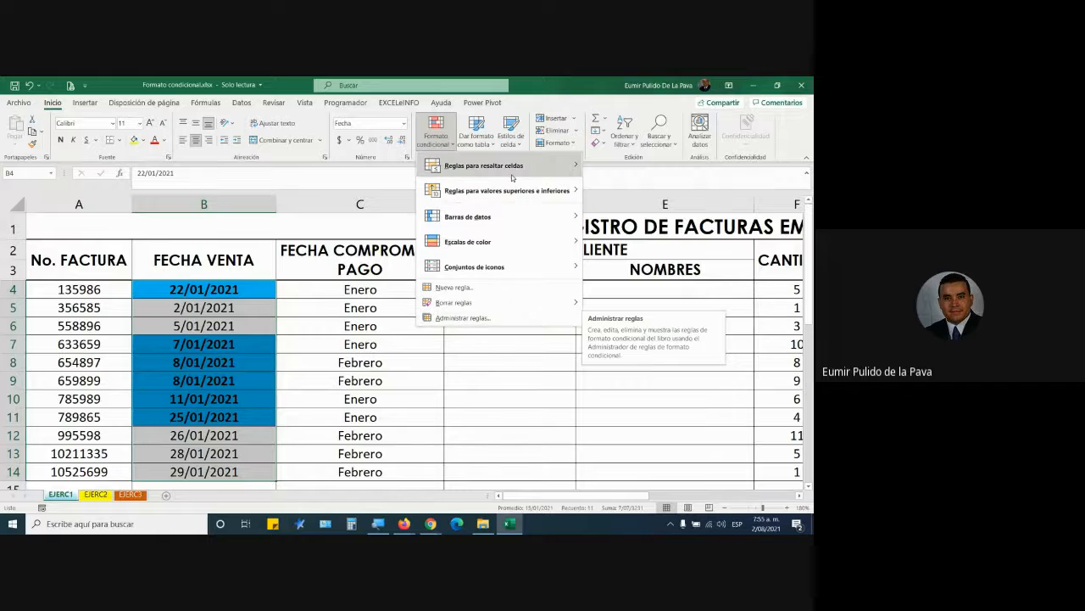
mouse_move(512, 177)
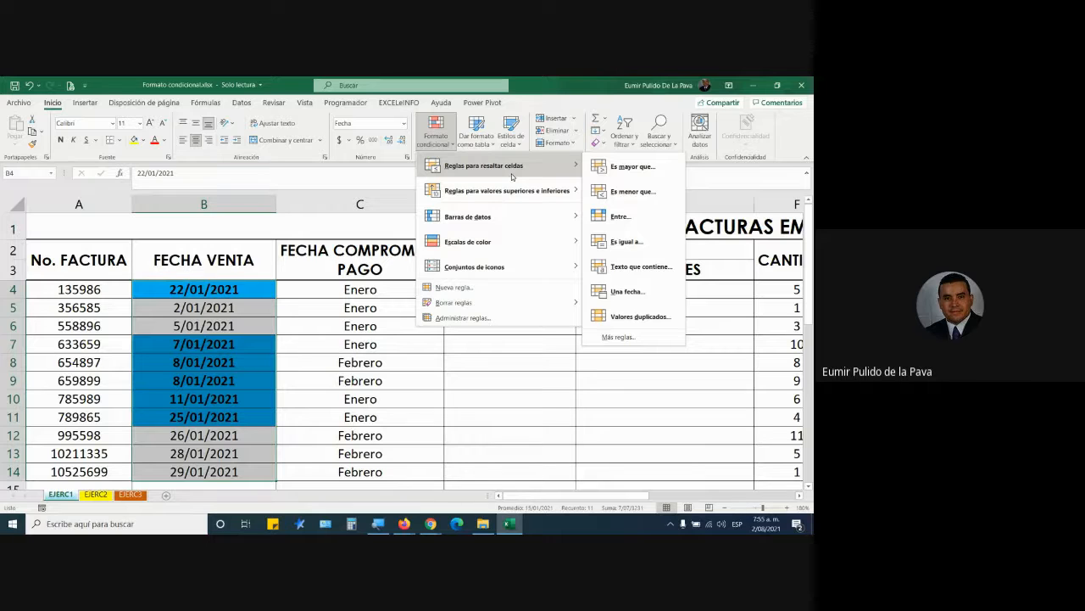
left_click(458, 318)
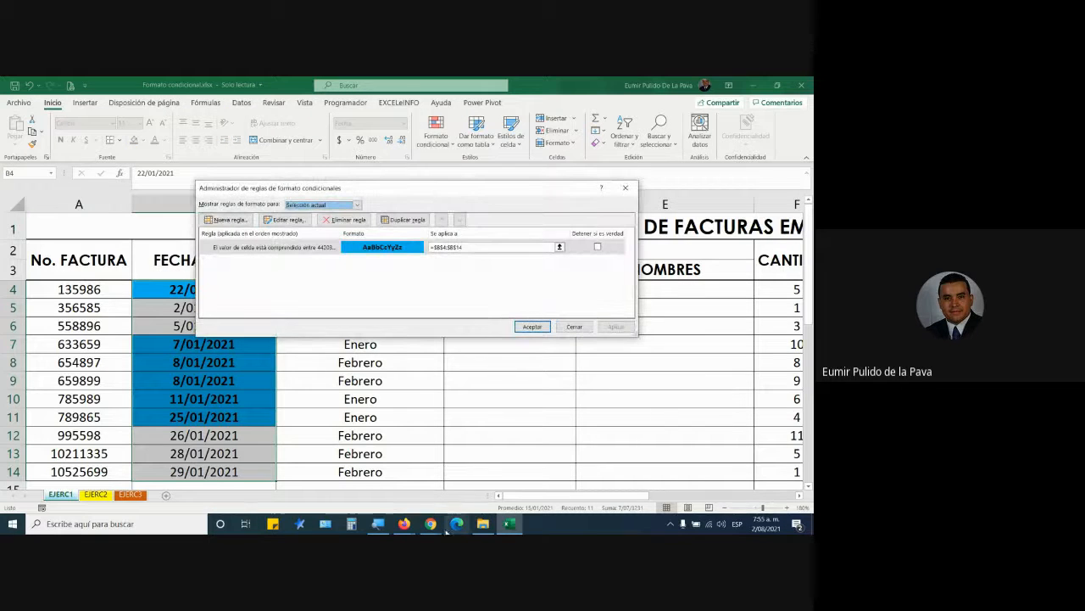
key("super+plus")
left_click(373, 482)
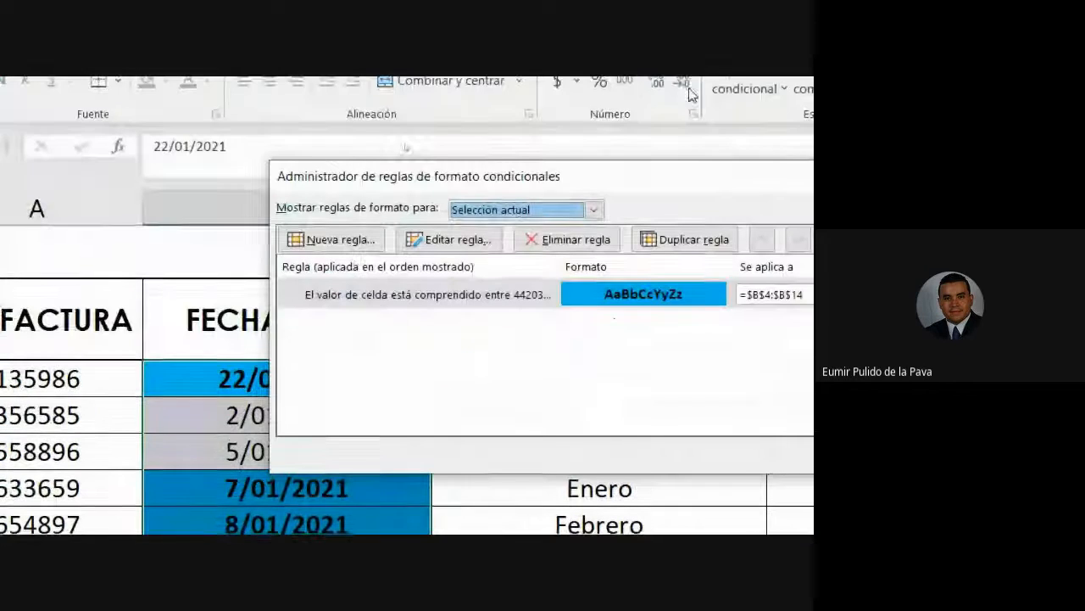
- Edit the existing date-range rule and change its format's background fill to light gold
left_click(475, 293)
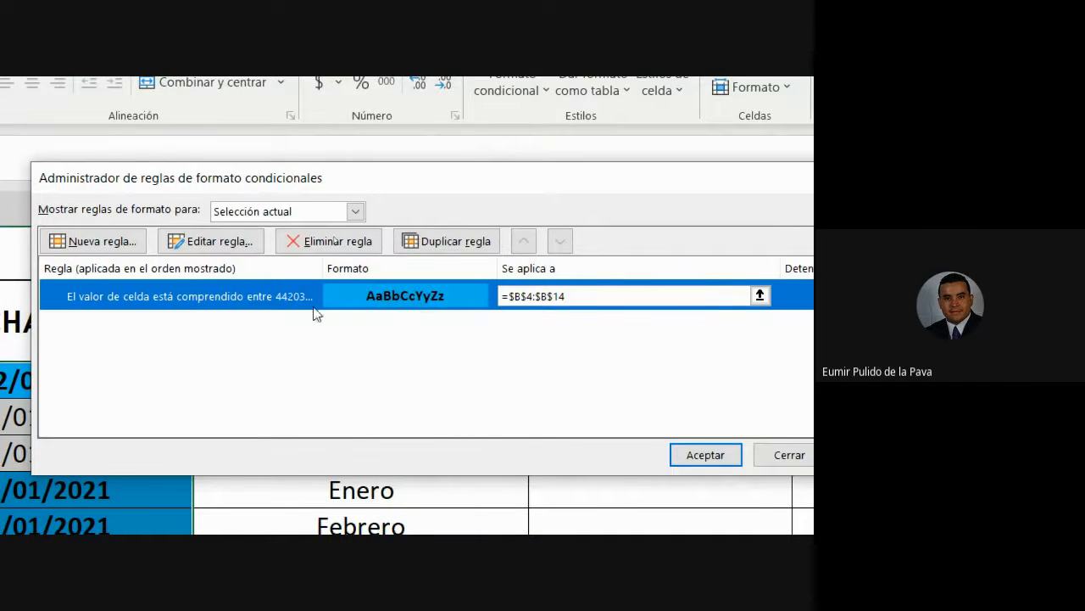
left_click(218, 242)
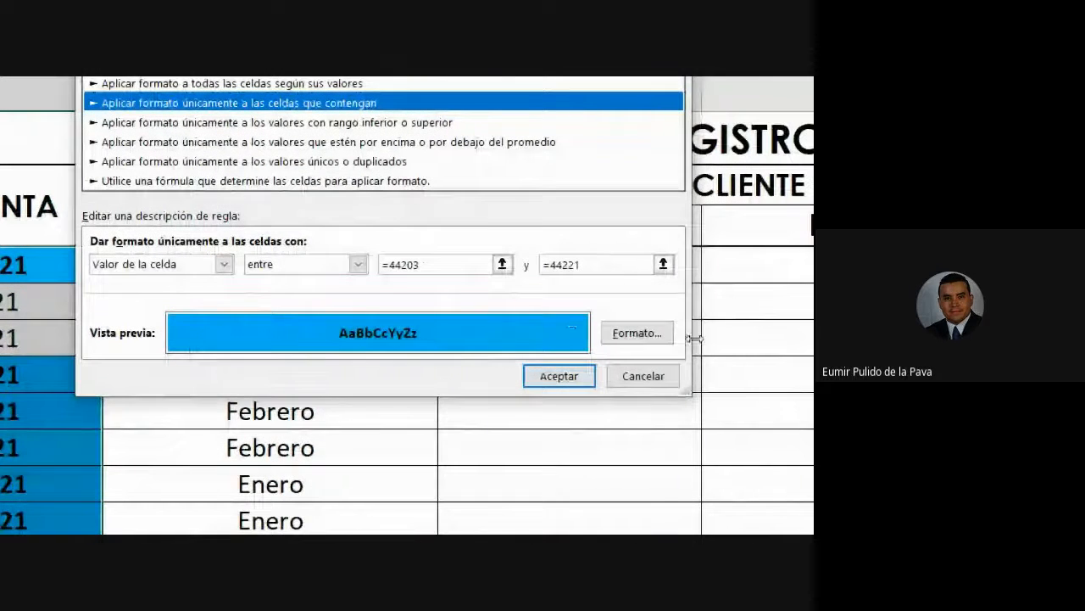
left_click(626, 333)
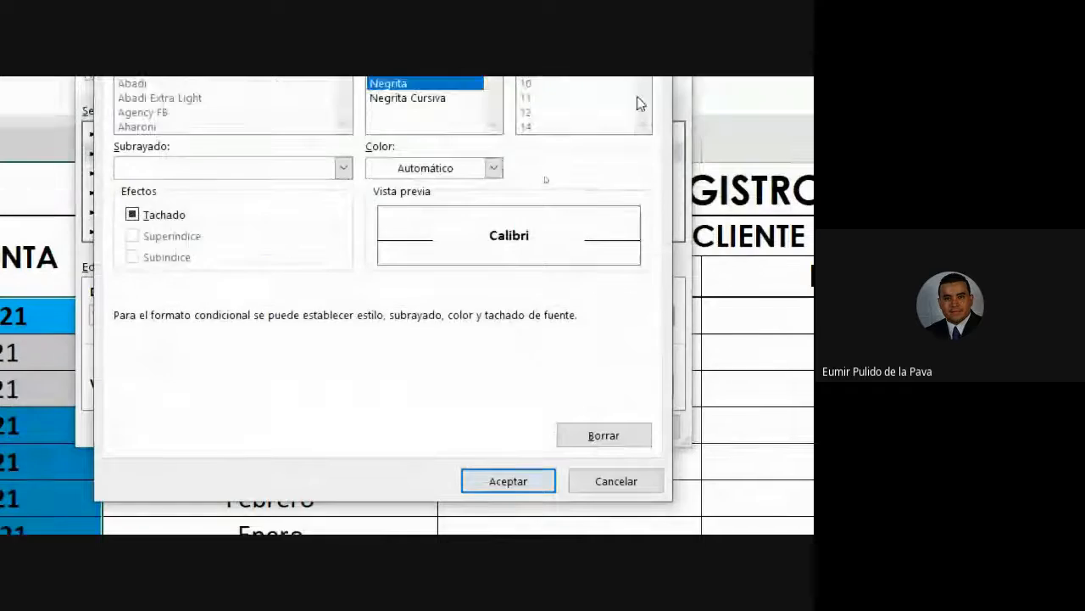
left_click(324, 159)
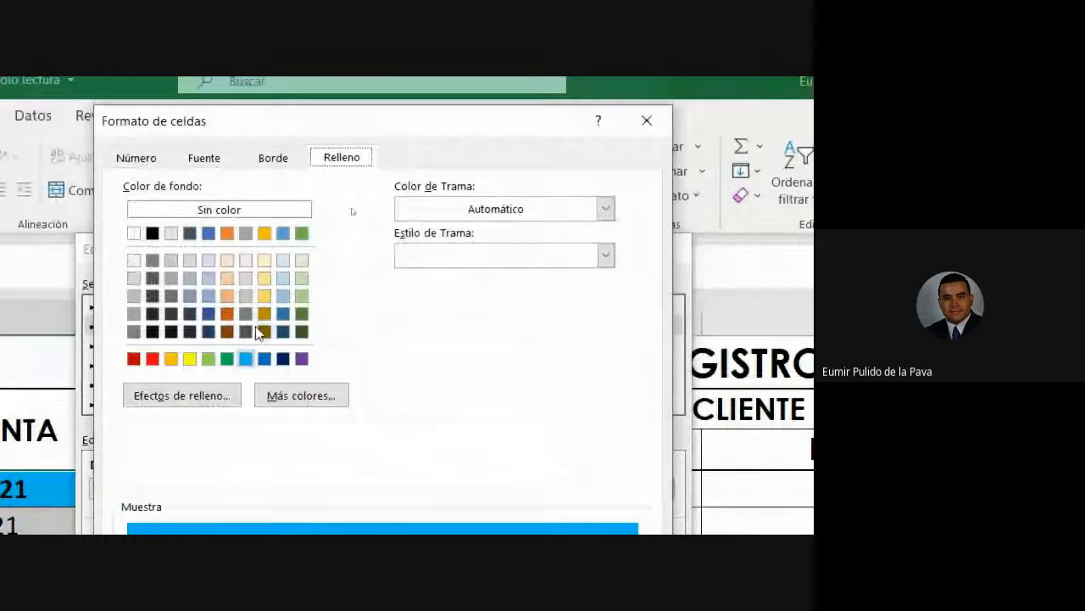
left_click(262, 277)
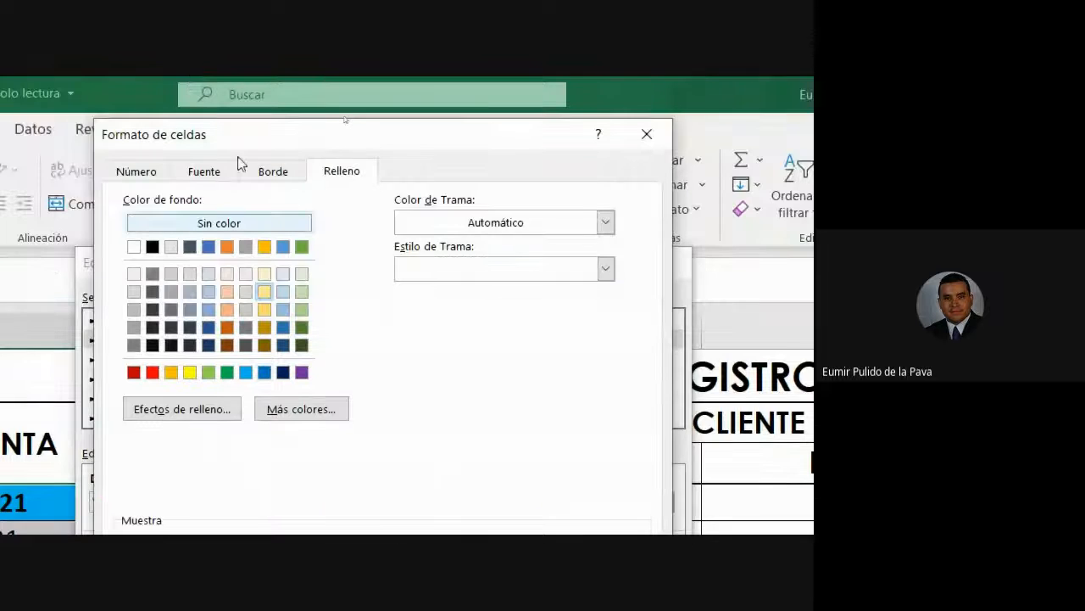
- Add a red Contorno border to the rule's format and apply the edited rule to the dates
left_click(266, 173)
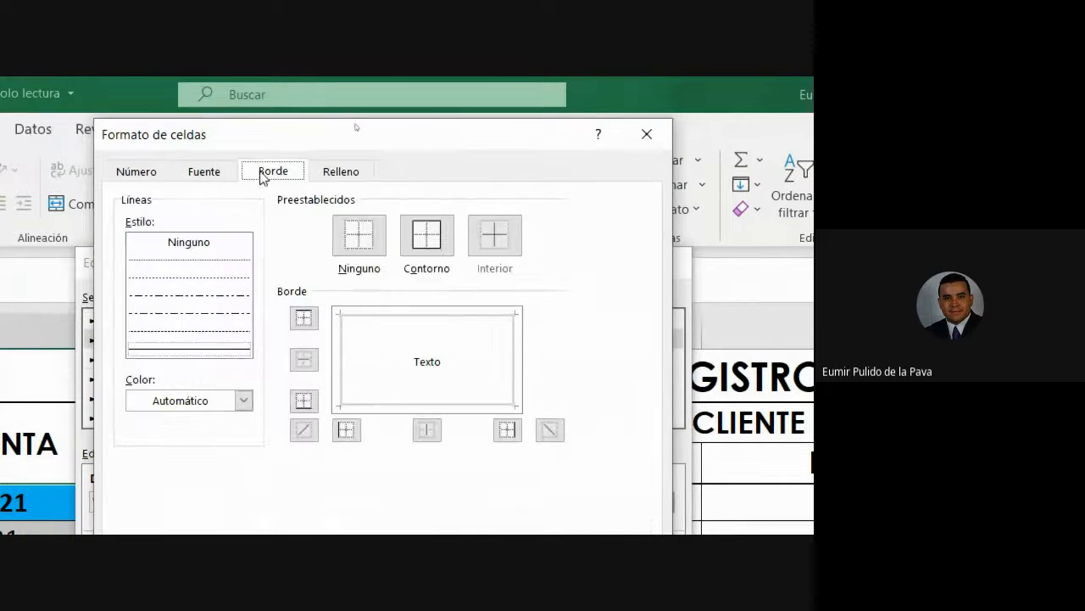
left_click(243, 400)
left_click(153, 521)
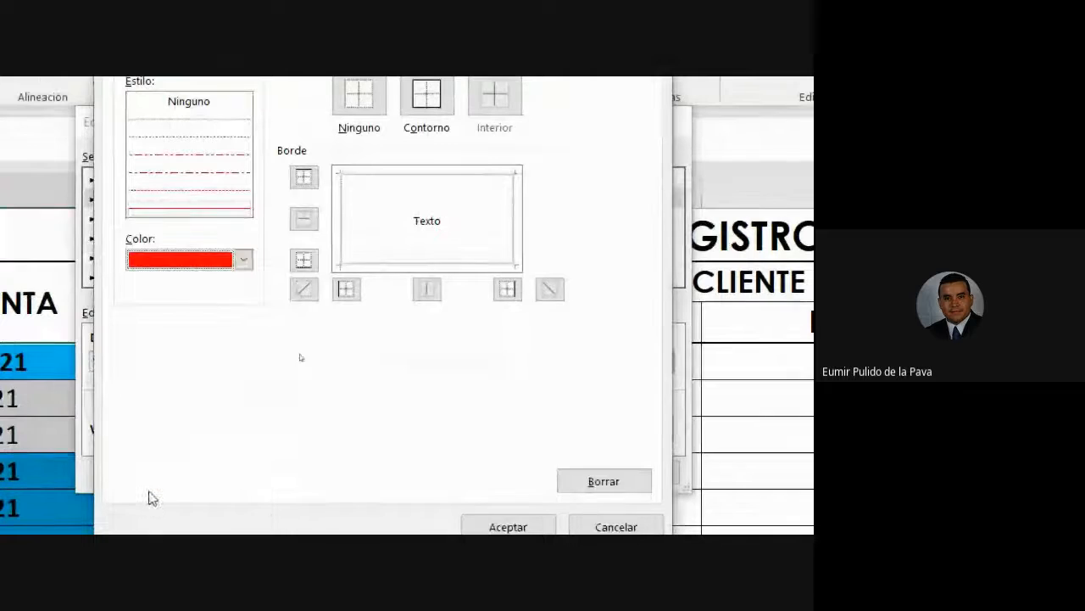
left_click(428, 146)
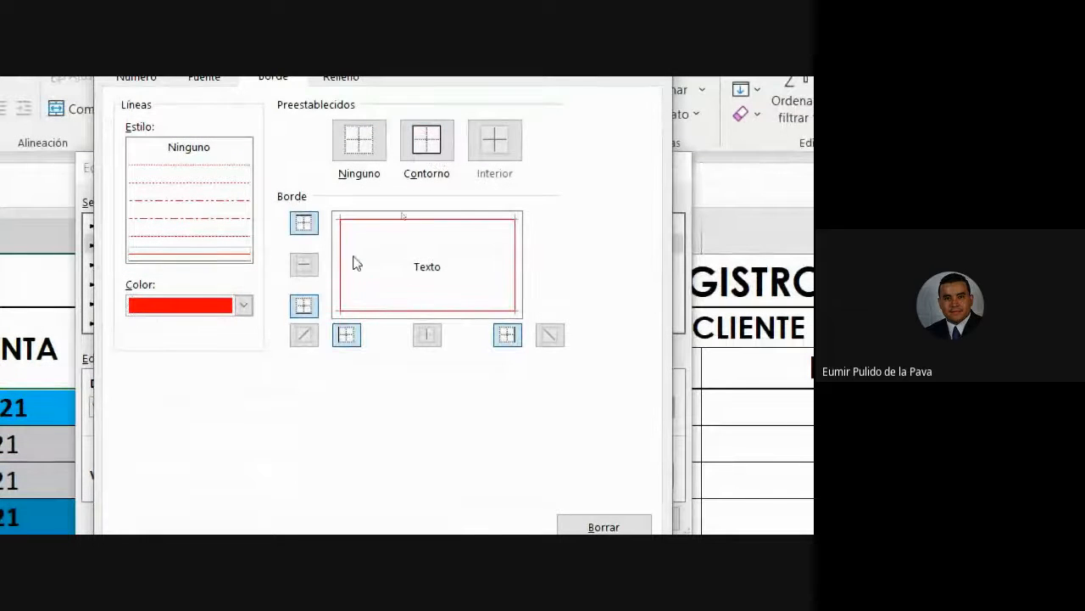
left_click(496, 392)
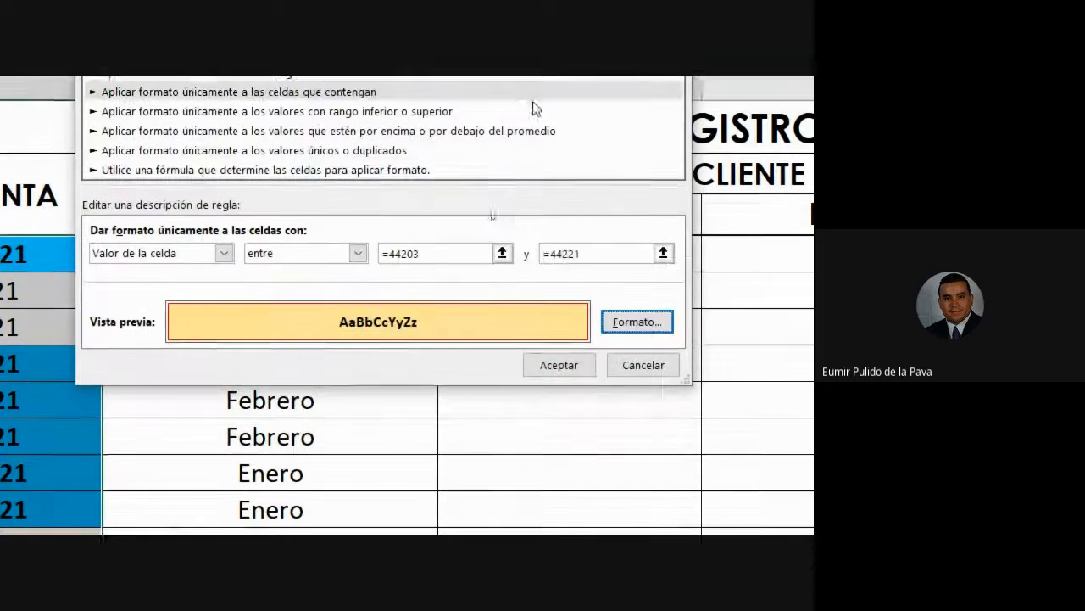
left_click(554, 403)
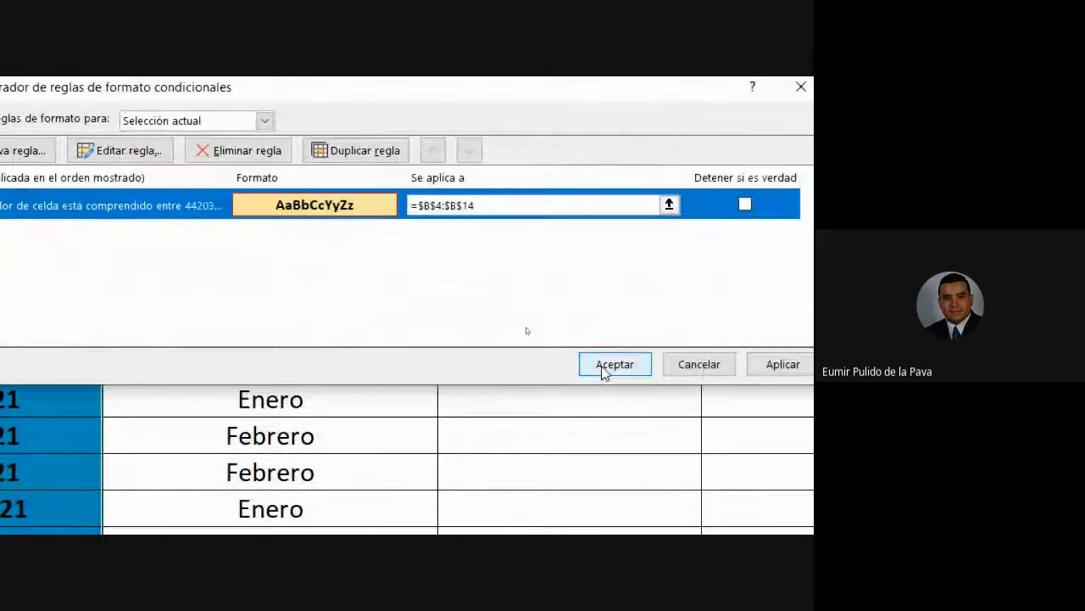
left_click(604, 367)
left_click(356, 436)
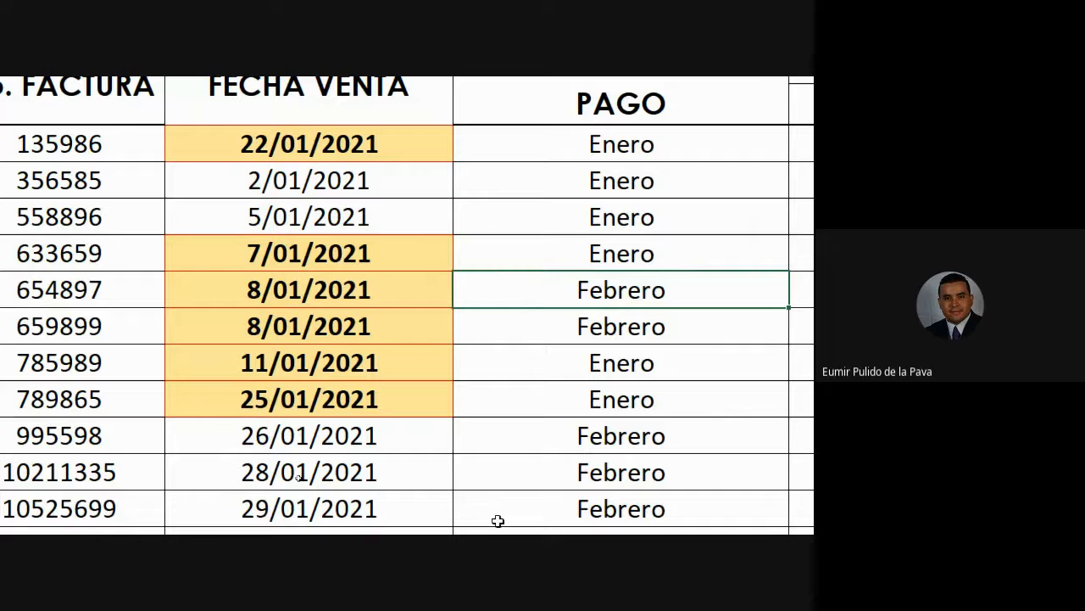
- Reopen the rules manager for the FECHA VENTA dates in B4:B14 and open the date-range rule for editing
left_click_drag(349, 157, 314, 504)
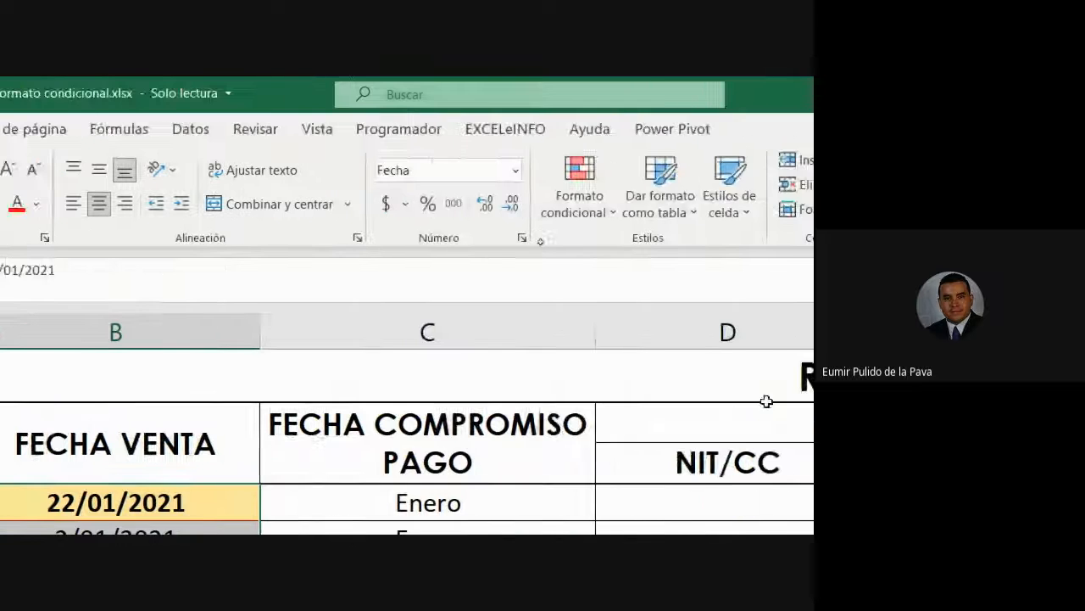
left_click(585, 205)
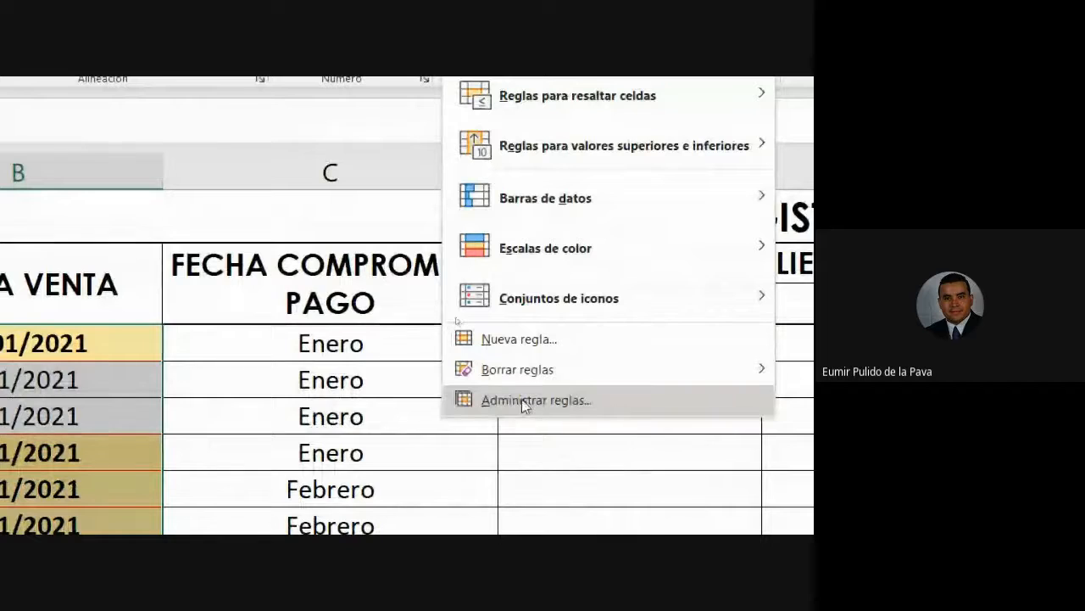
left_click(523, 400)
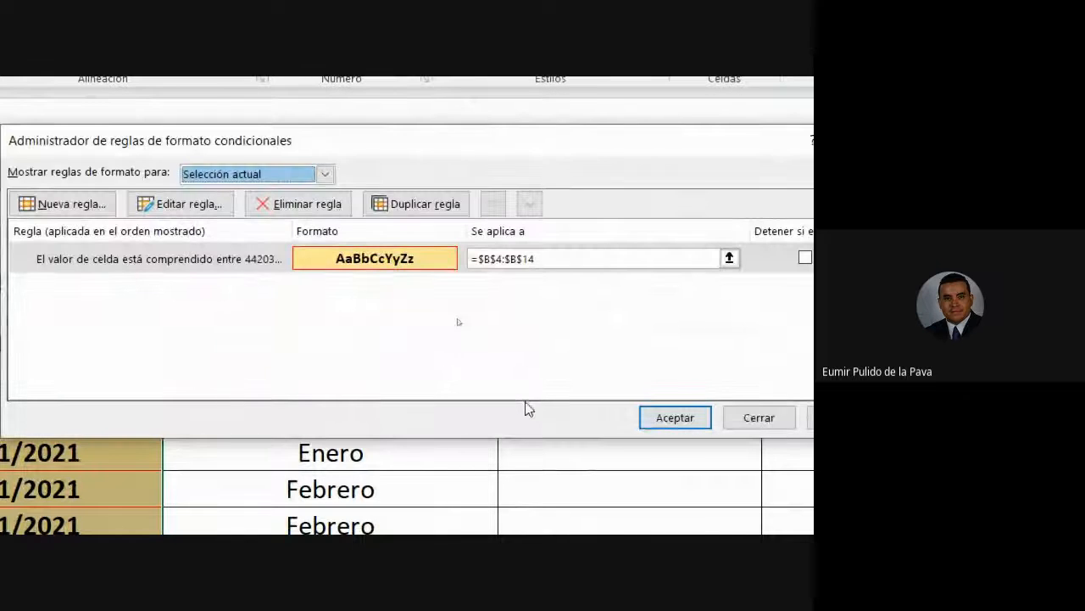
left_click(259, 264)
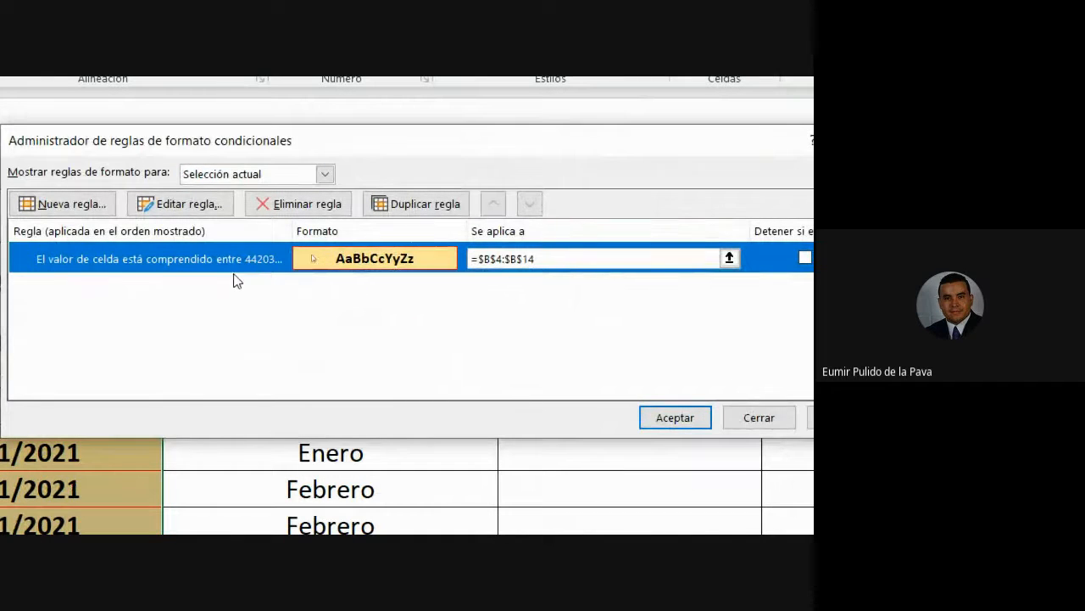
left_click(177, 204)
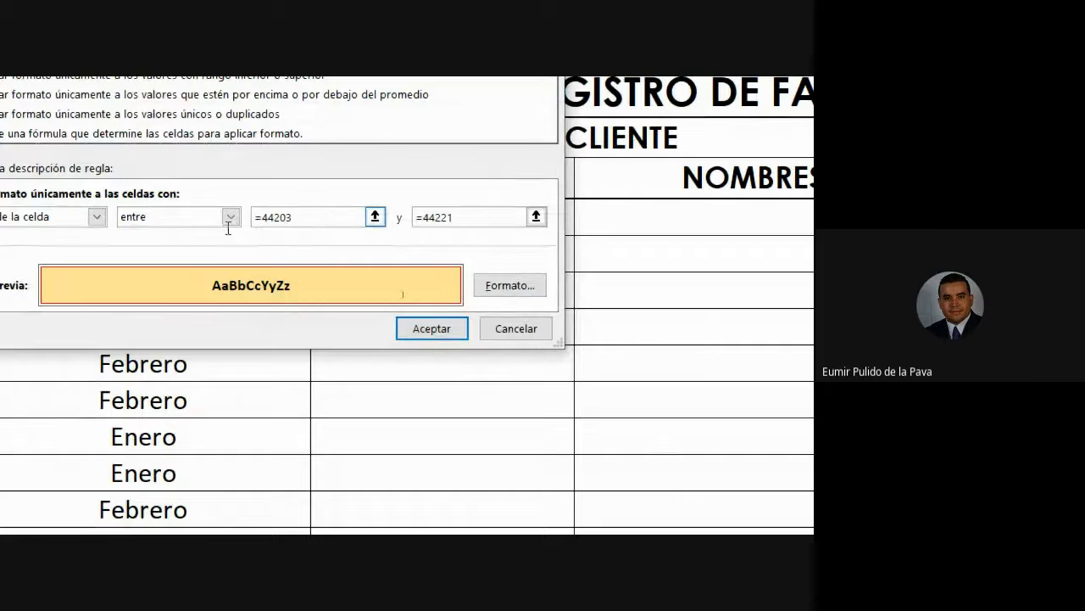
- Replace the rule's date limits with 10/1/21 as the start and 28/1/21 as the end
double_click(255, 221)
key("End")
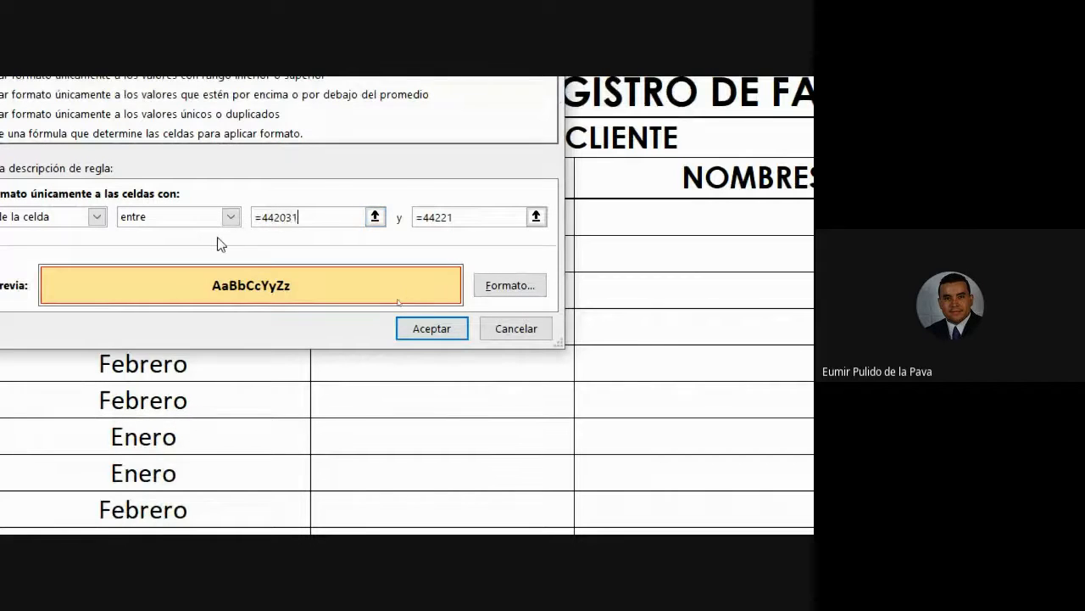
key("BackSpace")
key("BackSpace")
key("BackSpace")
key("BackSpace")
key("BackSpace")
key("BackSpace")
key("BackSpace")
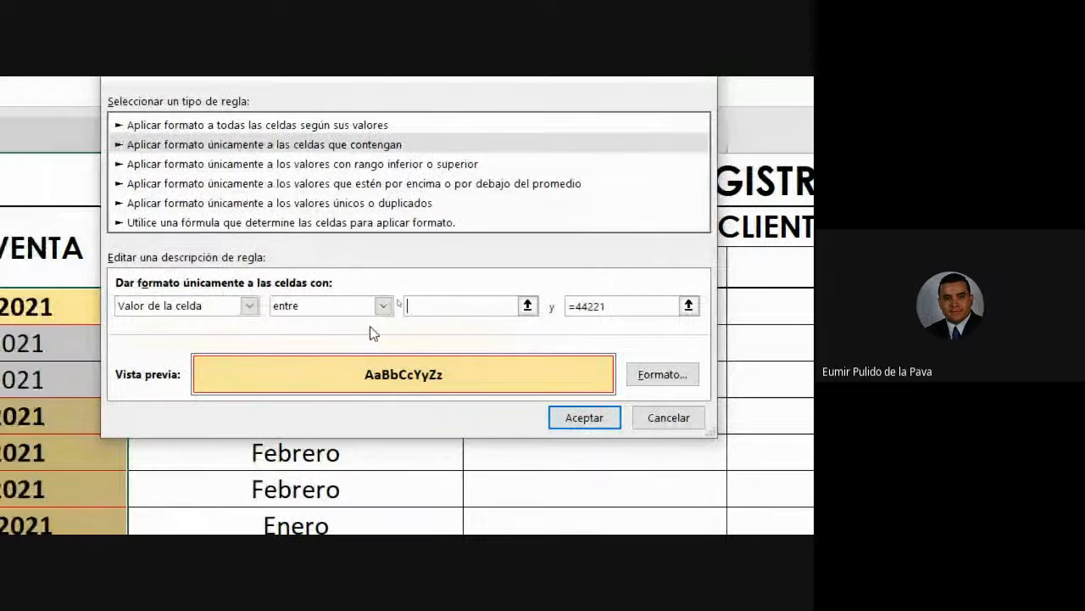
type("10/1/21")
key("Tab")
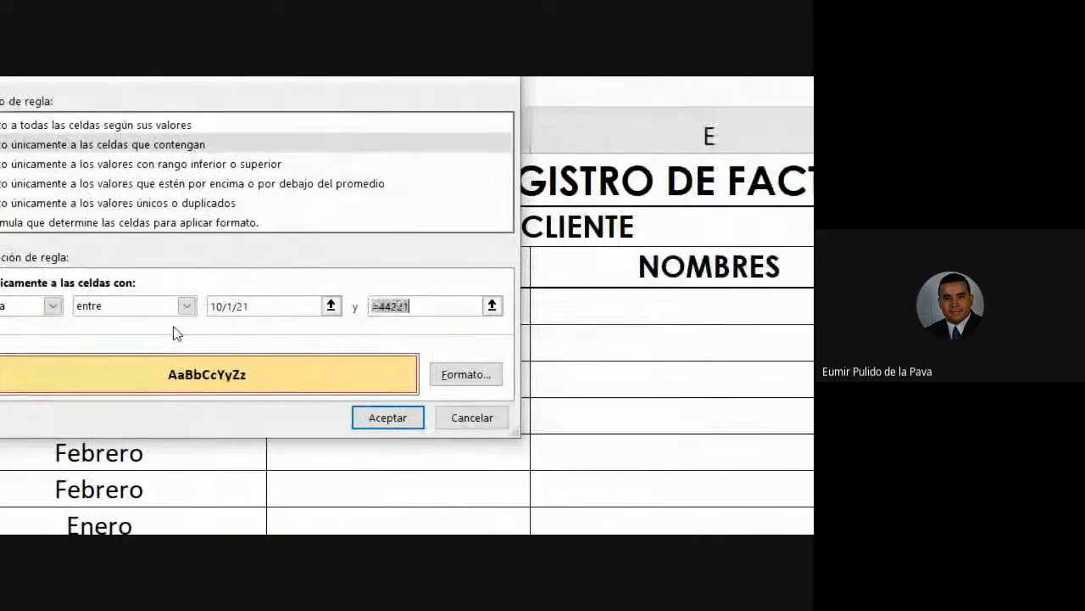
type("28/1/21")
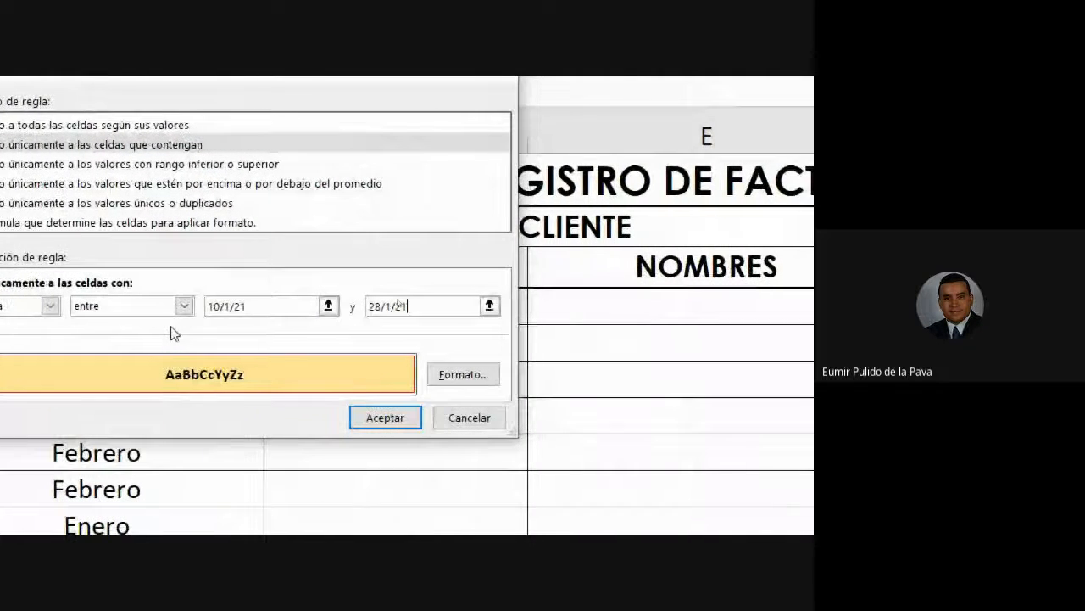